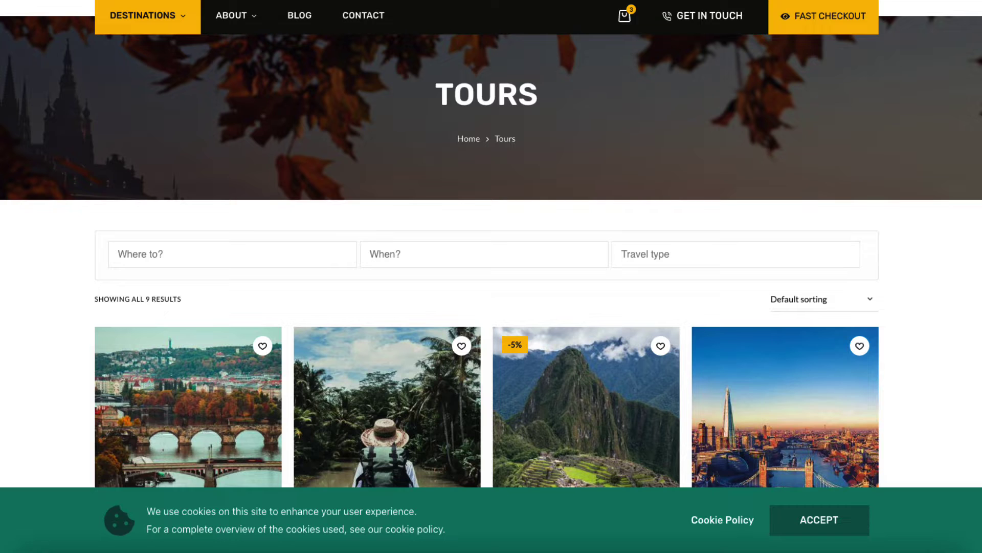
# - Open the shopping cart page and remove the Stockholm tour from it
pyautogui.click(622, 23)
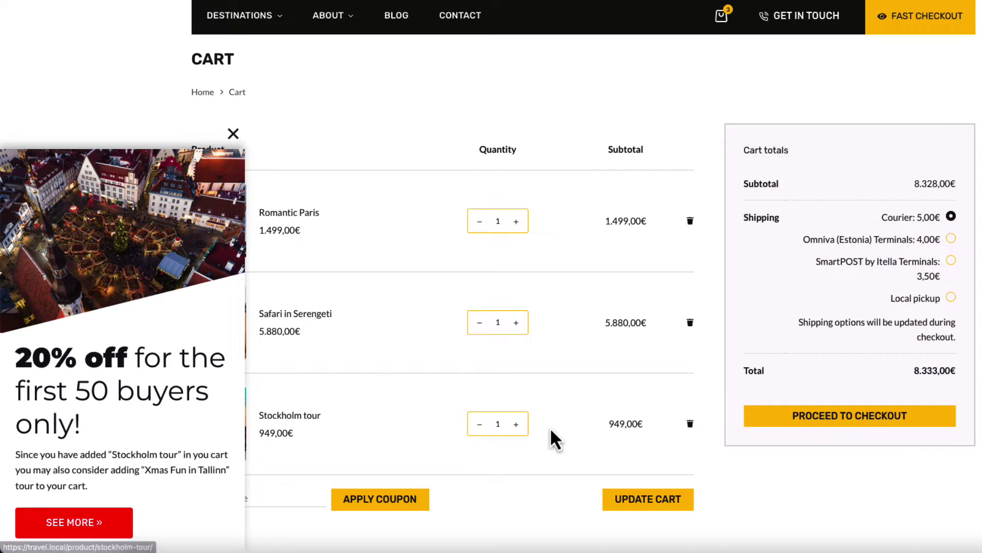
pyautogui.click(690, 423)
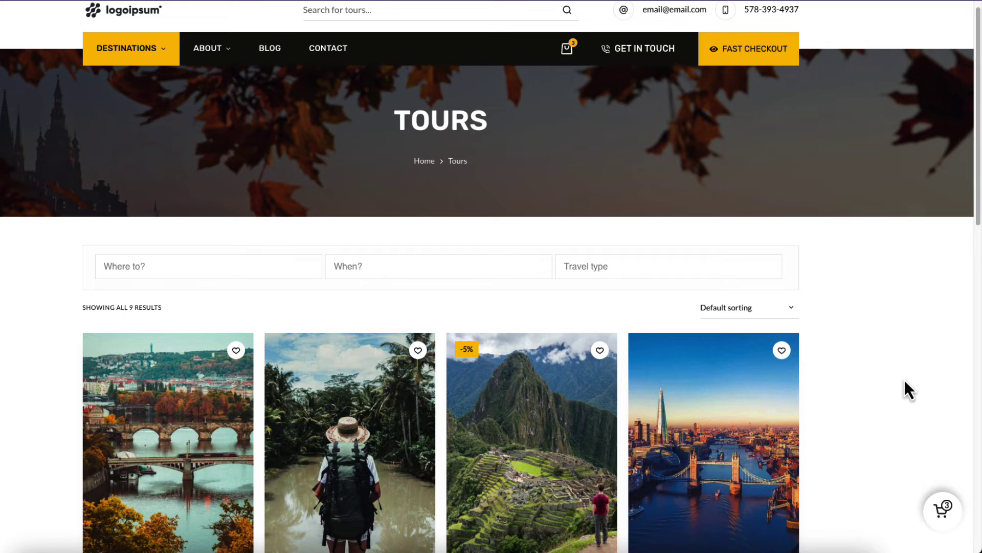
# - Book the Discover Costarica tour and remove Safari in Serengeti from the slide-in cart
pyautogui.scroll(-3, 905, 389)
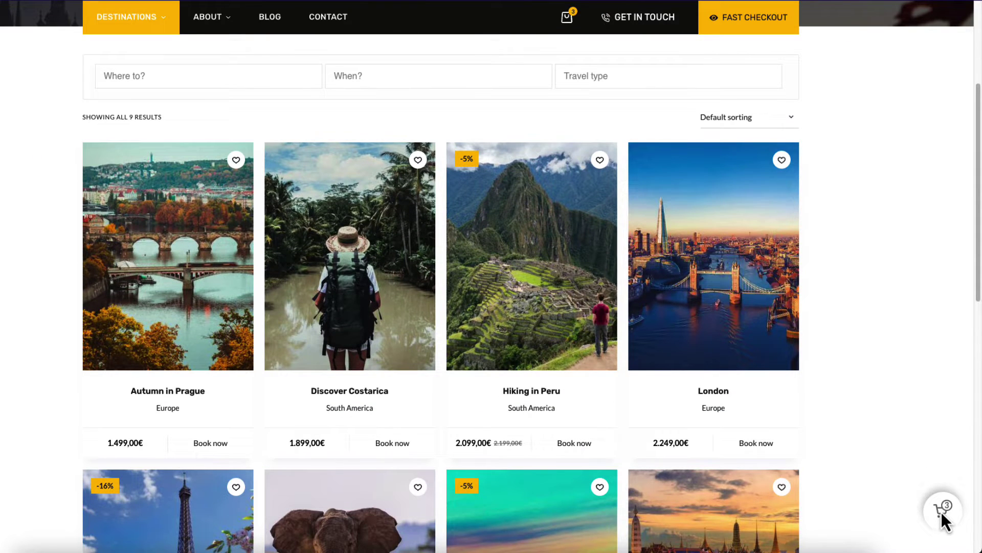
pyautogui.click(942, 511)
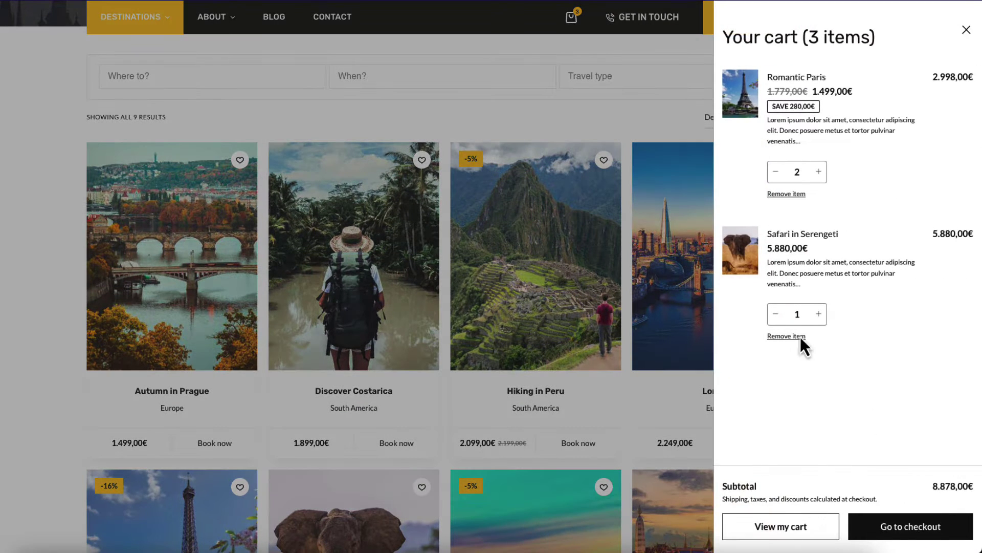
pyautogui.click(498, 103)
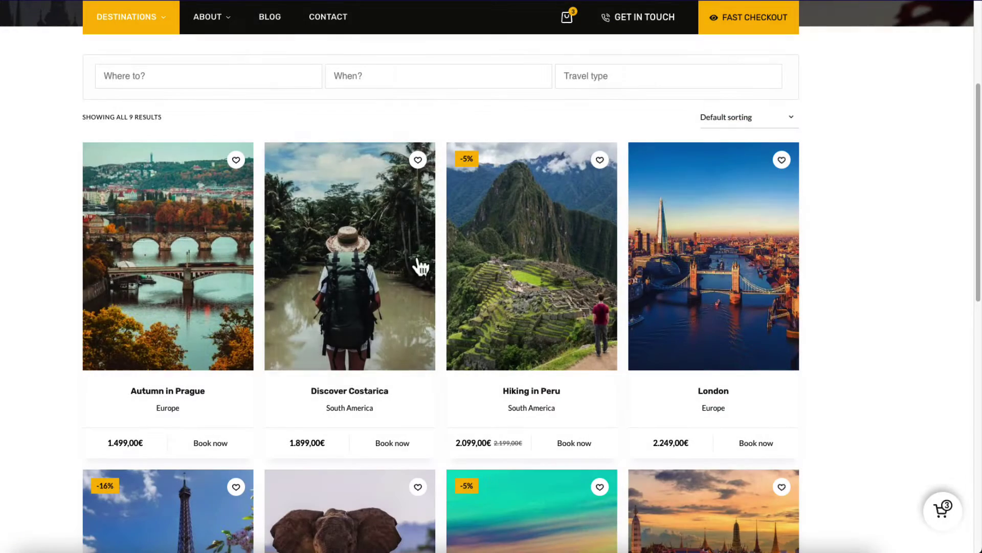
pyautogui.click(391, 444)
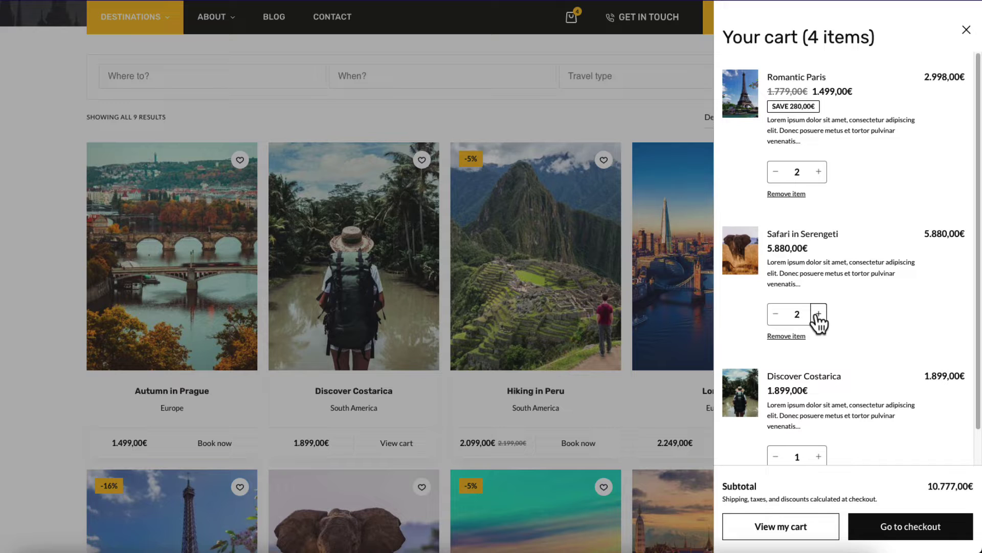
pyautogui.click(785, 337)
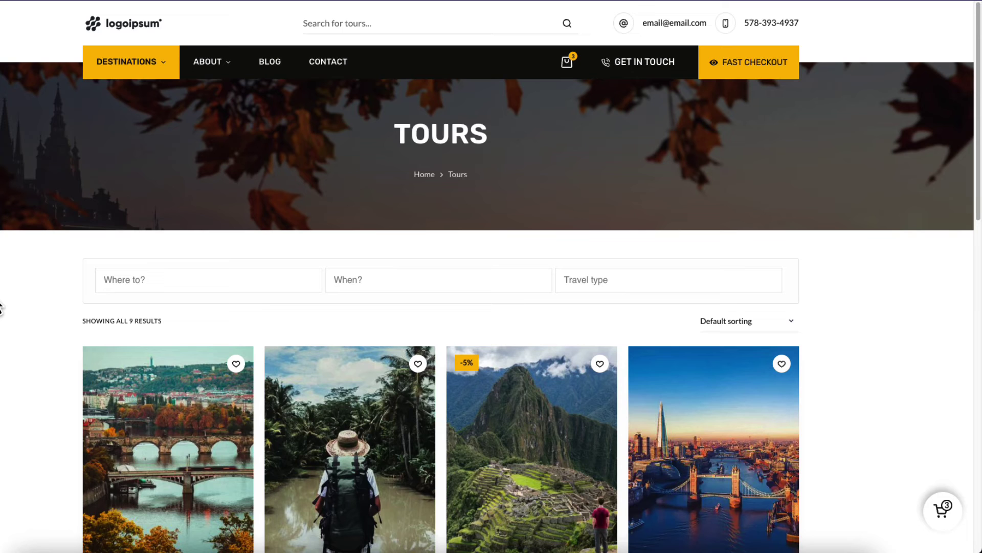
# - View the Get in Touch slide-in with its contact form and close it
pyautogui.click(637, 67)
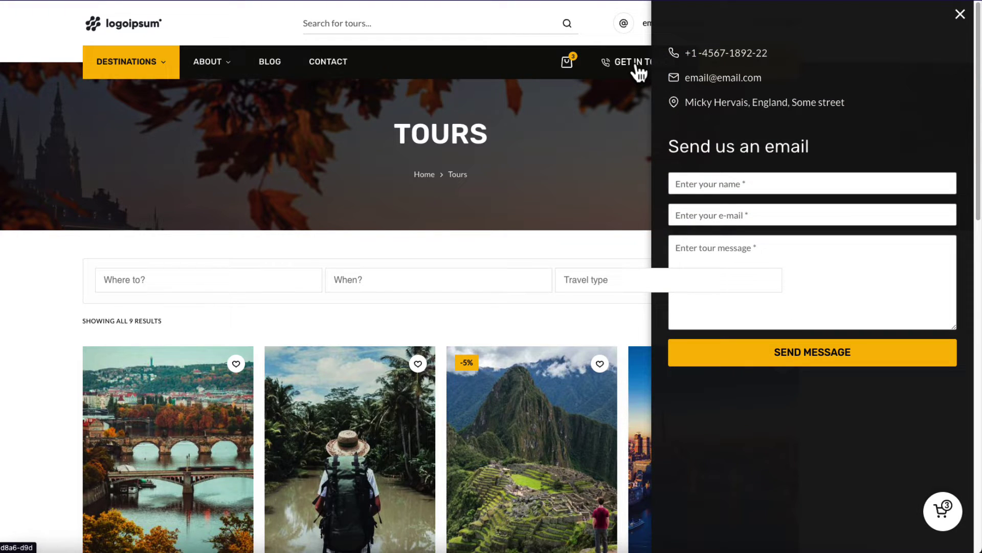
pyautogui.click(961, 17)
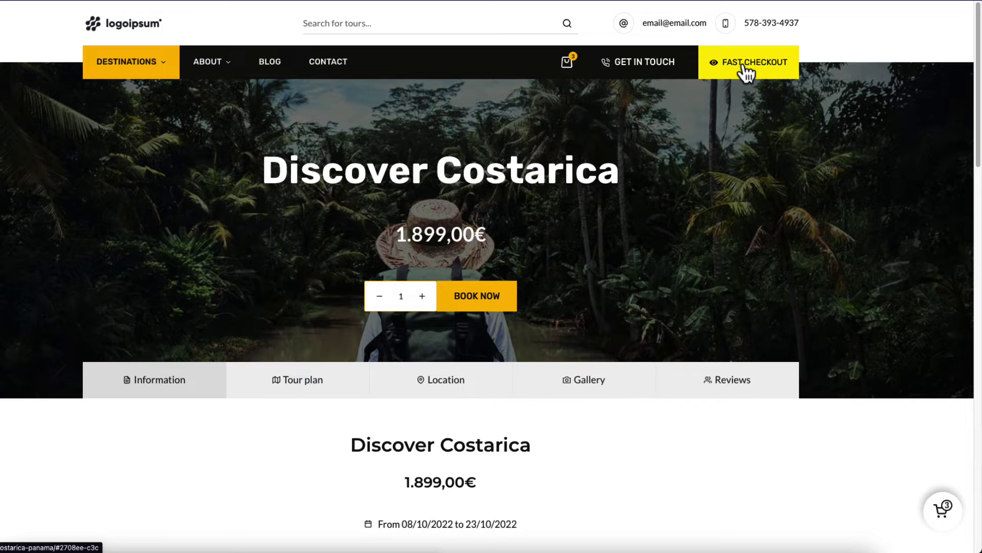
# - In the fast checkout, reduce Romantic Paris to quantity 1 and proceed to checkout with Omniva (Estonia) Terminals shipping
pyautogui.click(746, 73)
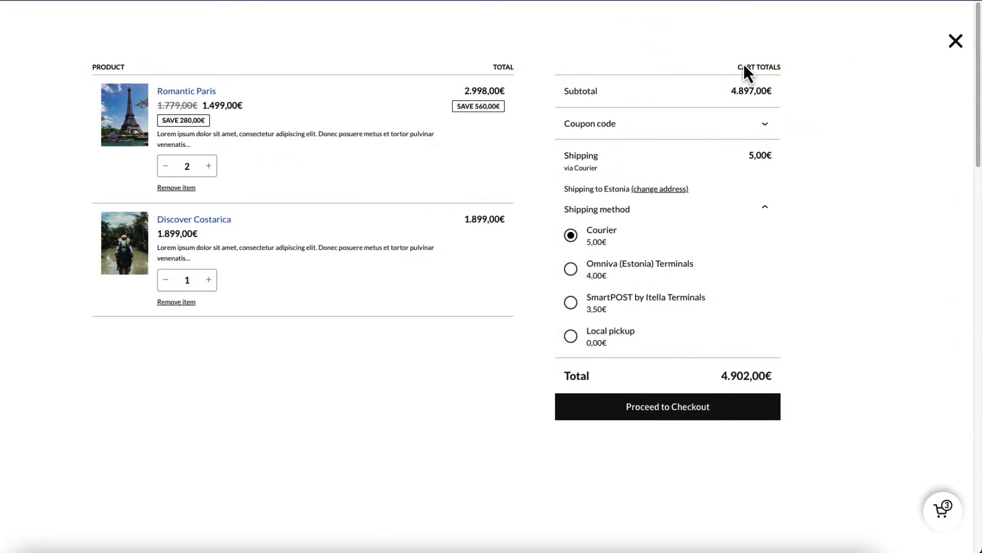
pyautogui.click(162, 168)
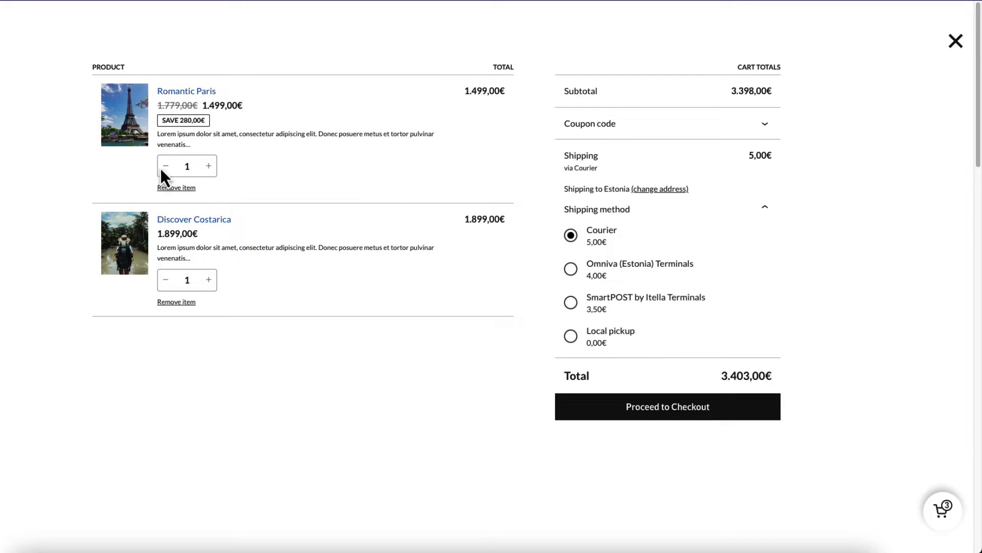
pyautogui.click(572, 269)
pyautogui.click(660, 420)
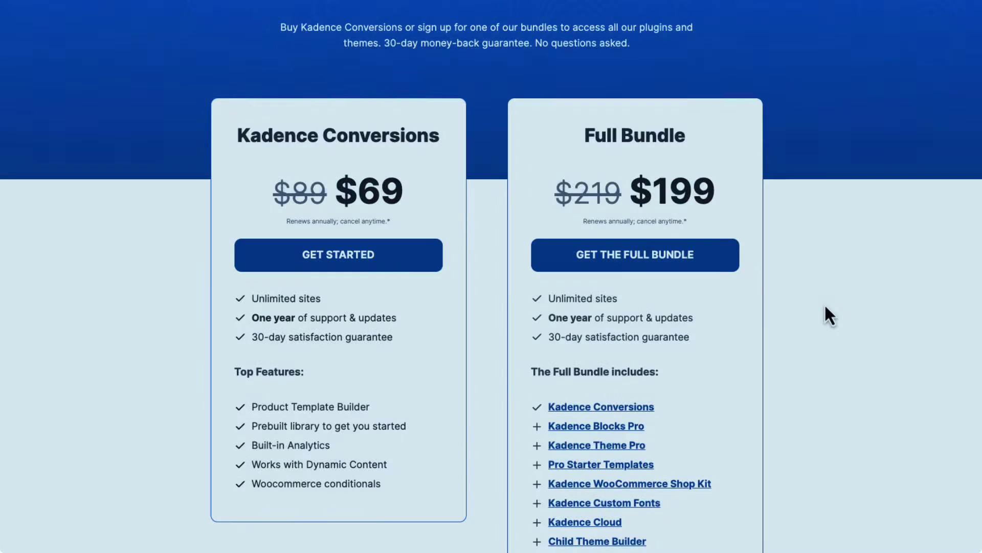
pyautogui.scroll(-1, 826, 307)
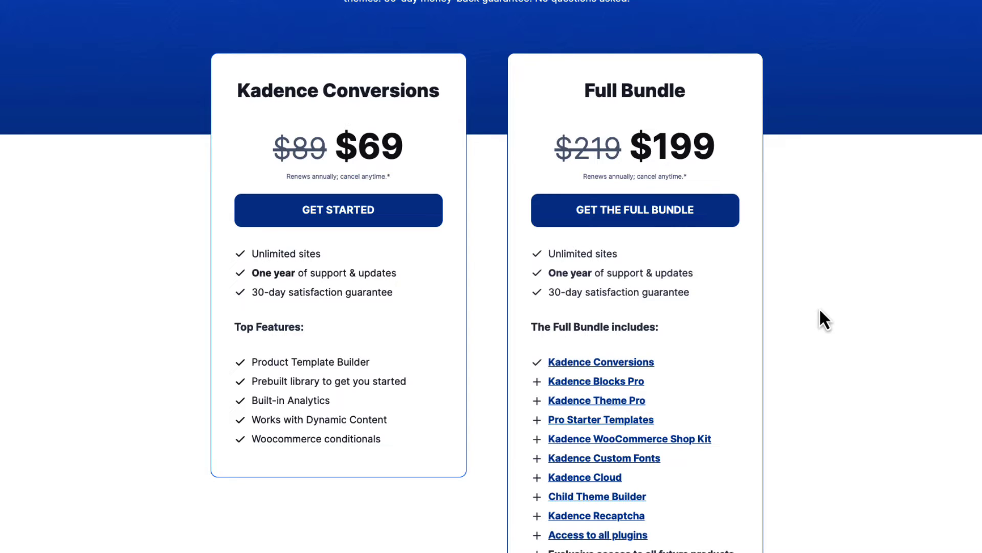
pyautogui.scroll(-2, 819, 308)
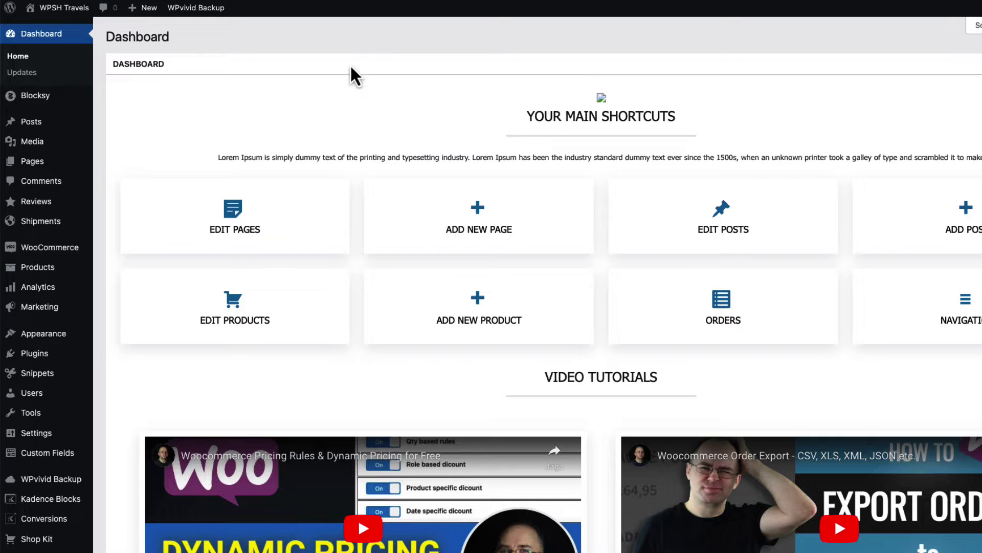
# - Open the Kadence Conversions dashboard, inspect the November 8 figures and filter Recent Performance to Home page popup
pyautogui.moveTo(73, 521)
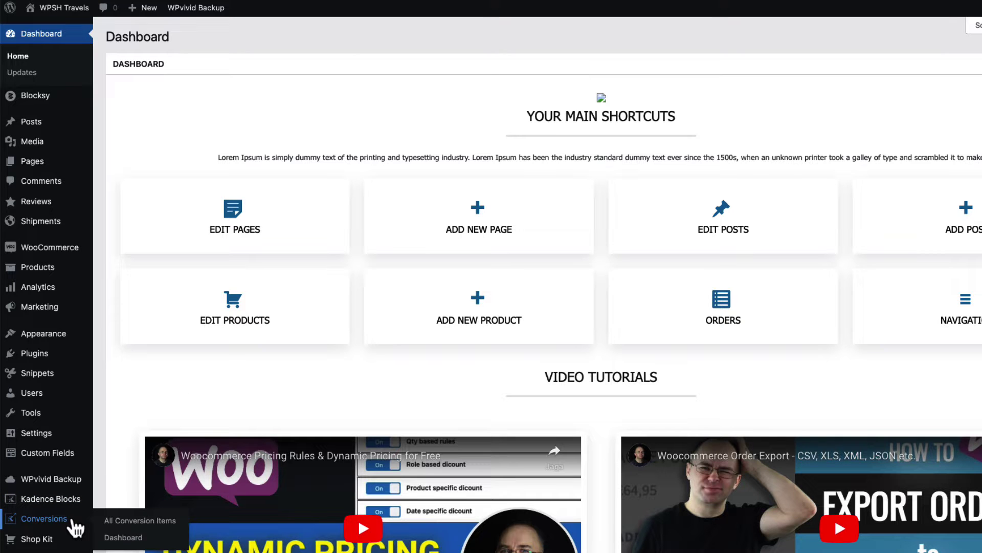
pyautogui.click(123, 537)
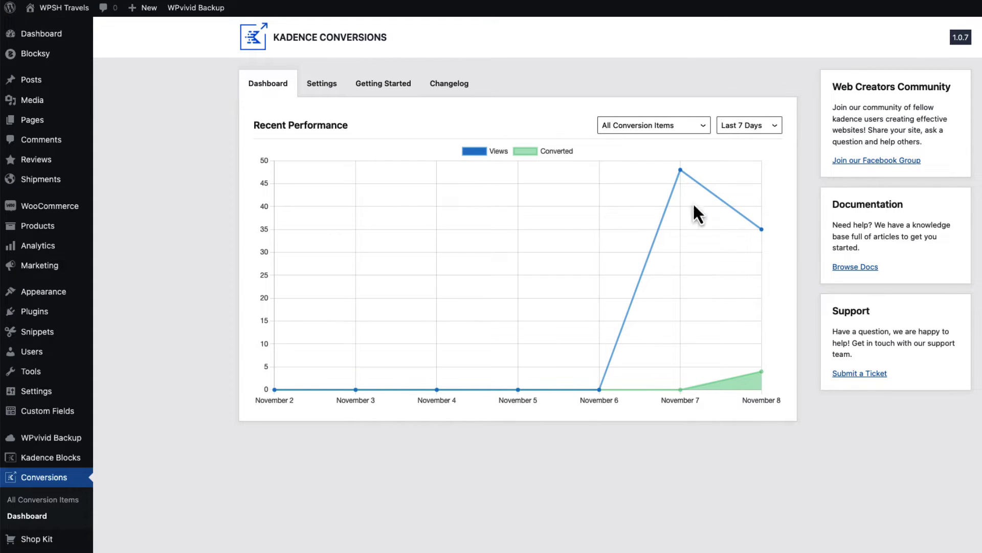
pyautogui.moveTo(761, 230)
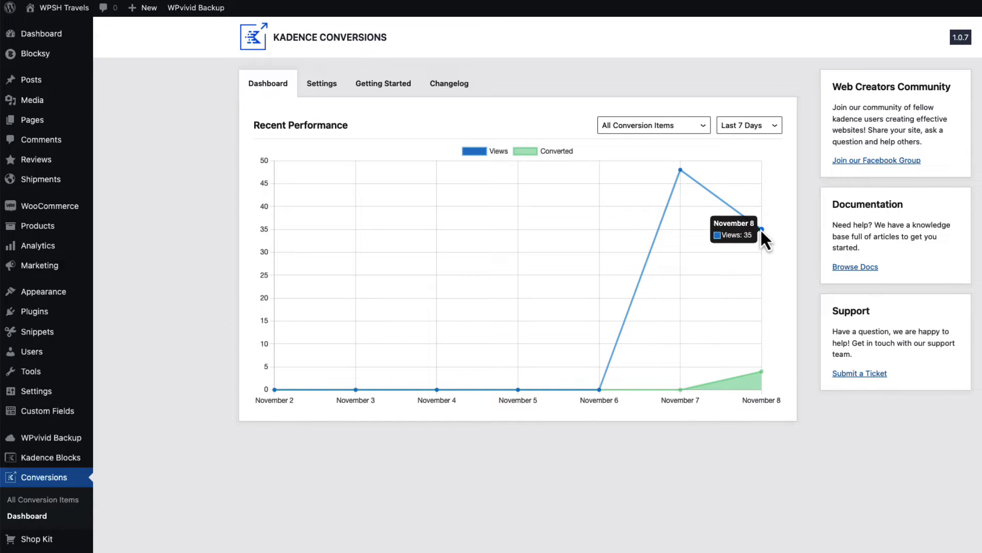
pyautogui.moveTo(761, 372)
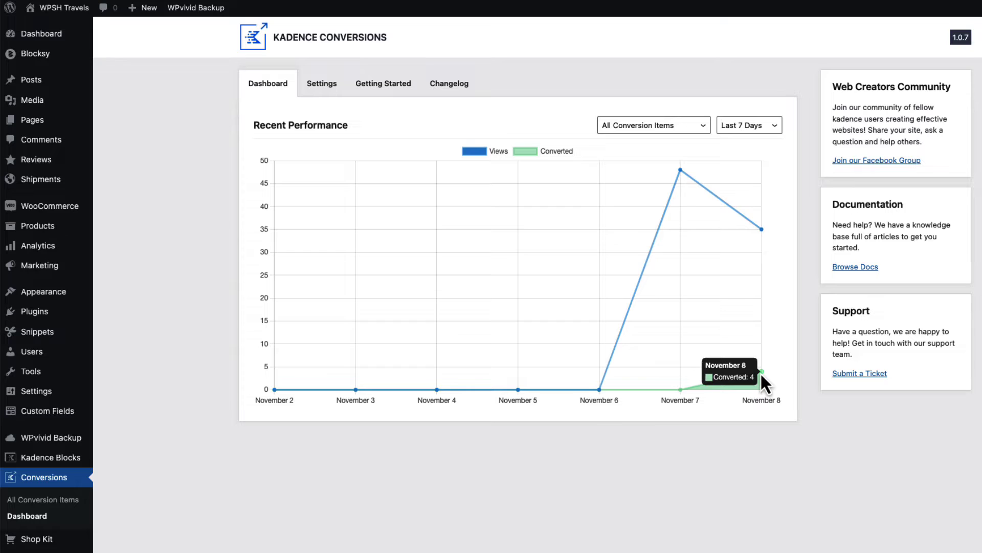
pyautogui.click(644, 125)
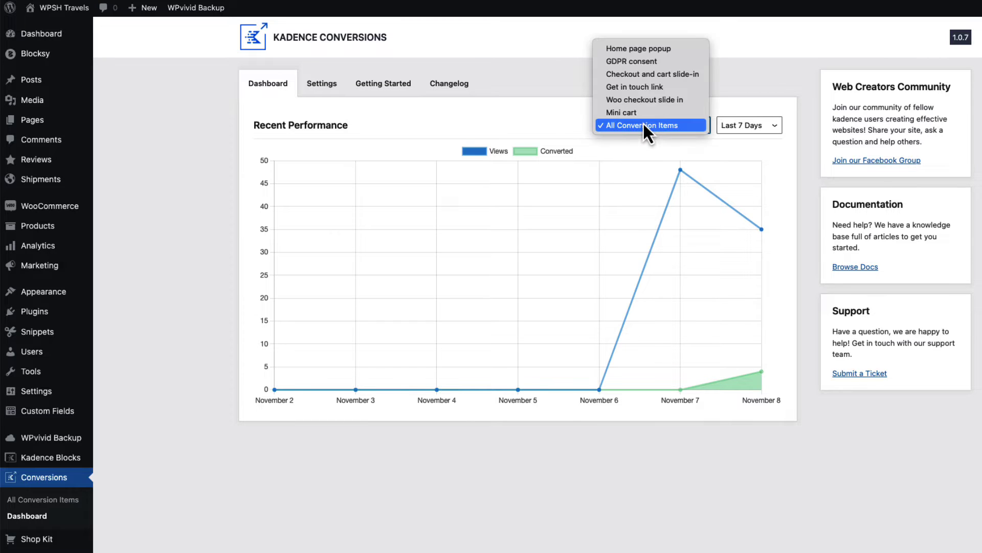
pyautogui.click(628, 48)
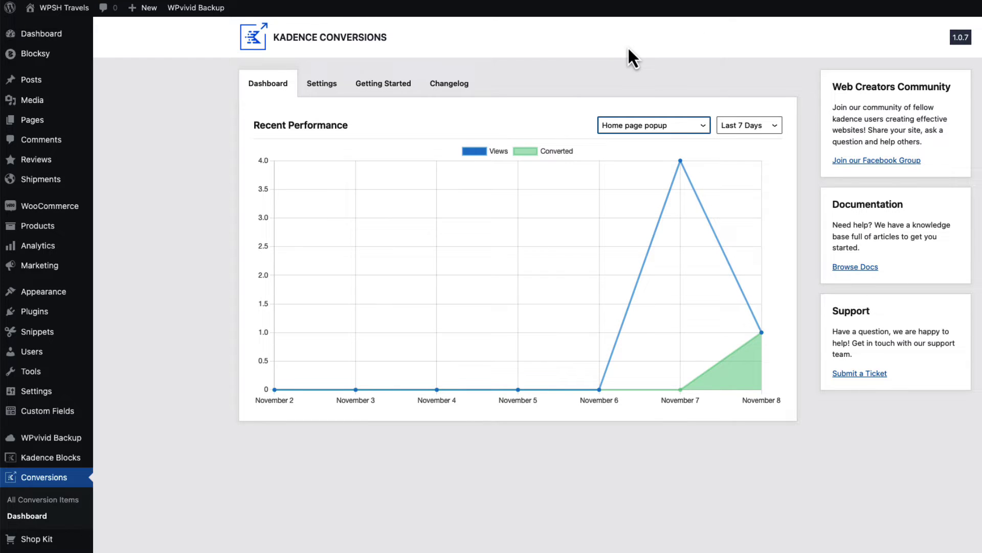
# - Review the local and Google Analytics tracking options in the Kadence Conversions general settings
pyautogui.click(318, 85)
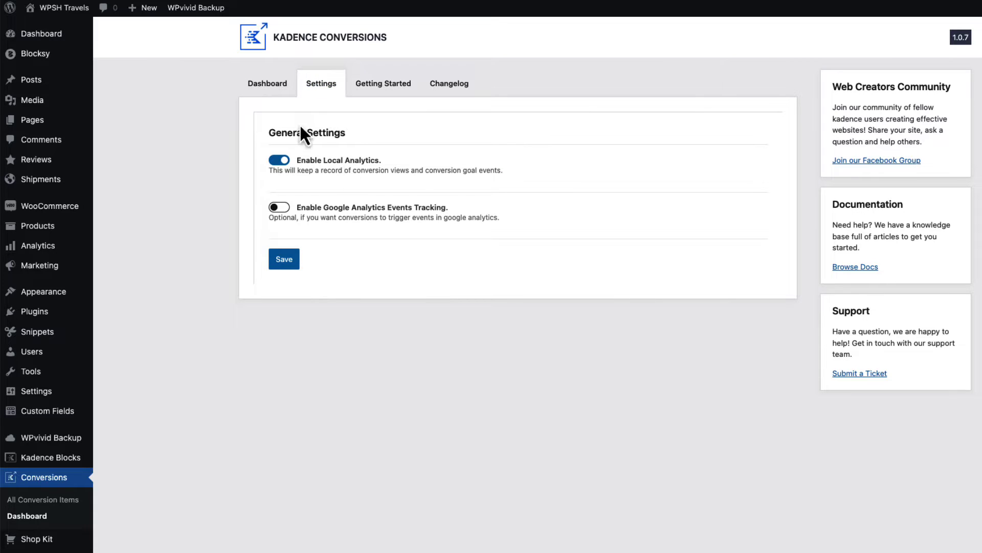
pyautogui.click(271, 84)
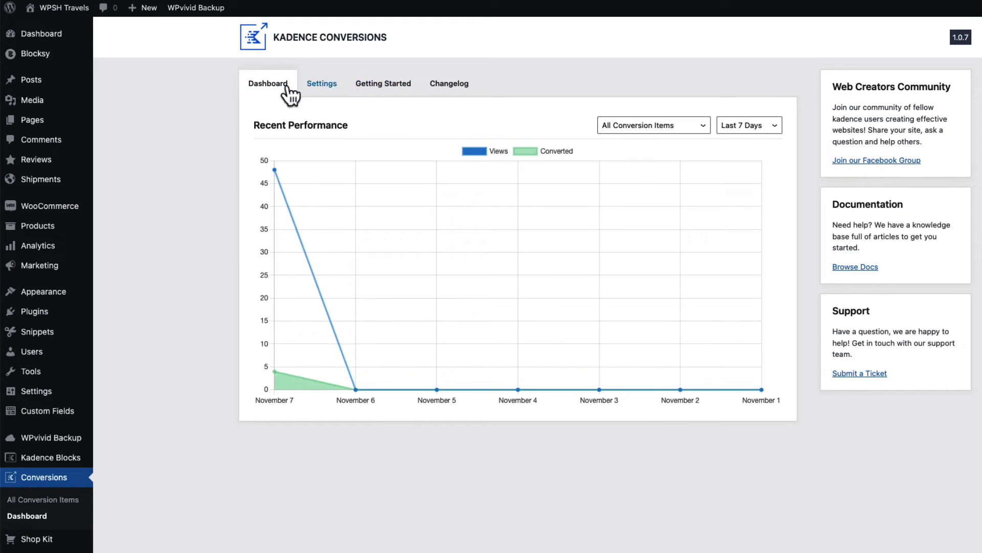
pyautogui.click(309, 93)
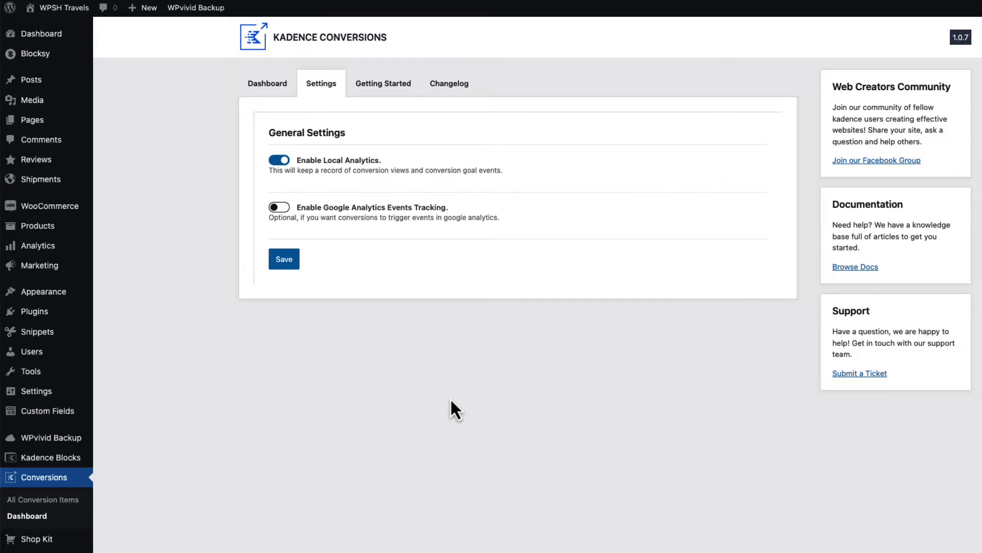
# - List all conversion items, switch the Mini cart slide-in to draft and check where the items are displayed
pyautogui.click(56, 502)
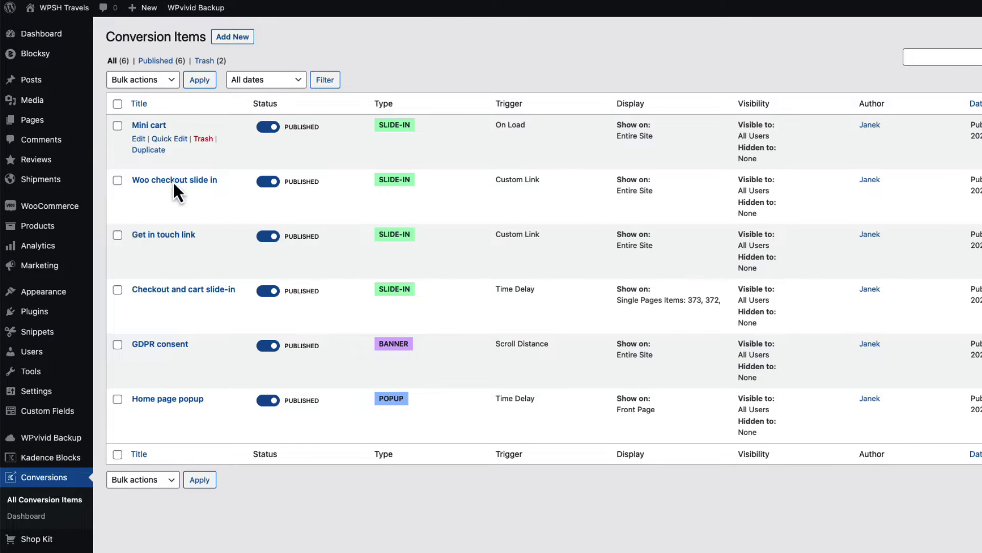
pyautogui.click(267, 127)
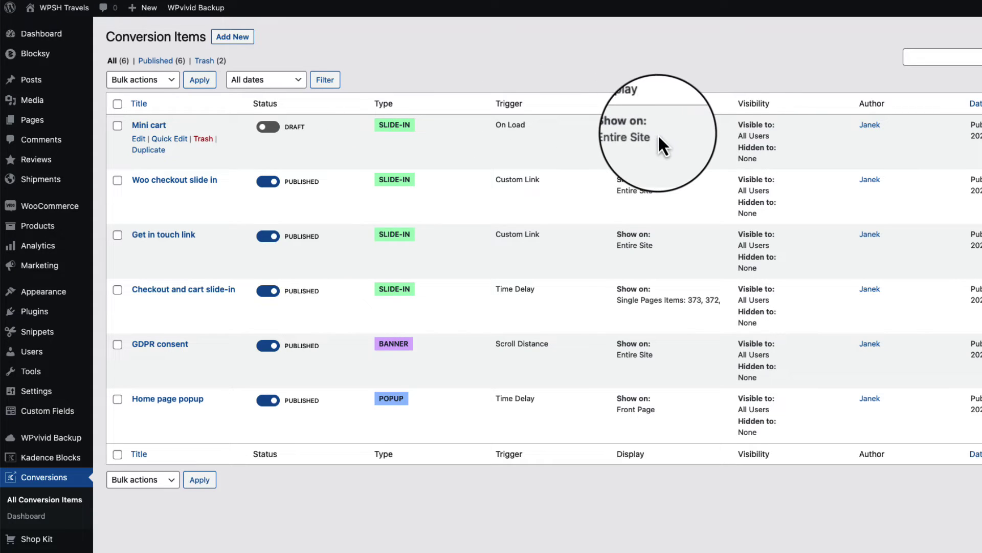
pyautogui.moveTo(654, 136); pyautogui.dragTo(609, 146)
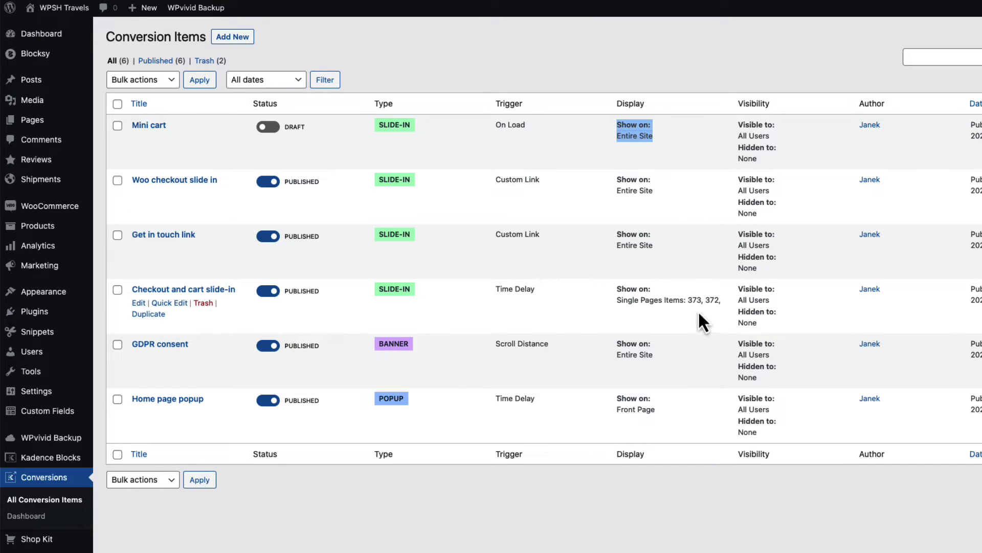
pyautogui.moveTo(615, 301); pyautogui.dragTo(724, 309)
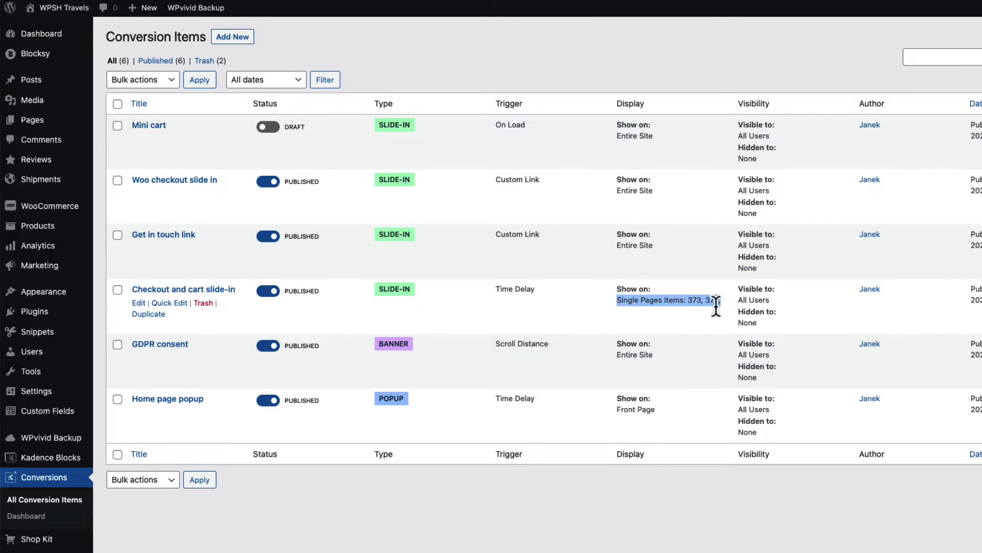
pyautogui.click(696, 302)
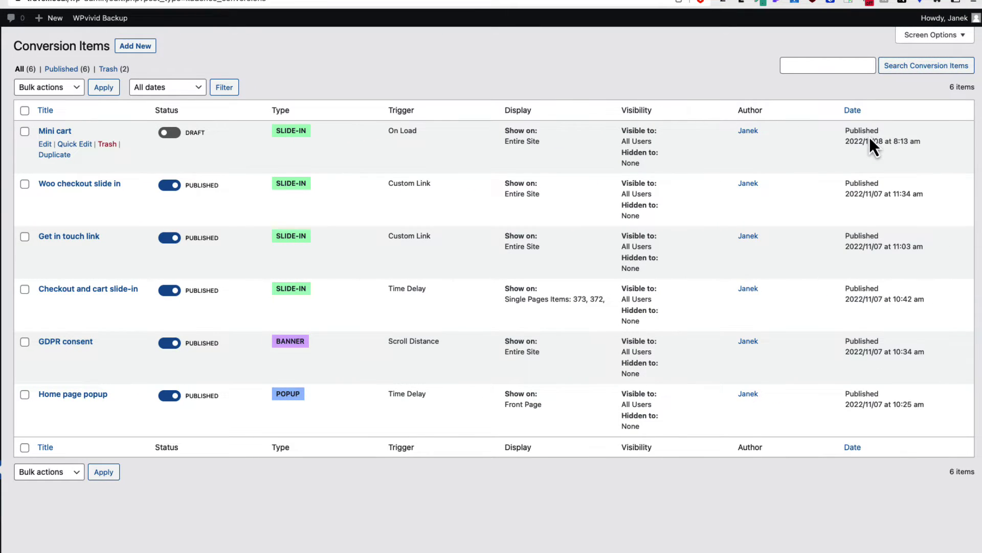
# - Hide the Author and Date columns in the conversion items list
pyautogui.click(936, 36)
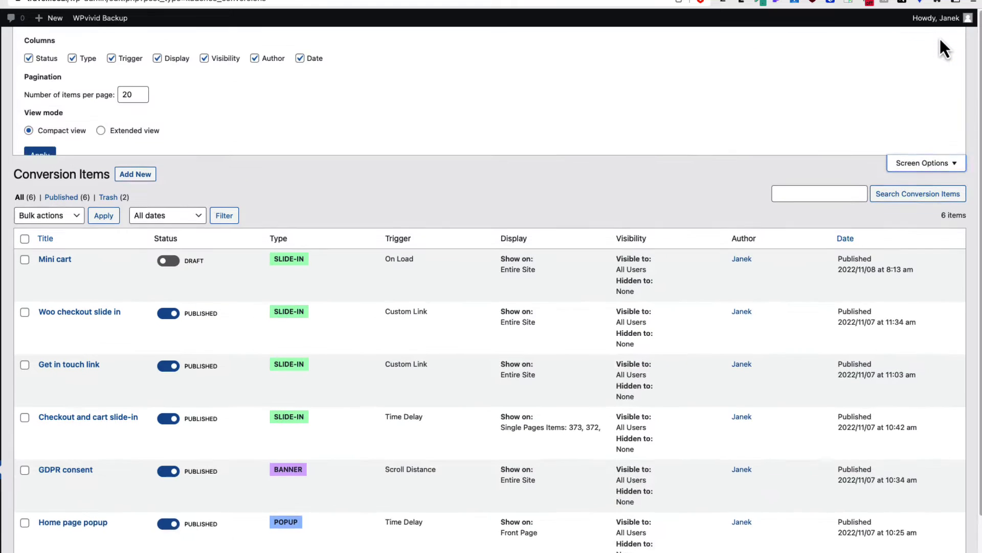
pyautogui.click(300, 59)
pyautogui.click(255, 60)
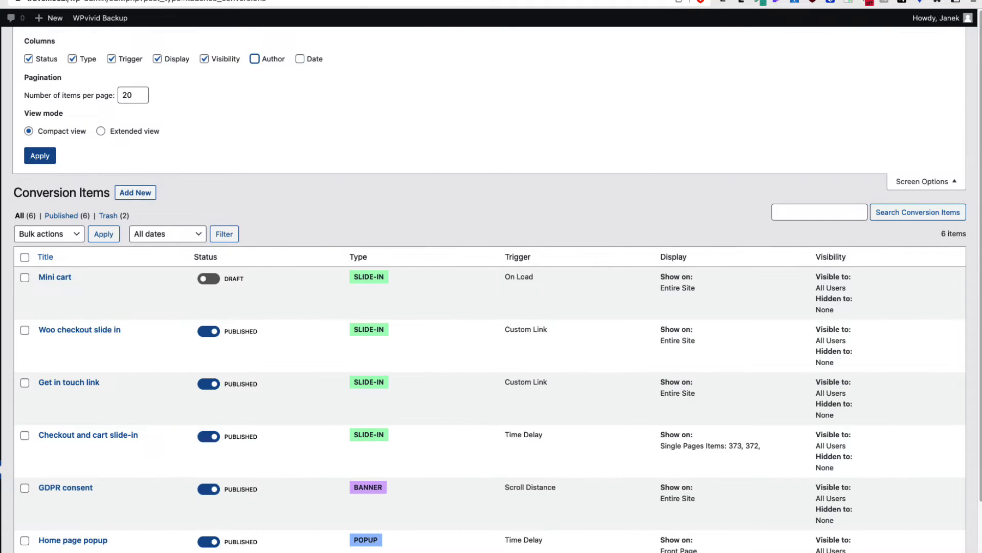
pyautogui.click(919, 182)
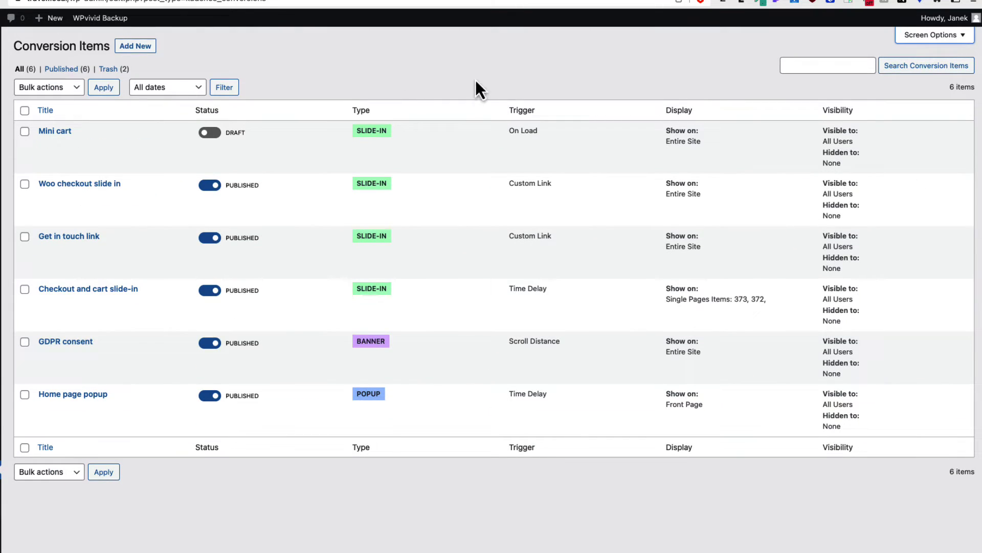
# - Create a popup conversion item from the "Generate more leads and boost your income" template and title it "Home page popup (new)"
pyautogui.click(136, 47)
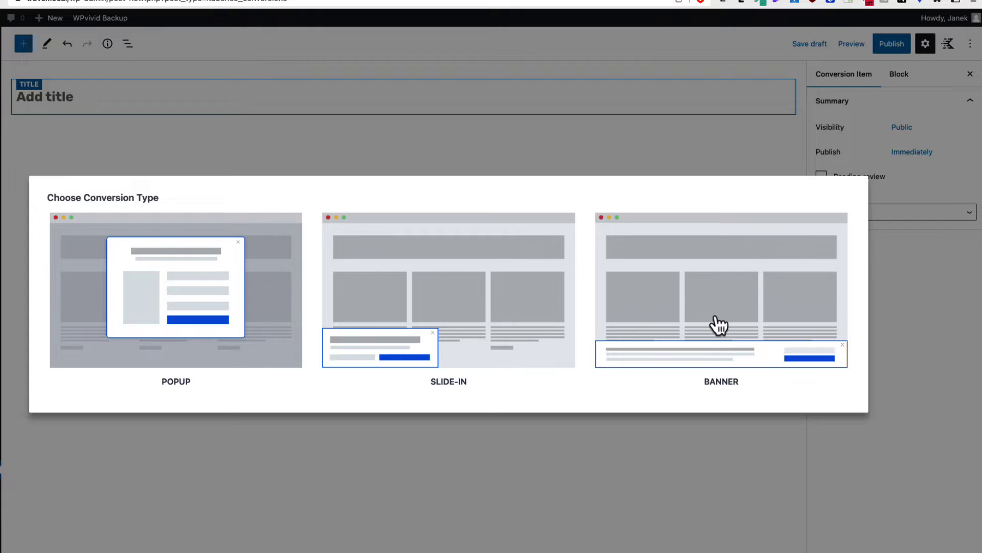
pyautogui.click(185, 279)
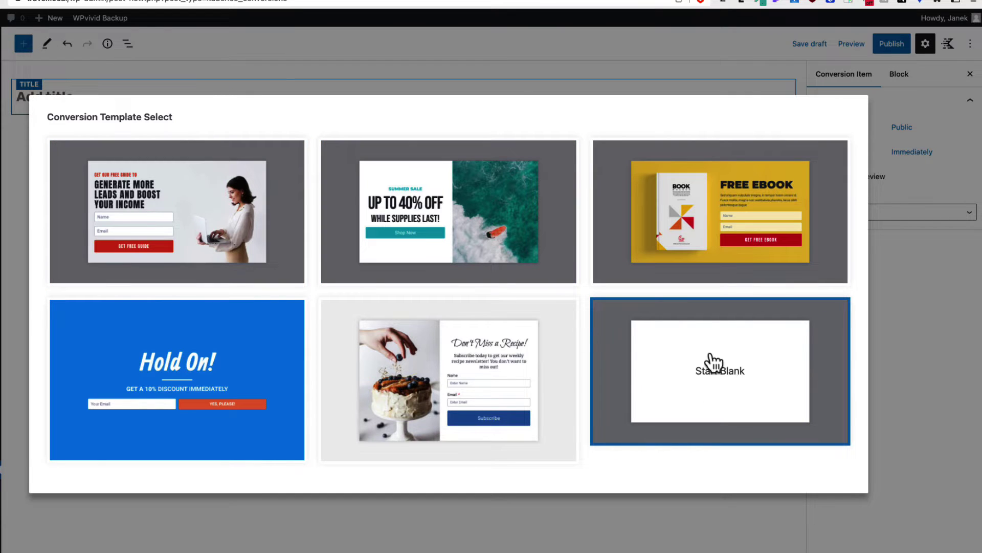
pyautogui.click(180, 189)
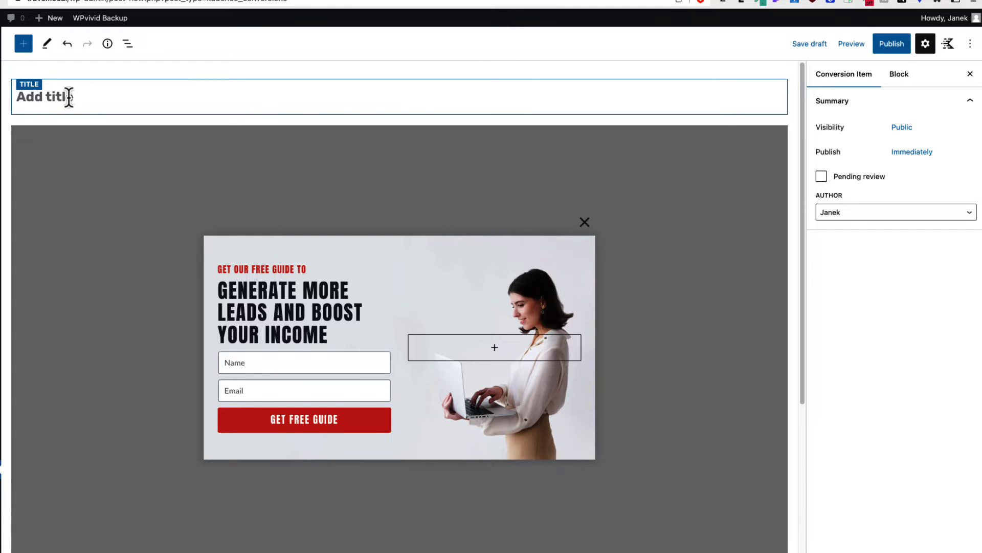
pyautogui.write('Home page popup (new)')
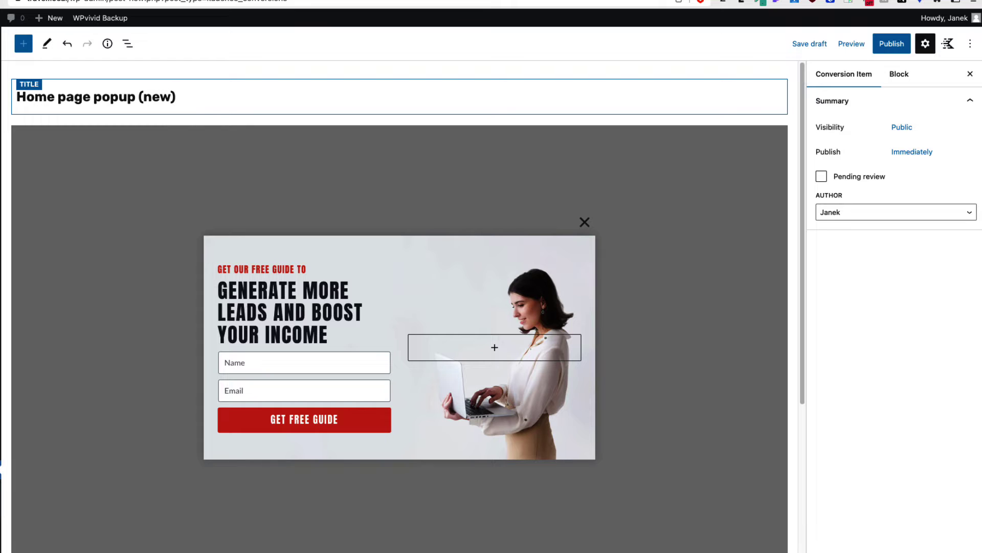
# - Look over the Gutenberg Blocks by Kadence Blocks plugin page and display the popup's general settings and its Conversion Item block settings
pyautogui.click(416, 249)
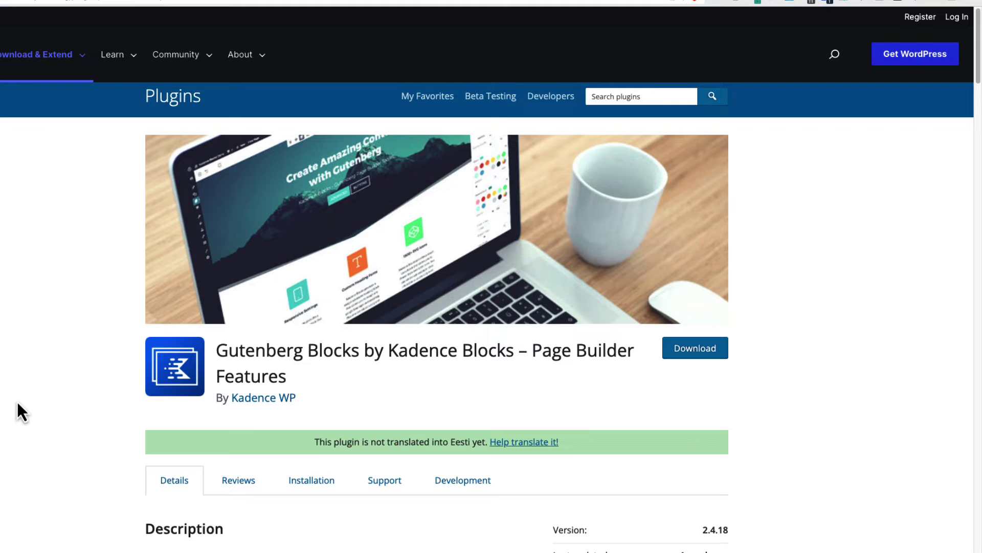
pyautogui.scroll(-4, 18, 403)
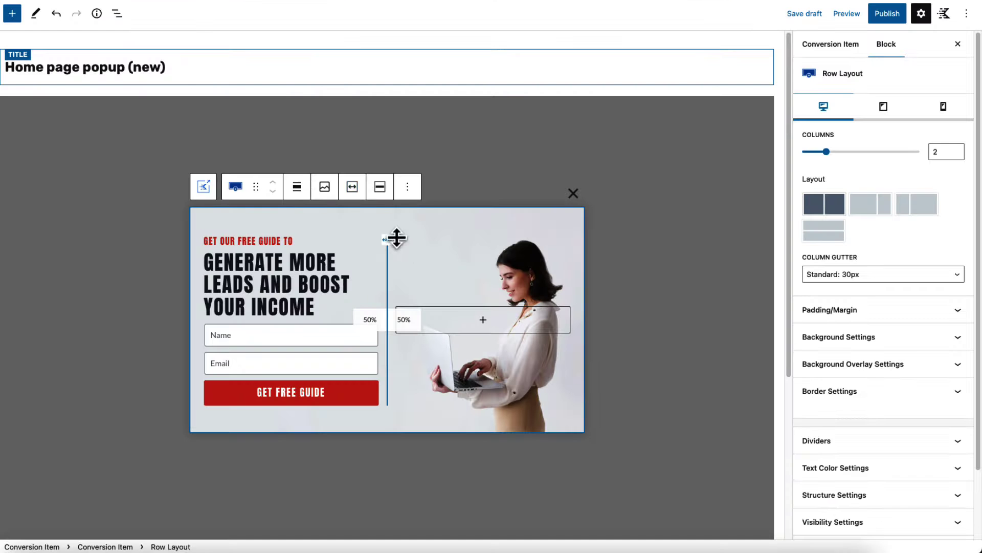
pyautogui.click(221, 104)
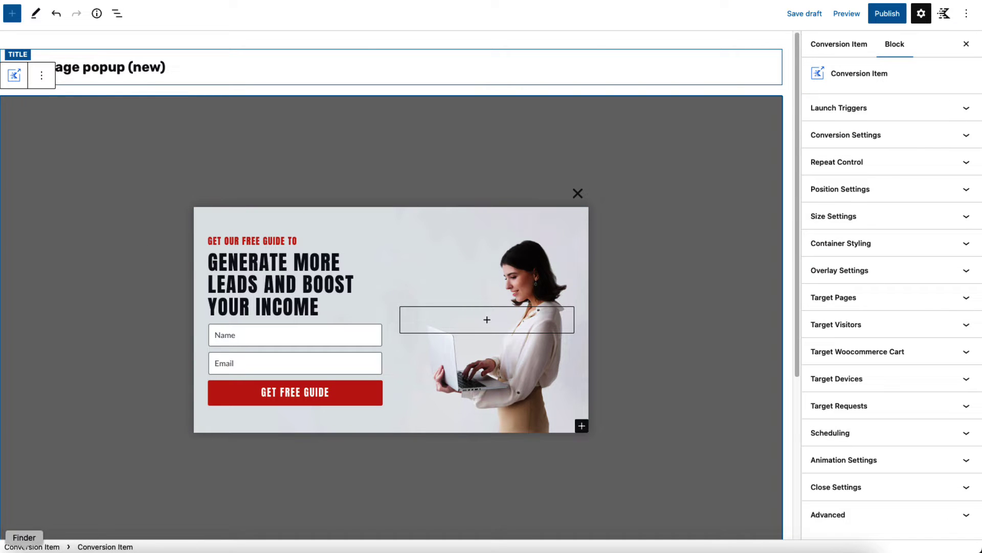
pyautogui.click(44, 547)
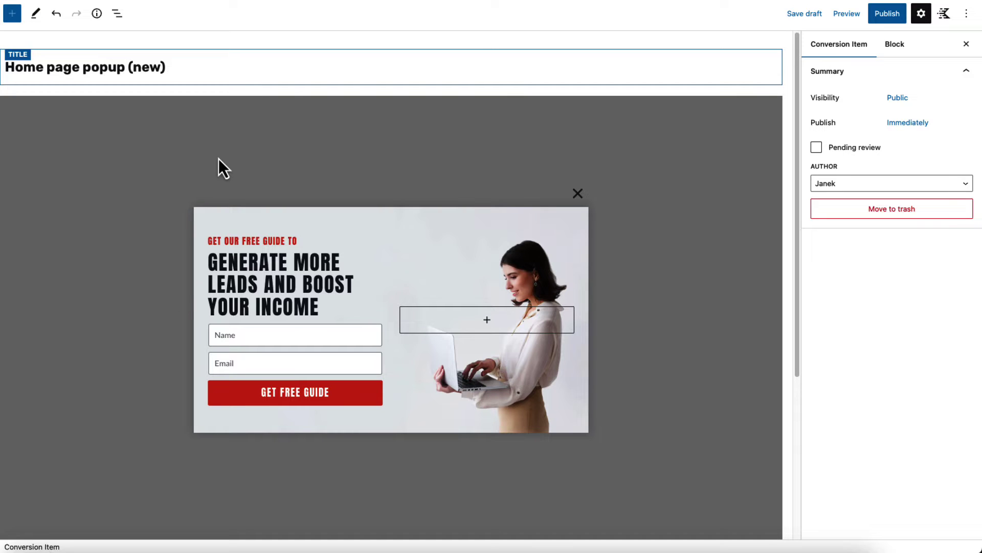
pyautogui.click(223, 112)
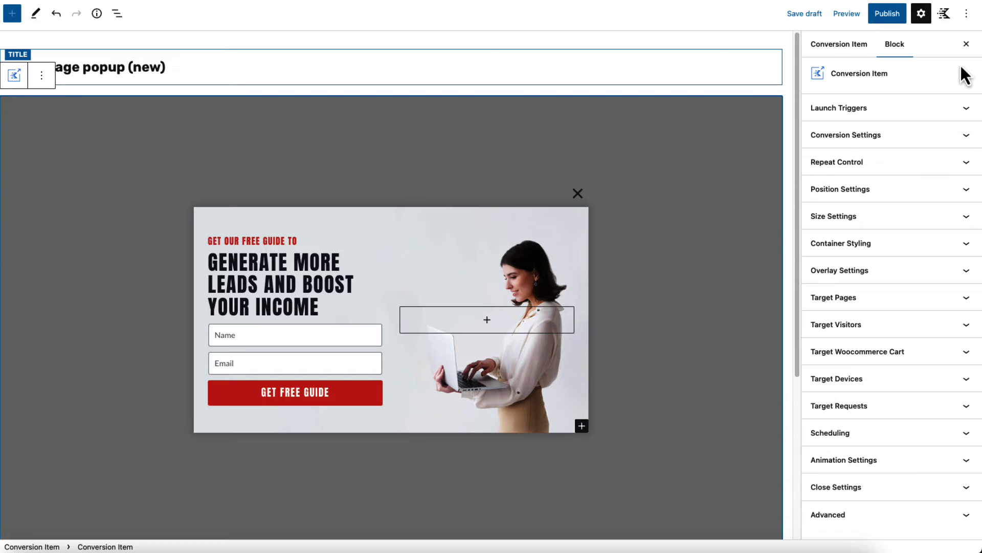
# - Set the popup's launch trigger to Time Delay
pyautogui.click(921, 116)
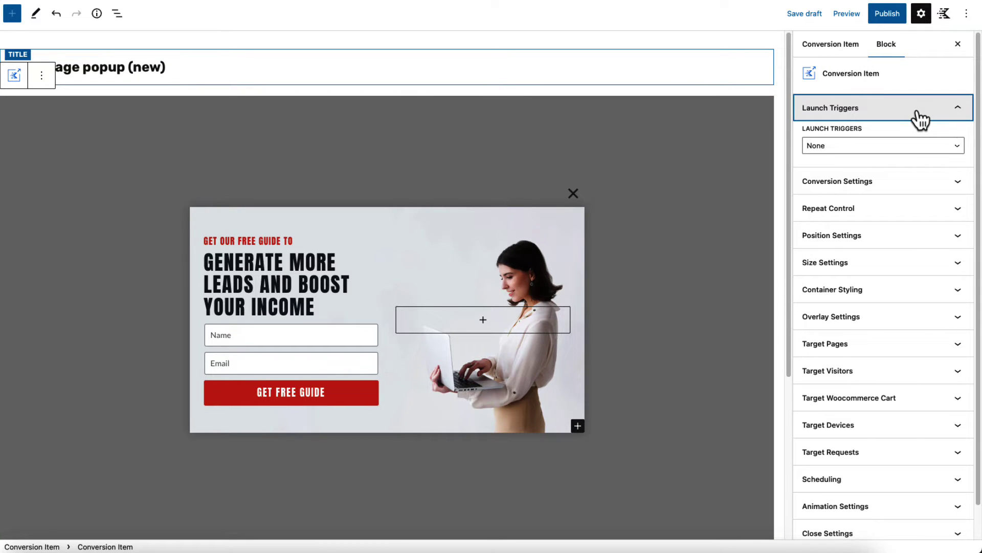
pyautogui.click(882, 146)
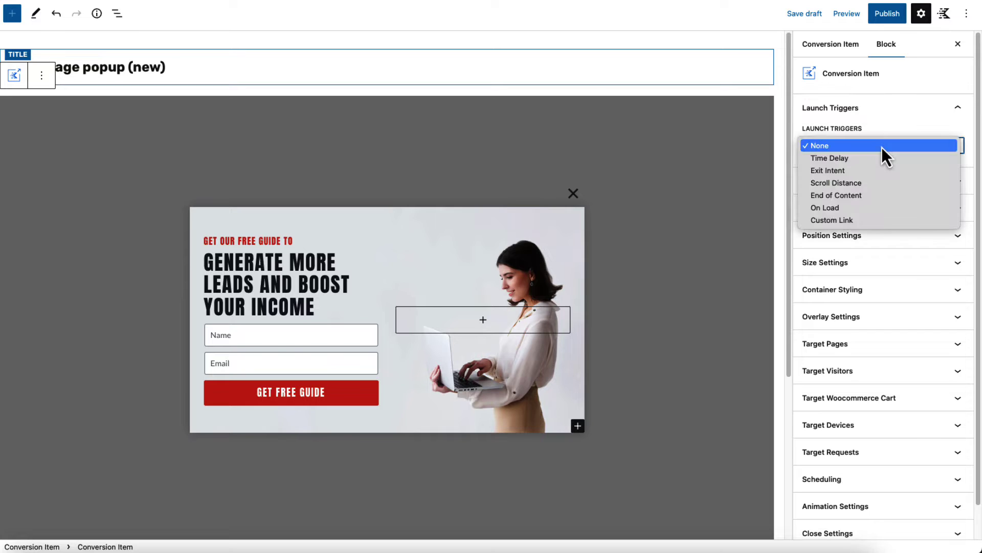
pyautogui.click(852, 158)
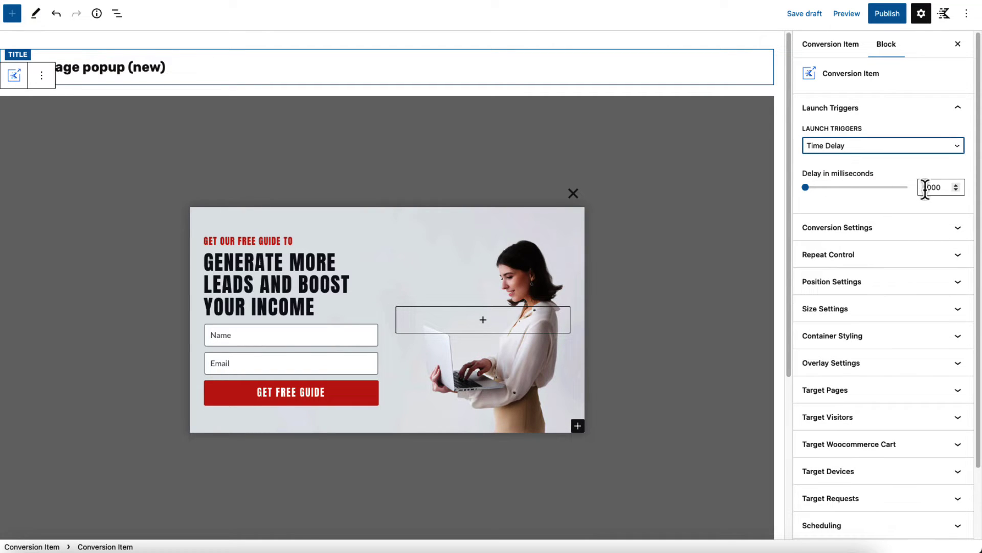
# - Try the Exit Intent, Scroll Distance (500) and End of Content launch triggers for the popup
pyautogui.click(864, 148)
pyautogui.click(839, 161)
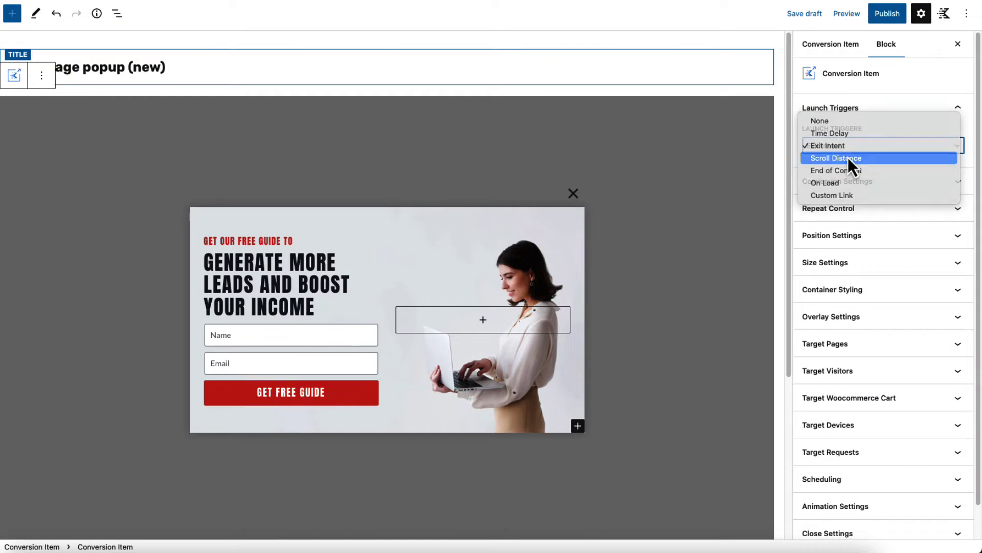
pyautogui.click(848, 158)
pyautogui.moveTo(803, 187)
pyautogui.mouseDown()
pyautogui.moveTo(838, 190)
pyautogui.moveTo(805, 189)
pyautogui.mouseUp()
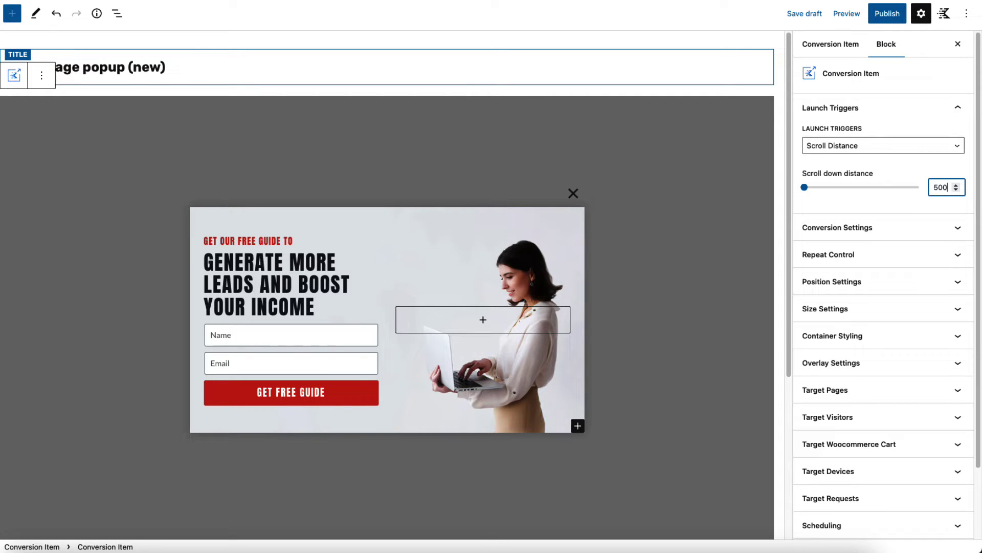
pyautogui.click(876, 151)
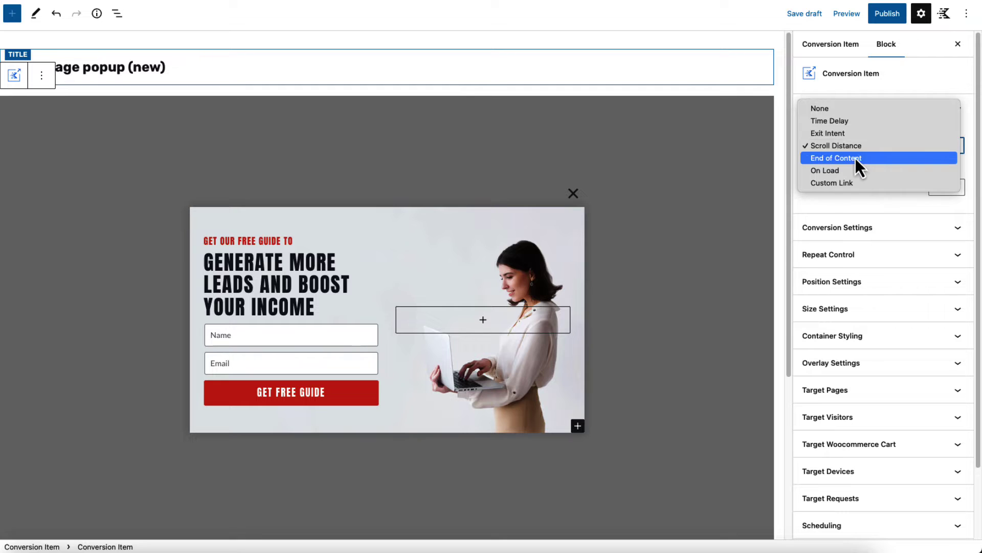
pyautogui.click(854, 158)
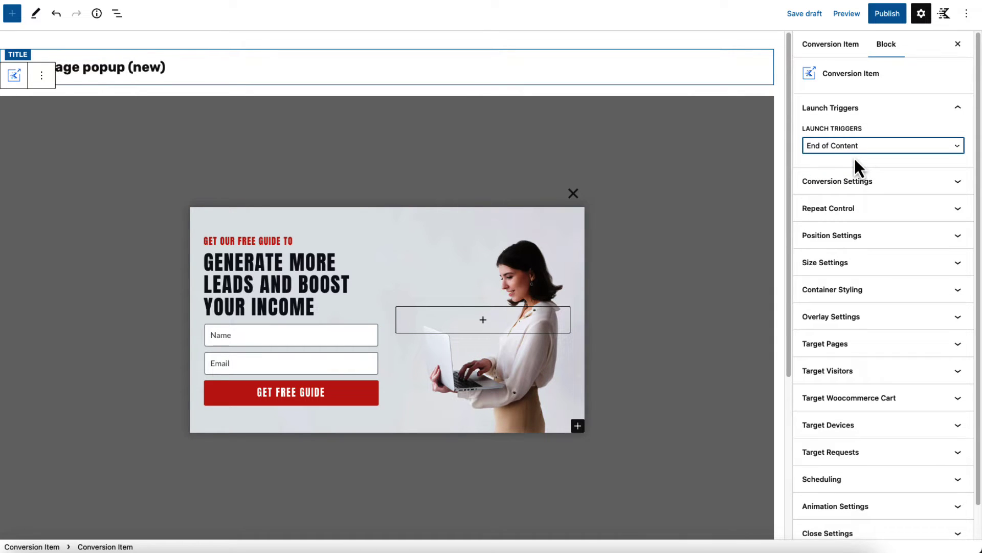
# - Try the On Load and Custom Link launch triggers, select the trigger link text, and return the popup's trigger to Time Delay
pyautogui.click(859, 148)
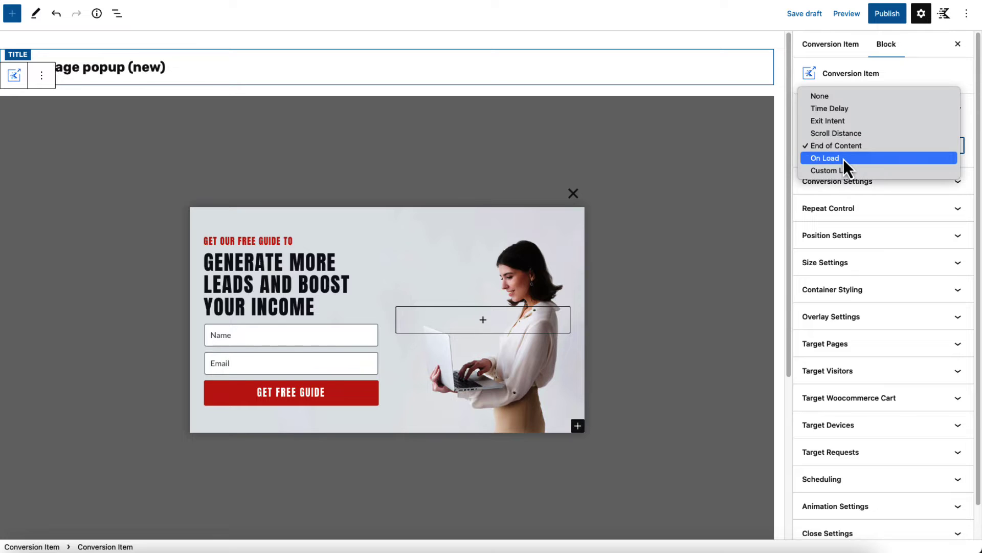
pyautogui.click(843, 159)
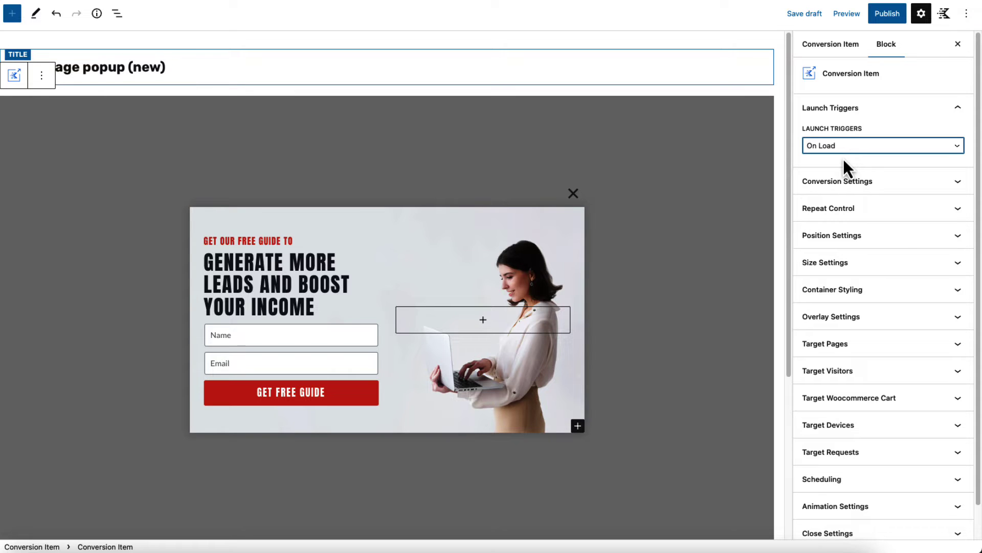
pyautogui.click(848, 146)
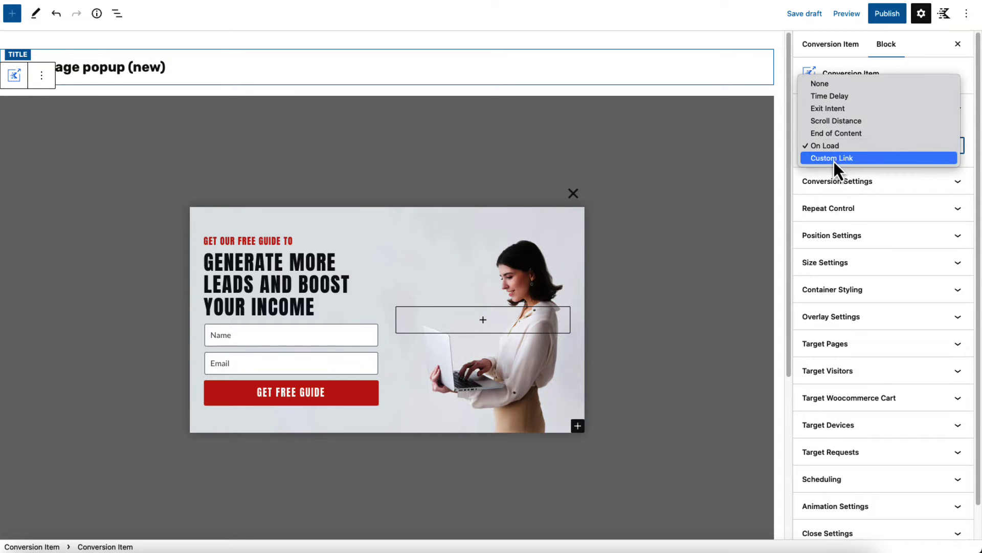
pyautogui.click(834, 159)
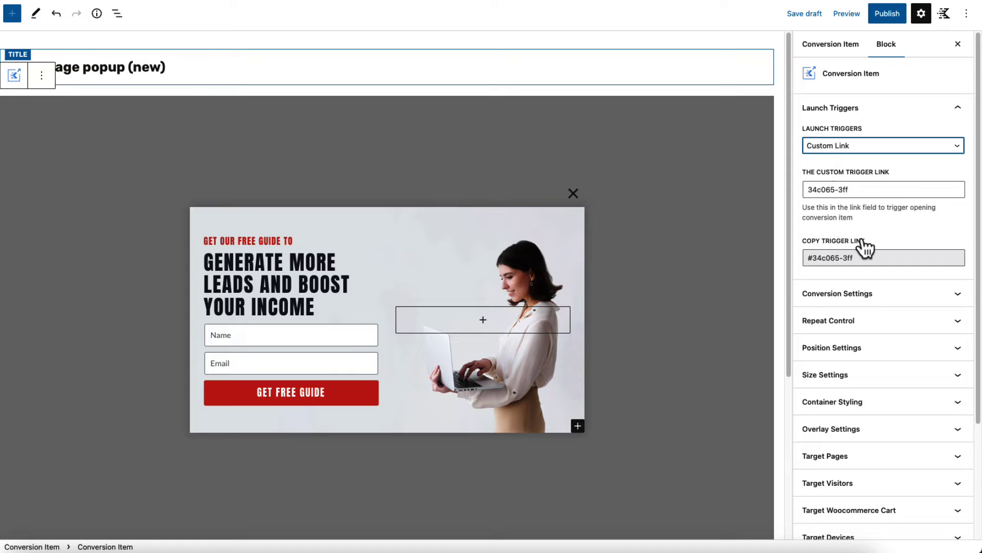
pyautogui.moveTo(863, 258); pyautogui.dragTo(820, 258)
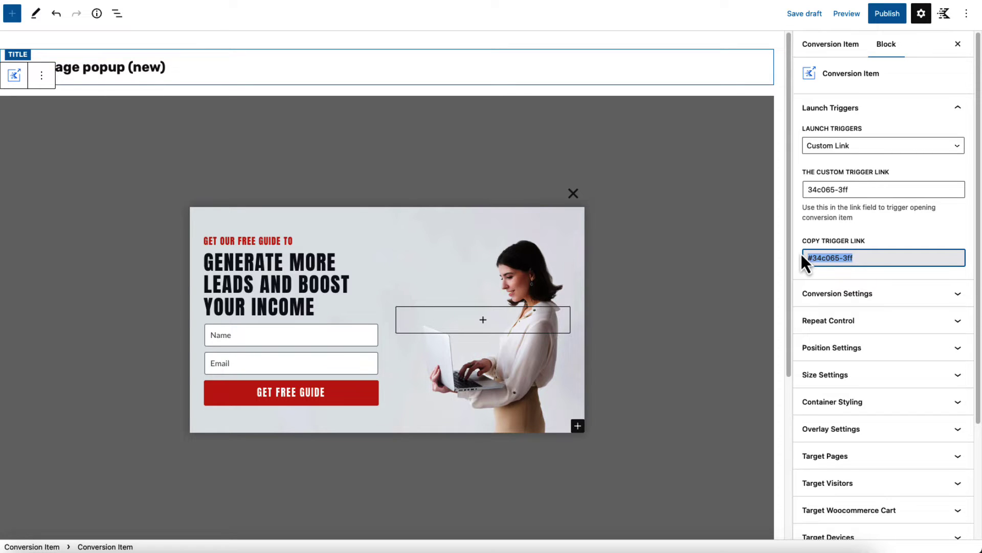
pyautogui.click(855, 148)
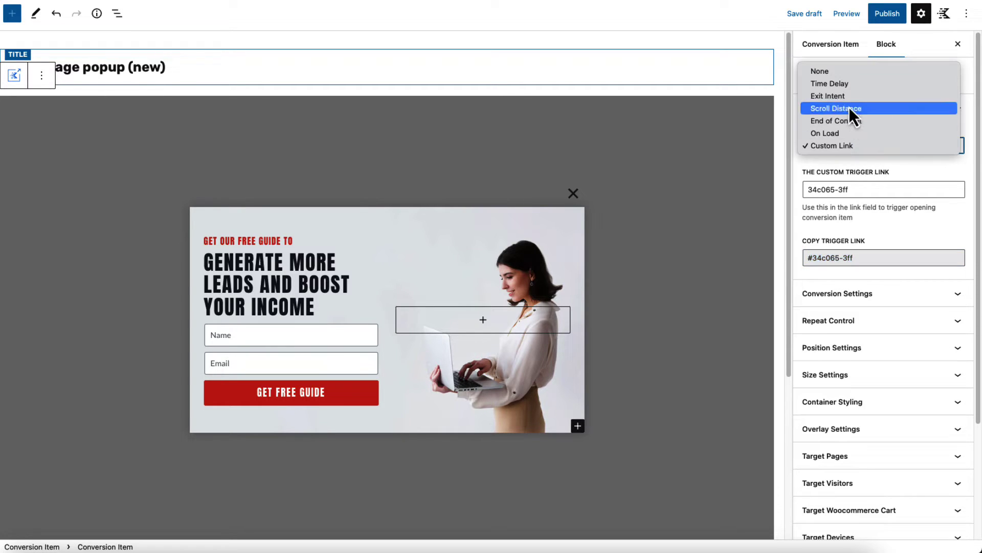
pyautogui.click(843, 83)
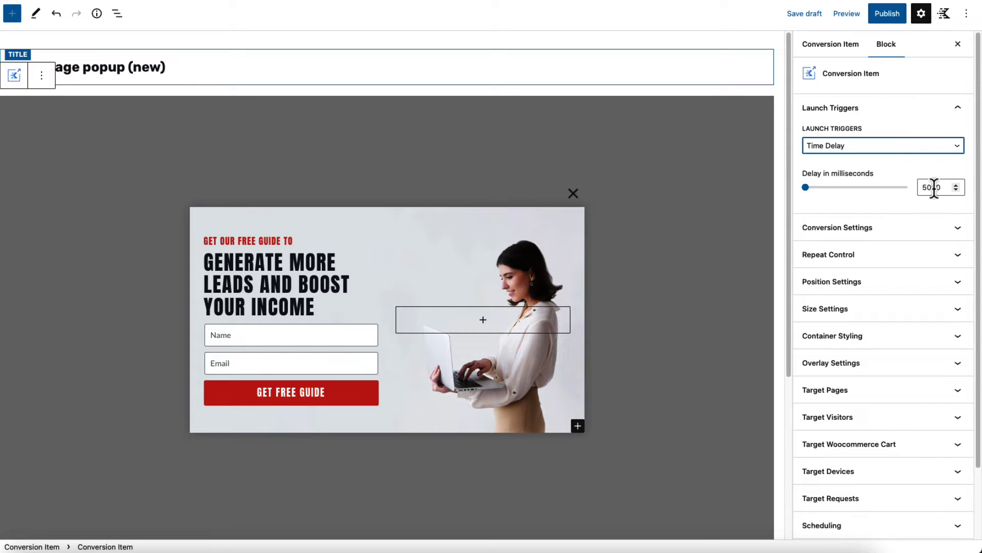
# - Set the popup's conversion goal to Click Button in the conversion settings
pyautogui.click(885, 227)
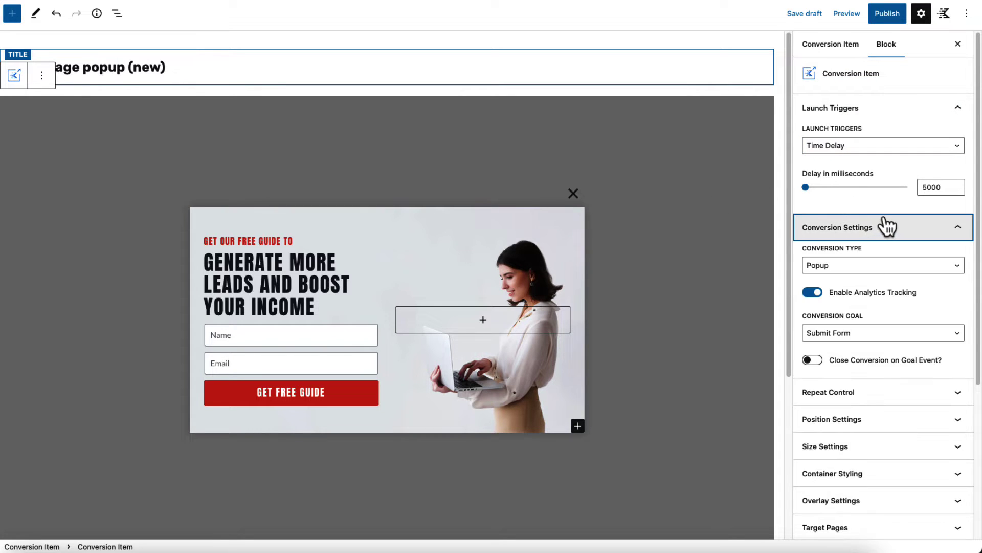
pyautogui.scroll(-3, 884, 225)
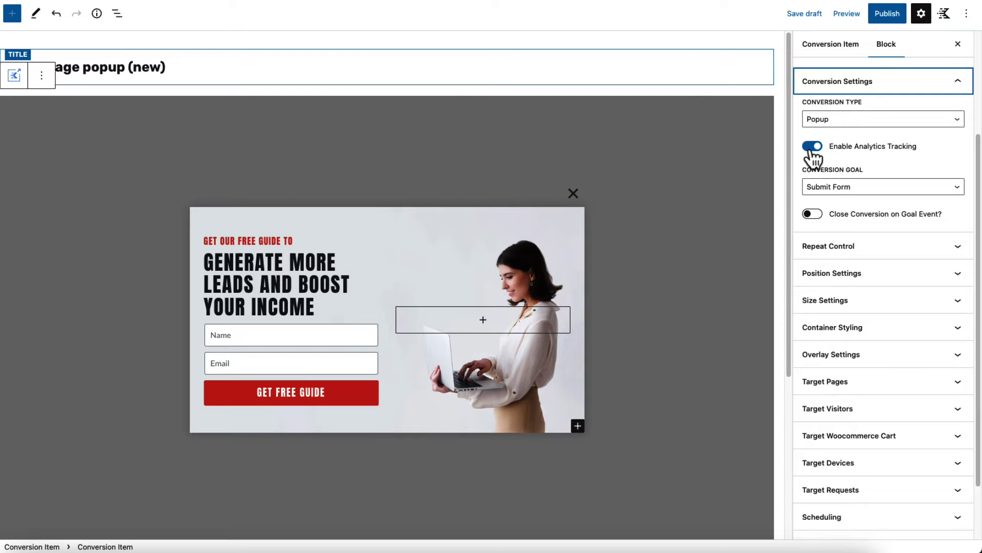
pyautogui.click(853, 188)
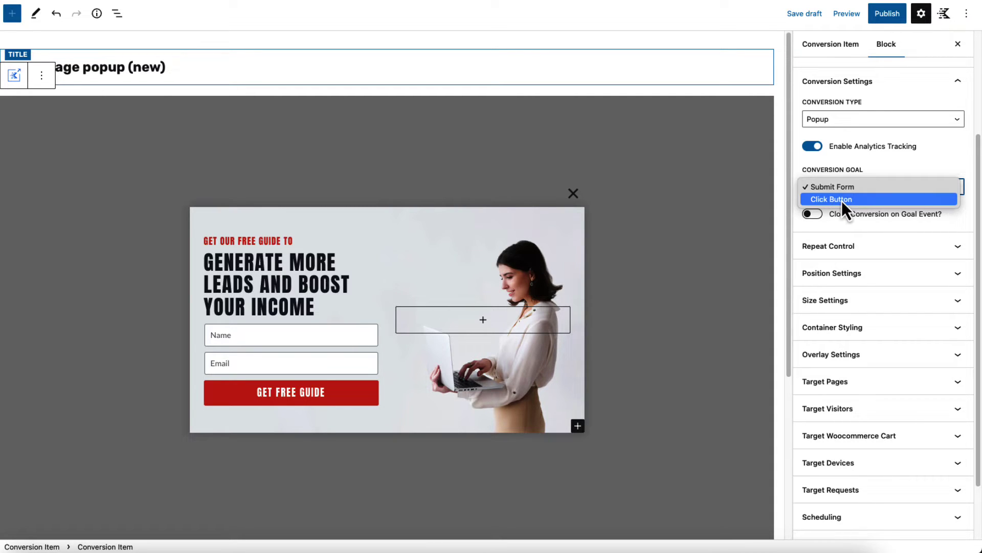
pyautogui.click(842, 200)
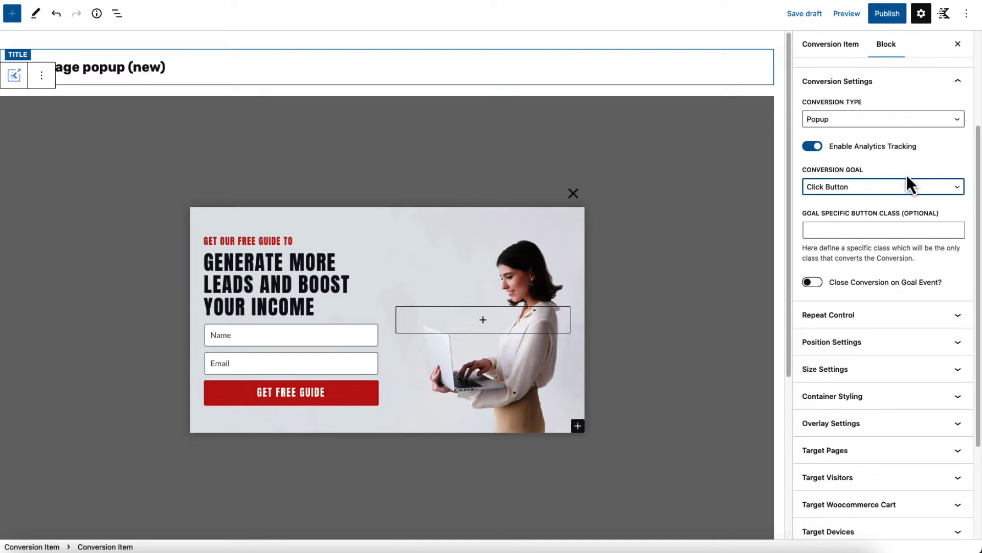
pyautogui.click(907, 177)
pyautogui.click(840, 178)
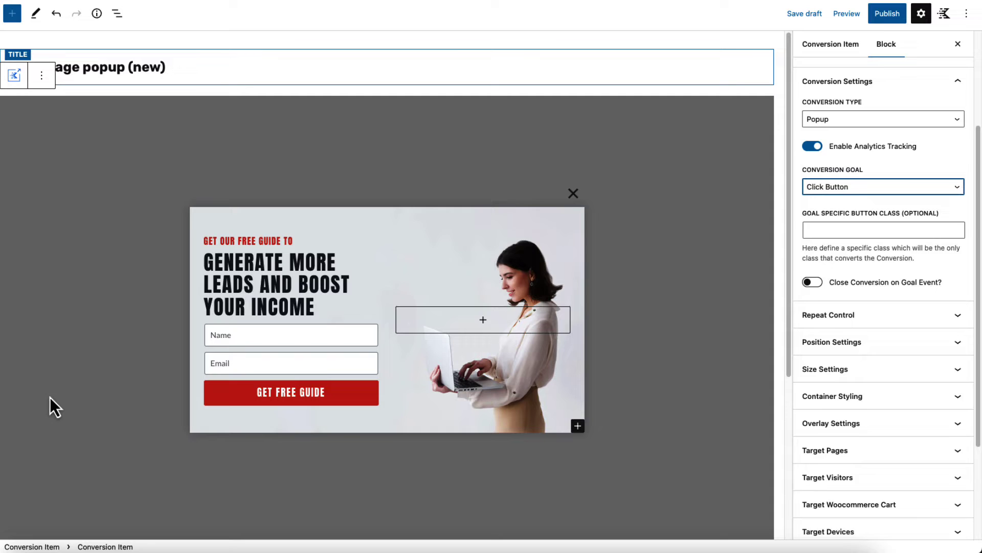
# - Inspect the popup's form and heading blocks, and examine the Conversion Item's Repeat Control settings
pyautogui.click(229, 336)
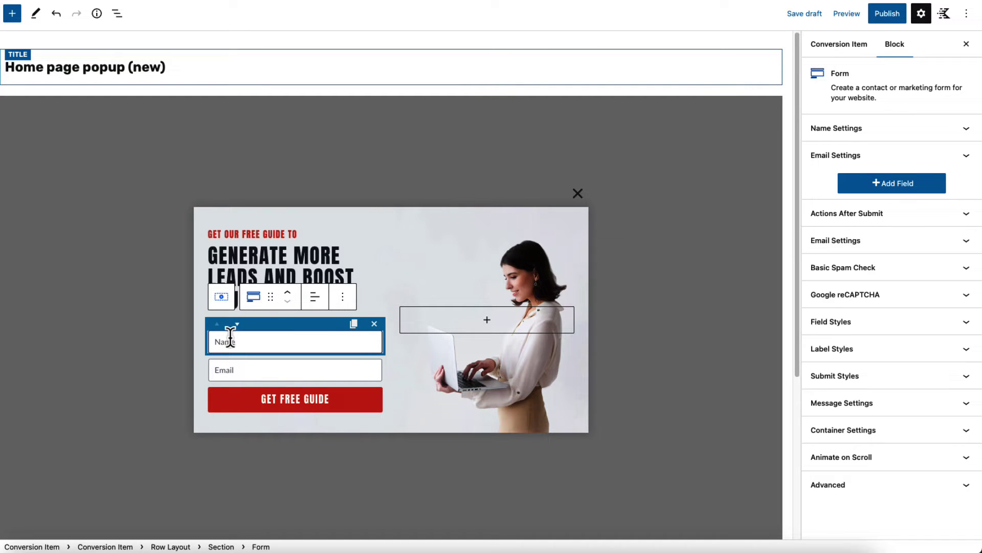
pyautogui.click(358, 276)
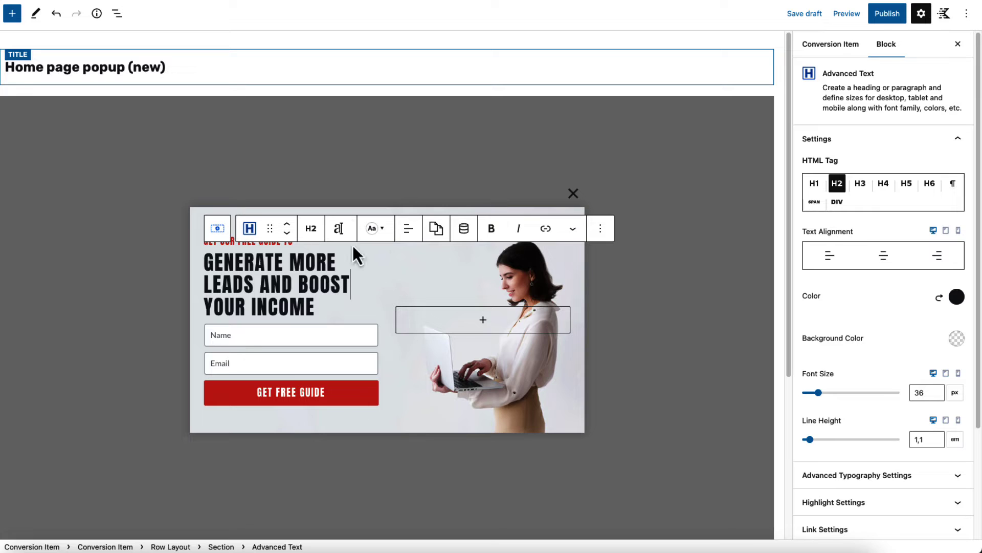
pyautogui.click(334, 135)
pyautogui.click(904, 162)
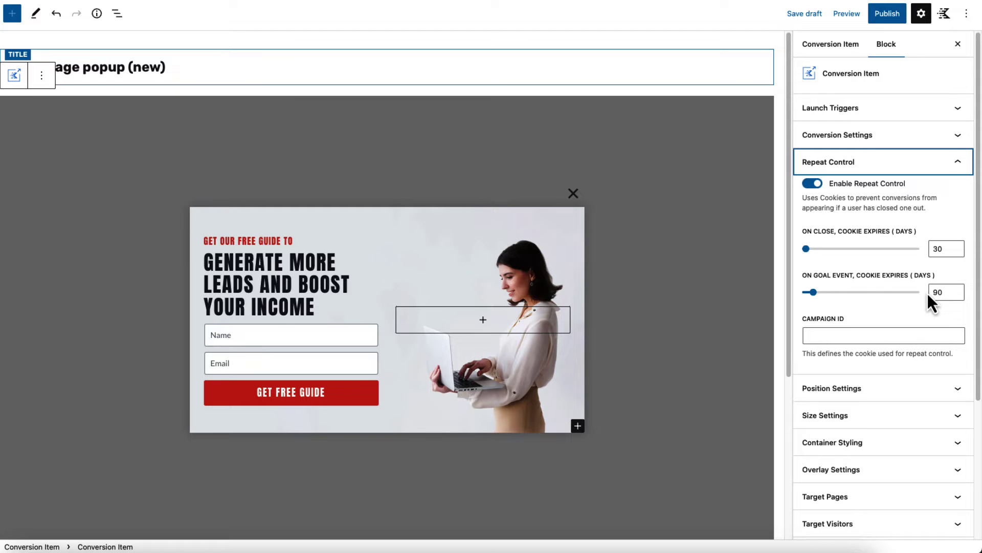
# - Try Left and Right horizontal alignment for the popup in the position settings
pyautogui.click(851, 390)
pyautogui.scroll(-5, 870, 358)
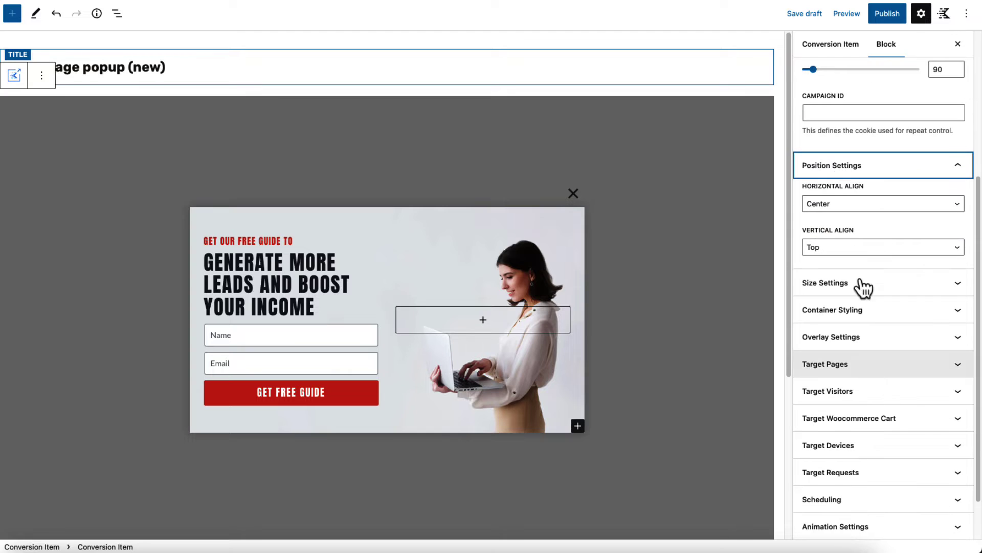
pyautogui.click(839, 203)
pyautogui.click(826, 216)
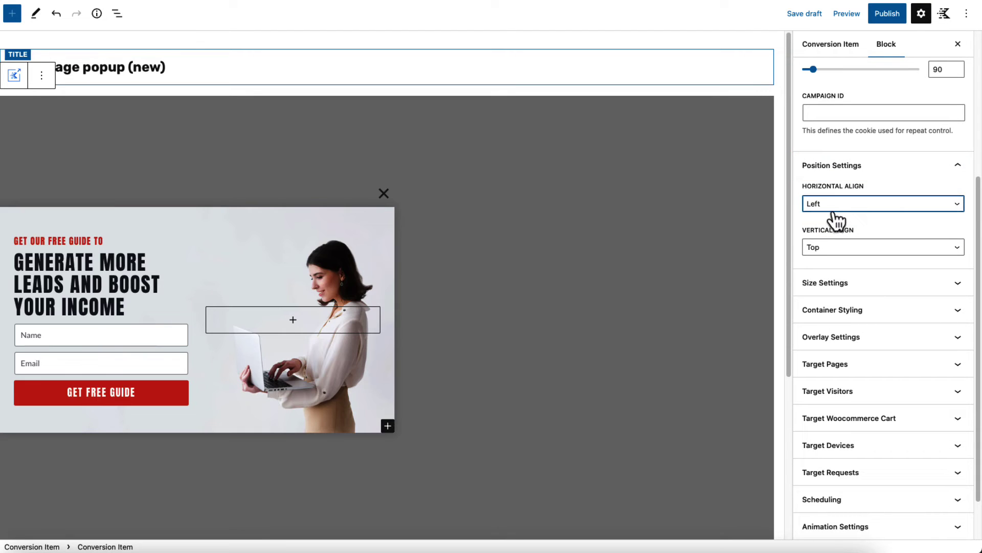
pyautogui.click(835, 207)
pyautogui.click(833, 215)
# - Try Bottom vertical alignment, and position the popup at Center horizontally and Middle vertically
pyautogui.click(837, 247)
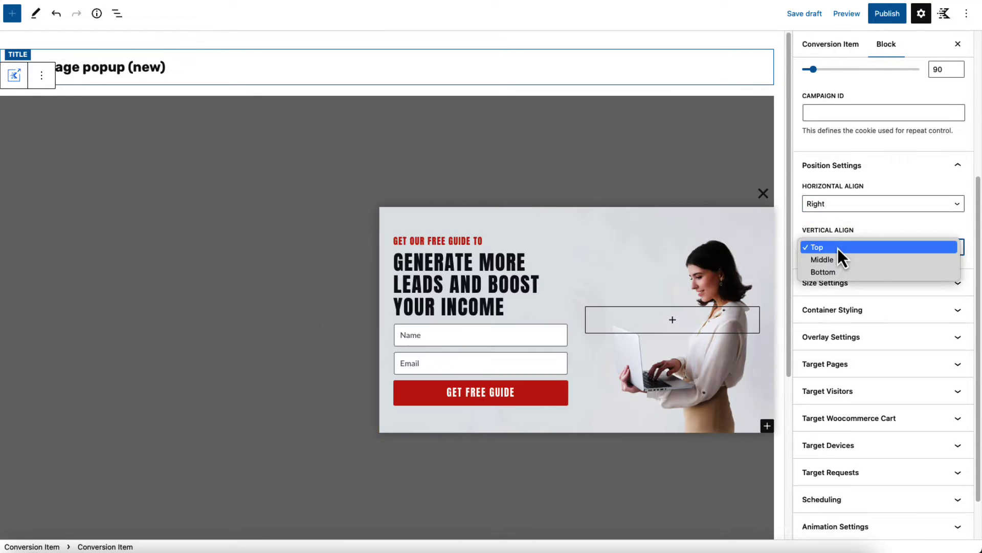
pyautogui.click(830, 259)
pyautogui.click(829, 250)
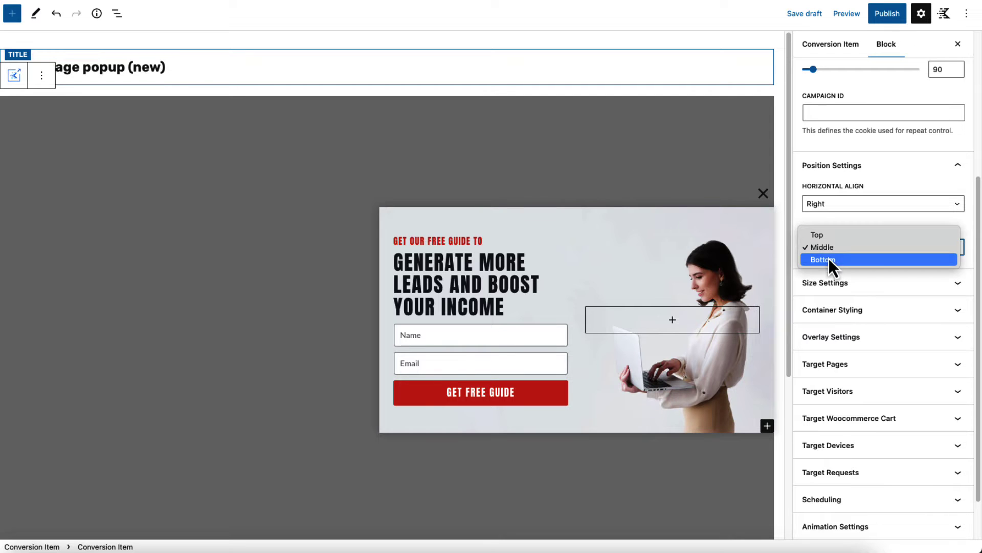
pyautogui.click(828, 260)
pyautogui.click(826, 249)
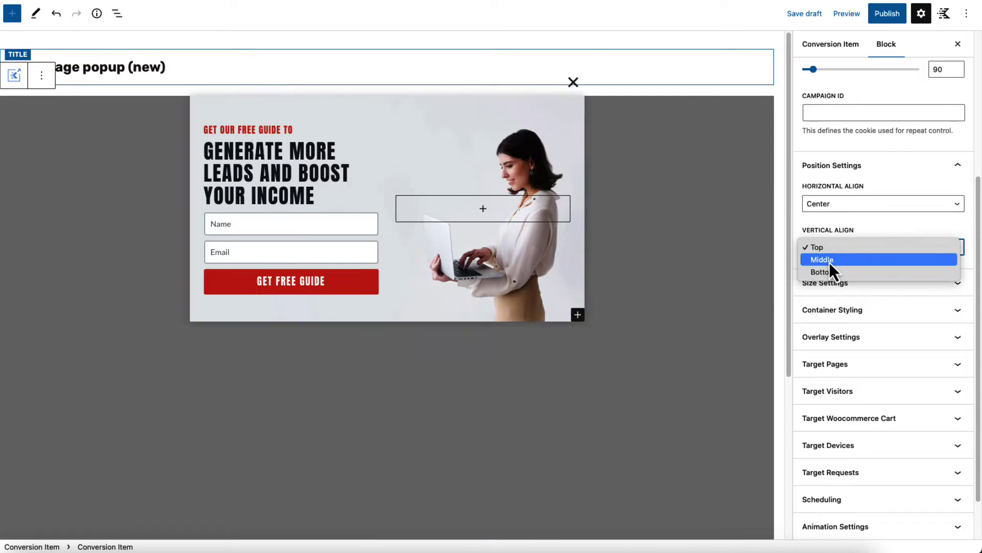
pyautogui.click(830, 261)
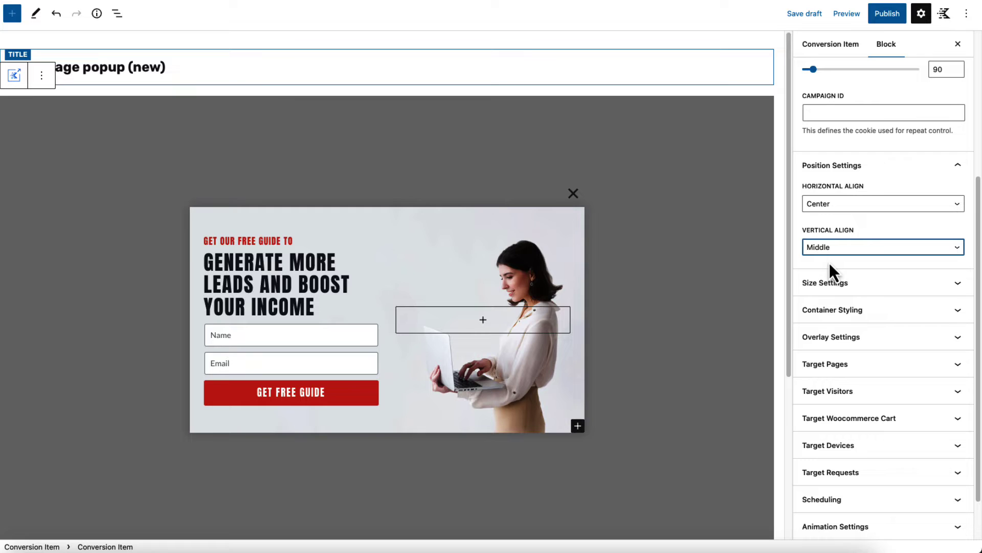
# - Set the popup's maximum width to 800 px and check the available height options in the size settings
pyautogui.click(870, 284)
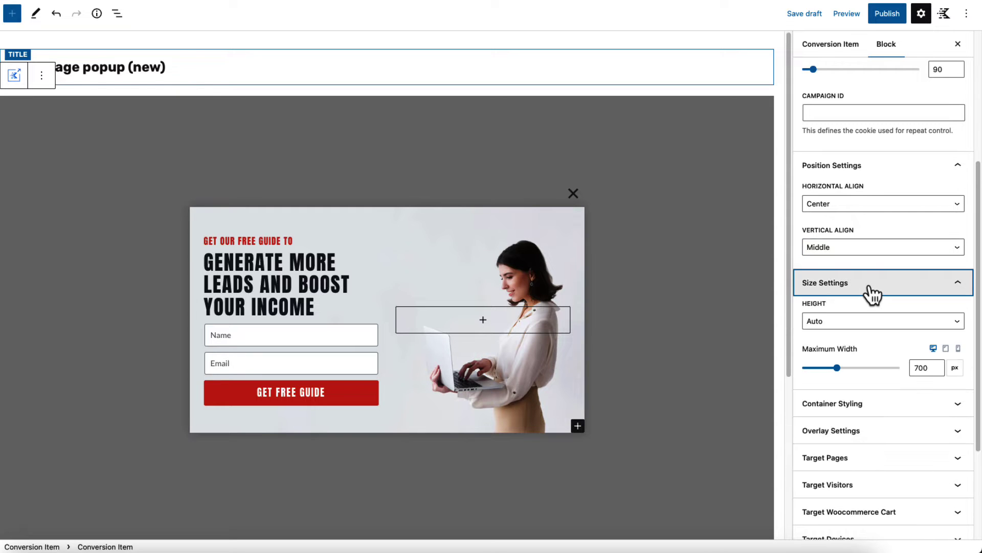
pyautogui.moveTo(837, 218)
pyautogui.mouseDown()
pyautogui.moveTo(851, 219)
pyautogui.moveTo(843, 219)
pyautogui.mouseUp()
pyautogui.click(861, 171)
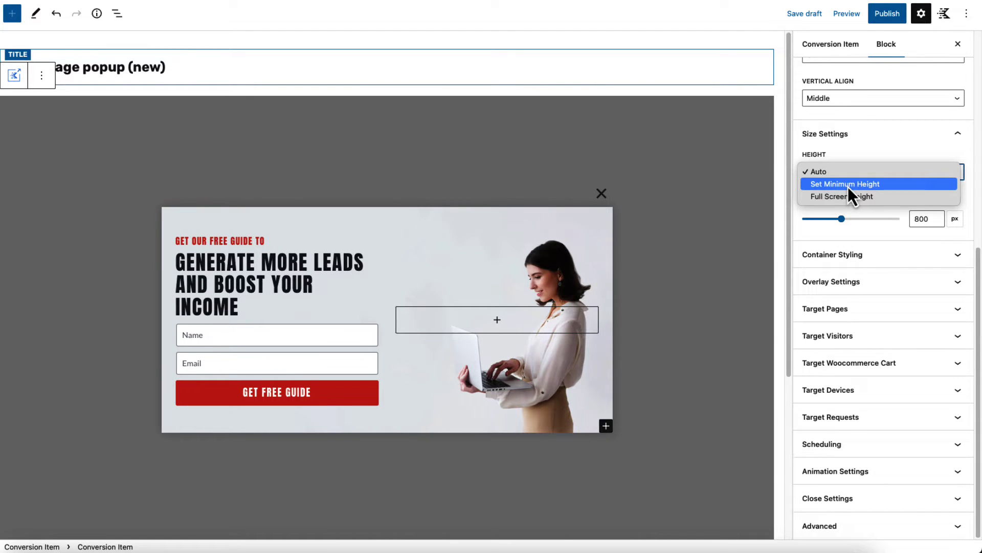
pyautogui.click(818, 241)
# - Examine the popup's container styling options for background, border, padding, margin and box shadow
pyautogui.click(872, 252)
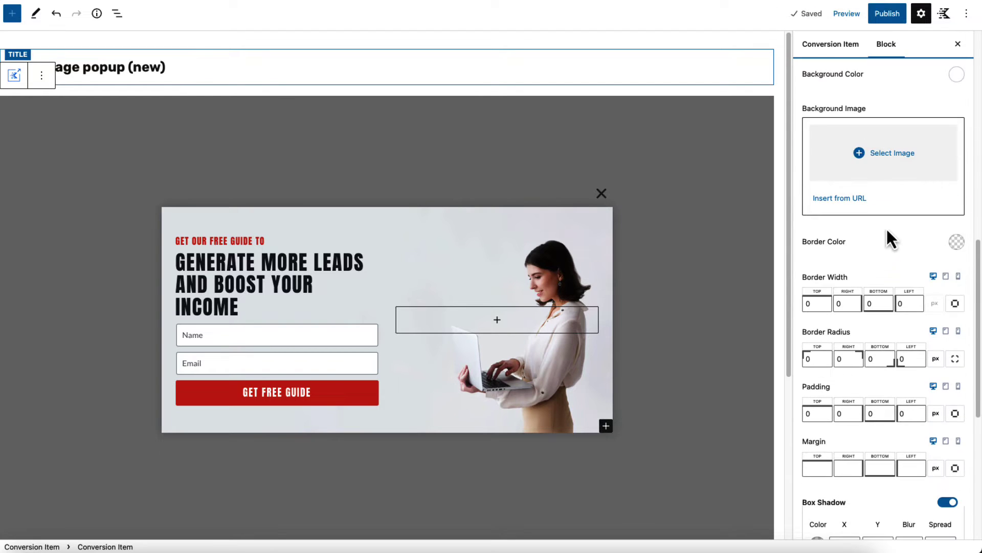
pyautogui.scroll(3, 921, 215)
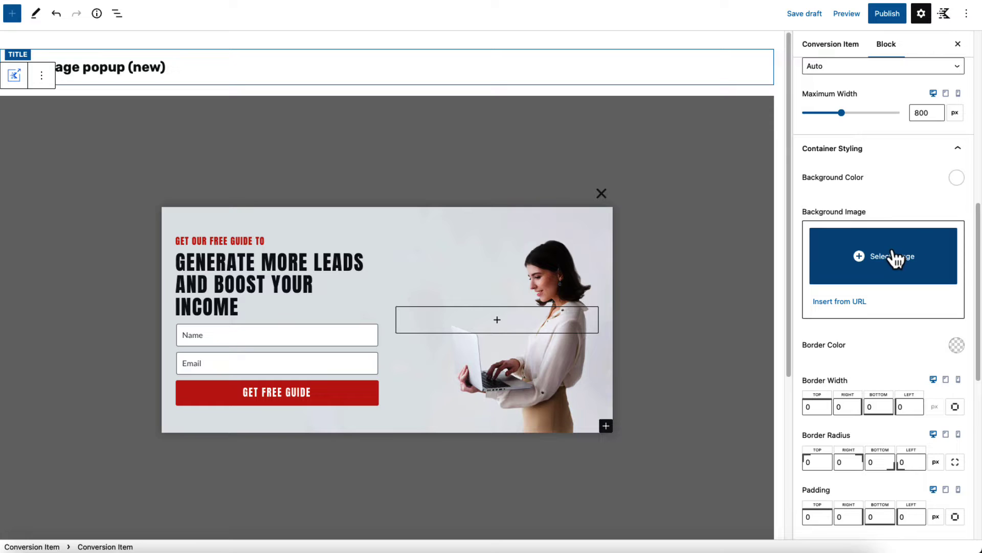
pyautogui.scroll(-5, 925, 230)
pyautogui.scroll(-5, 927, 228)
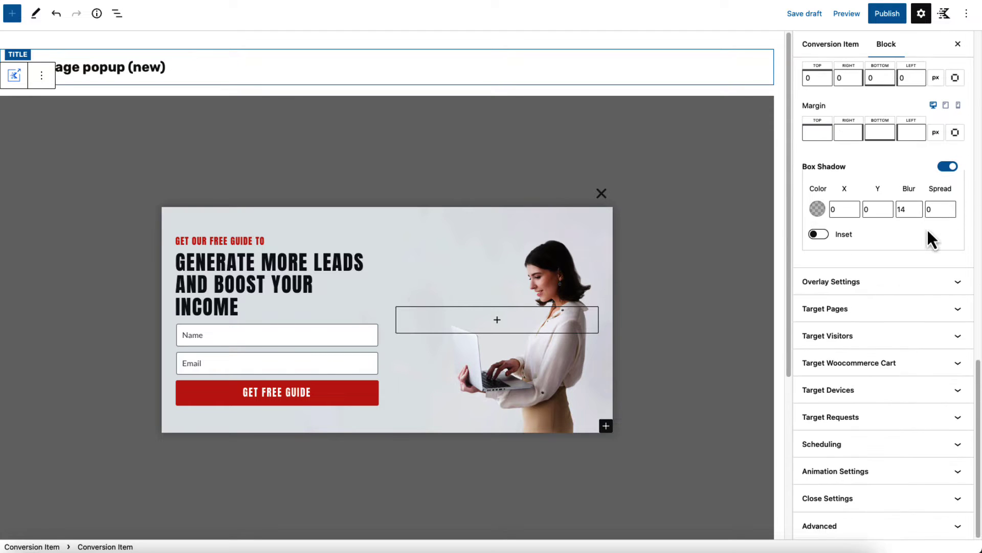
# - Try home-5-slider-image-1.jpg as the popup overlay's background image, and remove it again
pyautogui.click(881, 284)
pyautogui.scroll(-3, 900, 328)
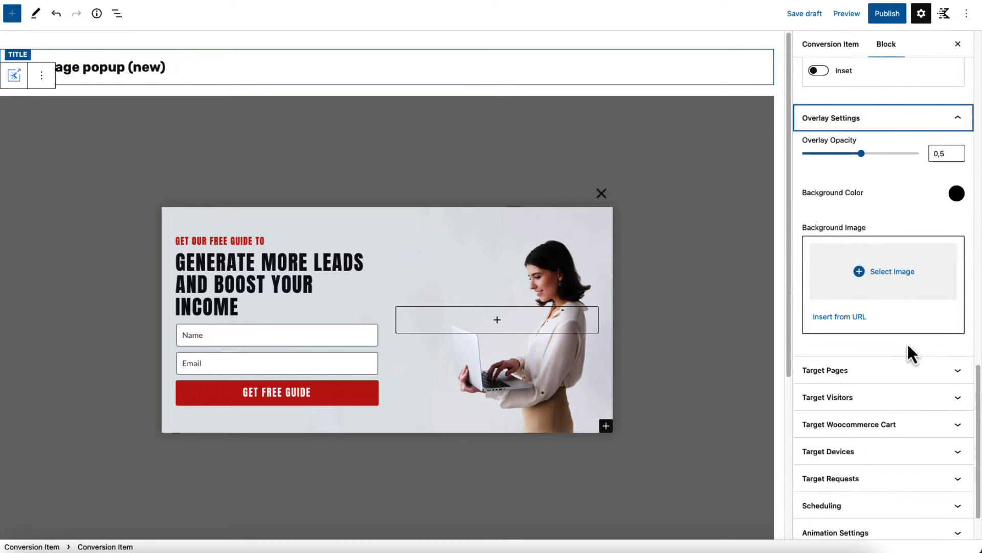
pyautogui.click(863, 263)
pyautogui.click(217, 127)
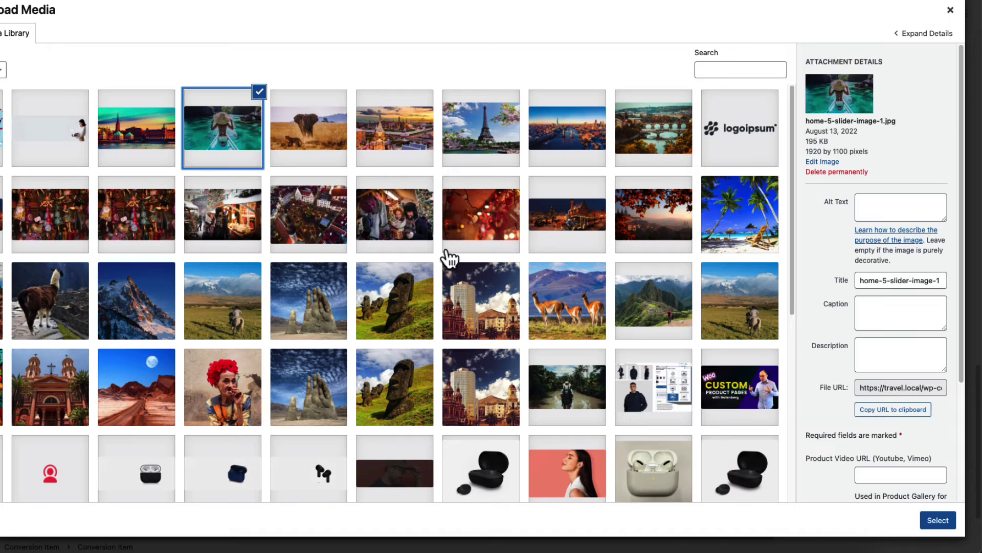
pyautogui.click(940, 522)
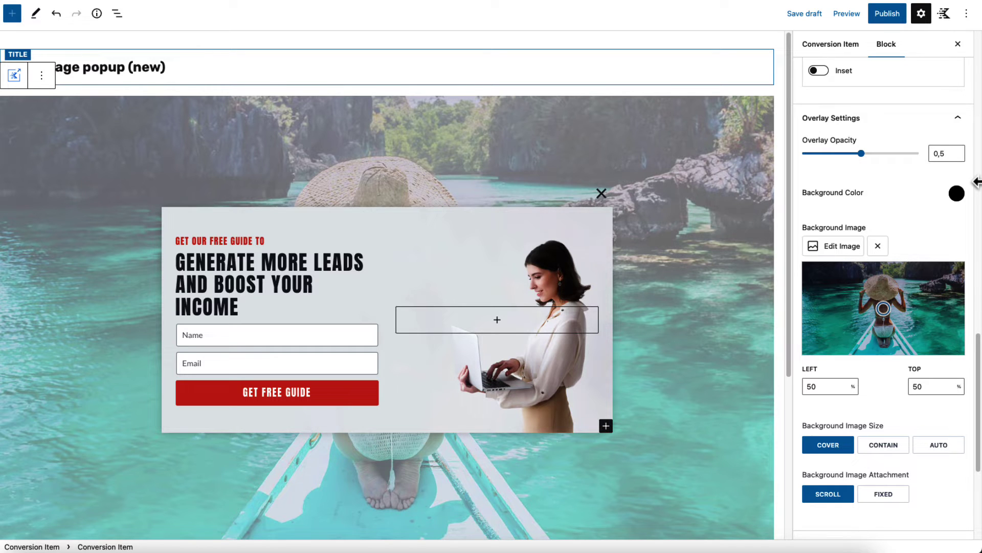
pyautogui.click(878, 246)
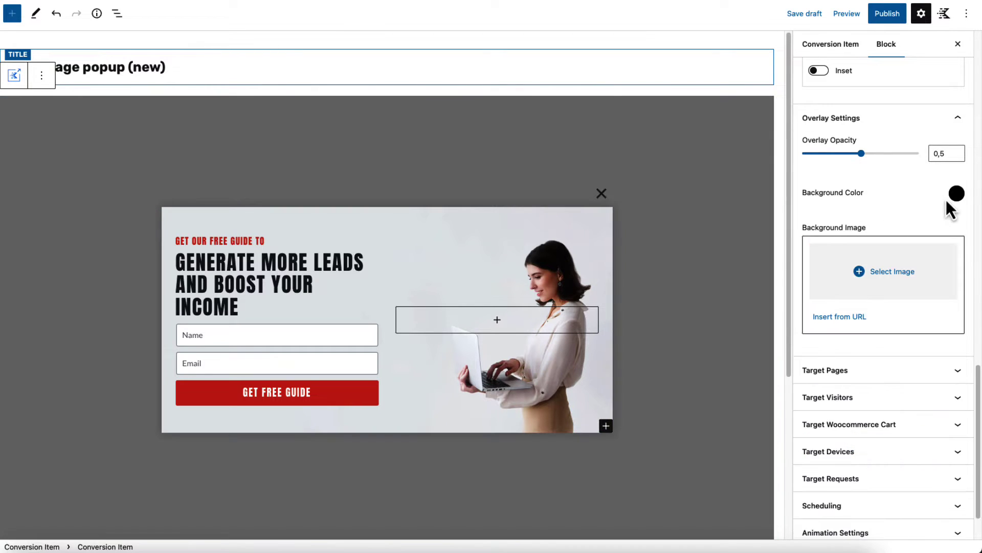
# - Target the popup to show only on the Front Page
pyautogui.click(865, 371)
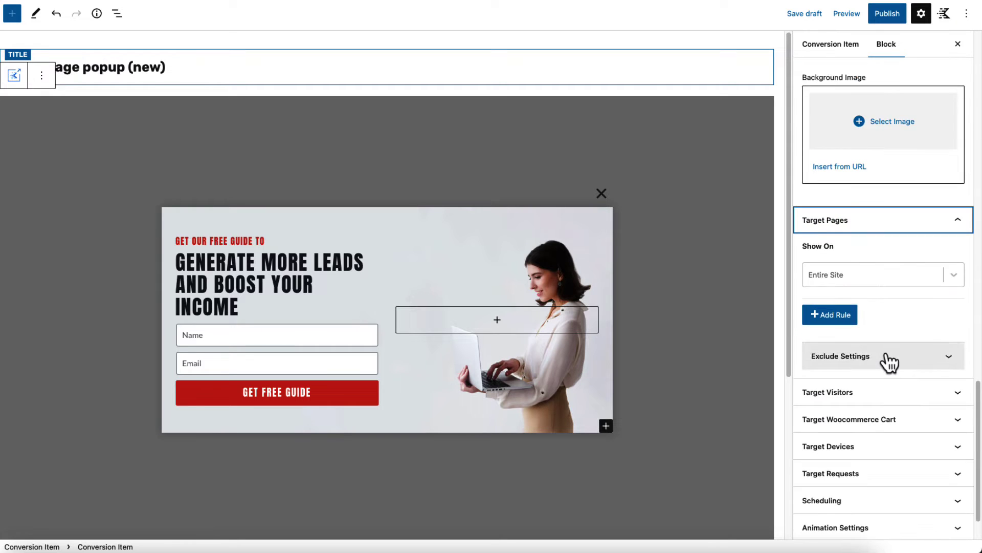
pyautogui.scroll(-2, 888, 362)
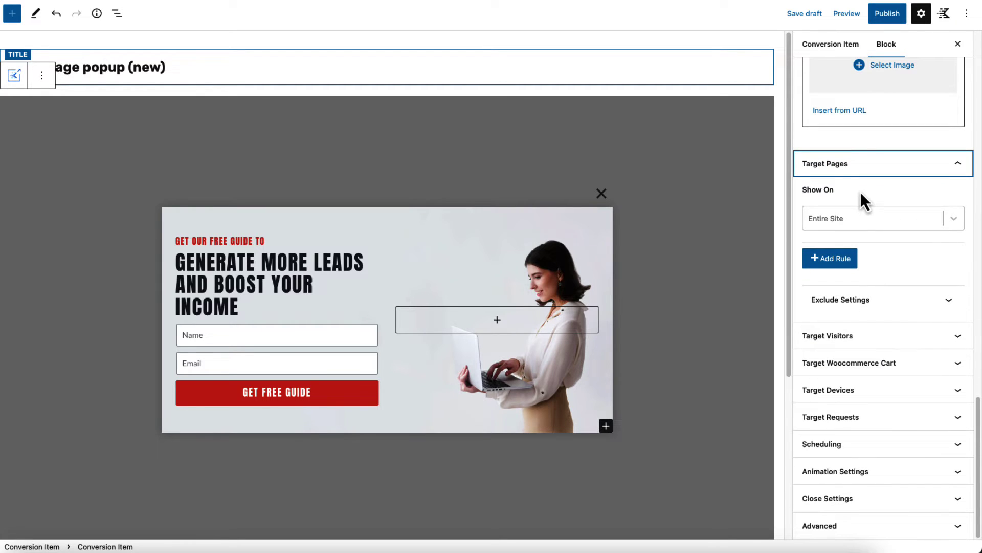
pyautogui.click(832, 219)
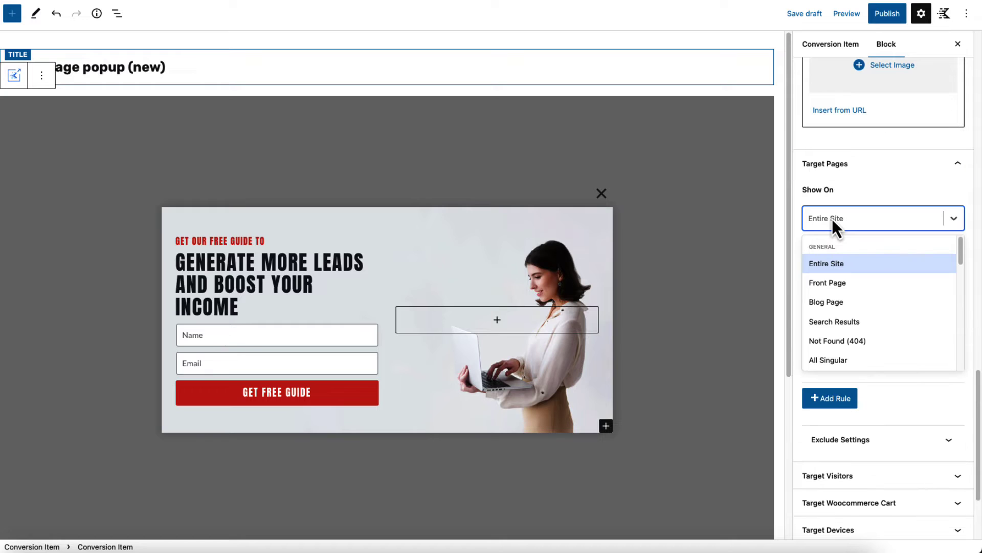
pyautogui.click(828, 283)
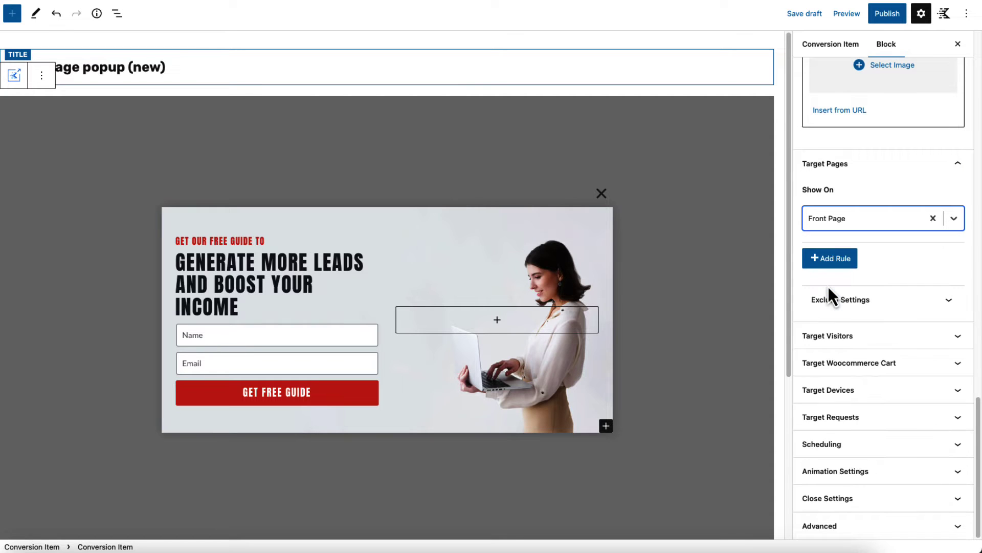
# - Try showing the popup on the Entire Site while hiding it on the Front Page, and restore the Front Page targeting without exclusions
pyautogui.click(919, 306)
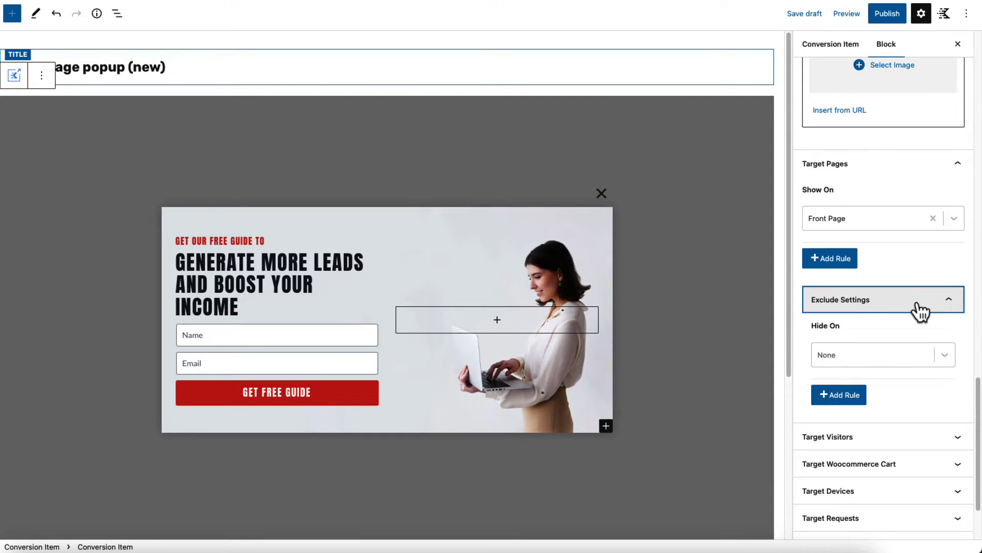
pyautogui.click(870, 222)
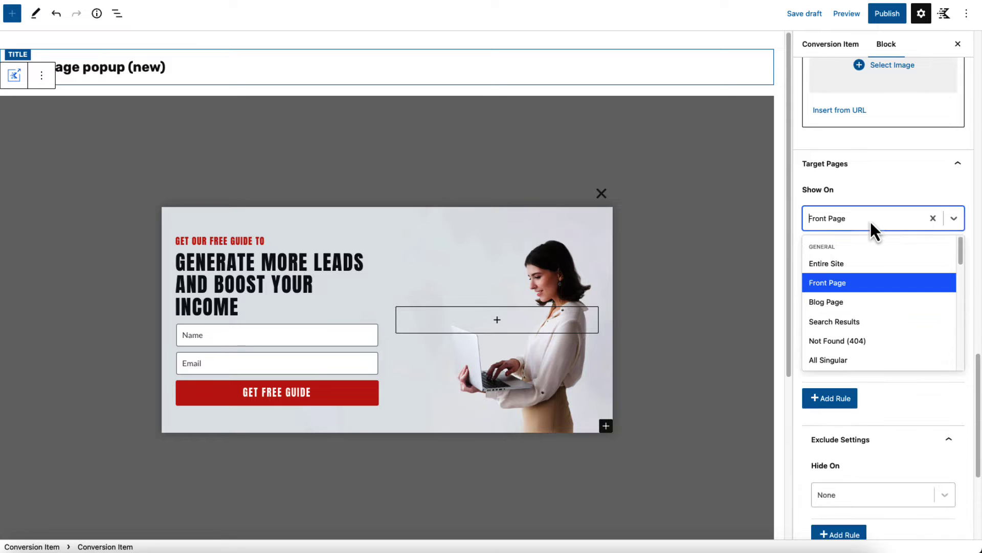
pyautogui.click(835, 262)
pyautogui.click(859, 358)
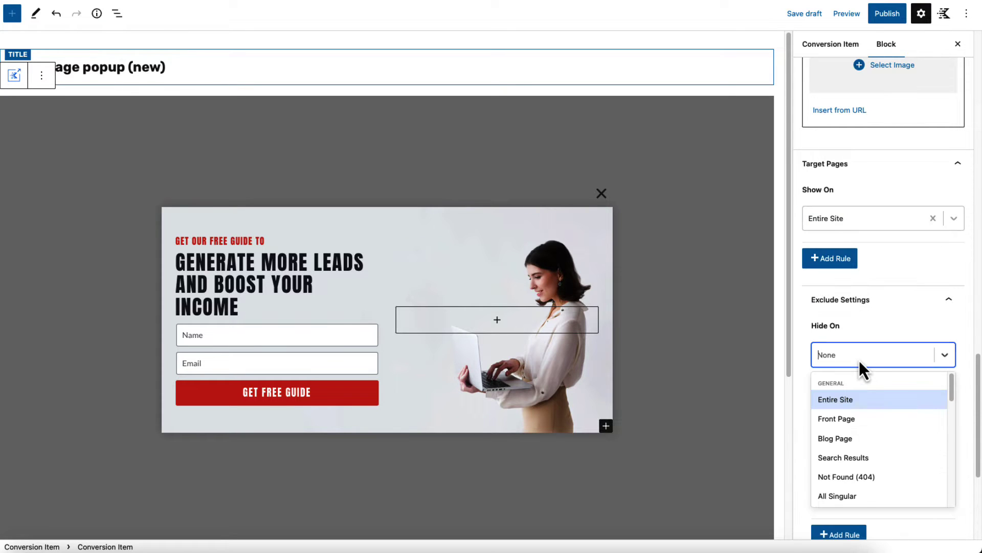
pyautogui.click(847, 420)
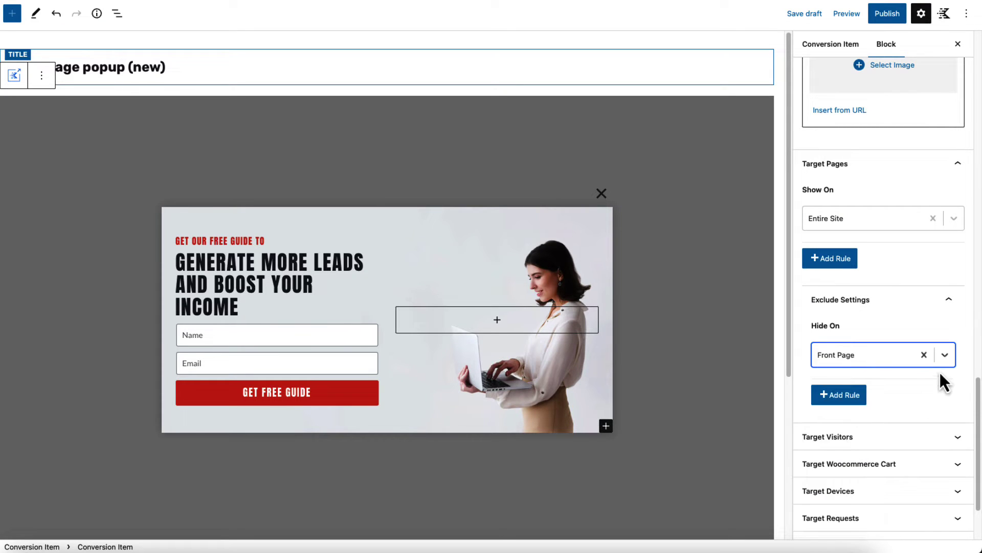
pyautogui.click(924, 355)
pyautogui.click(865, 219)
pyautogui.click(837, 284)
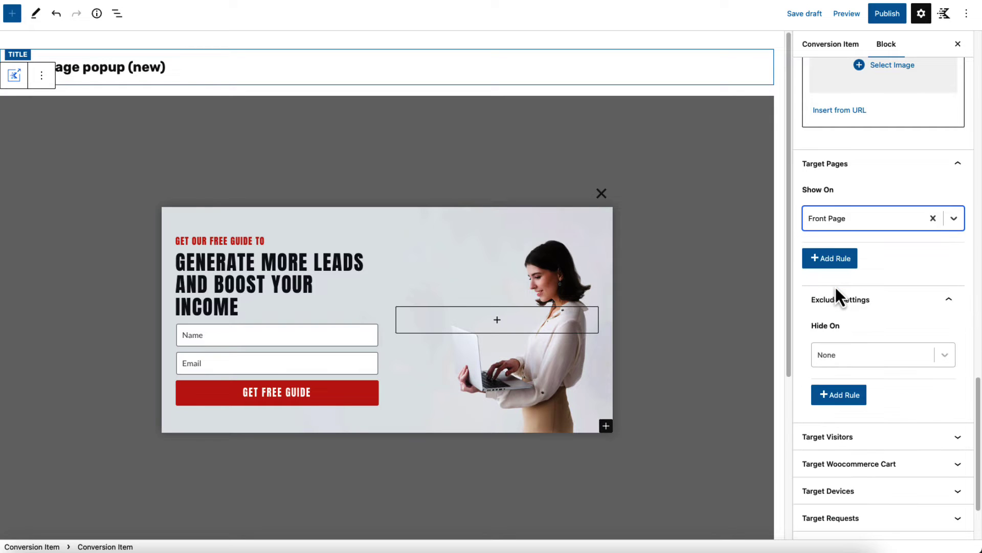
# - Review the user groups and roles the popup can be made visible to in the visitor targeting
pyautogui.scroll(-2, 887, 361)
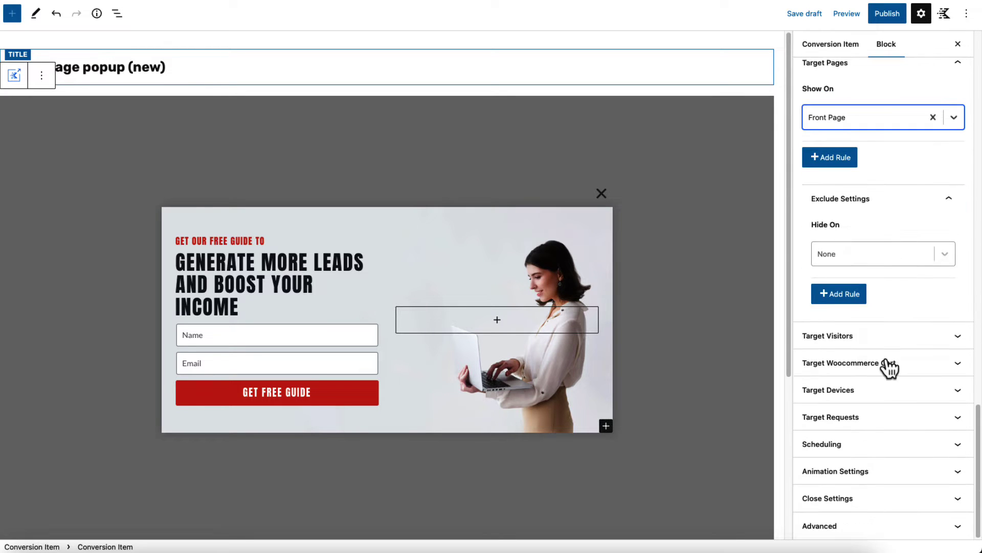
pyautogui.click(868, 337)
pyautogui.scroll(-4, 906, 331)
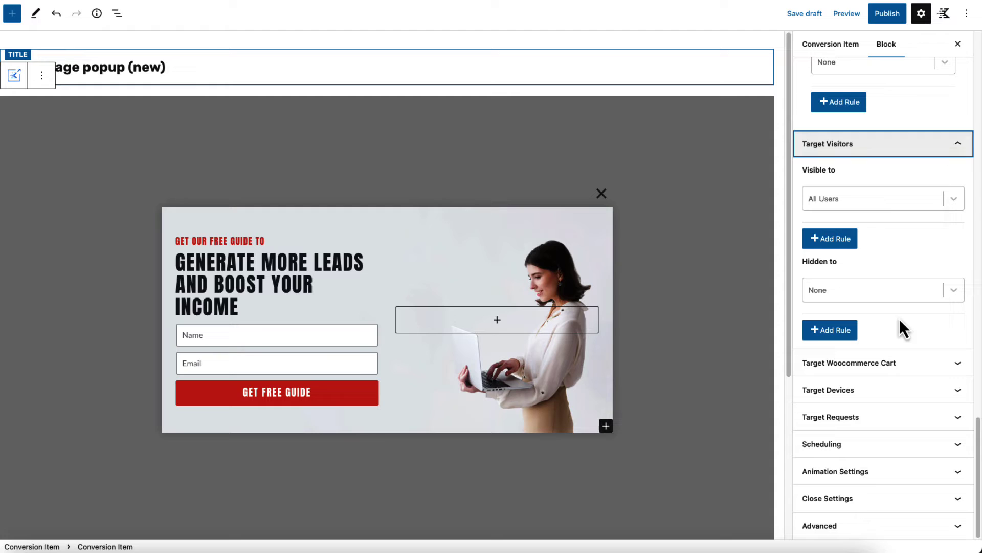
pyautogui.click(847, 202)
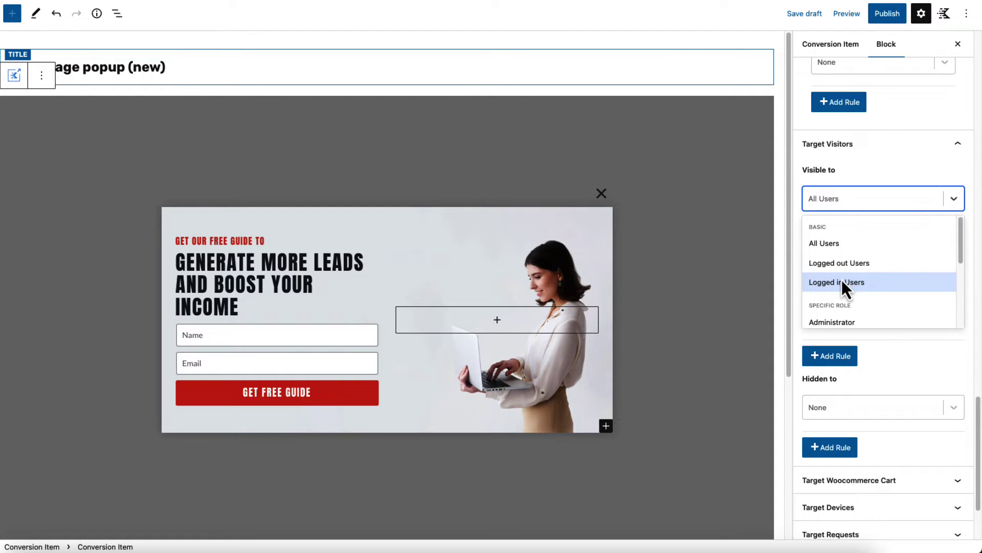
pyautogui.scroll(-3, 842, 282)
pyautogui.scroll(-1, 842, 290)
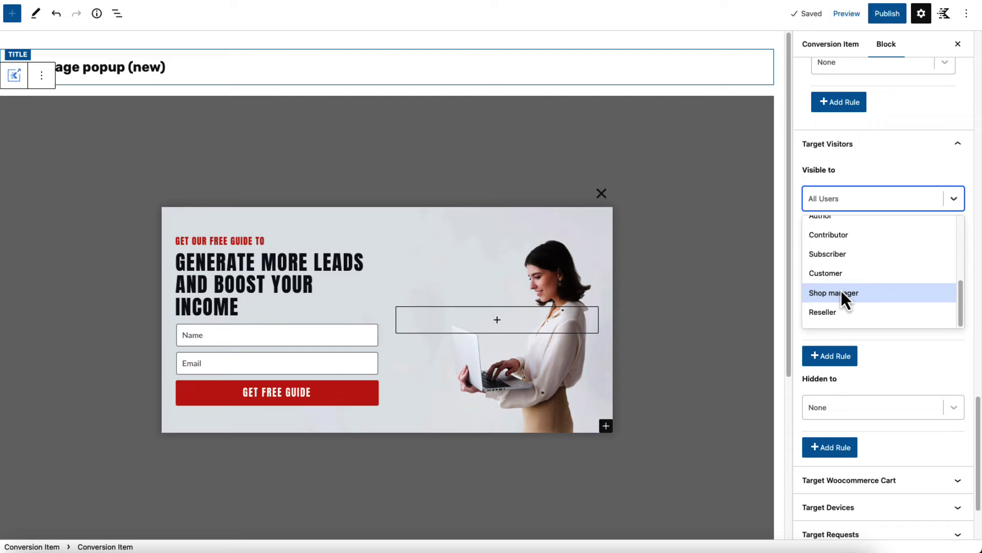
pyautogui.scroll(3, 845, 240)
pyautogui.scroll(2, 846, 250)
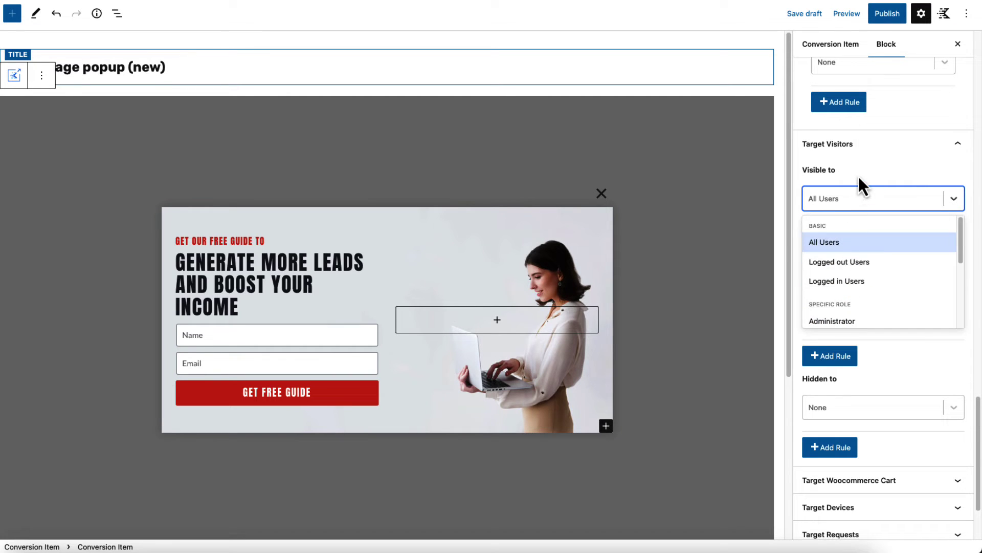
pyautogui.click(861, 174)
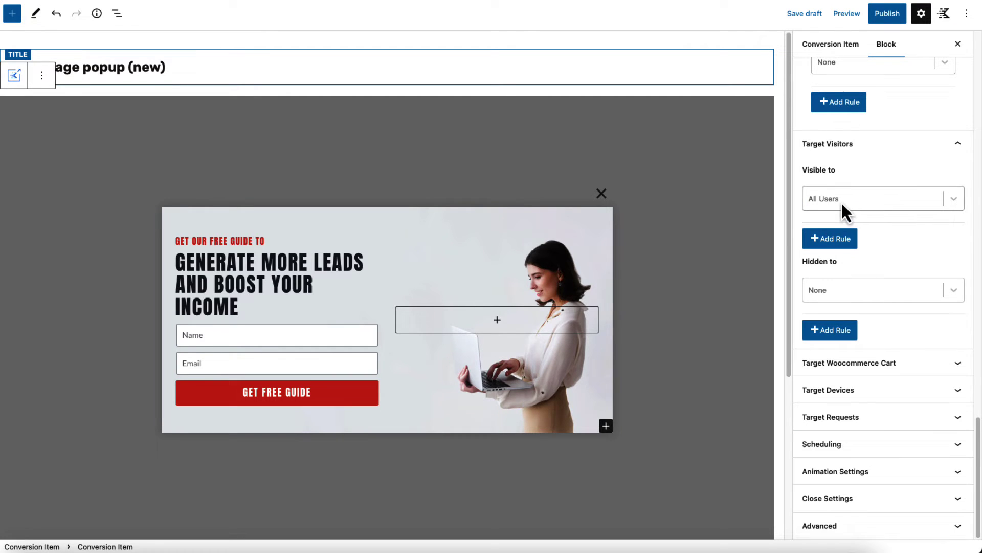
# - Try hiding the popup from Logged in Users, and clear that visitor rule
pyautogui.click(839, 294)
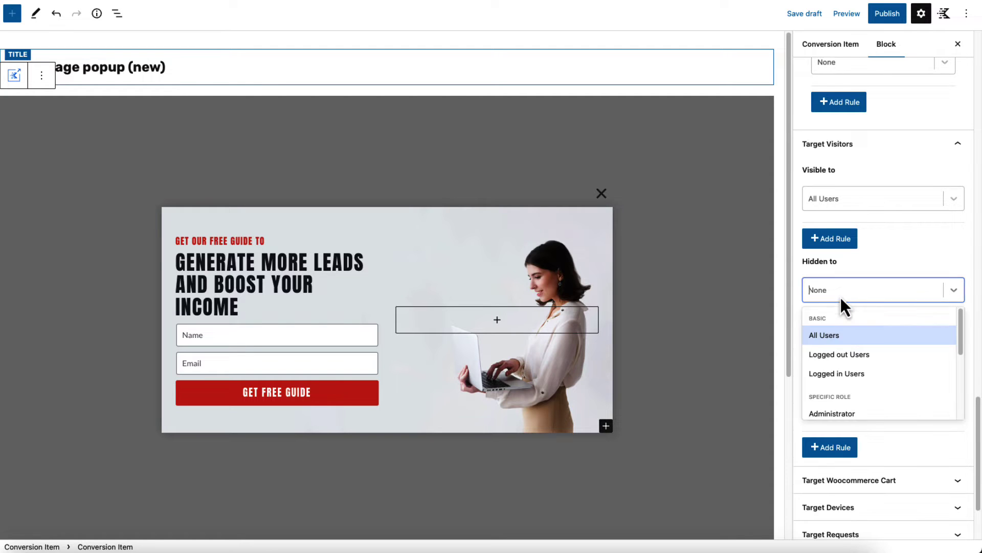
pyautogui.click(837, 374)
pyautogui.click(934, 290)
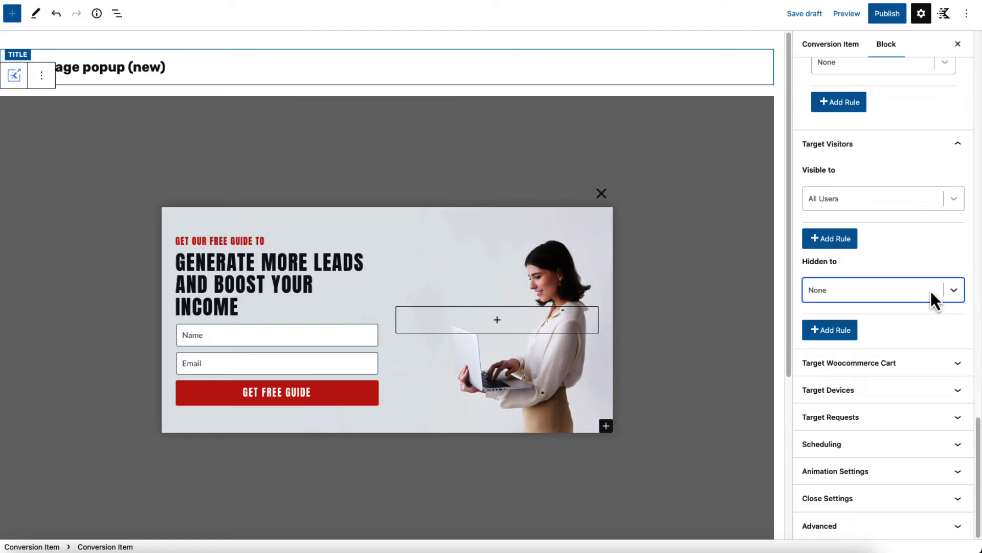
# - Try showing the popup only when the WooCommerce cart total is more than 100, and turn that condition off
pyautogui.click(907, 367)
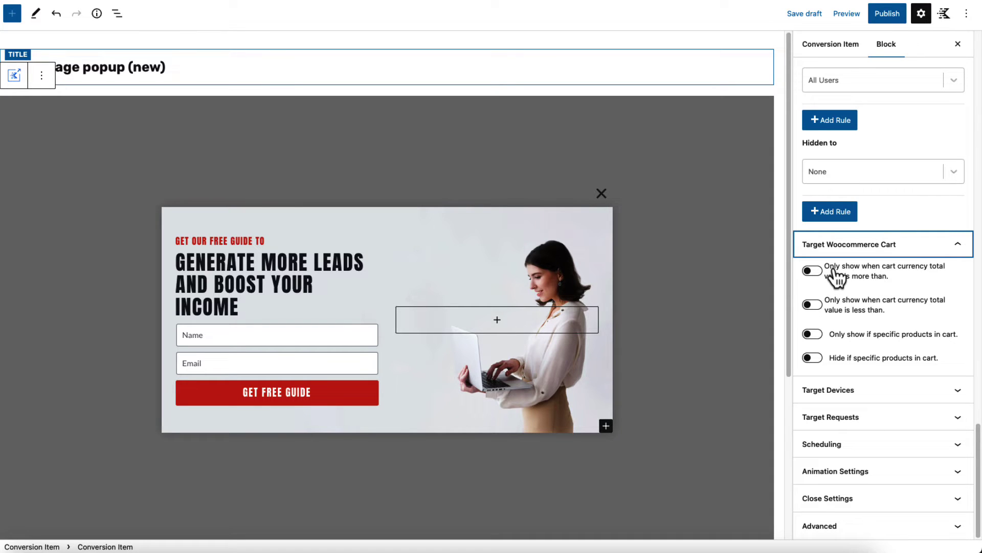
pyautogui.click(815, 271)
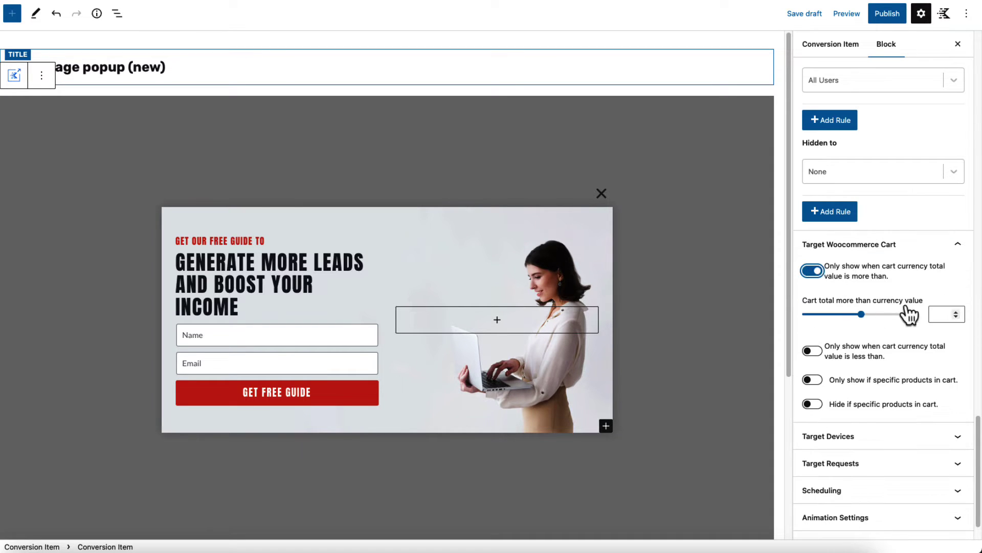
pyautogui.click(933, 311)
pyautogui.write('100')
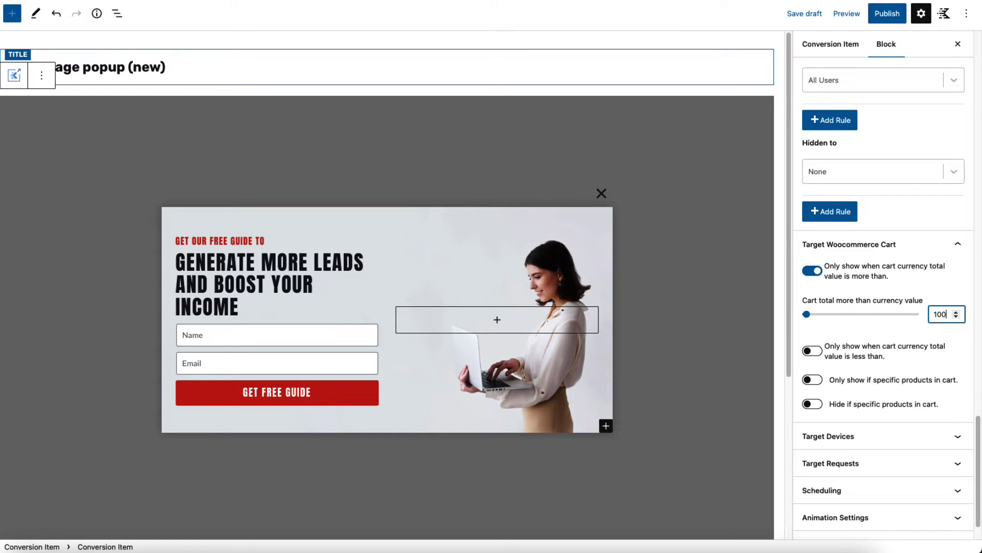
pyautogui.click(814, 271)
# - Try showing the popup only when the cart total is less than 100, and turn that condition off
pyautogui.click(813, 304)
pyautogui.click(941, 349)
pyautogui.write('100')
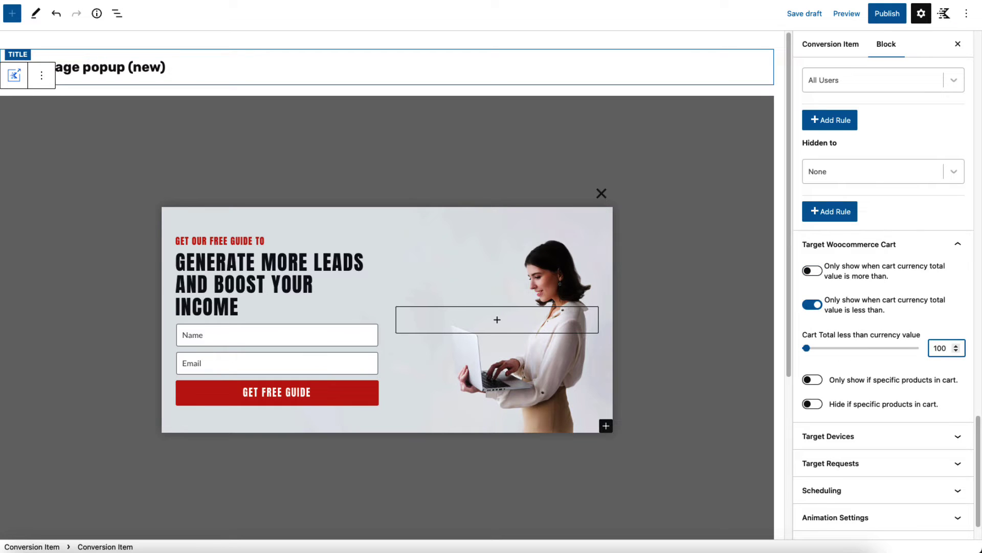
pyautogui.click(812, 304)
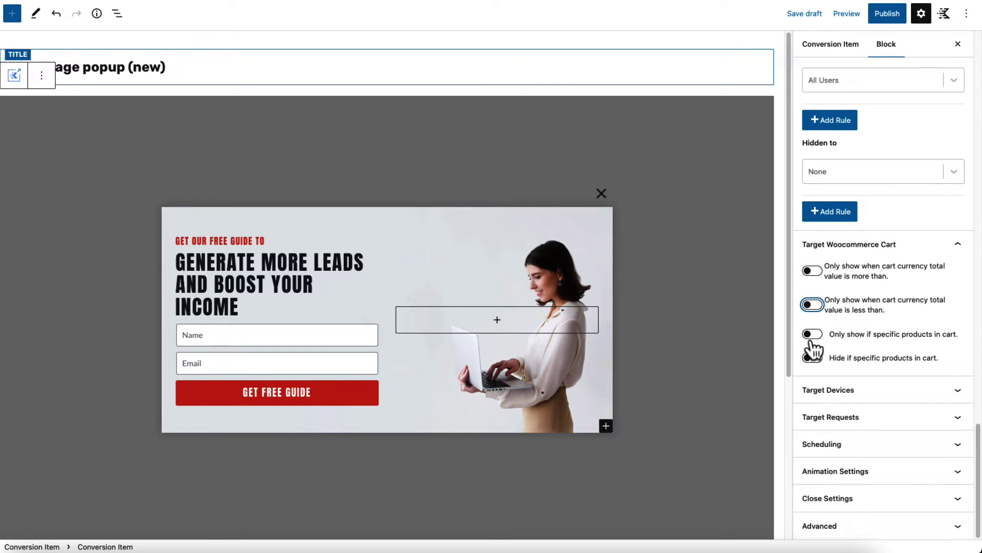
# - Try showing the popup only when Safari in Serengeti is in the cart, and switch the specific-product conditions off
pyautogui.click(812, 334)
pyautogui.click(845, 362)
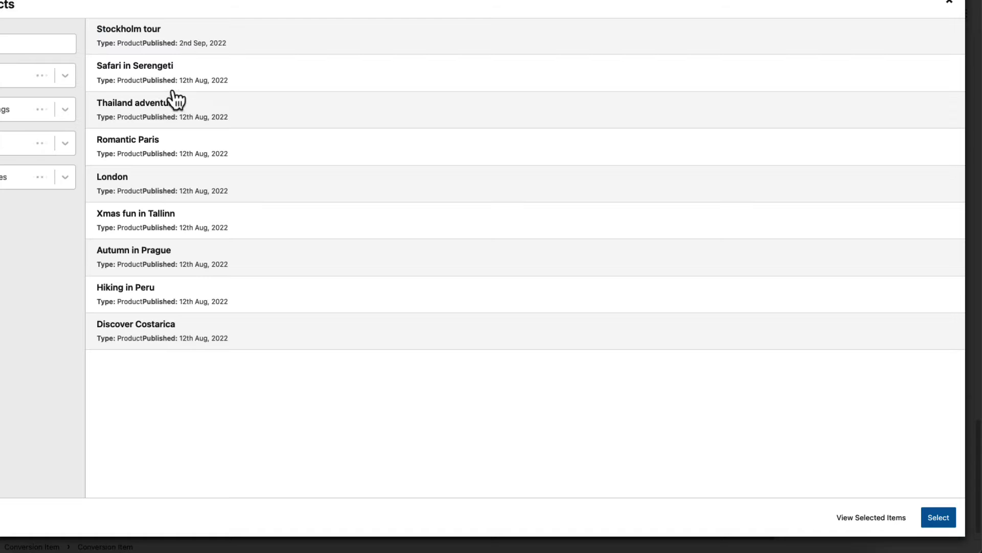
pyautogui.click(189, 77)
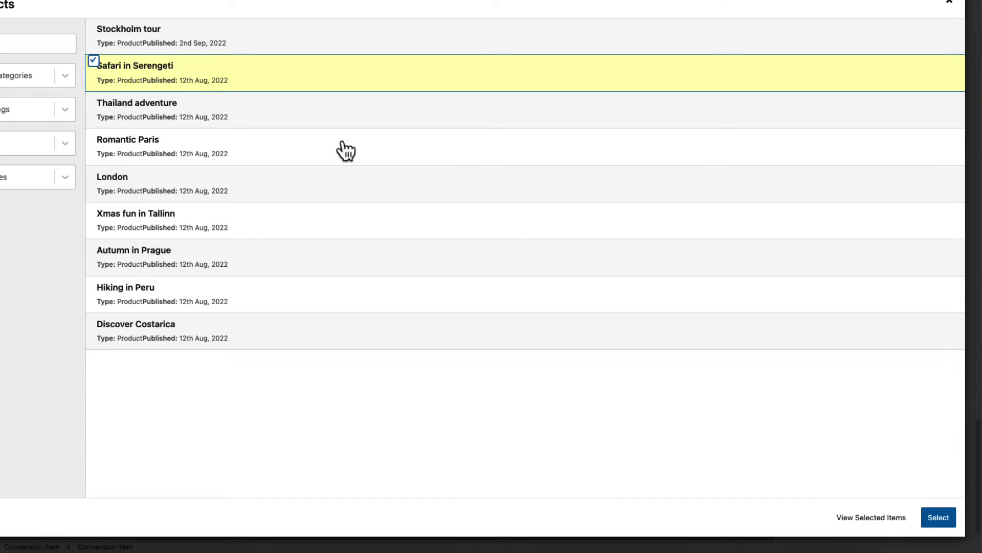
pyautogui.click(927, 521)
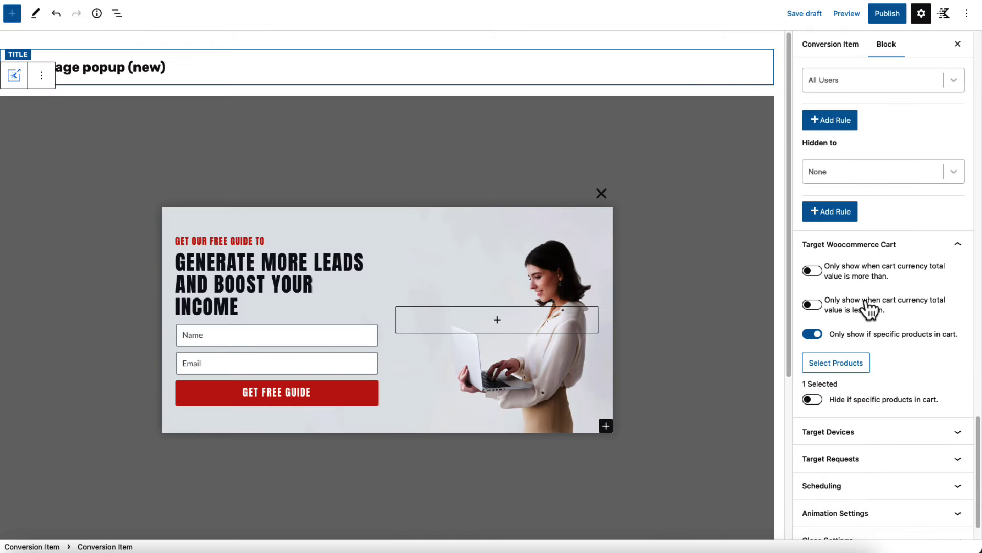
pyautogui.click(839, 357)
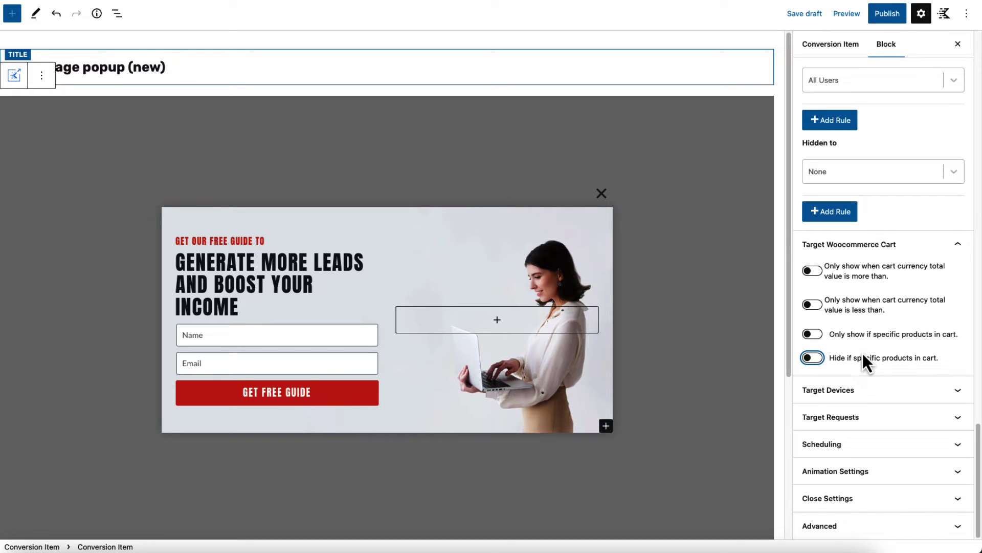
# - Try hiding the popup when a chosen tour product is in the cart, and turn that condition off
pyautogui.click(816, 359)
pyautogui.click(838, 387)
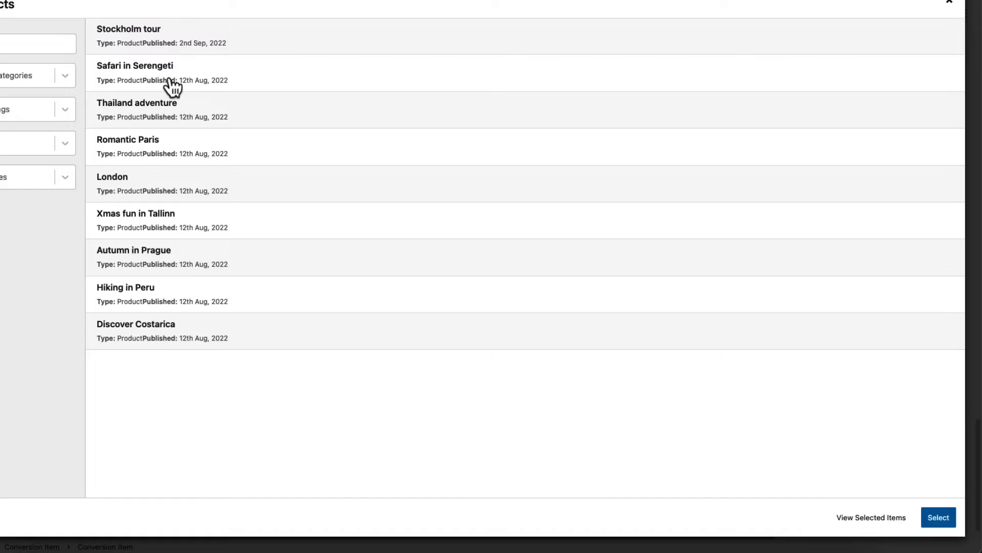
pyautogui.click(207, 91)
pyautogui.click(940, 517)
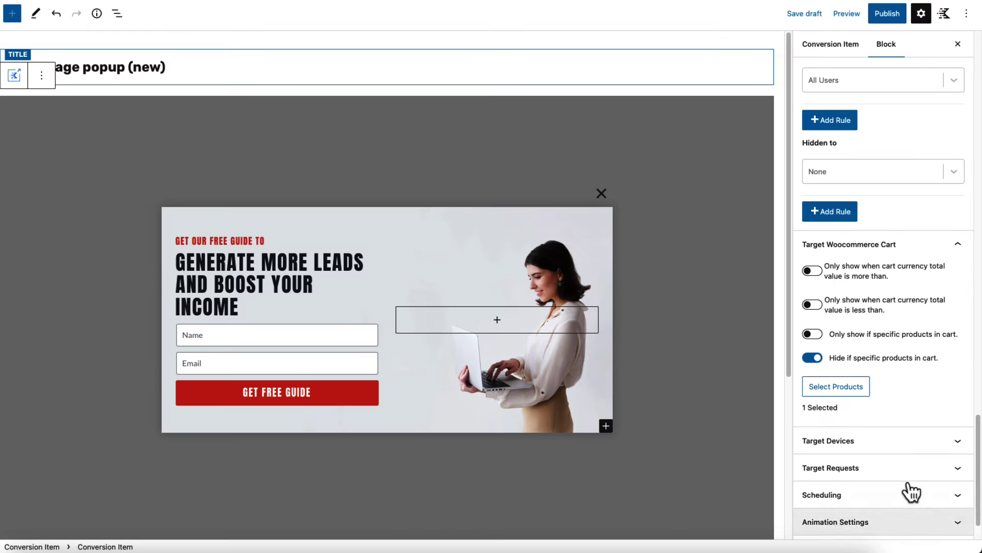
pyautogui.click(815, 358)
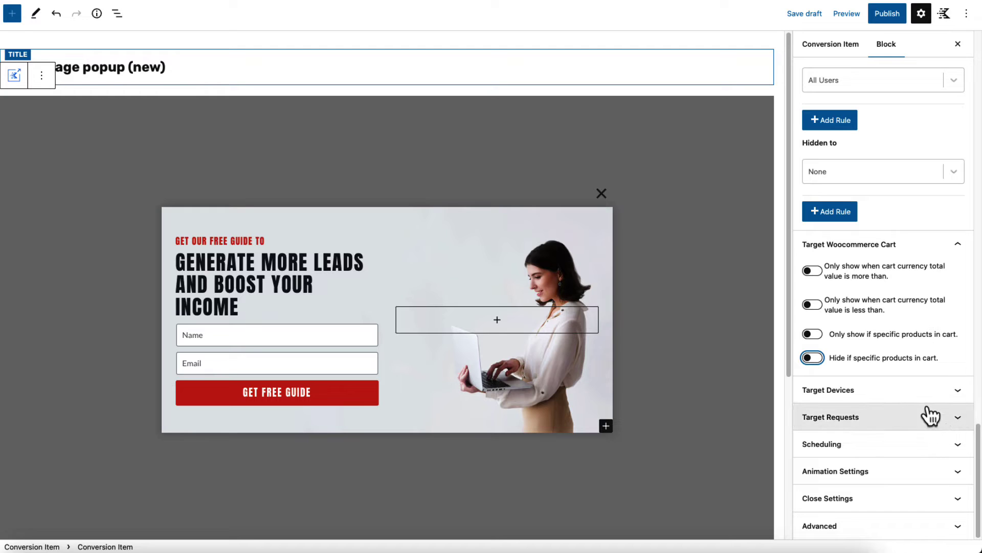
# - Restrict the popup's target devices to Desktop and Tablet
pyautogui.click(908, 395)
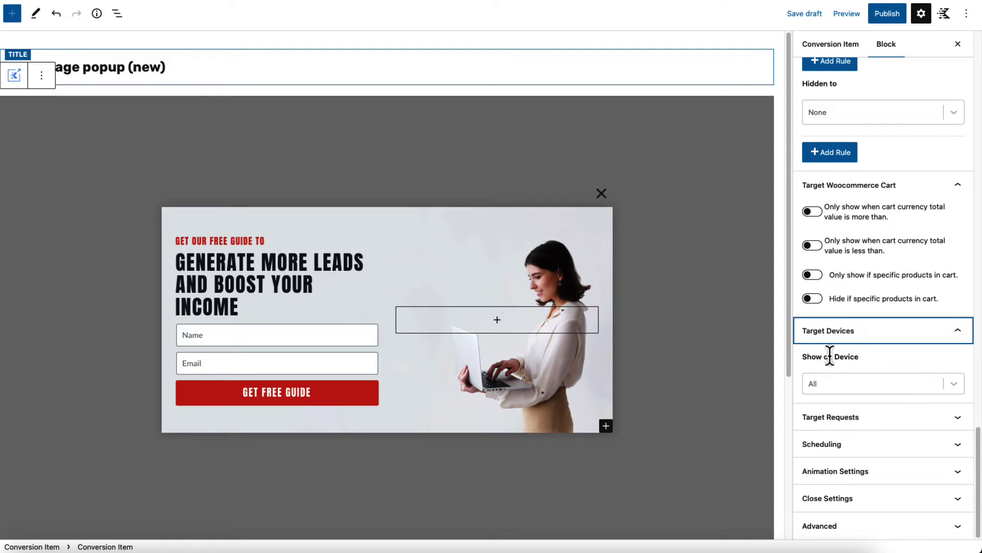
pyautogui.click(846, 385)
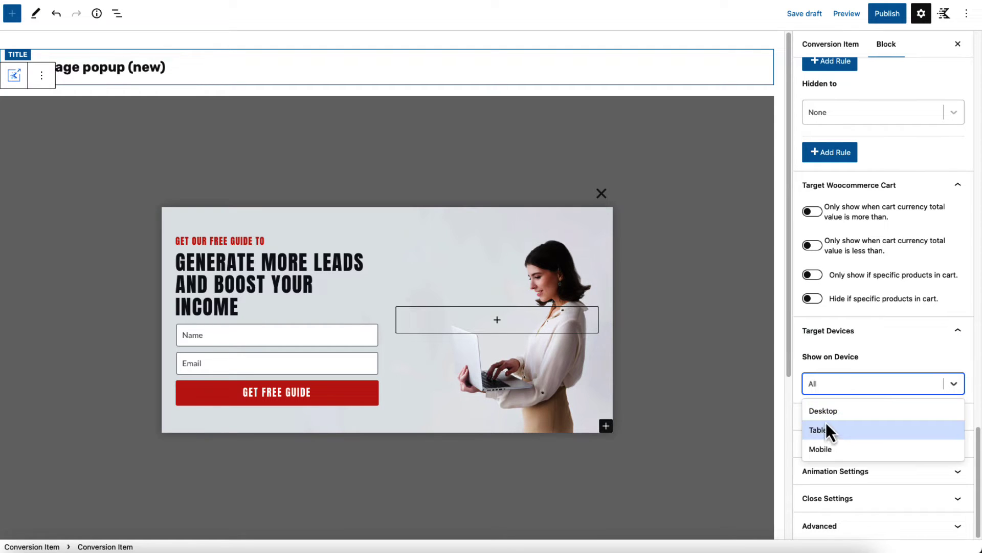
pyautogui.click(839, 413)
pyautogui.click(854, 388)
pyautogui.click(829, 415)
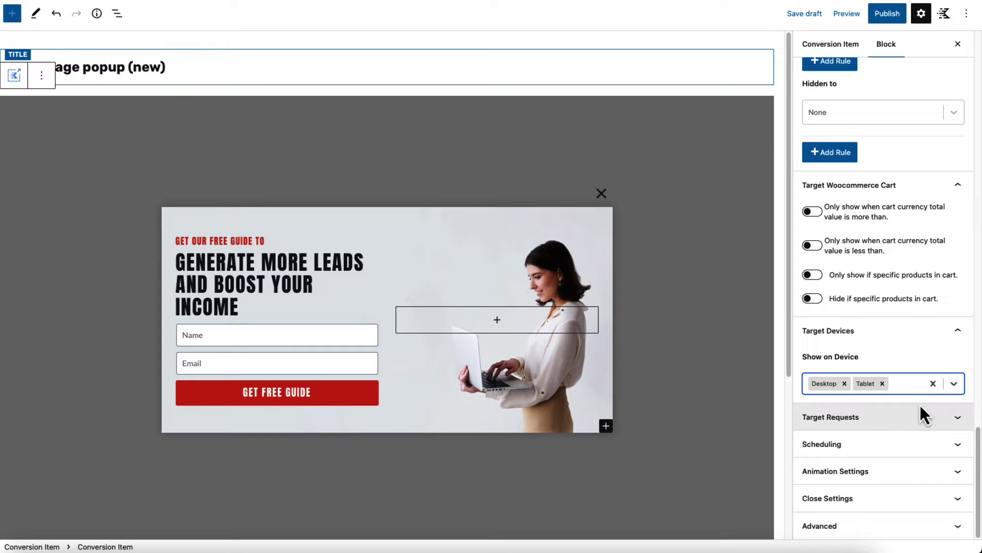
# - Examine the request targeting options for URL query strings, referer domain and cookie presence
pyautogui.click(876, 419)
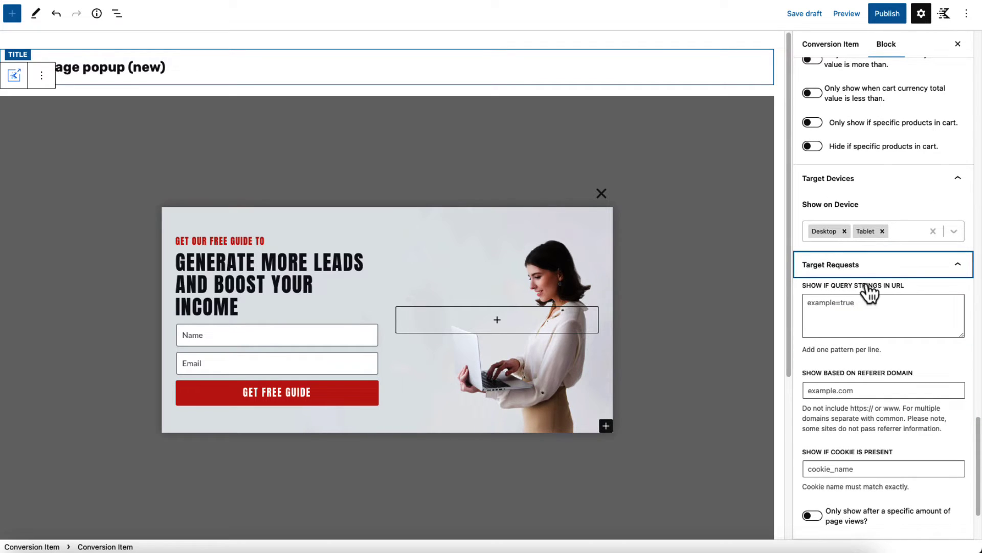
pyautogui.scroll(-3, 893, 300)
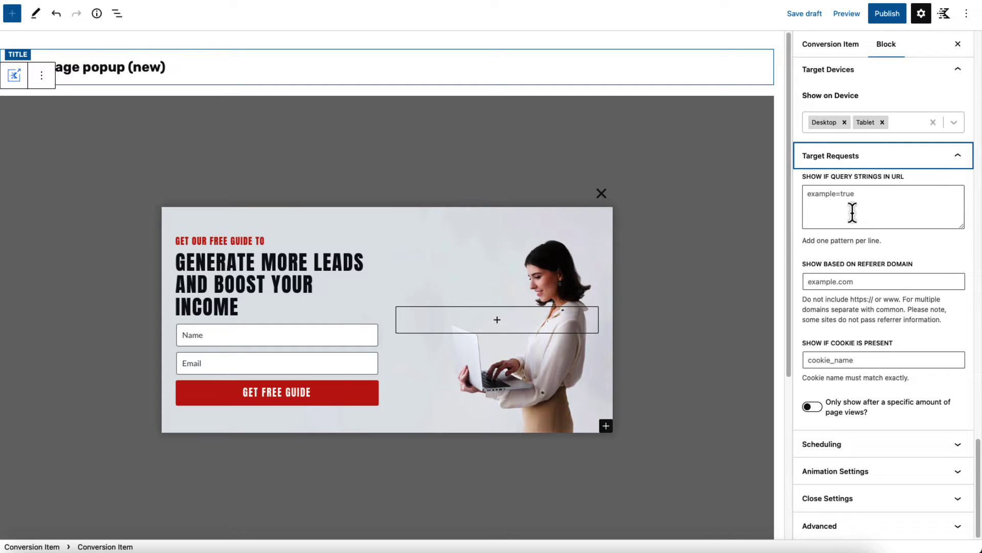
pyautogui.click(857, 281)
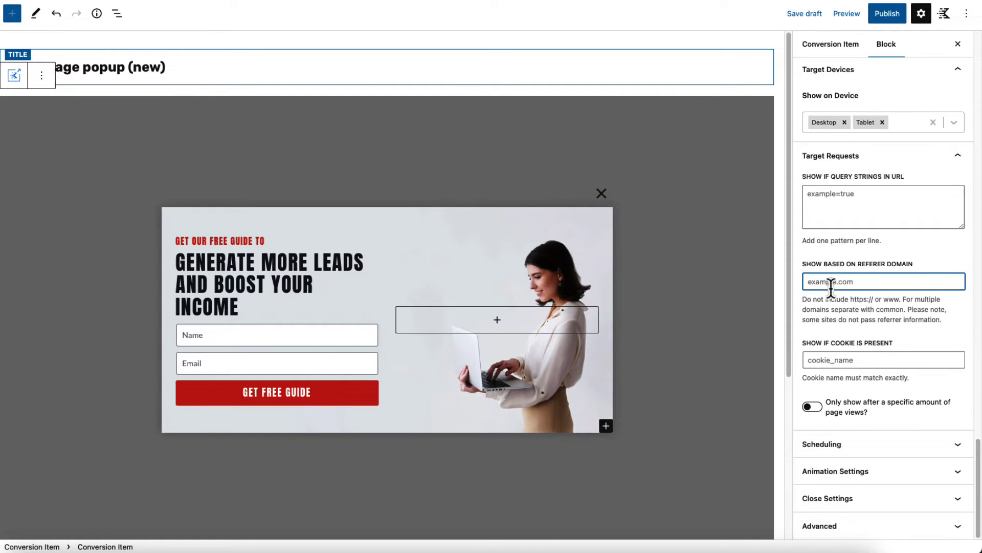
pyautogui.click(824, 360)
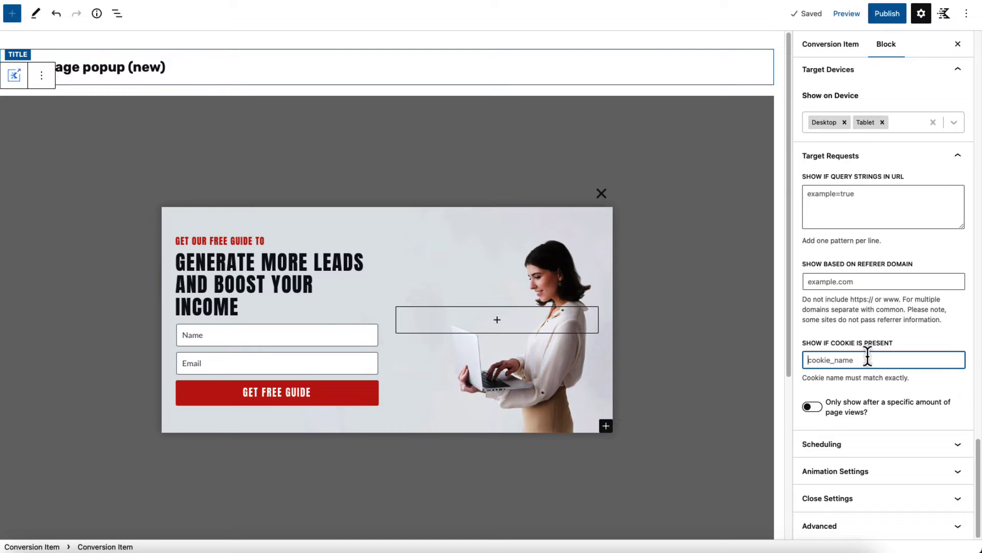
# - Try range scheduling from November 8 to November 10, 2022 for the popup, and turn range scheduling off
pyautogui.click(870, 445)
pyautogui.click(814, 416)
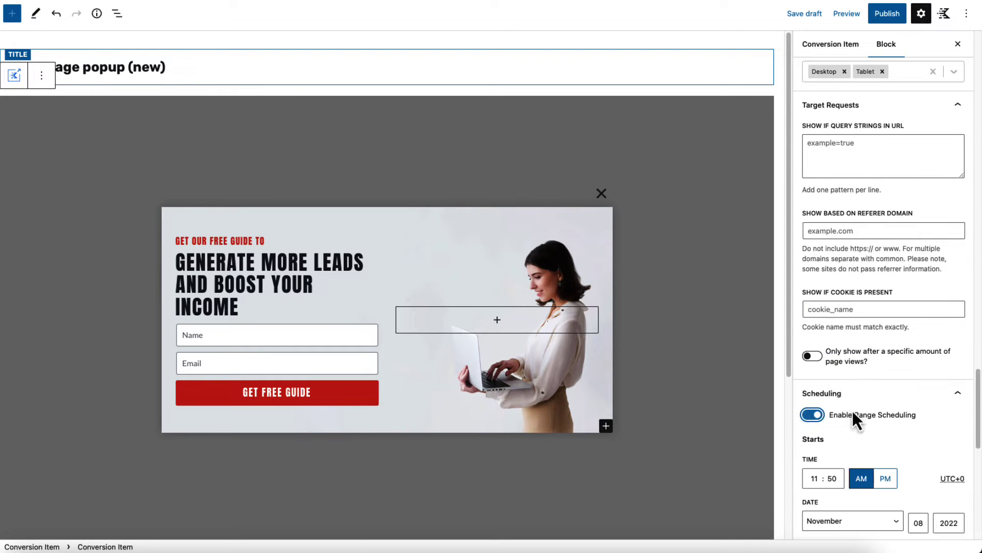
pyautogui.scroll(-4, 859, 407)
pyautogui.click(859, 399)
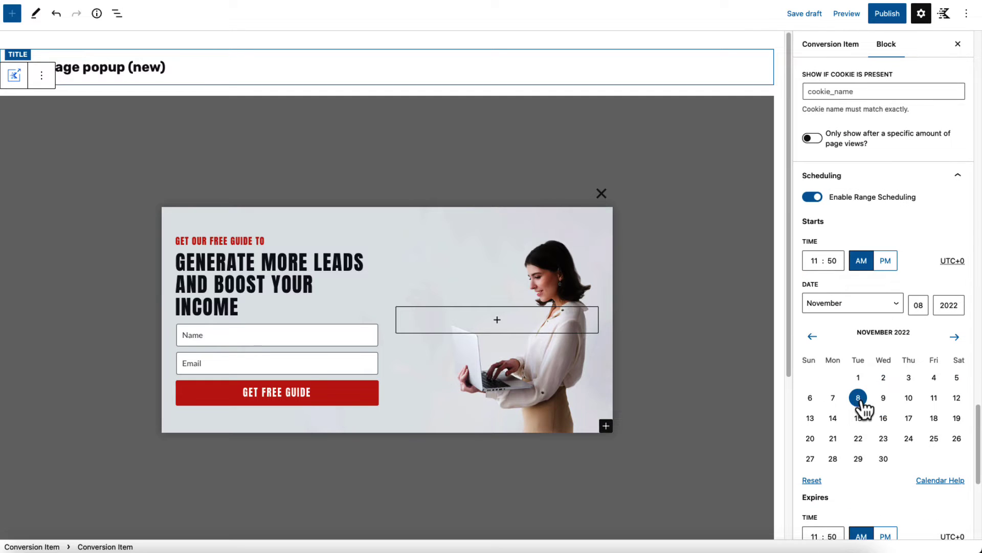
pyautogui.scroll(-5, 881, 394)
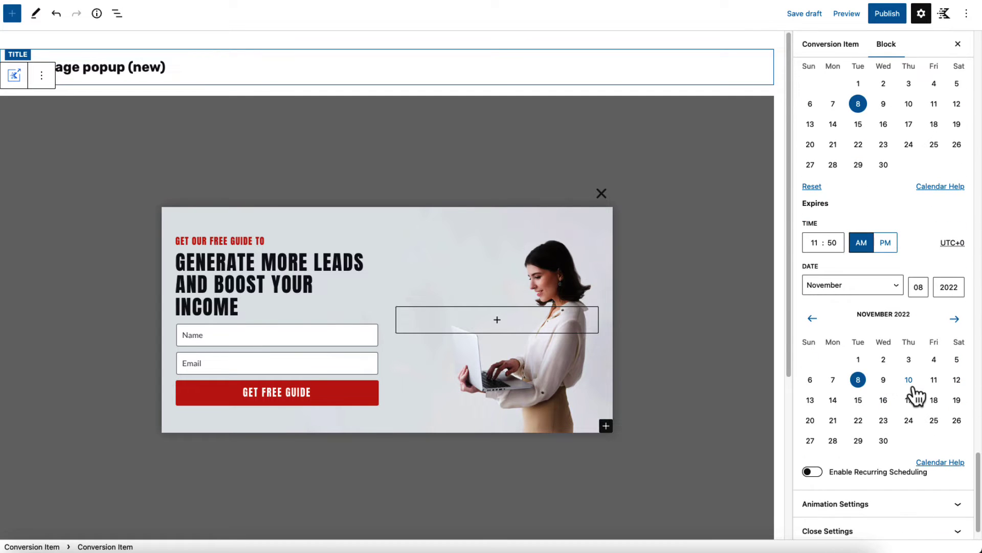
pyautogui.click(909, 379)
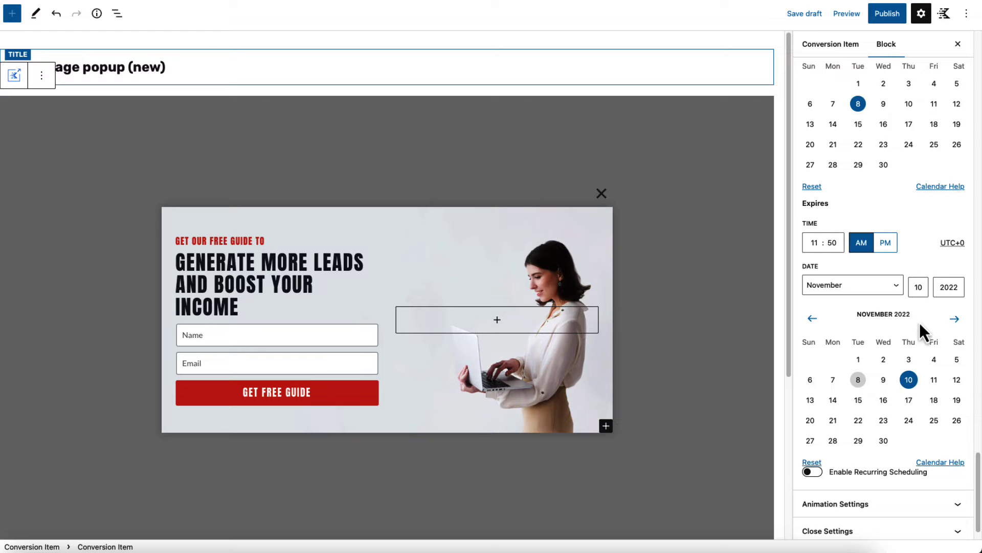
pyautogui.scroll(3, 894, 366)
pyautogui.click(811, 106)
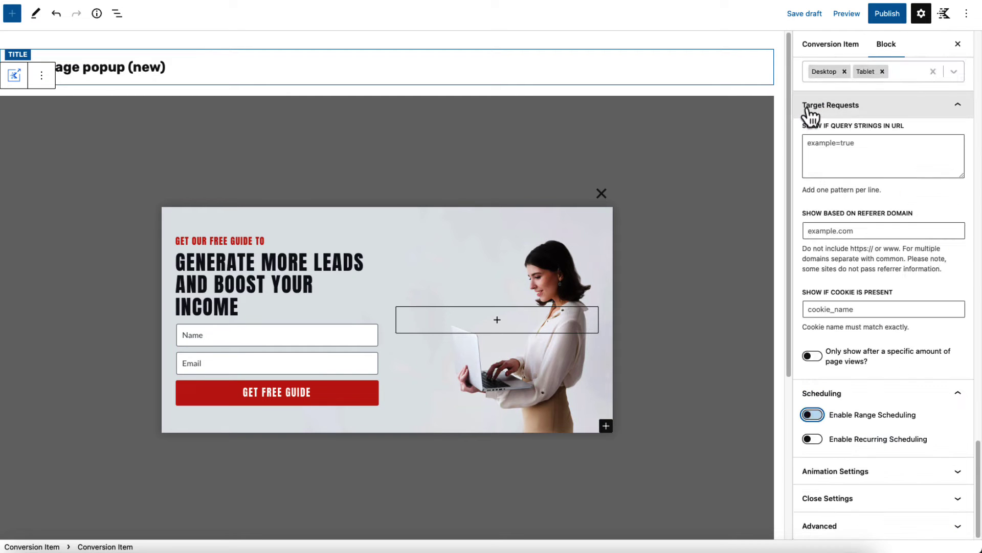
# - Try recurring scheduling on Mondays with an 11:00 AM stop time, and turn recurring scheduling off
pyautogui.click(813, 439)
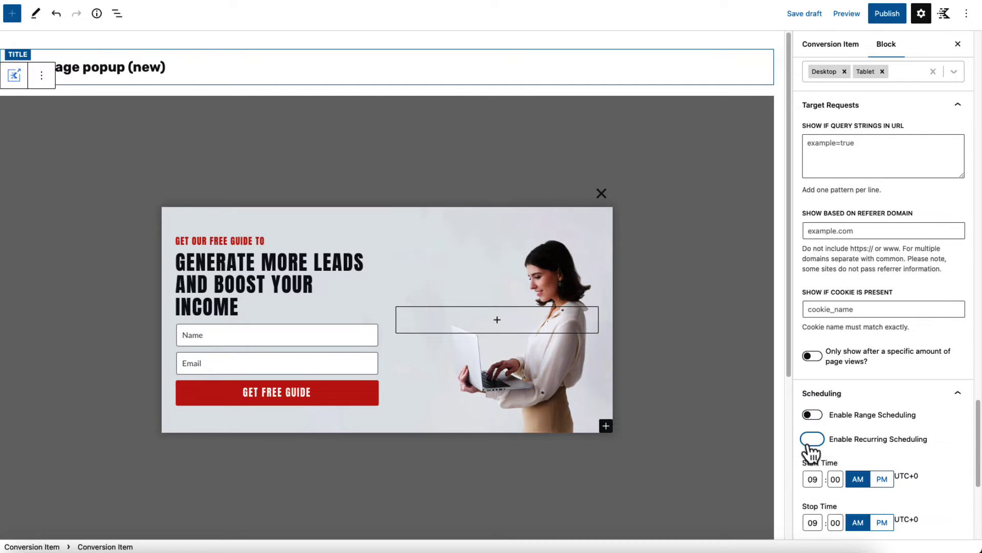
pyautogui.scroll(-5, 897, 386)
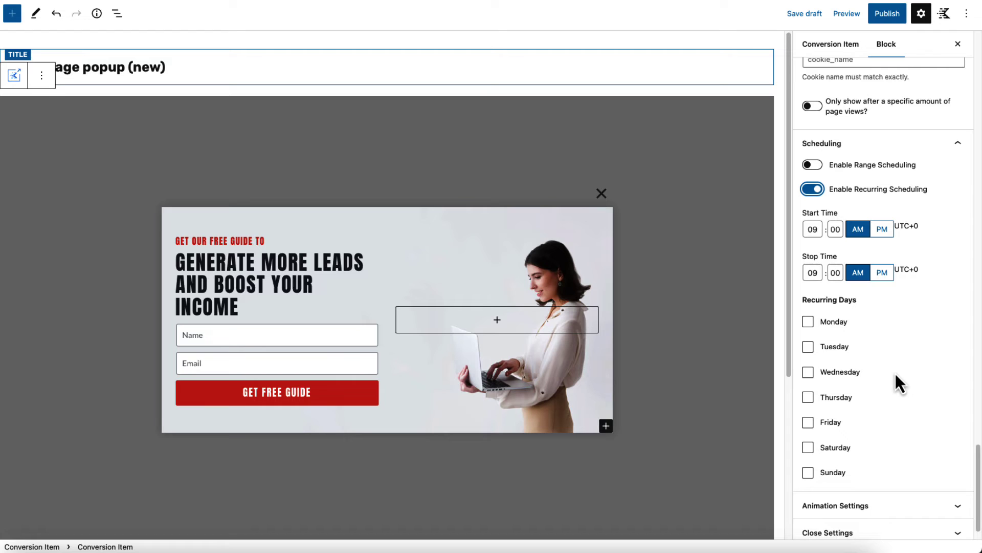
pyautogui.click(808, 321)
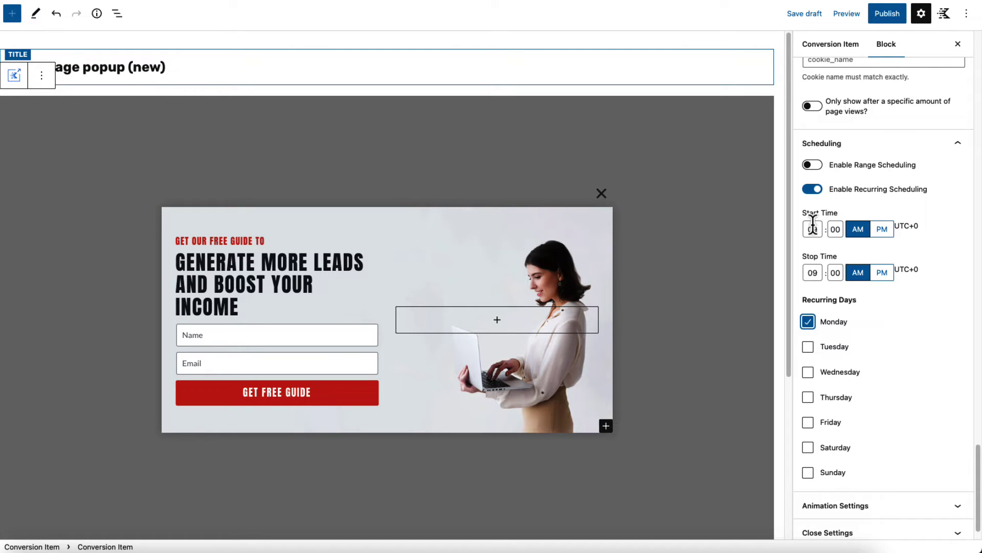
pyautogui.doubleClick(817, 273)
pyautogui.write('11')
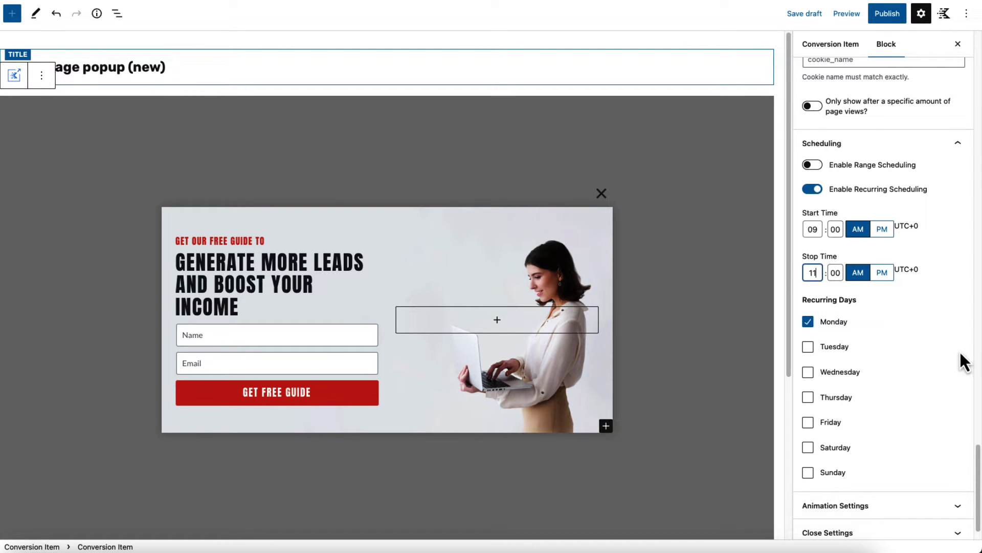
pyautogui.click(814, 190)
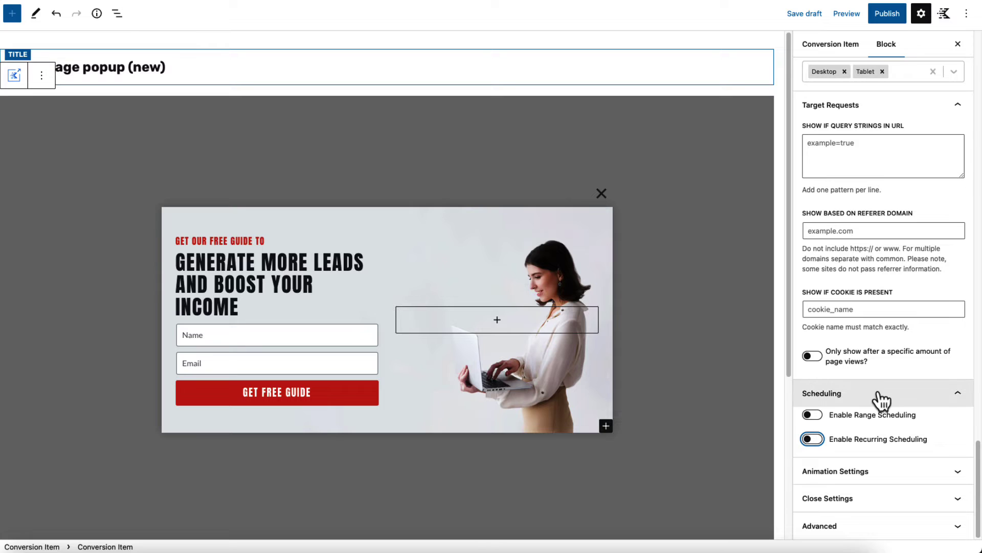
# - Review the available open animations in the popup's animation settings
pyautogui.click(899, 480)
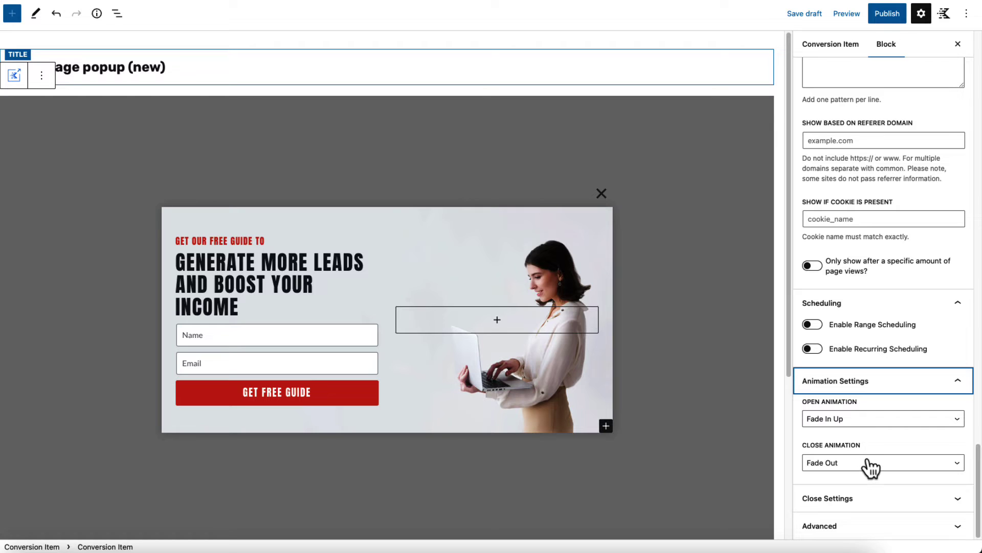
pyautogui.click(857, 425)
pyautogui.click(857, 425)
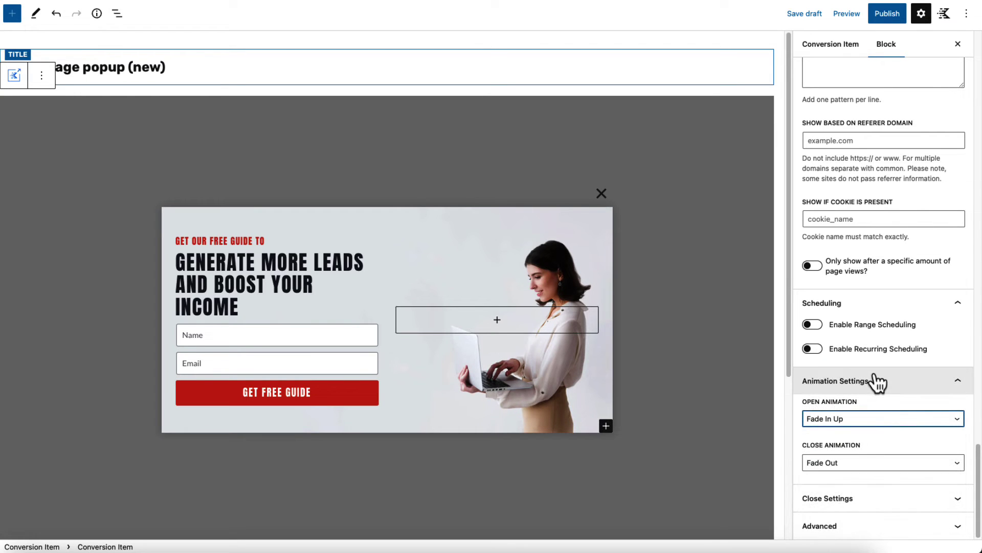
# - Set the popup's close button position to Inside Box
pyautogui.click(851, 506)
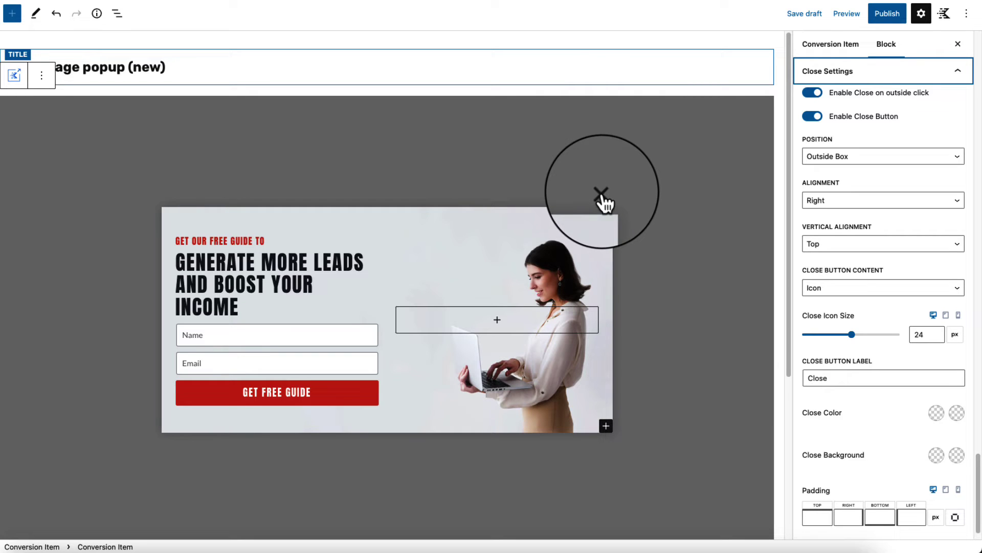
pyautogui.click(860, 156)
pyautogui.click(842, 146)
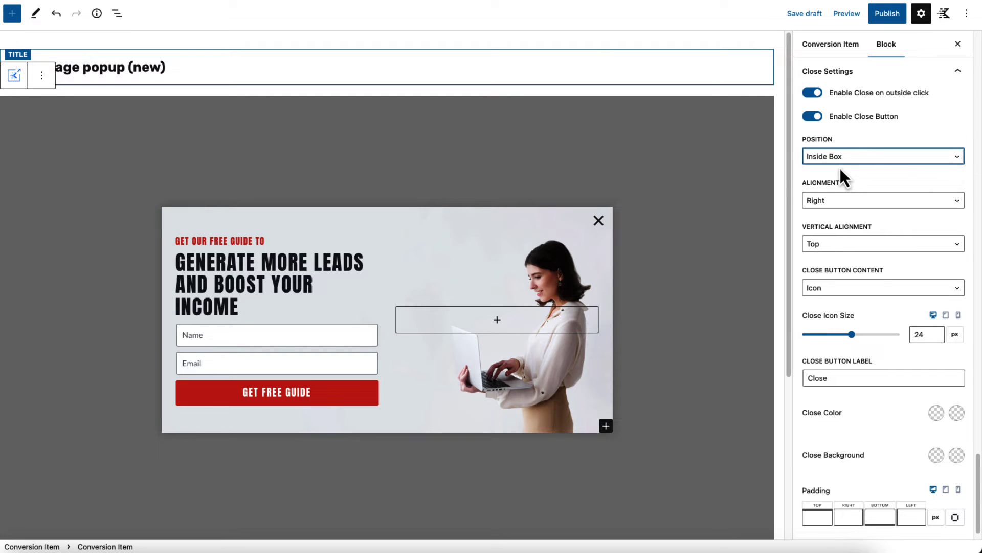
# - Try Left and Center alignment for the close button, and set it back to Right
pyautogui.click(836, 200)
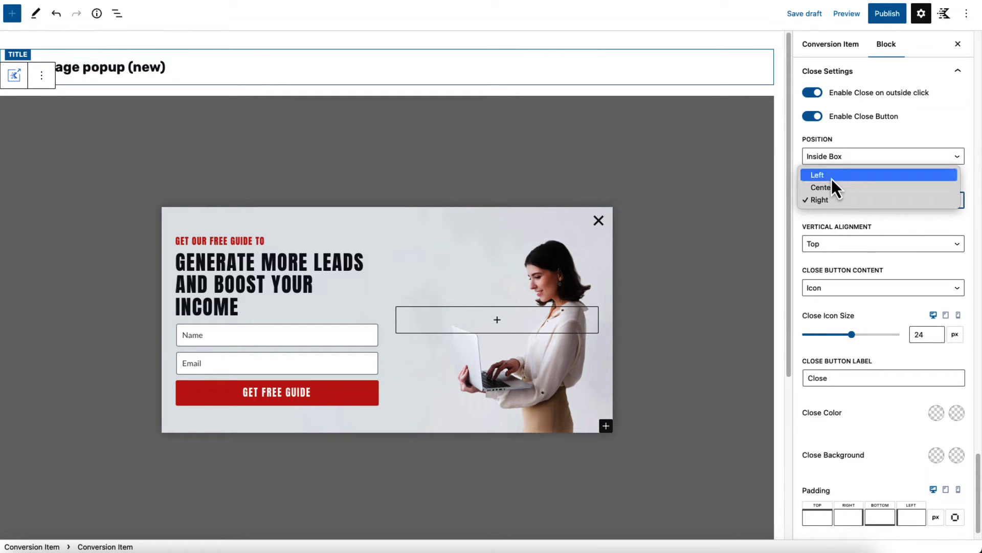
pyautogui.click(831, 179)
pyautogui.click(834, 200)
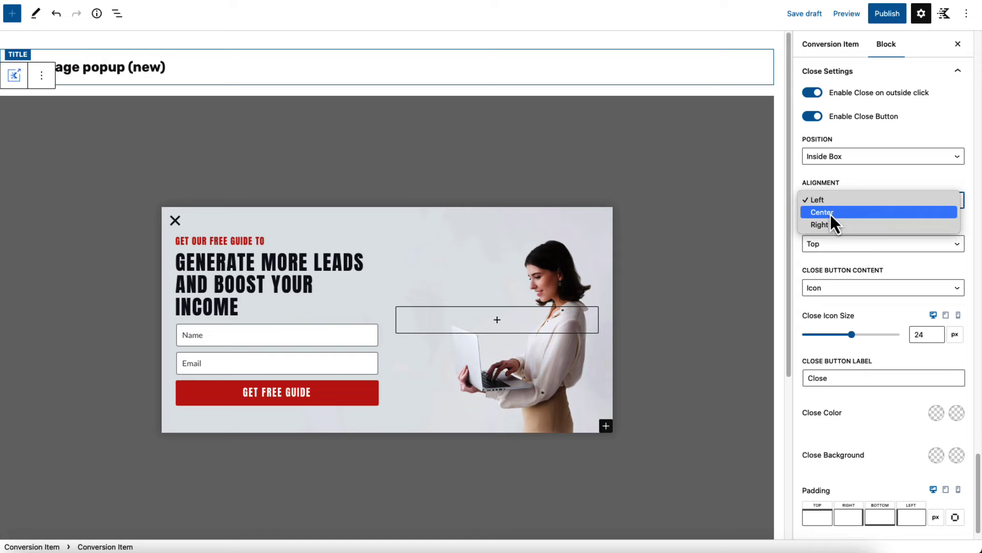
pyautogui.click(830, 212)
pyautogui.click(840, 204)
pyautogui.click(834, 213)
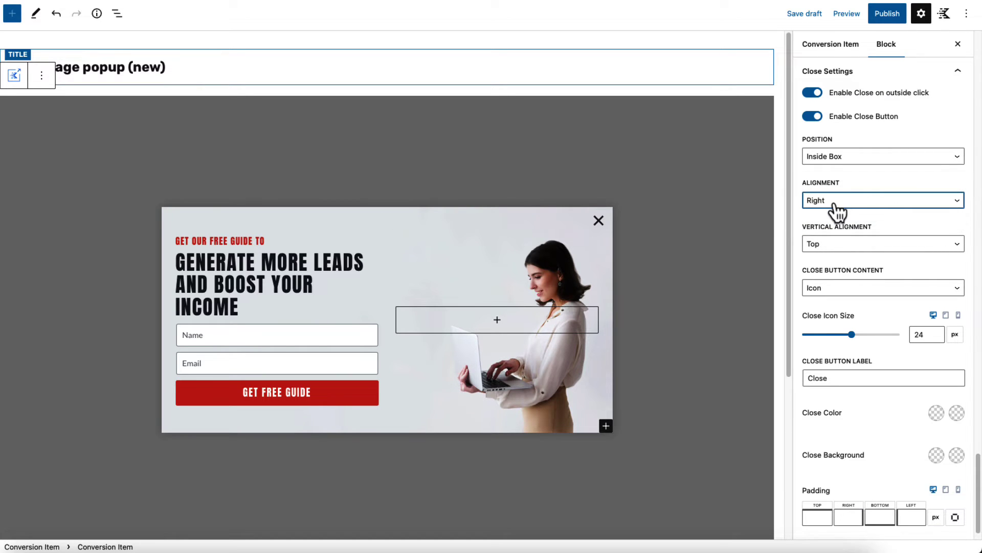
# - Try showing the close button as Text, and switch its content back to Icon
pyautogui.click(860, 288)
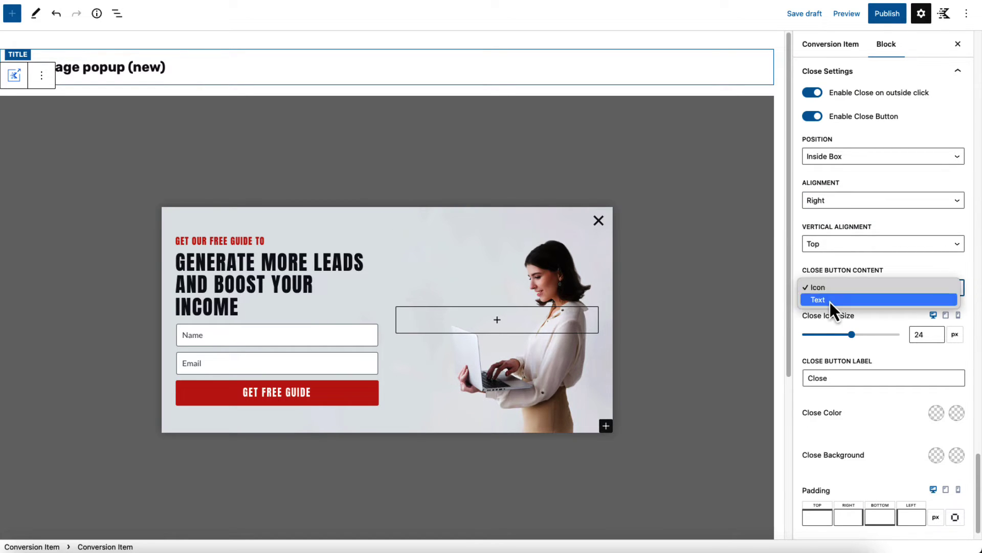
pyautogui.click(830, 301)
pyautogui.click(845, 287)
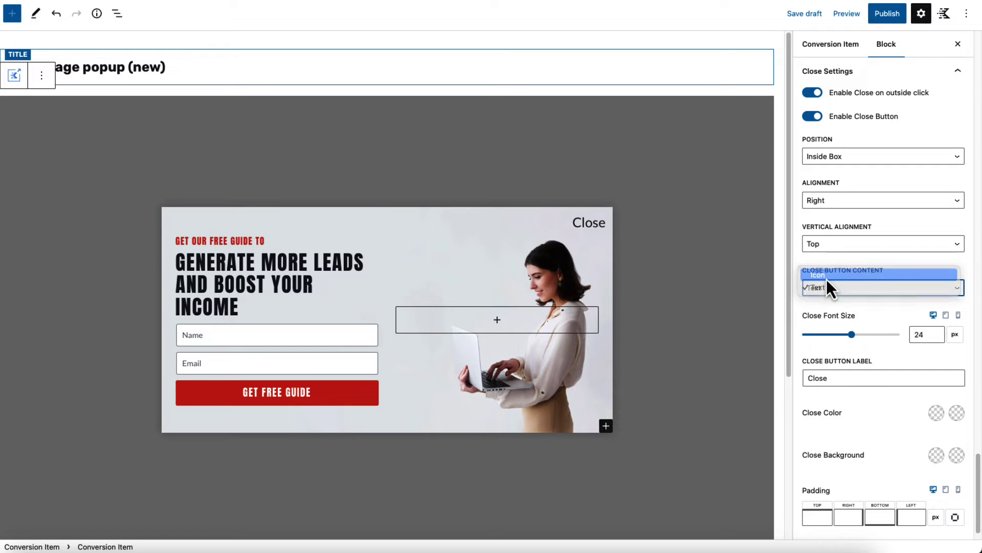
pyautogui.click(827, 279)
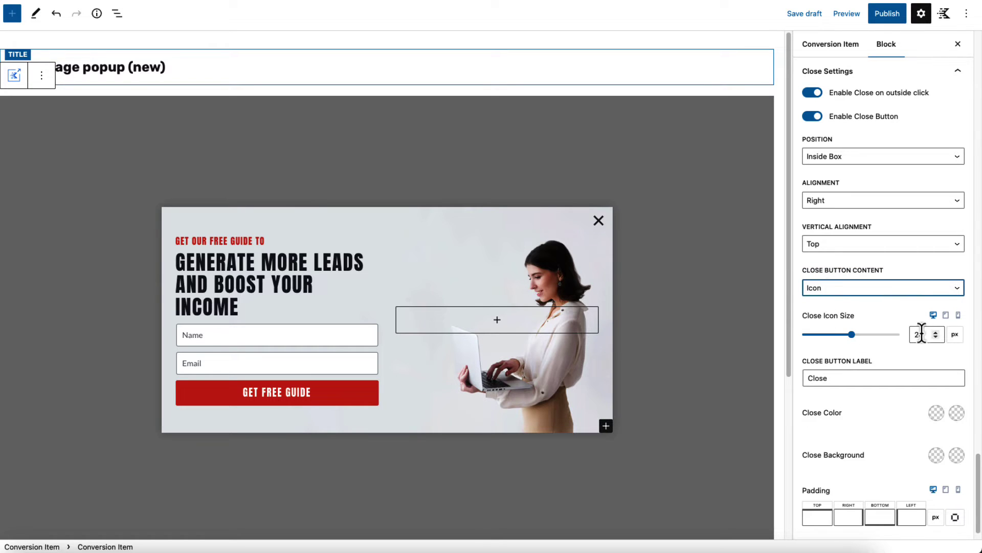
# - Examine the block settings of the popup's form, the row's background image, and the two headings above the form
pyautogui.scroll(-1, 925, 384)
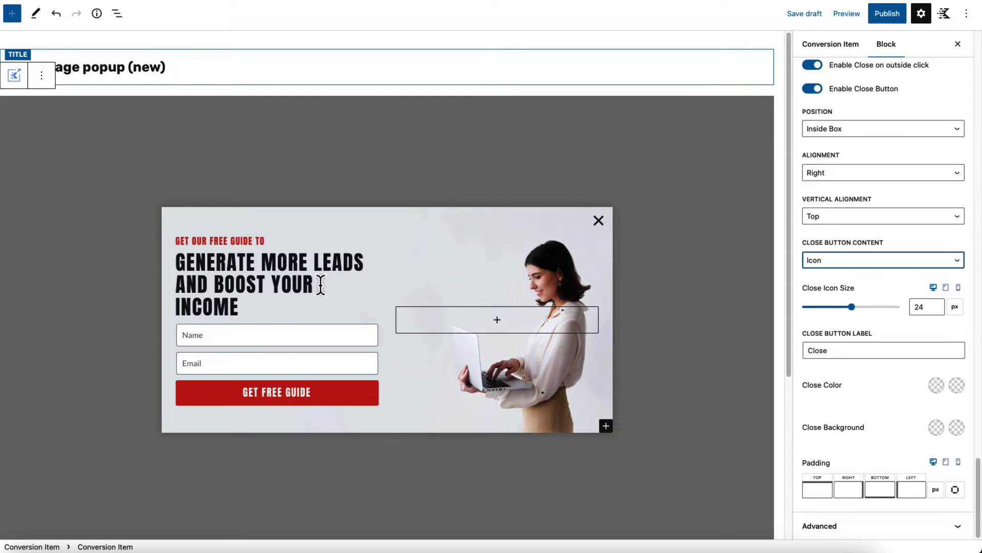
pyautogui.click(240, 335)
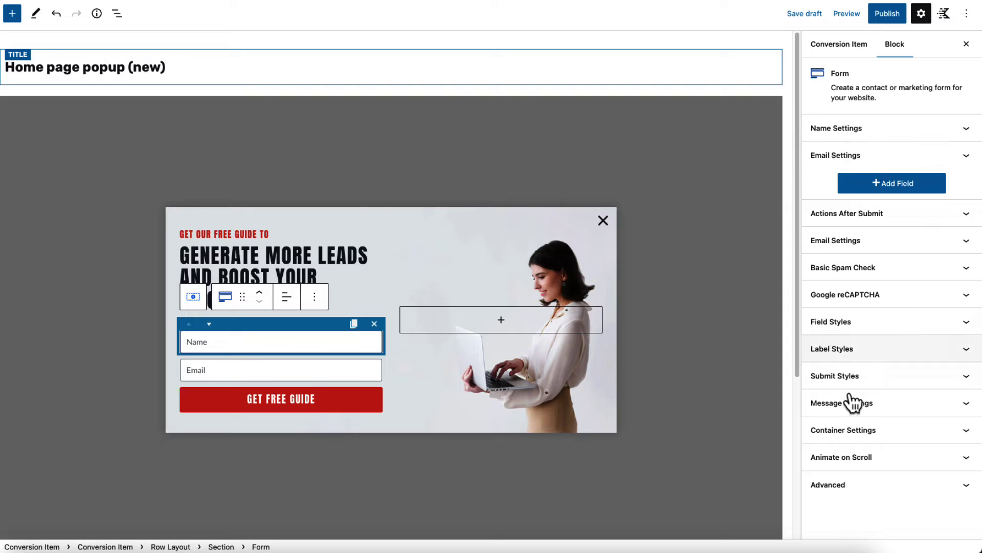
pyautogui.click(170, 546)
pyautogui.click(902, 342)
pyautogui.scroll(-3, 900, 338)
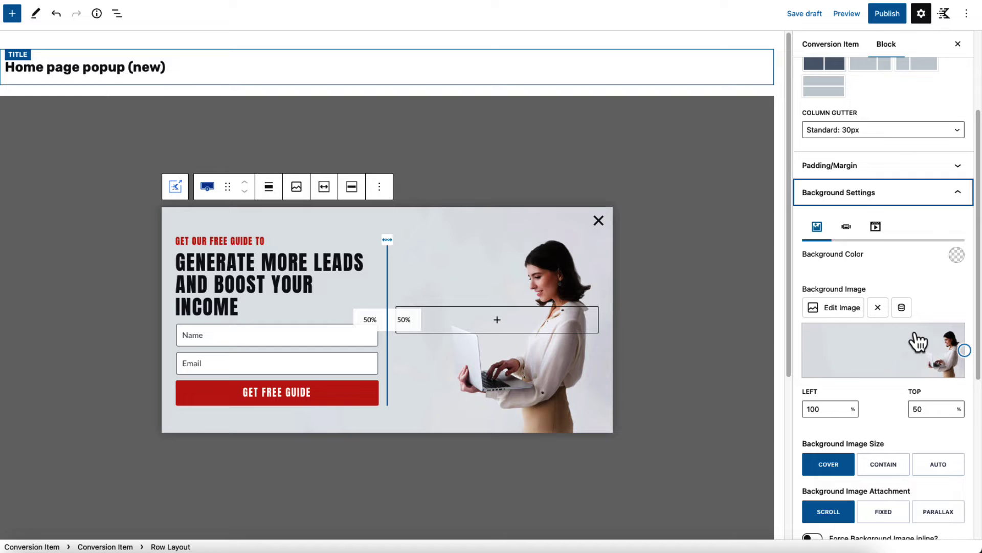
pyautogui.click(302, 289)
pyautogui.click(247, 240)
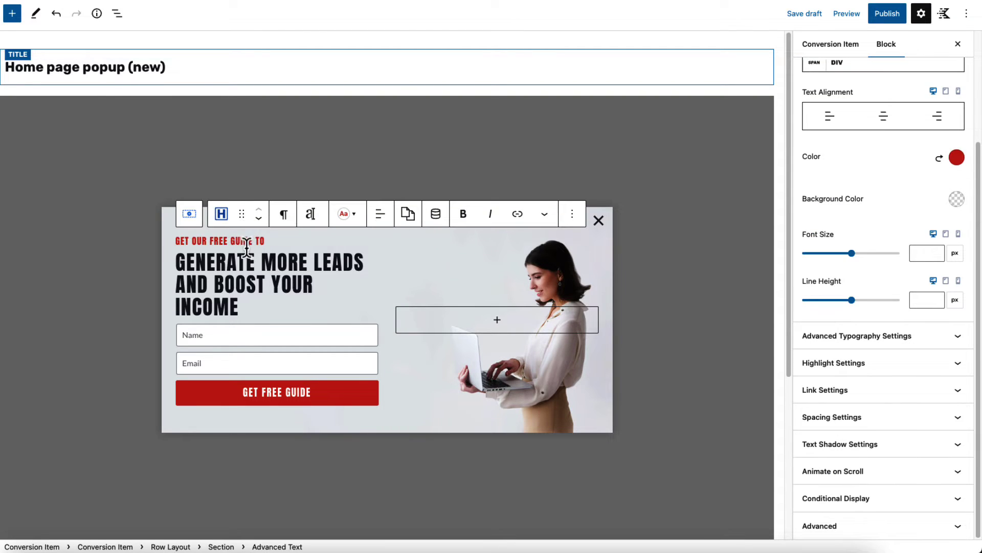
pyautogui.click(240, 262)
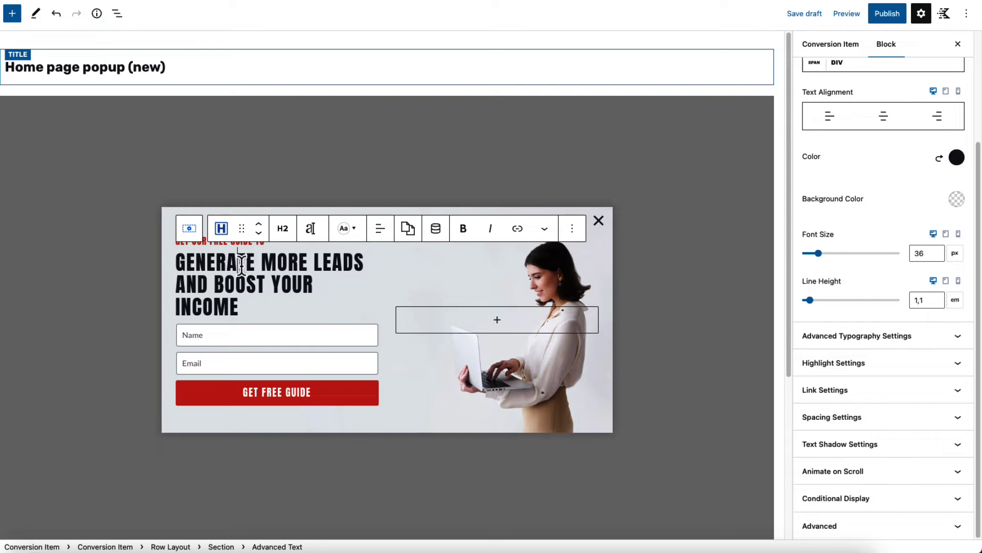
# - Enable Database Entry among the popup form's actions after submit
pyautogui.click(237, 339)
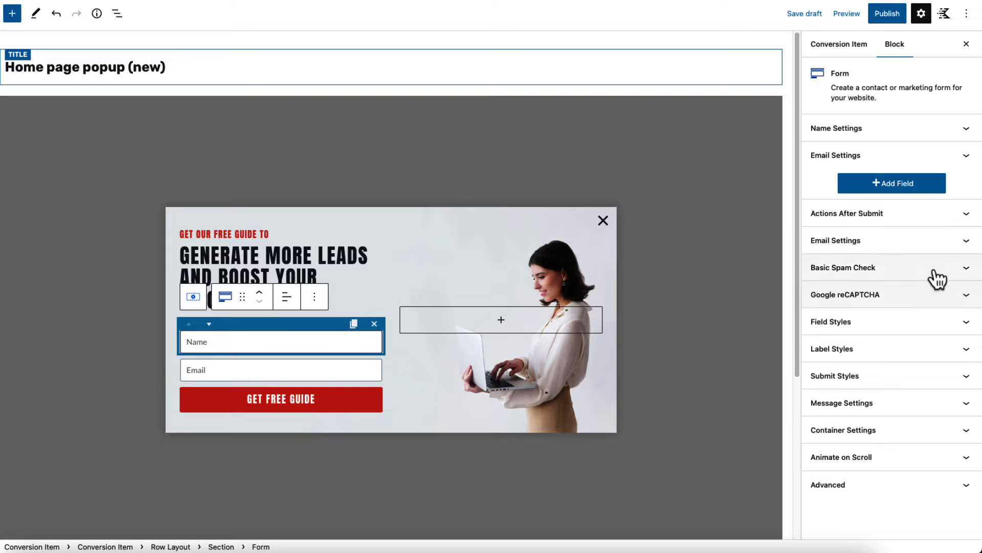
pyautogui.click(912, 214)
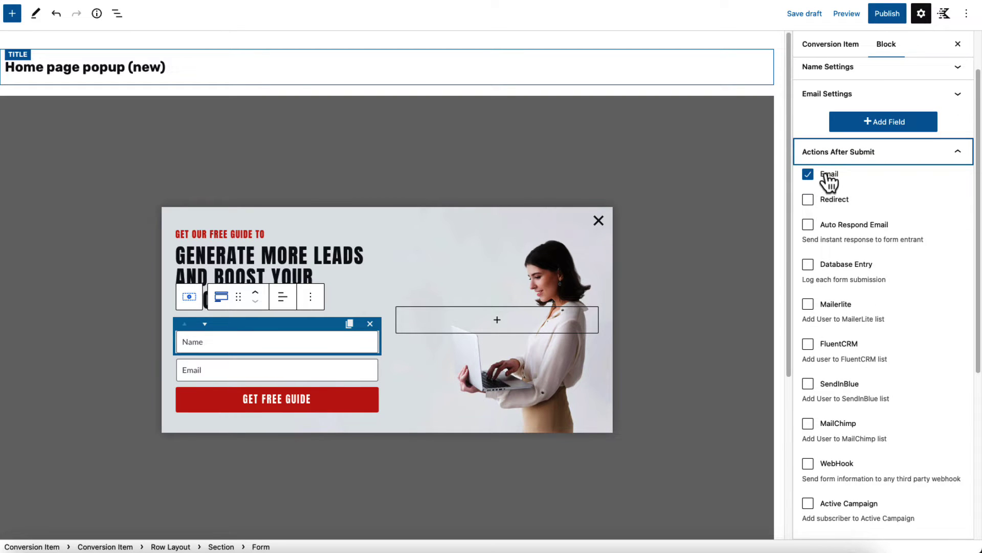
pyautogui.scroll(-2, 818, 357)
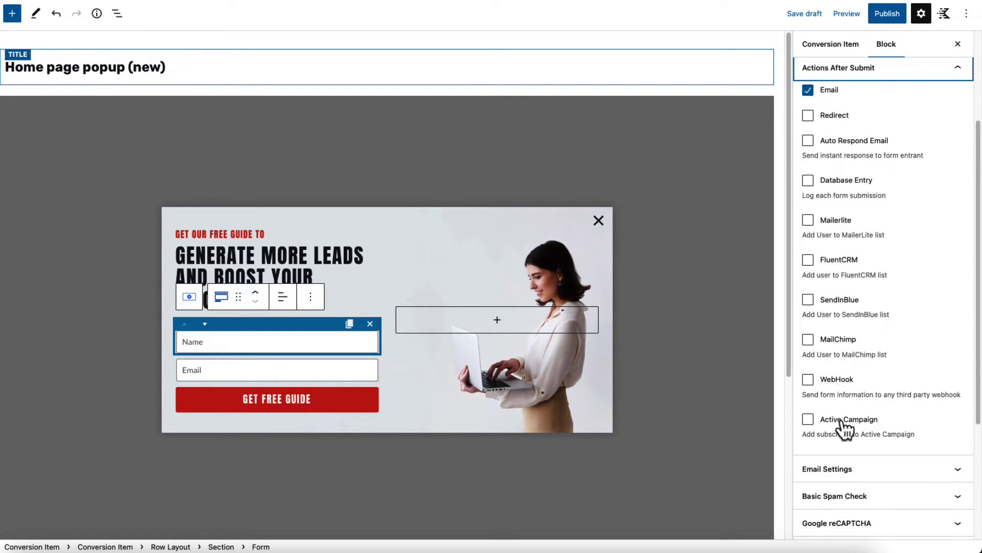
pyautogui.scroll(2, 870, 236)
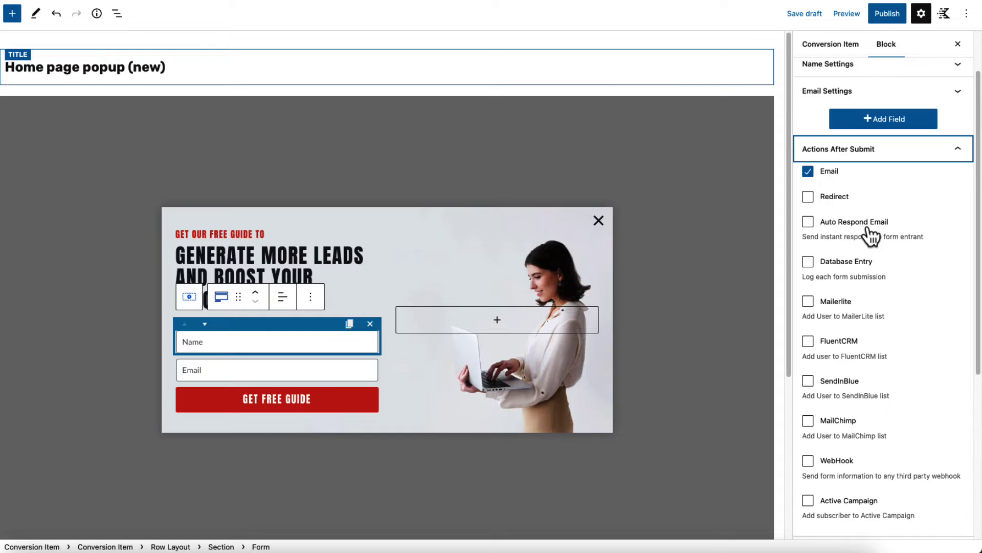
pyautogui.click(808, 263)
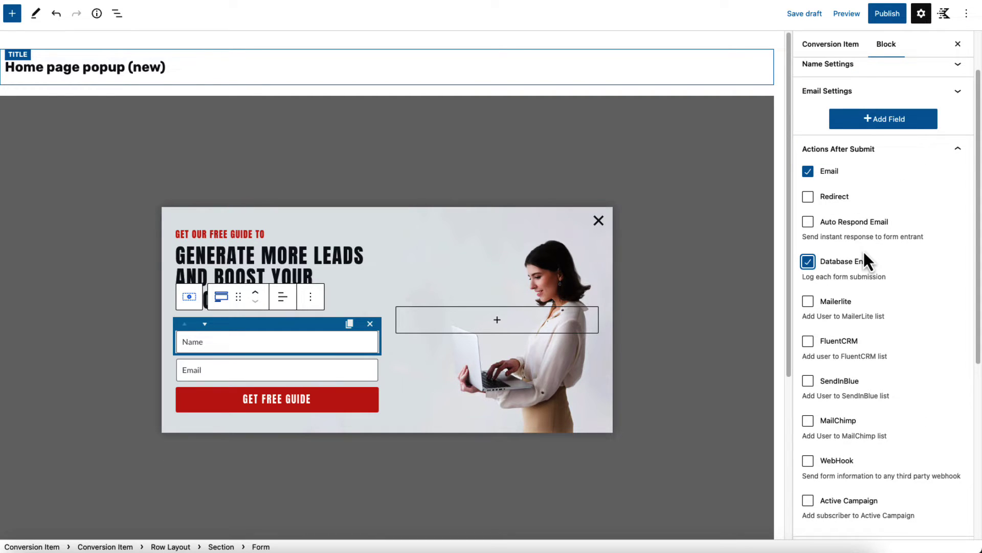
# - Examine the form's email settings for the submission notification
pyautogui.scroll(-5, 869, 266)
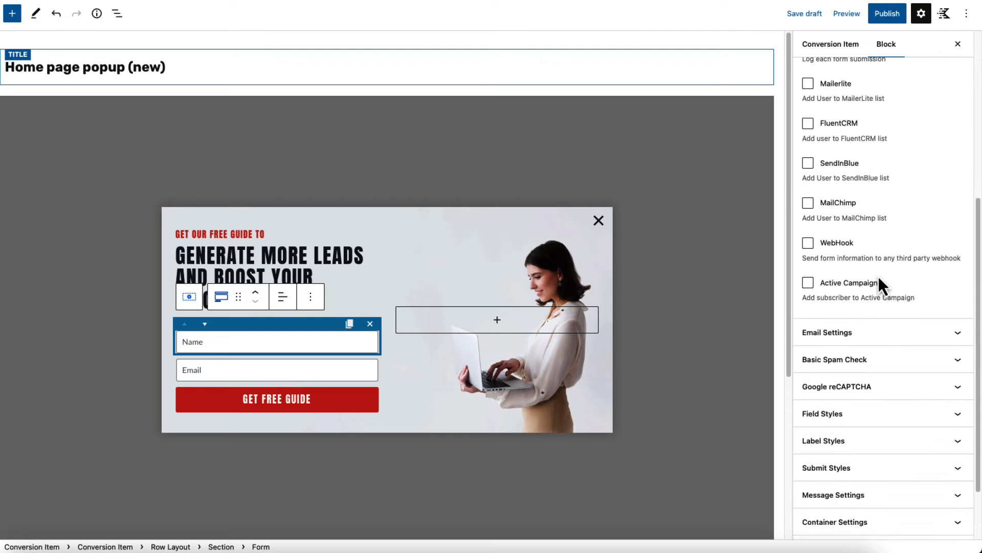
pyautogui.click(908, 342)
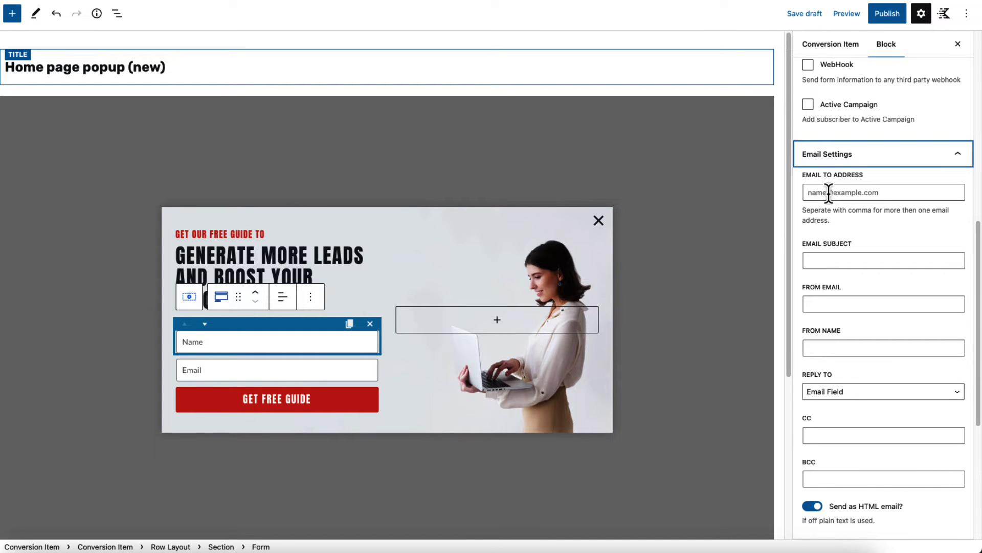
pyautogui.scroll(10, 880, 255)
# - Review the popup's launch trigger, conversion goal and target pages, and publish the popup
pyautogui.click(240, 121)
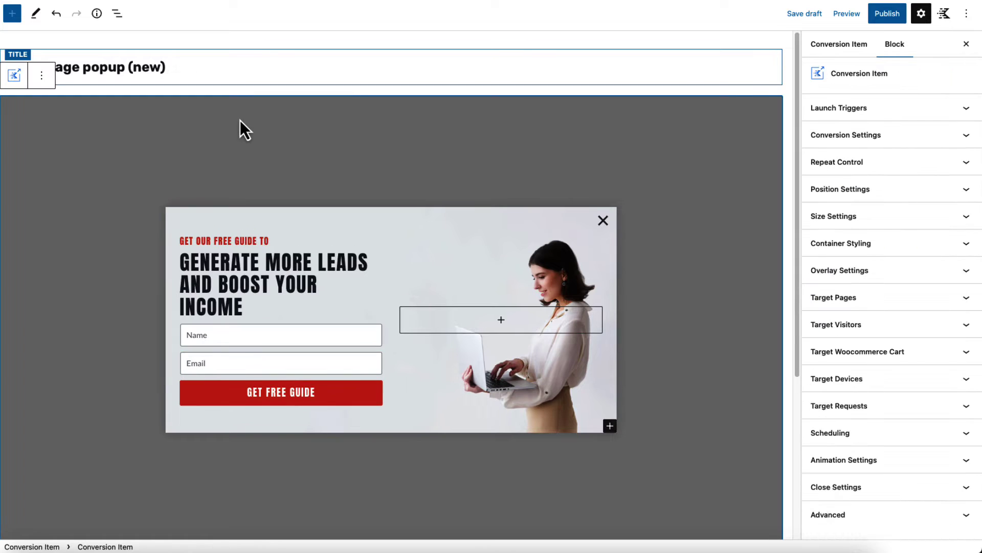
pyautogui.click(972, 108)
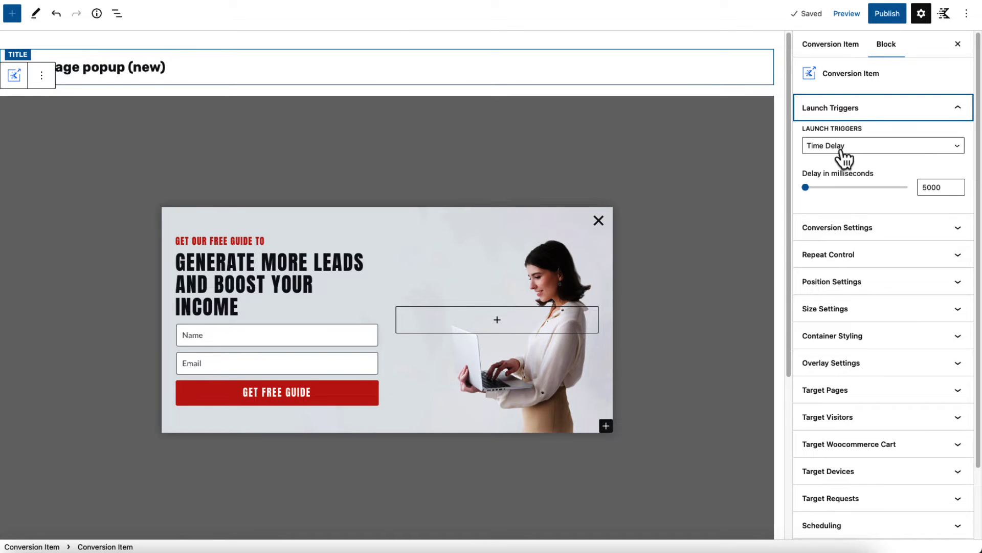
pyautogui.click(876, 231)
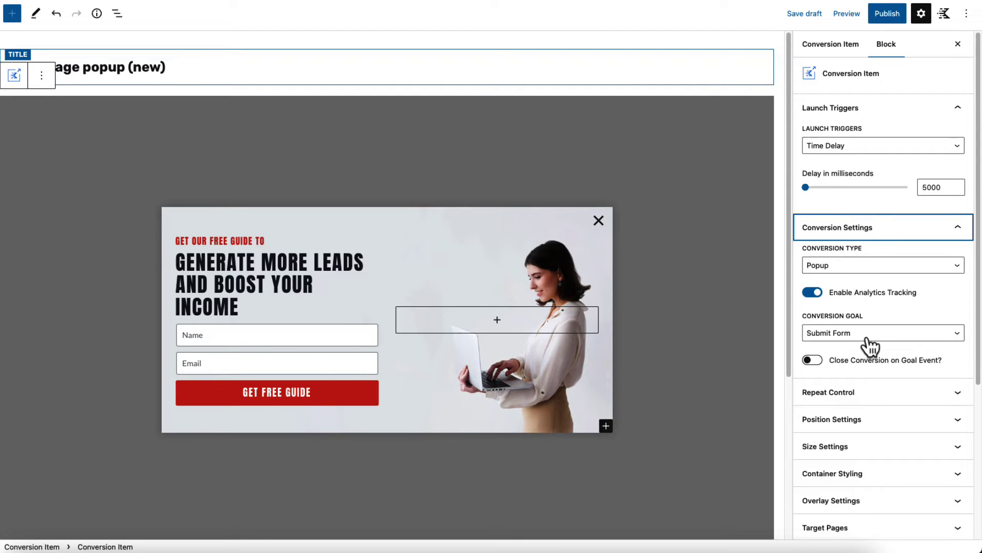
pyautogui.scroll(-5, 868, 338)
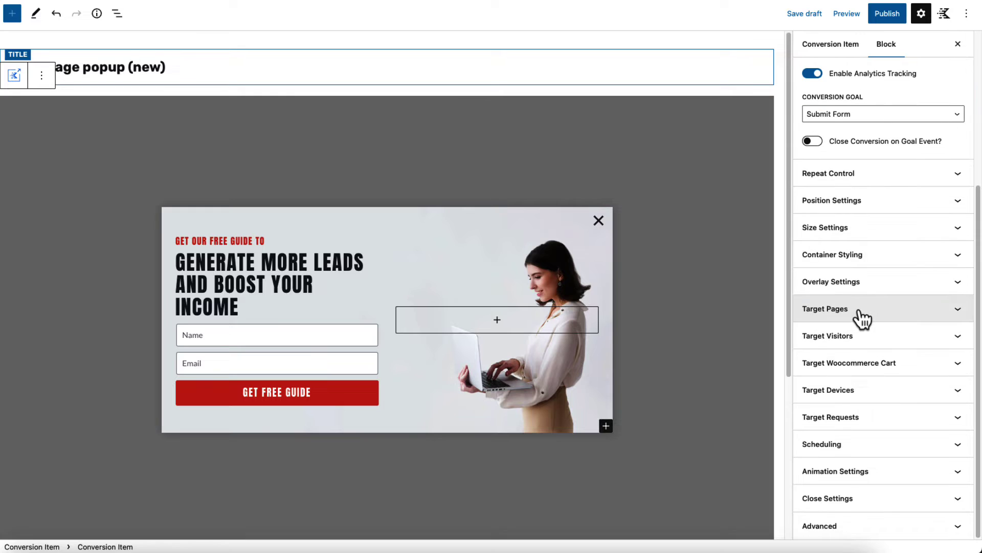
pyautogui.click(859, 310)
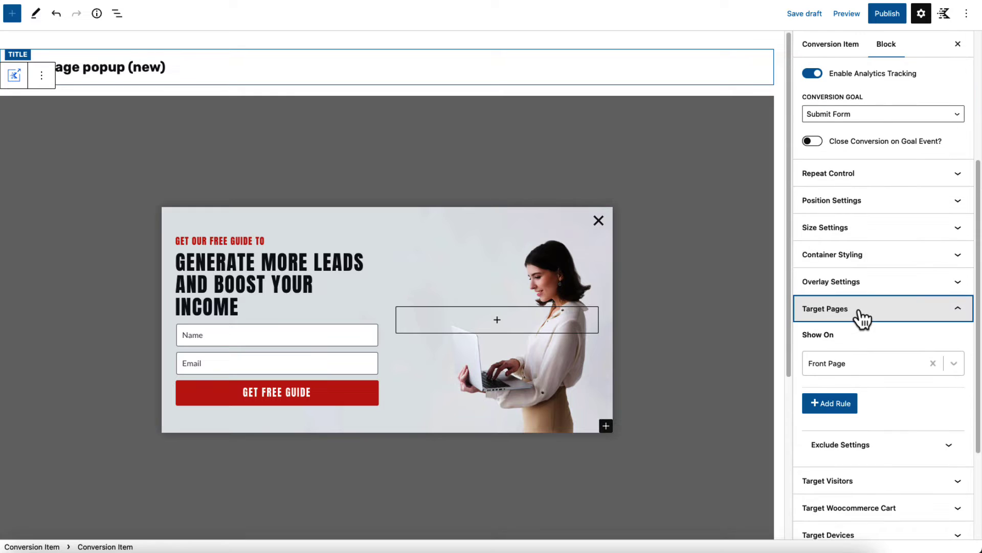
pyautogui.click(889, 14)
pyautogui.click(888, 15)
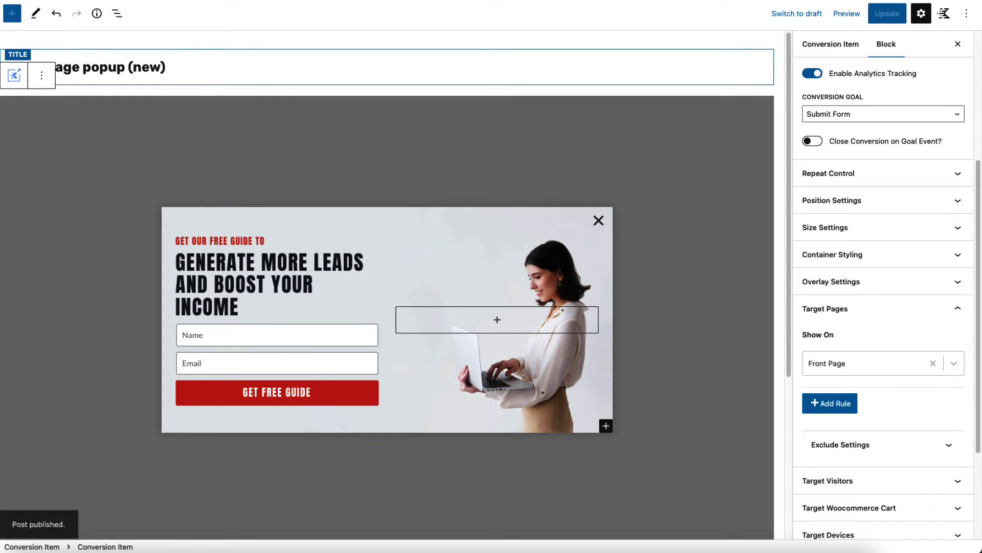
pyautogui.click(0, 0)
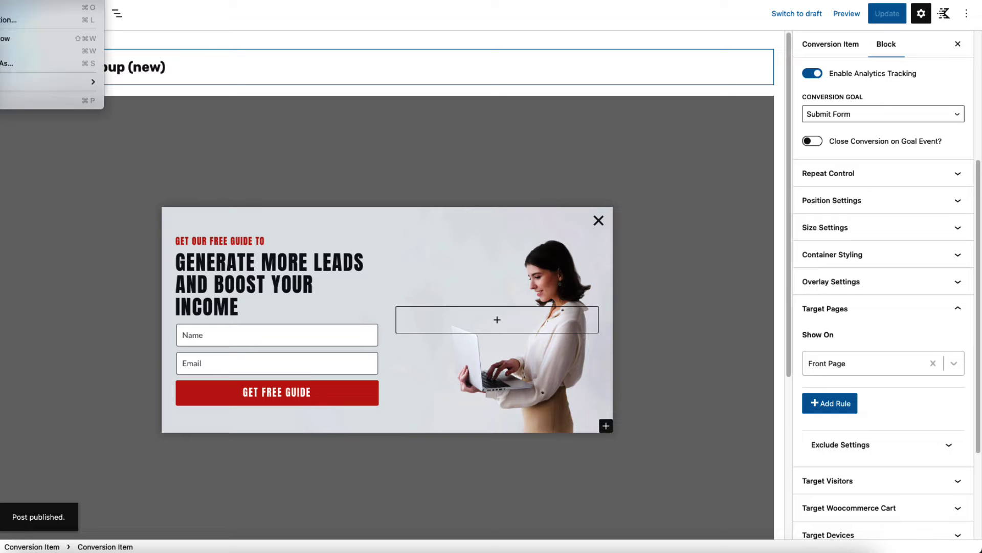
pyautogui.click(31, 0)
pyautogui.write('https://travel.local/')
pyautogui.press('Return')
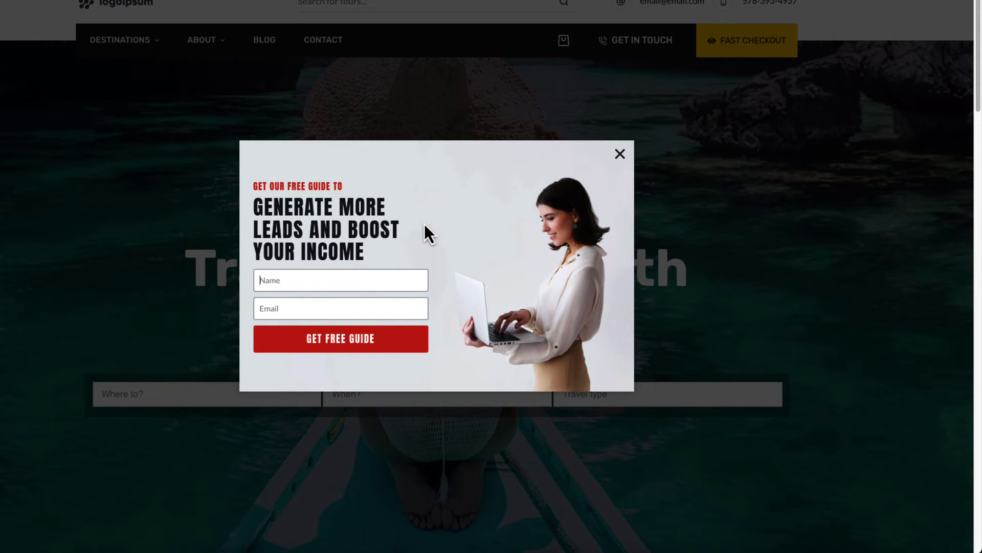
# - Fill in the visitor's name and e-mail in the popup's form and submit it to get the free guide
pyautogui.write('Jack')
pyautogui.click(295, 312)
pyautogui.write('jack@email.com')
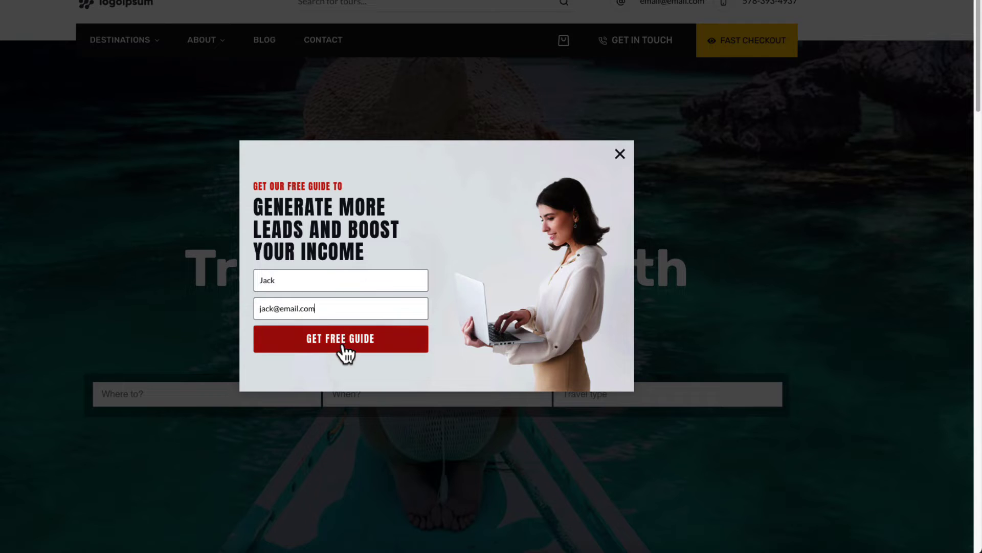
pyautogui.click(342, 342)
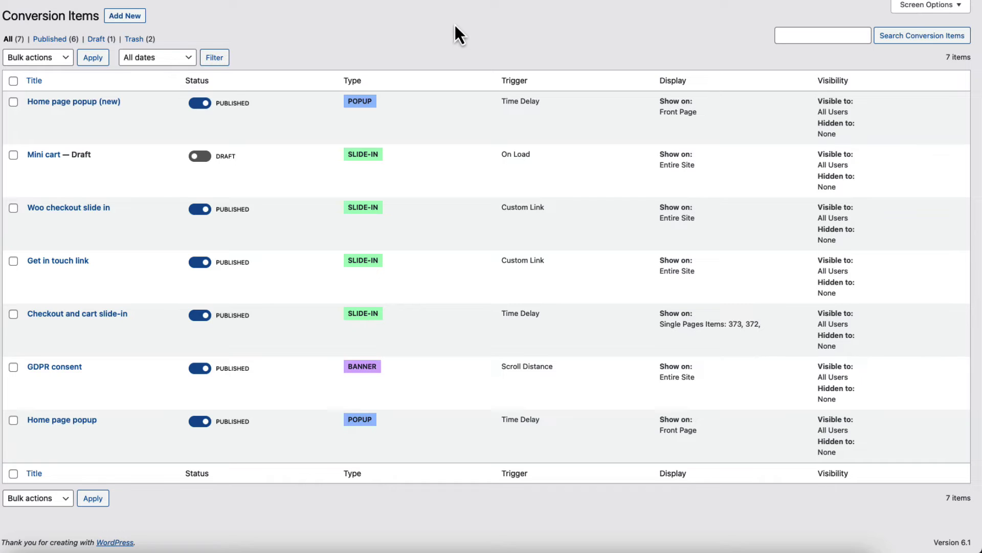
# - Create a banner conversion item from the green cookie notice template and title it "GDPR banner (new)"
pyautogui.click(133, 19)
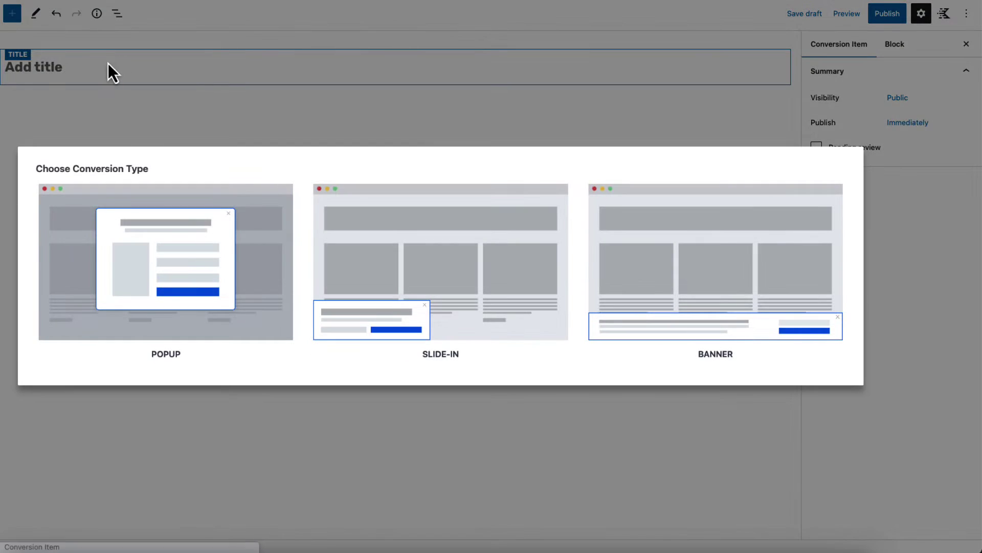
pyautogui.click(772, 283)
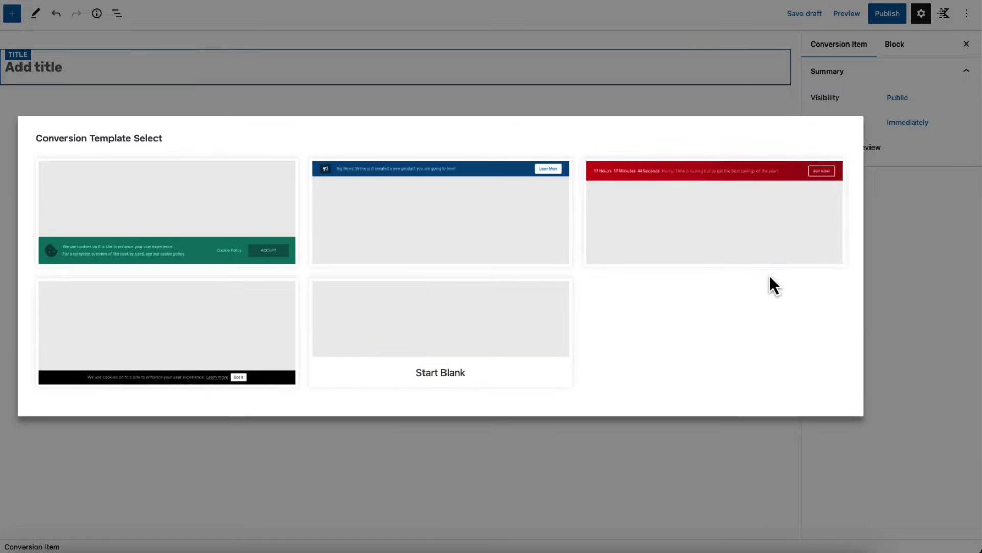
pyautogui.click(205, 220)
pyautogui.click(66, 65)
pyautogui.write('GDPR banner (new)')
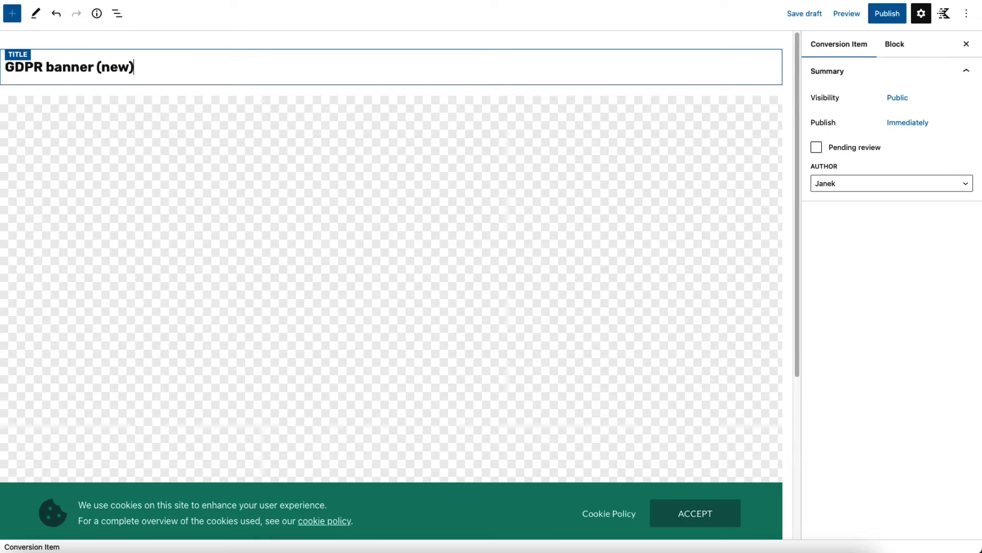
# - Examine the banner's row layout, cookie text info box, and Cookie Policy and Accept buttons
pyautogui.scroll(-3, 206, 124)
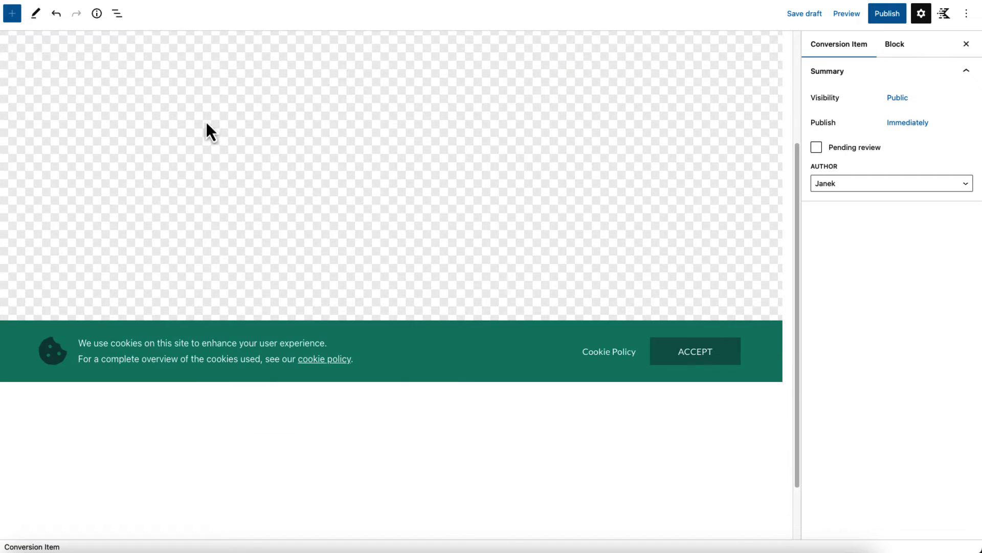
pyautogui.click(380, 328)
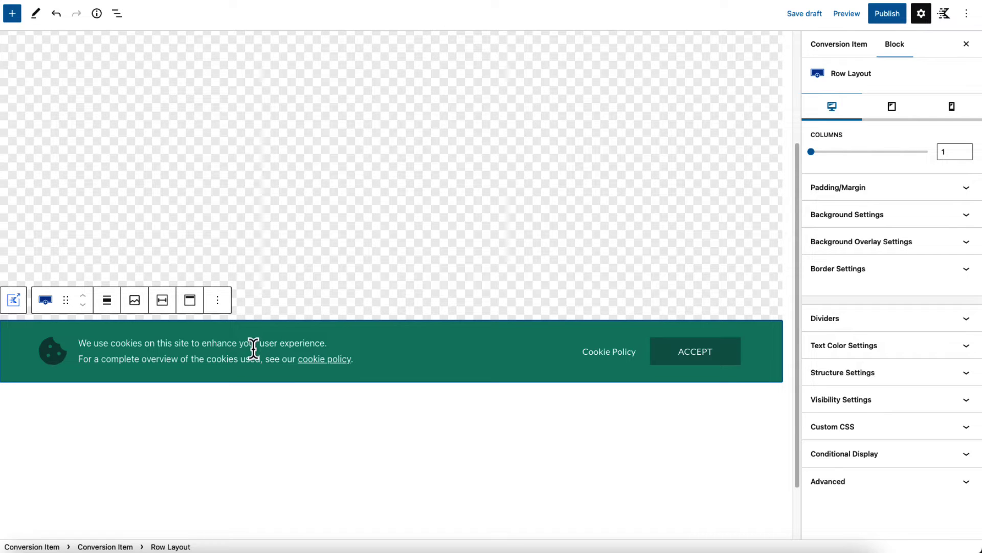
pyautogui.click(164, 348)
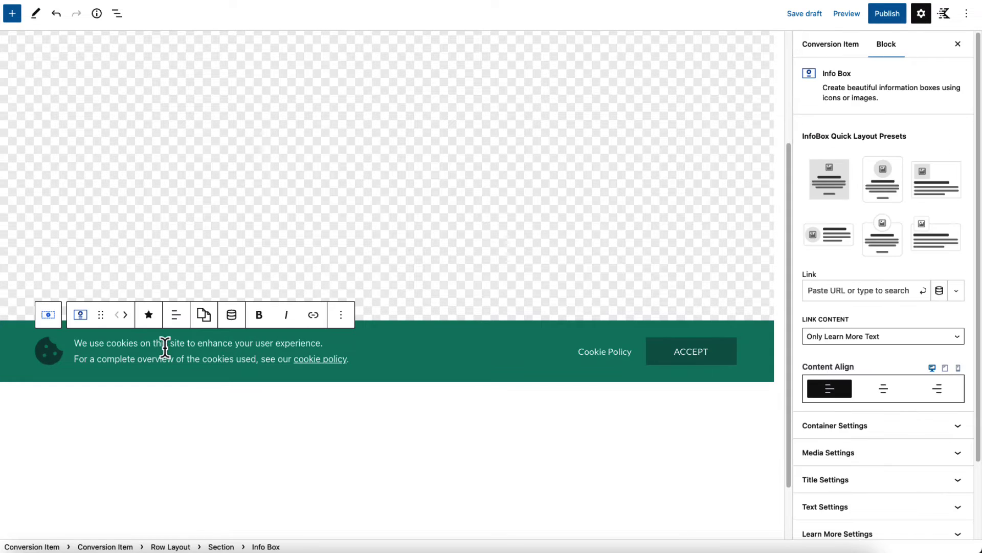
pyautogui.click(609, 351)
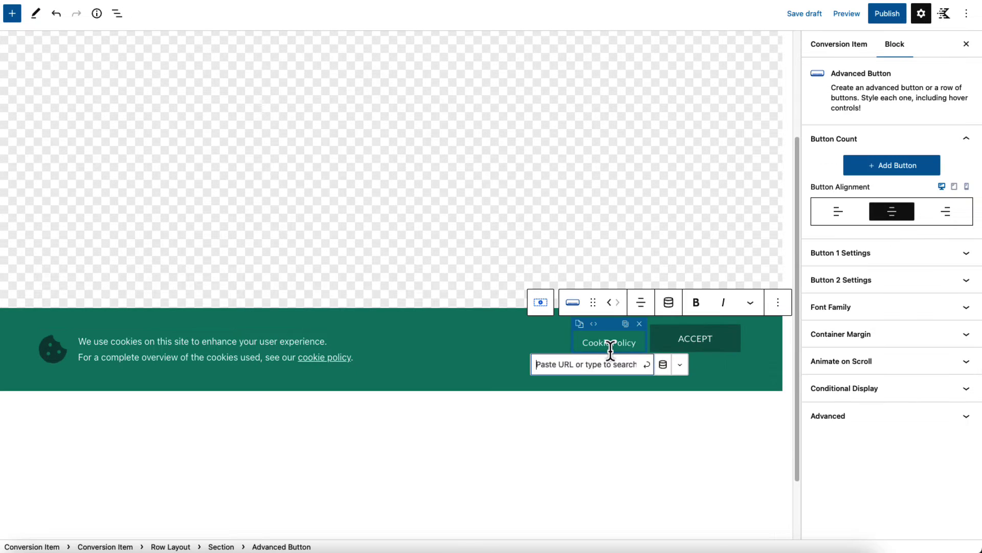
pyautogui.click(682, 345)
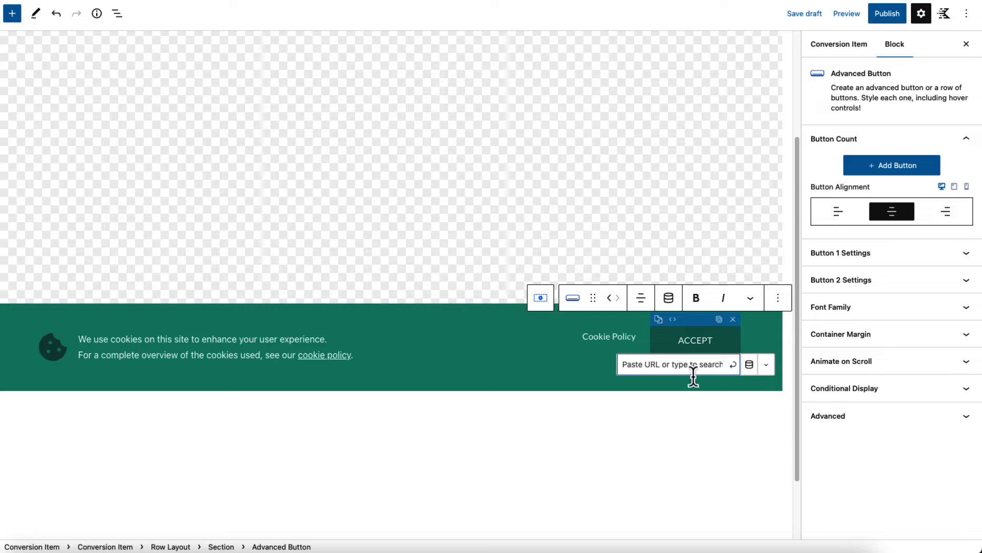
# - Set the banner's launch trigger to Scroll Distance with a scroll down distance of 400
pyautogui.click(105, 546)
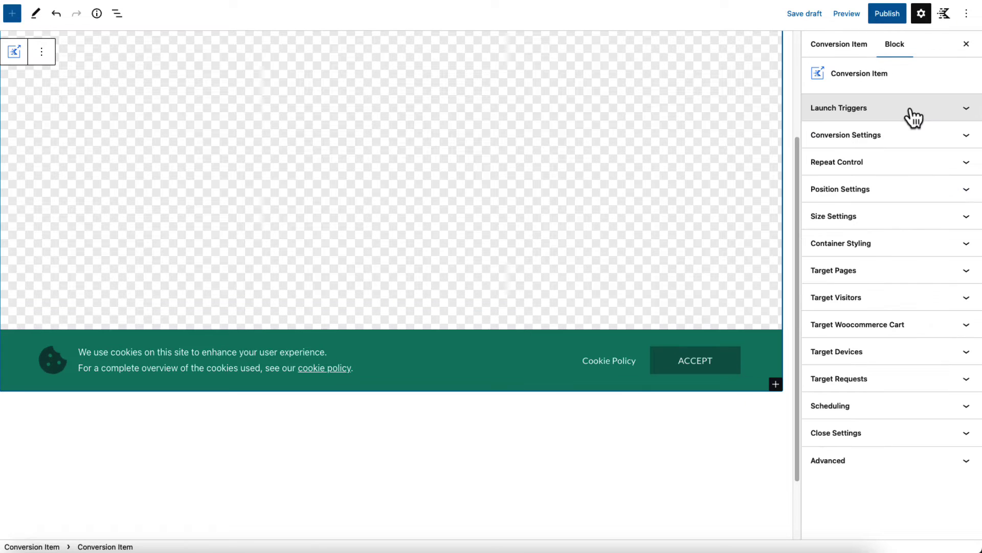
pyautogui.click(909, 109)
pyautogui.click(847, 148)
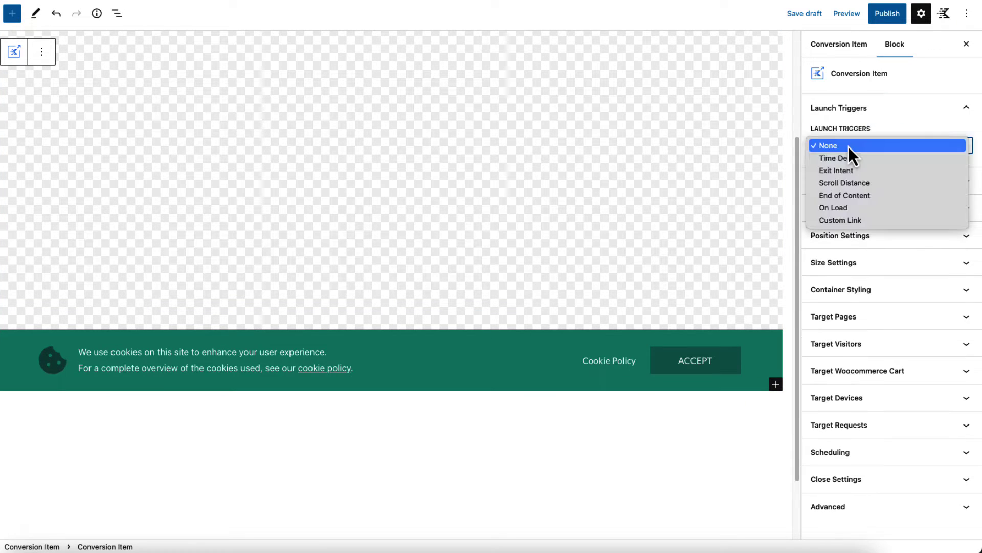
pyautogui.click(842, 182)
pyautogui.click(938, 187)
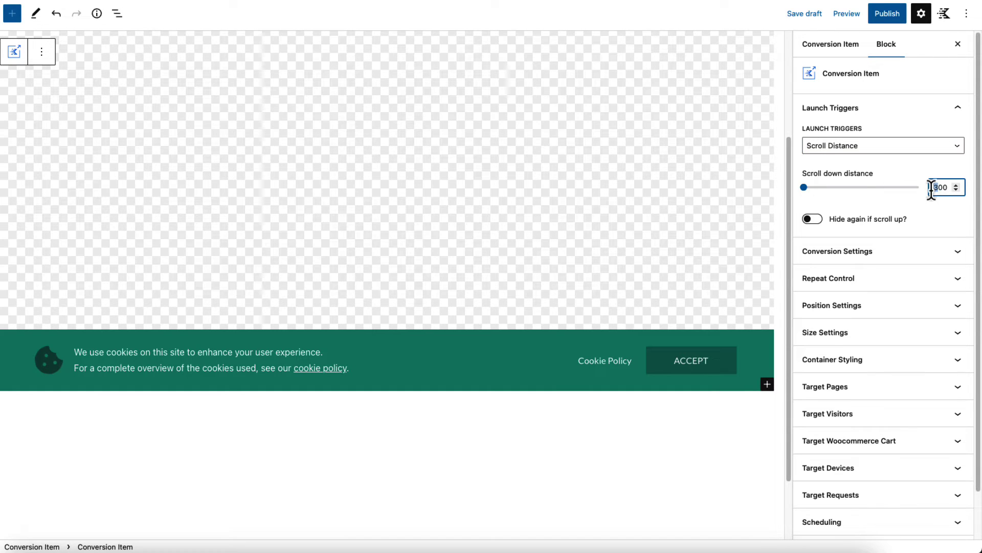
# - Examine the banner's conversion settings, including the conversion goal and its goal-specific button class
pyautogui.click(928, 252)
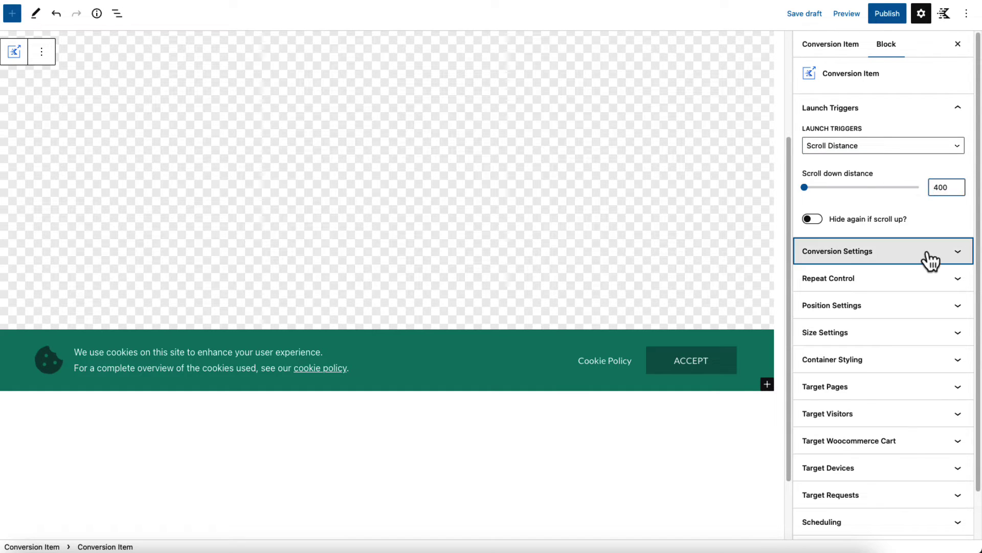
pyautogui.scroll(-3, 899, 279)
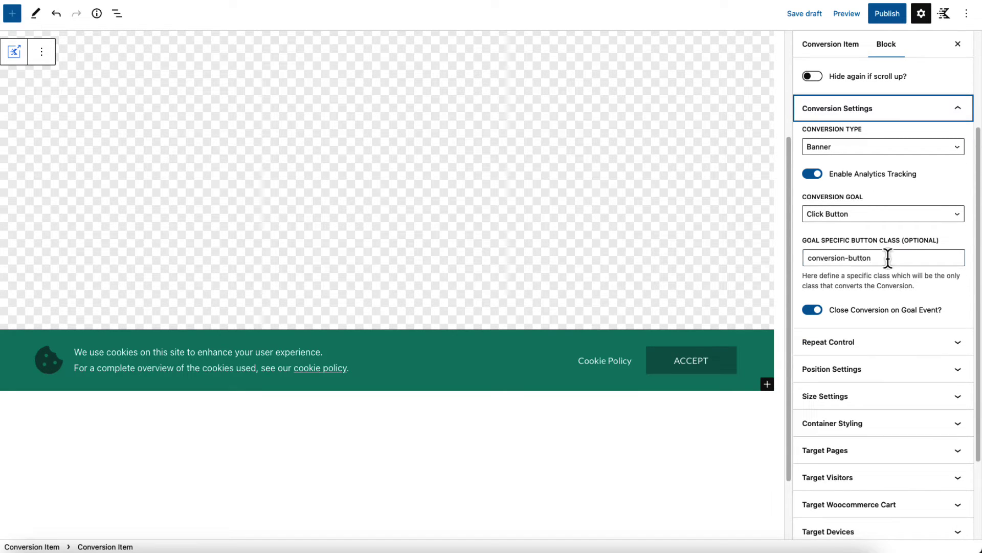
pyautogui.moveTo(888, 258); pyautogui.dragTo(802, 259)
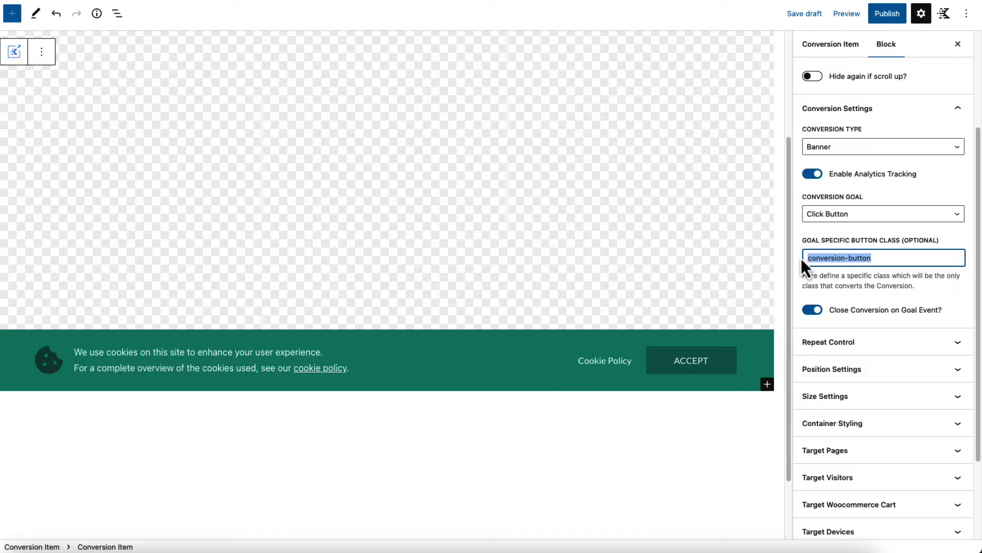
pyautogui.moveTo(880, 258); pyautogui.dragTo(809, 260)
# - Check the custom CSS class in the Accept button's settings
pyautogui.click(723, 362)
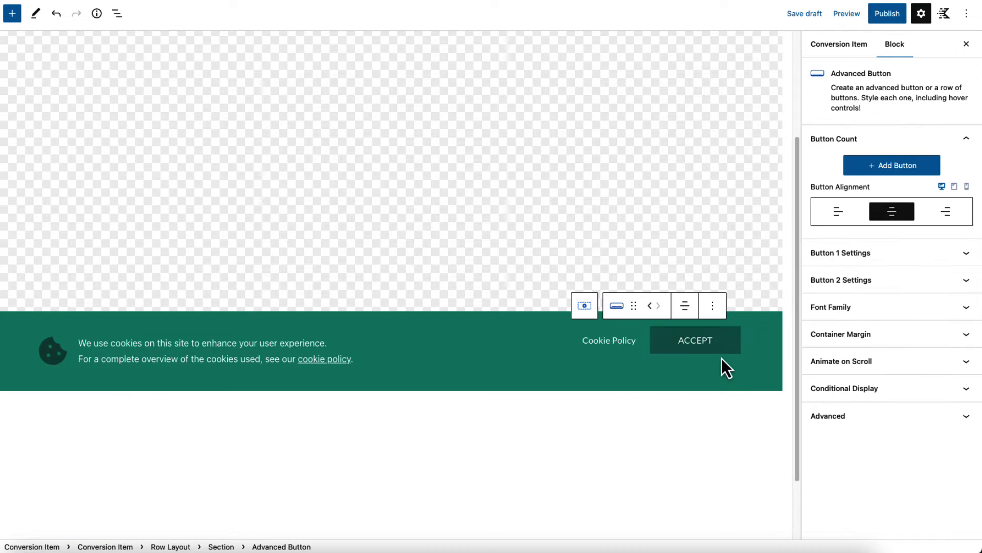
pyautogui.click(719, 343)
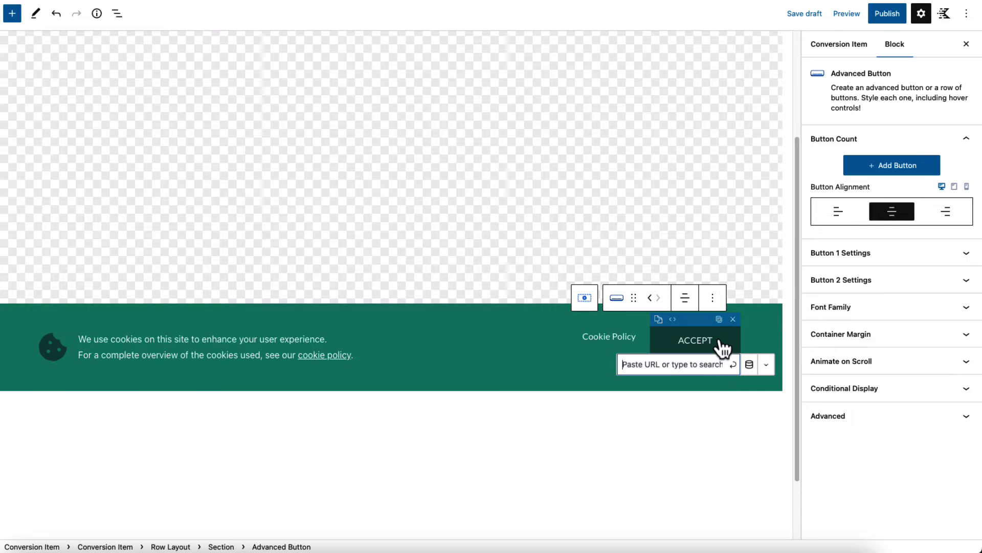
pyautogui.click(877, 417)
pyautogui.click(900, 280)
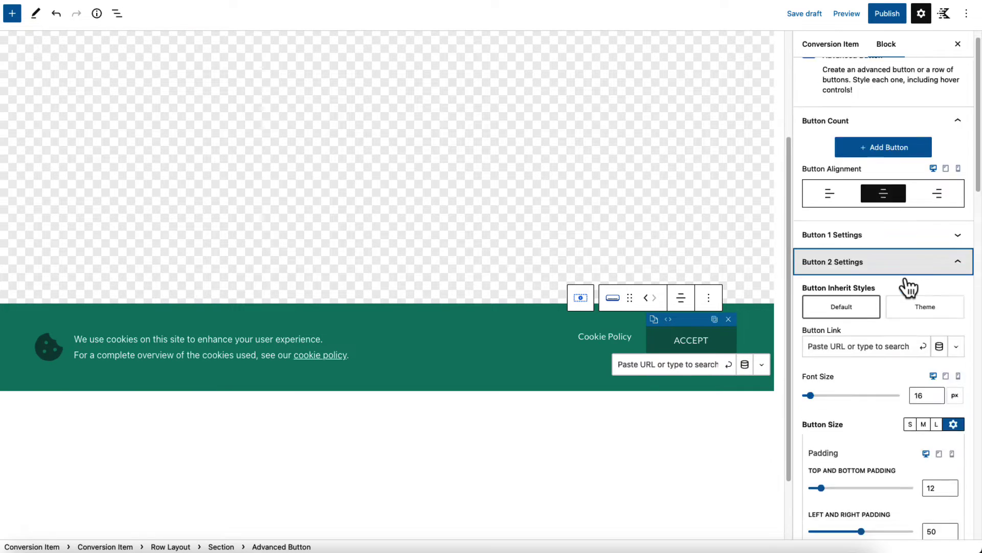
pyautogui.scroll(-10, 895, 296)
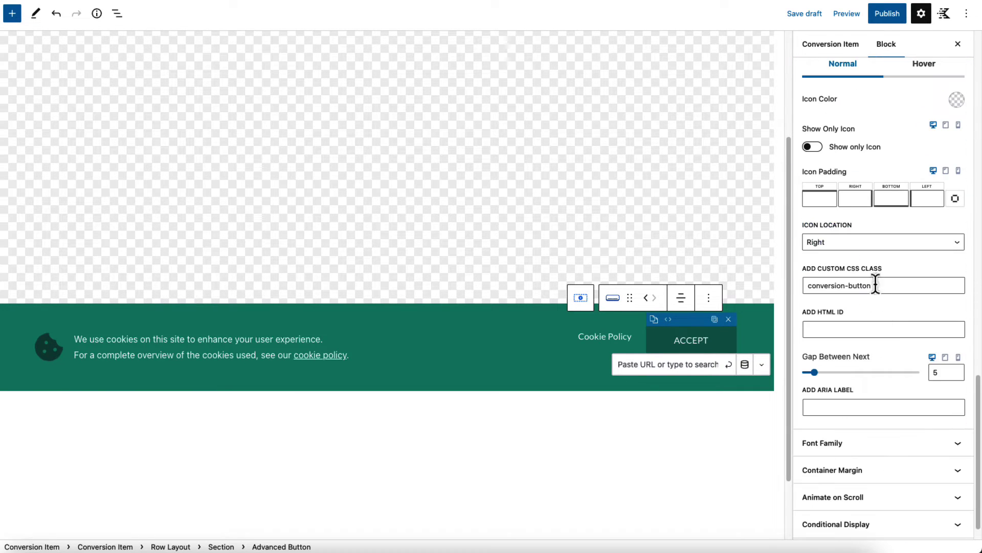
# - Check the Accept button's custom CSS class and the banner's Target Pages and Repeat Control settings
pyautogui.moveTo(876, 285); pyautogui.dragTo(803, 281)
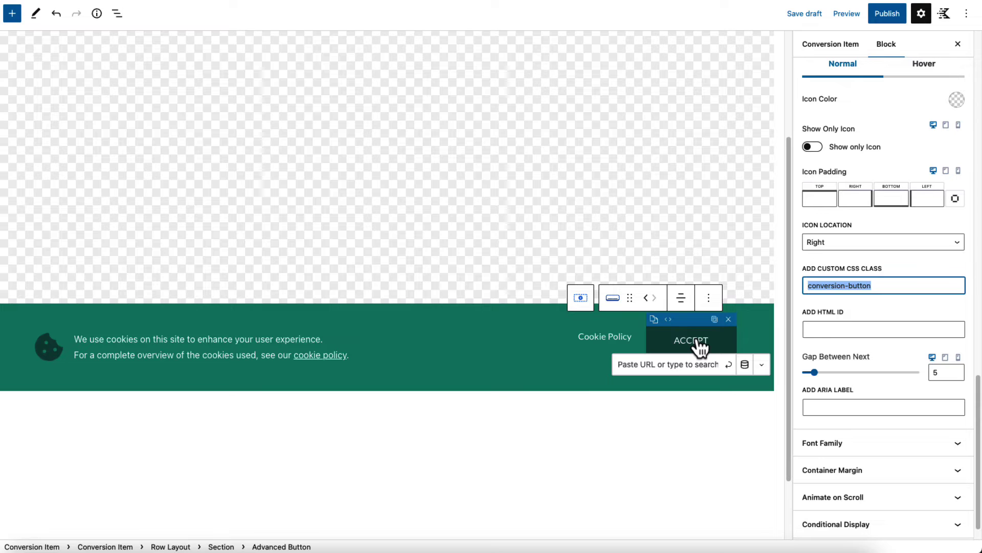
pyautogui.scroll(3, 704, 341)
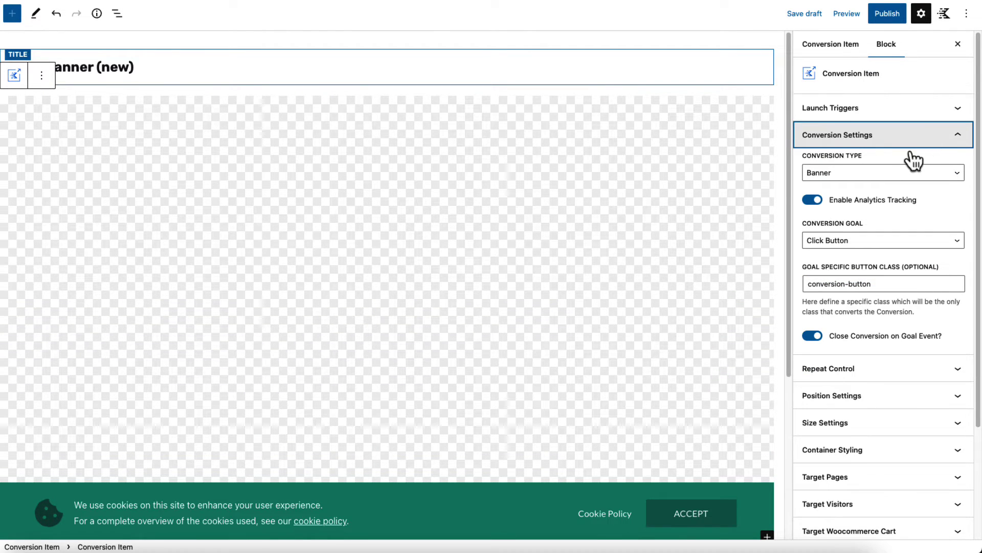
pyautogui.scroll(-3, 905, 393)
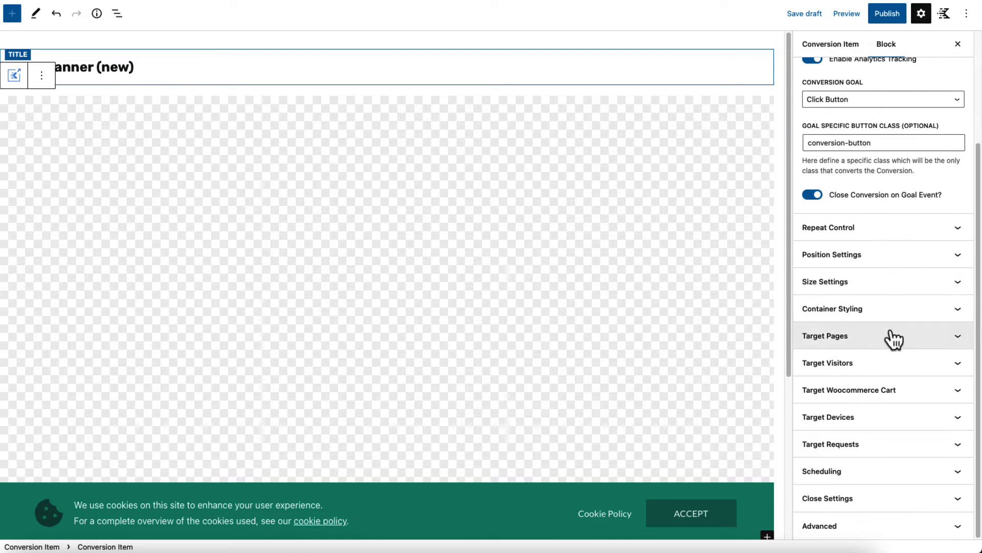
pyautogui.click(896, 338)
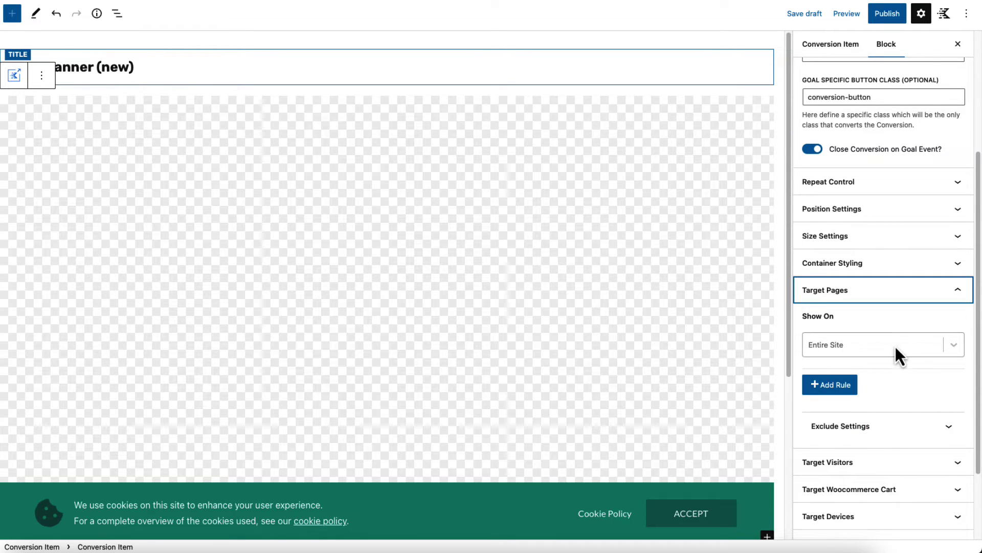
pyautogui.click(872, 185)
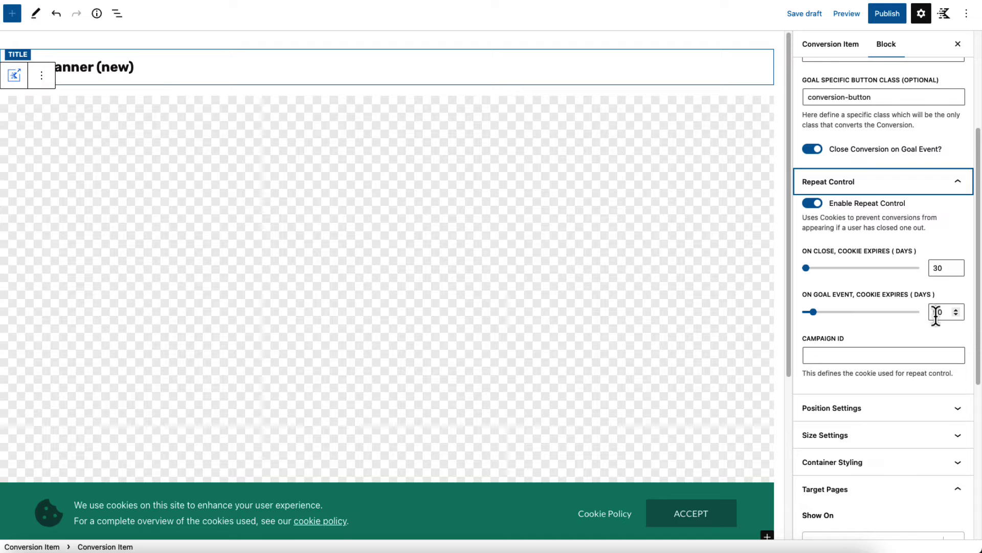
# - Publish the GDPR banner and scroll the site's live home page to trigger it
pyautogui.click(887, 19)
pyautogui.click(869, 13)
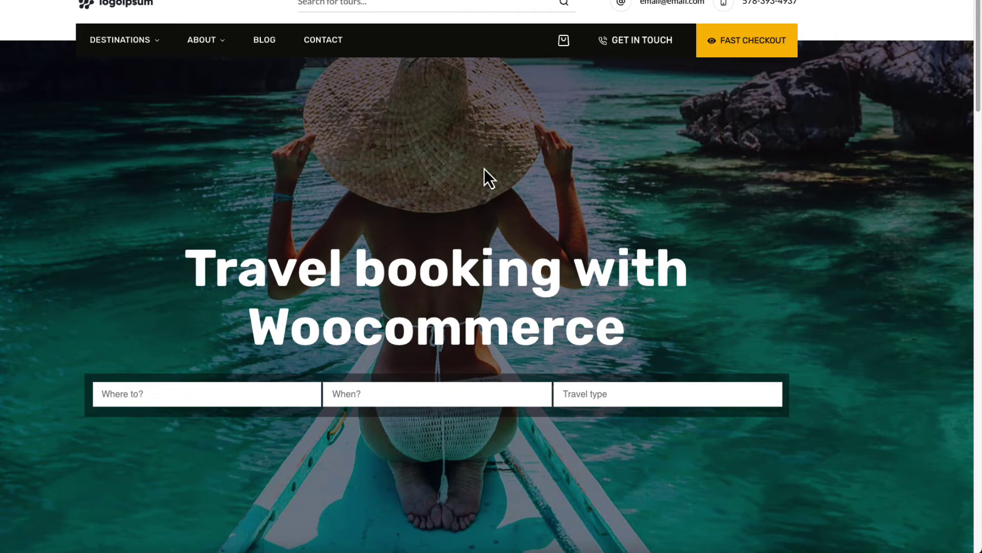
pyautogui.scroll(-5, 485, 174)
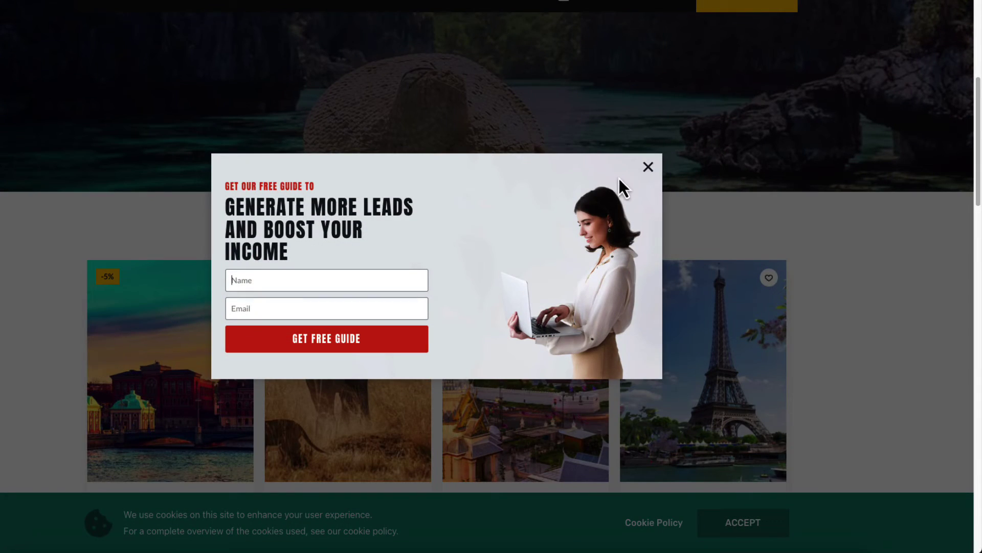
# - Close the lead popup, open the Safari in Serengeti tour page, and accept the cookie banner there
pyautogui.click(649, 167)
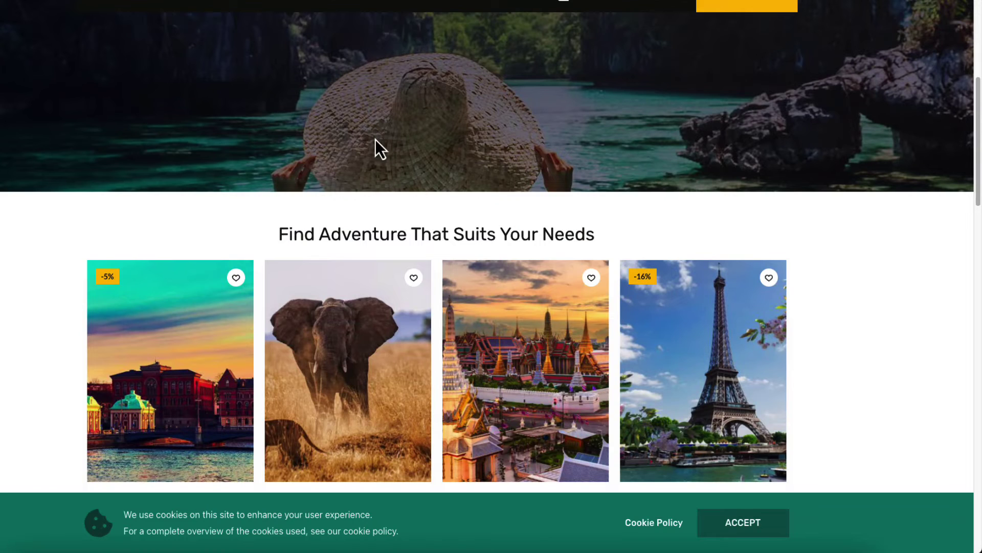
pyautogui.click(345, 330)
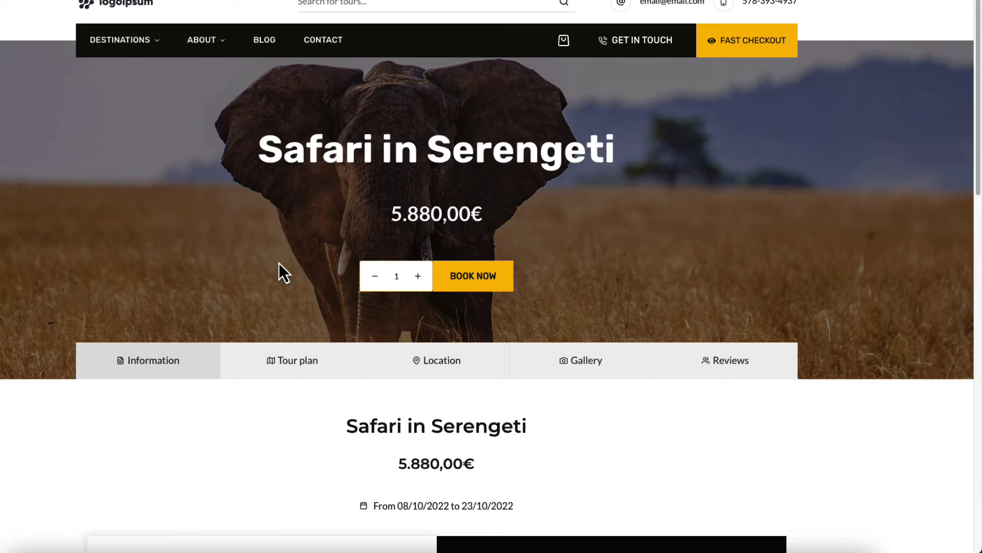
pyautogui.scroll(-7, 278, 262)
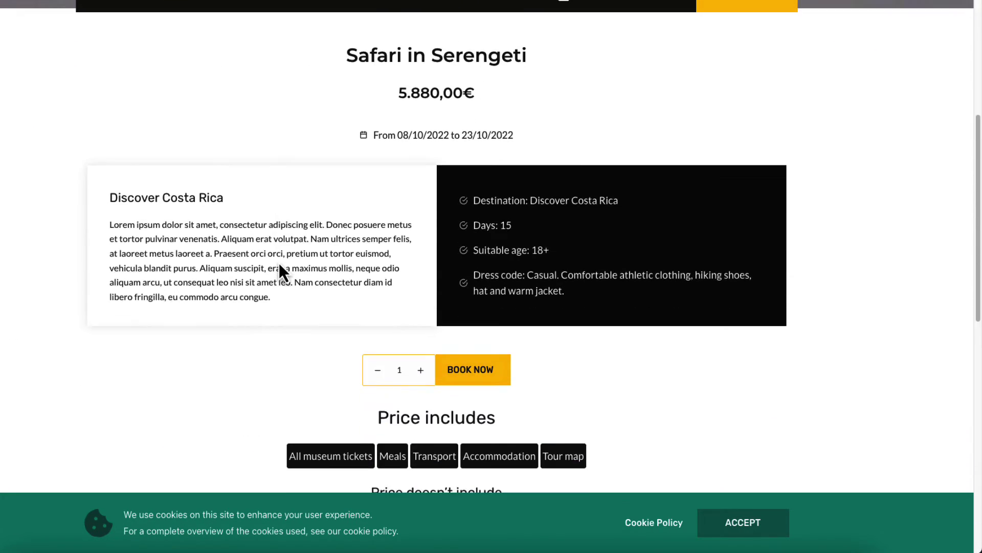
pyautogui.scroll(-2, 278, 261)
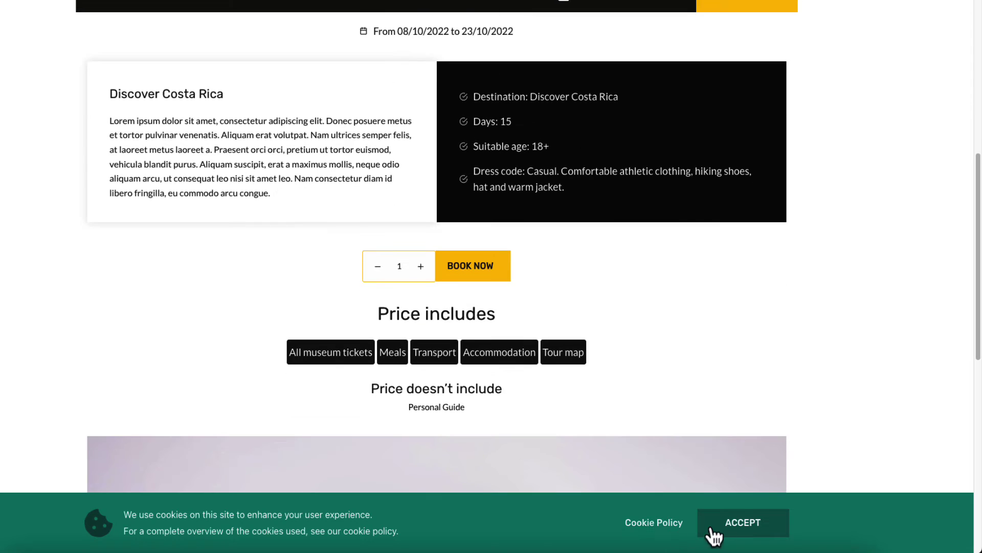
pyautogui.click(742, 524)
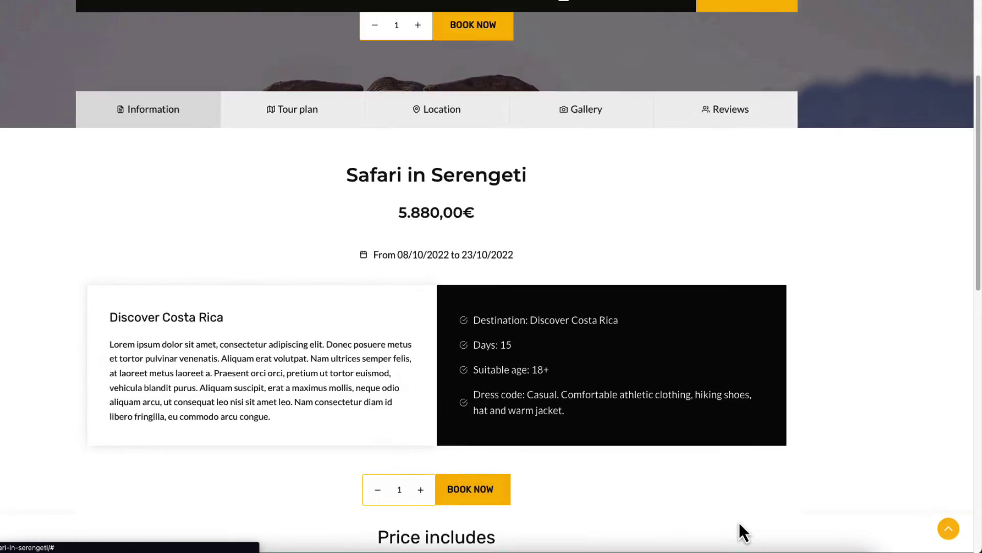
# - Open the site's Blog page and check whether the cookie banner reappears while browsing it
pyautogui.scroll(5, 736, 519)
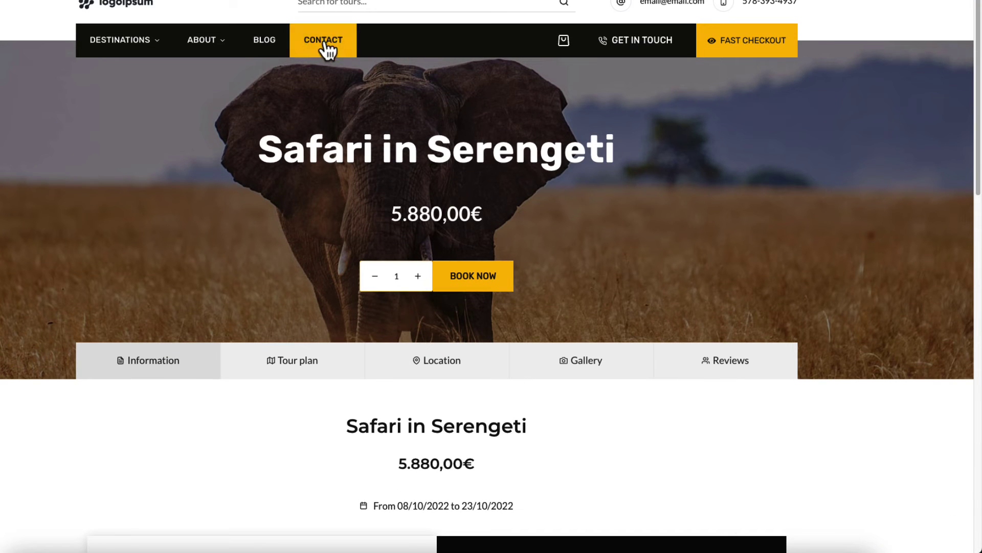
pyautogui.click(259, 47)
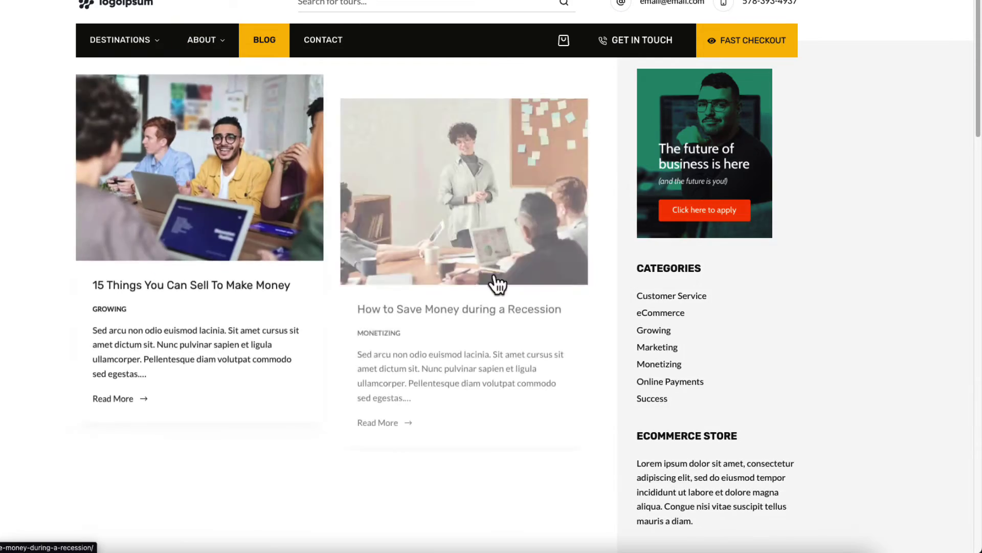
pyautogui.scroll(-20, 497, 284)
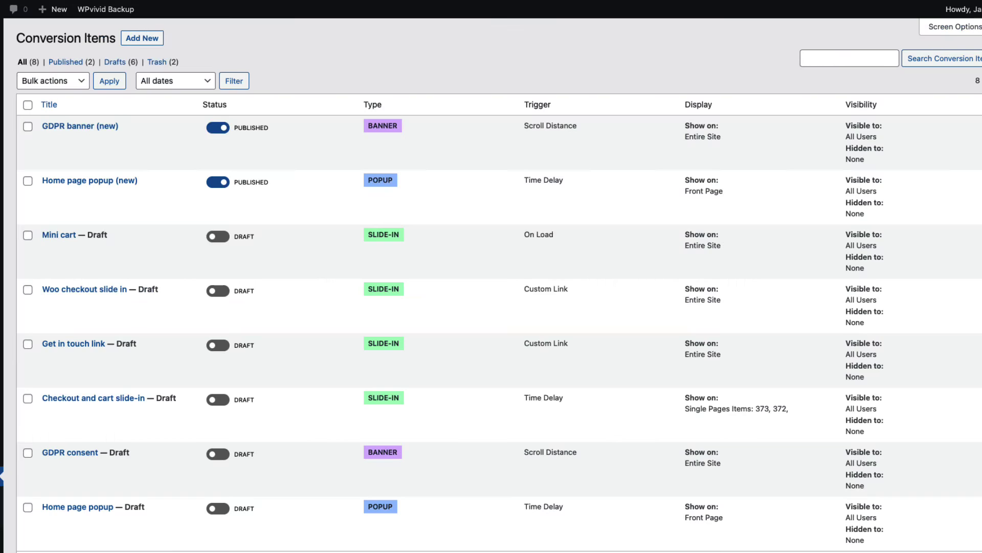
# - Create a slide-in conversion item from the "50% off for the first 50 buyers only!" template and title it "Woo slide-in"
pyautogui.click(146, 45)
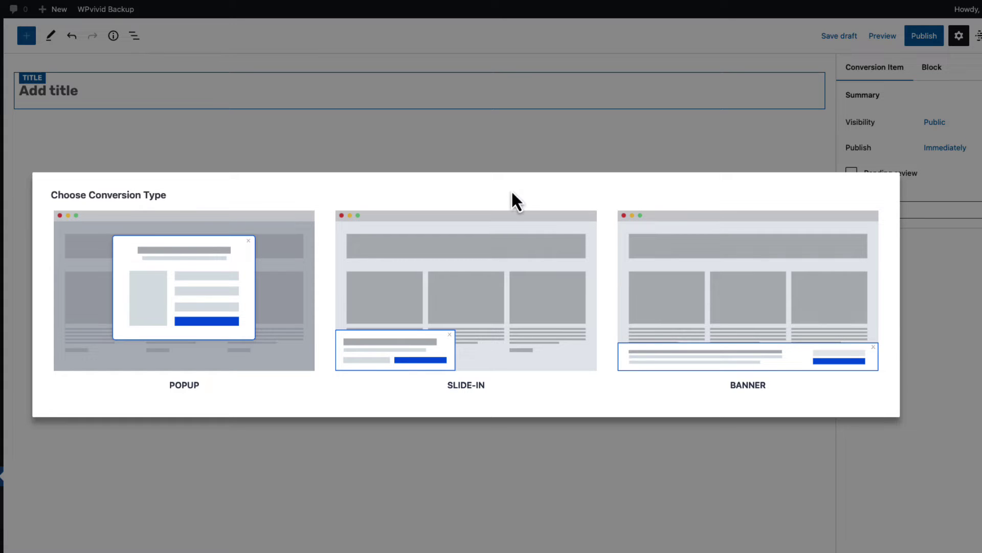
pyautogui.click(451, 305)
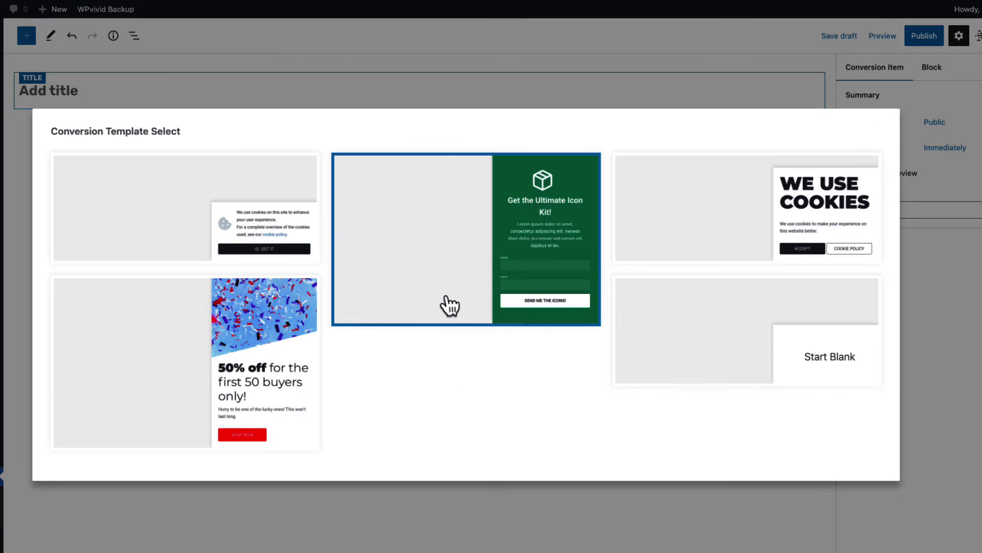
pyautogui.click(261, 337)
pyautogui.write('Woo slide-in')
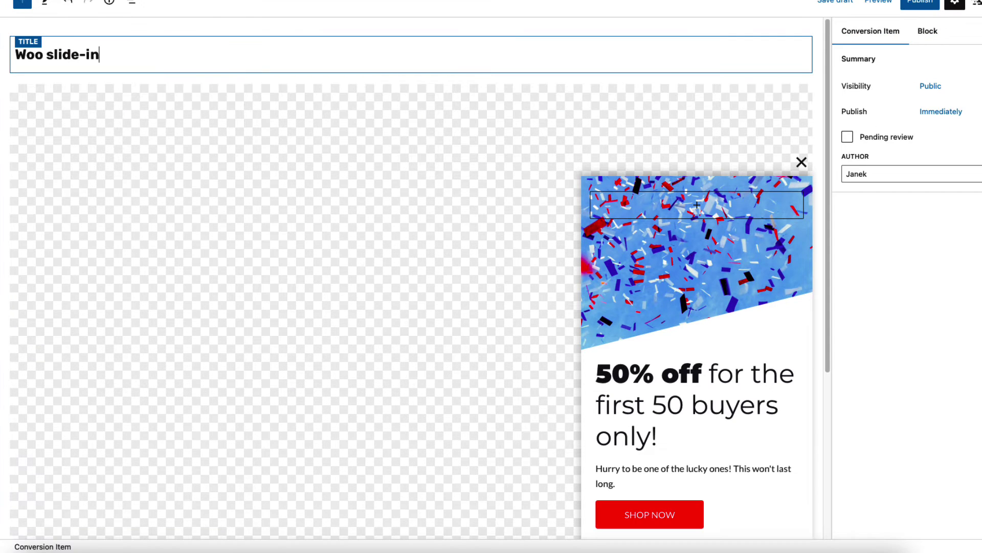
# - Set the slide-in's horizontal alignment to Left in its position settings
pyautogui.click(643, 148)
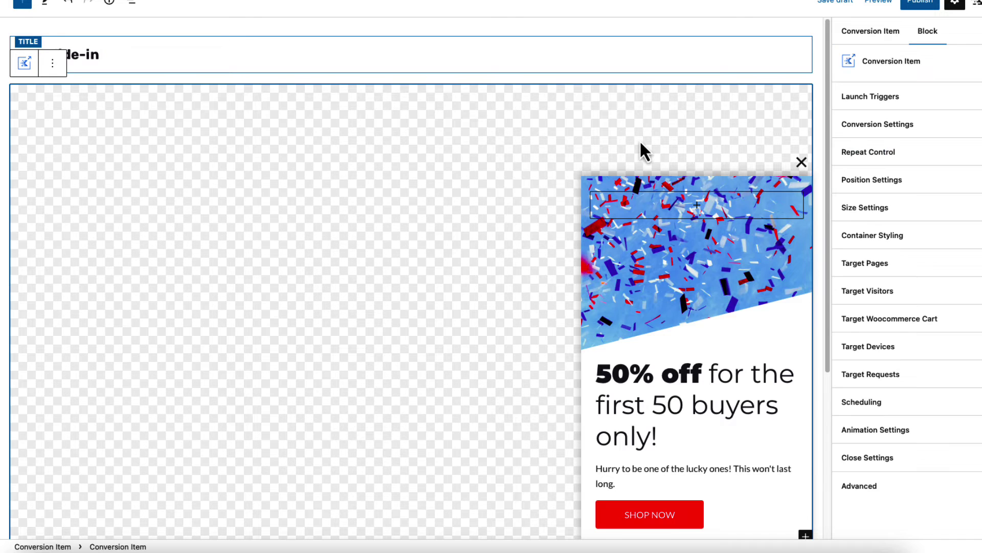
pyautogui.click(912, 178)
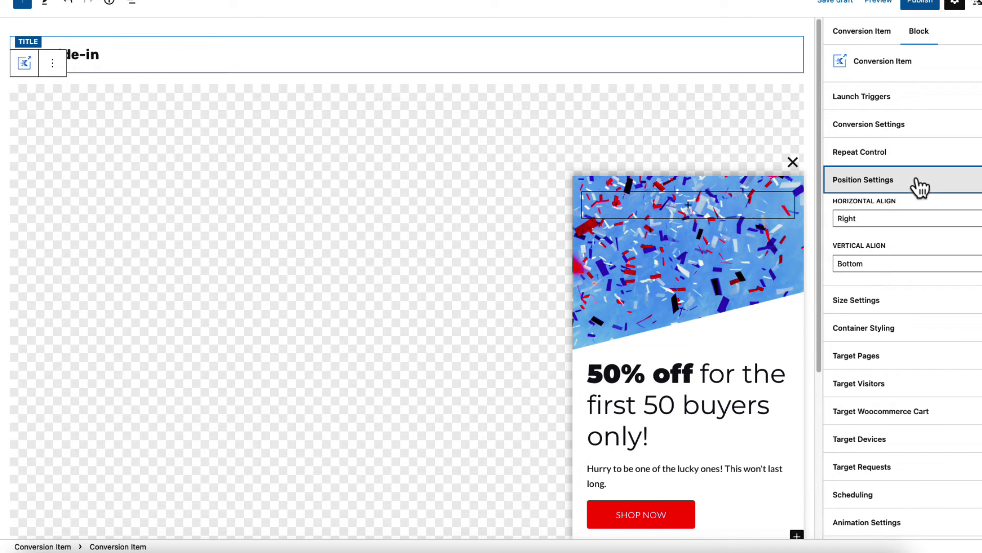
pyautogui.click(865, 219)
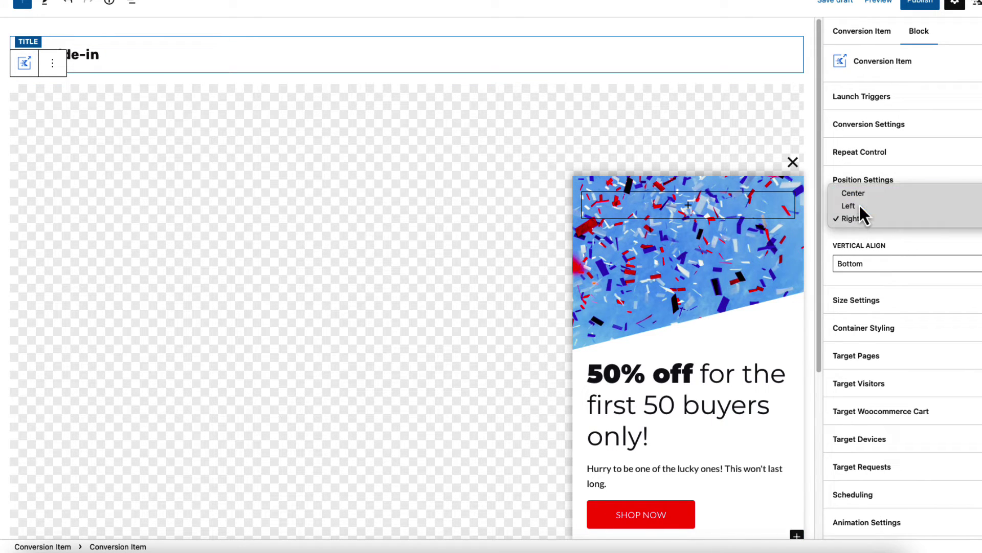
pyautogui.click(858, 205)
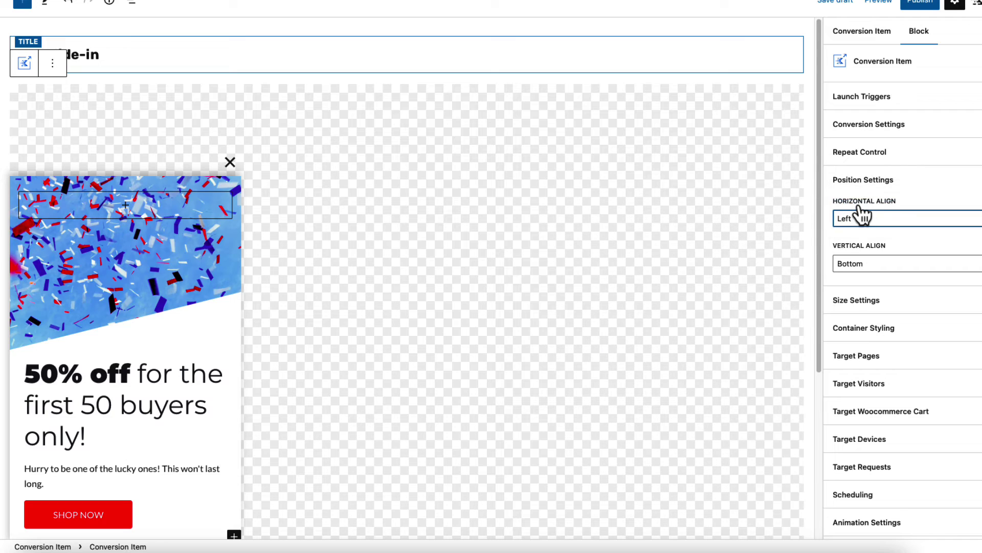
# - Replace the confetti row's background image with destinations-stockholm-banner-mobile-1024x553-1.jpg from the media library
pyautogui.click(109, 258)
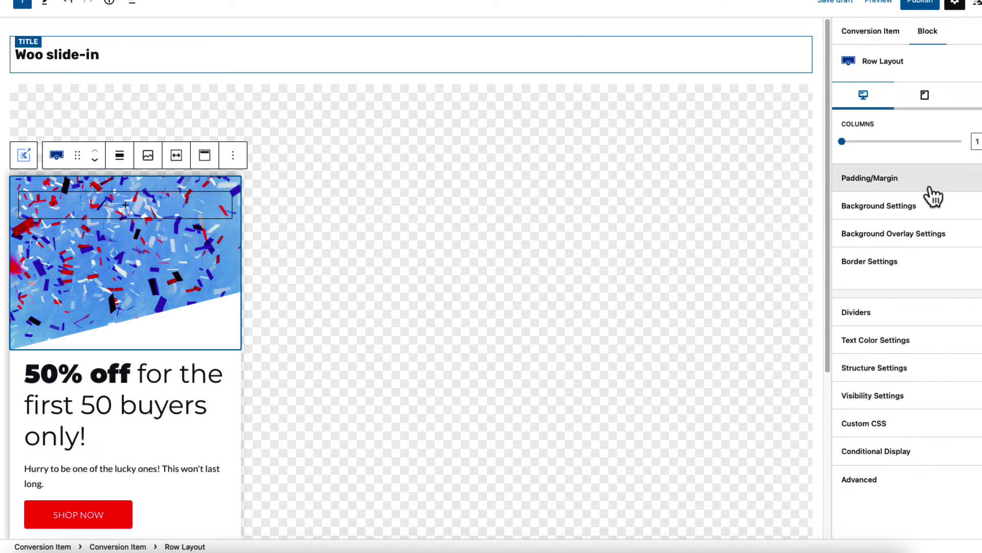
pyautogui.click(923, 212)
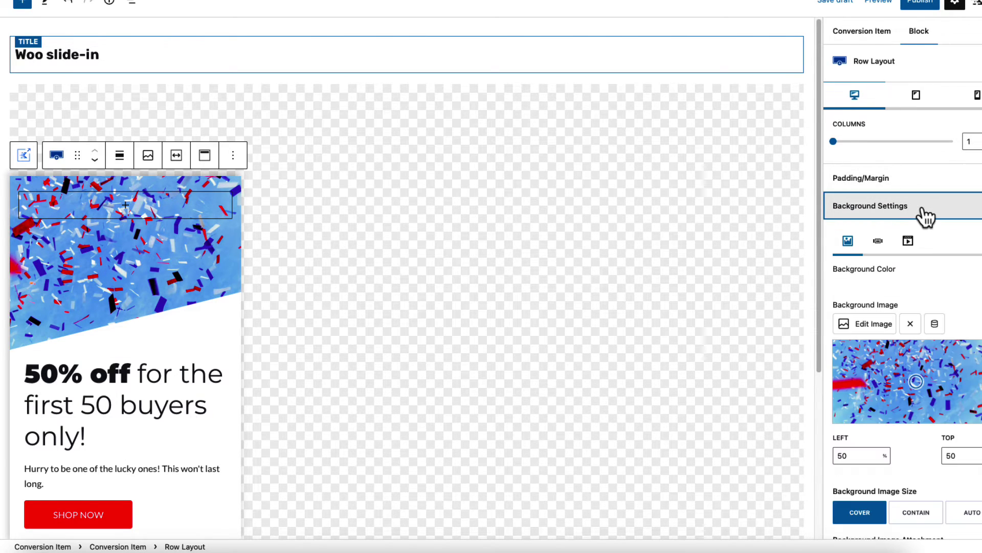
pyautogui.click(871, 325)
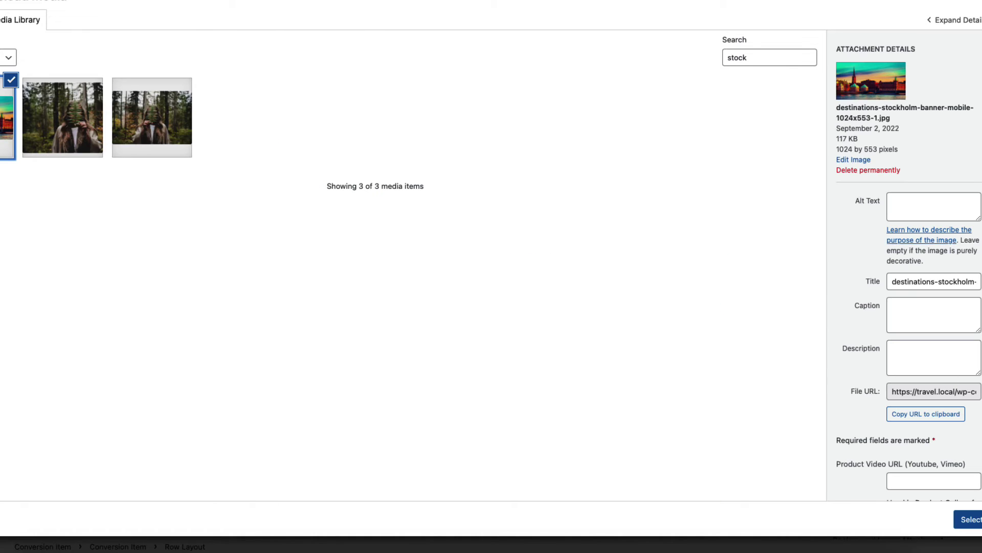
pyautogui.click(969, 518)
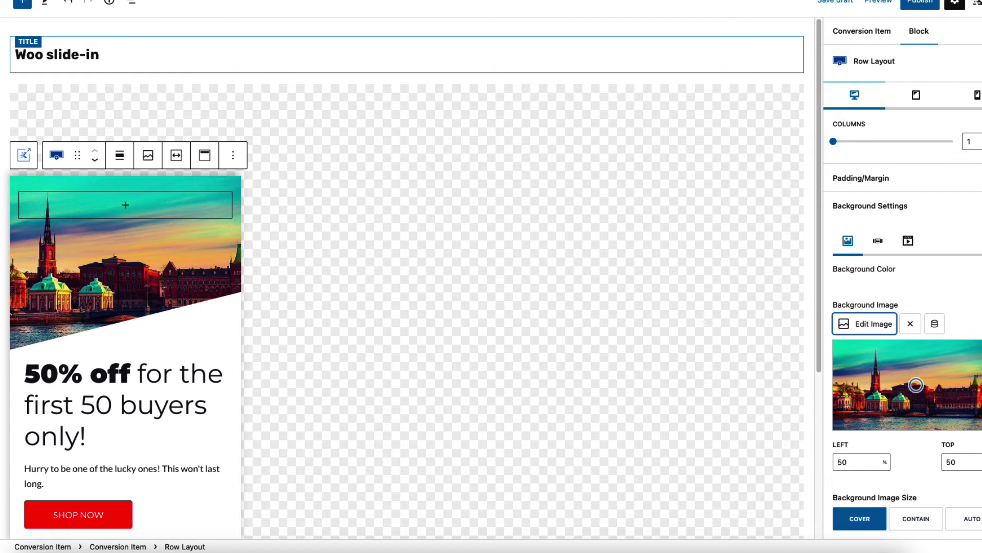
# - Change the discount in the slide-in's heading to 20% off
pyautogui.click(88, 375)
pyautogui.write('20')
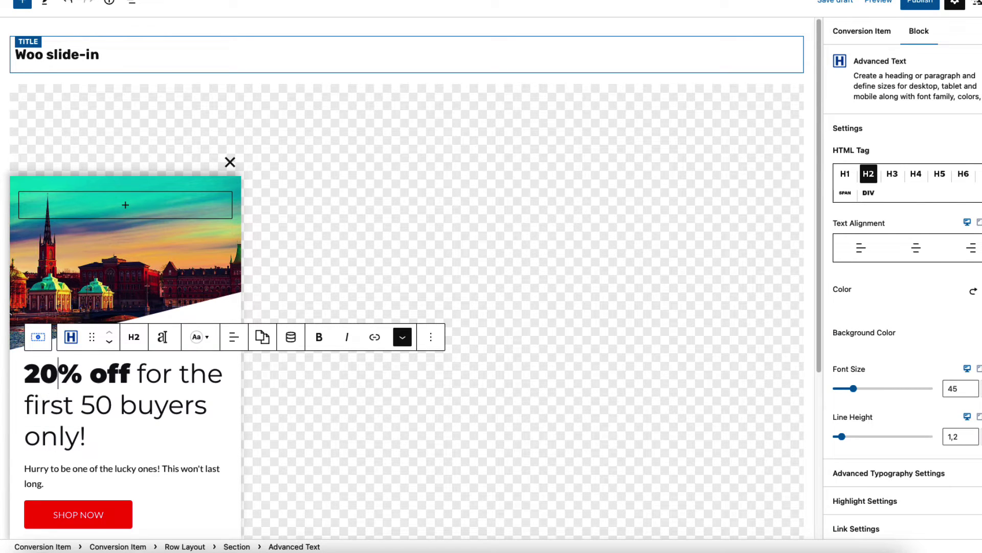
# - Replace the paragraph with "Since you have added "Xmas Fun in Tallinn" in you cart you may also consider adding "Stockholm tour" to your cart."
pyautogui.tripleClick(57, 470)
pyautogui.write('Since you have added "Xmas Fun in Tallinn" in you cart you may also consider adding "Stockholm tour" tour to your cart.')
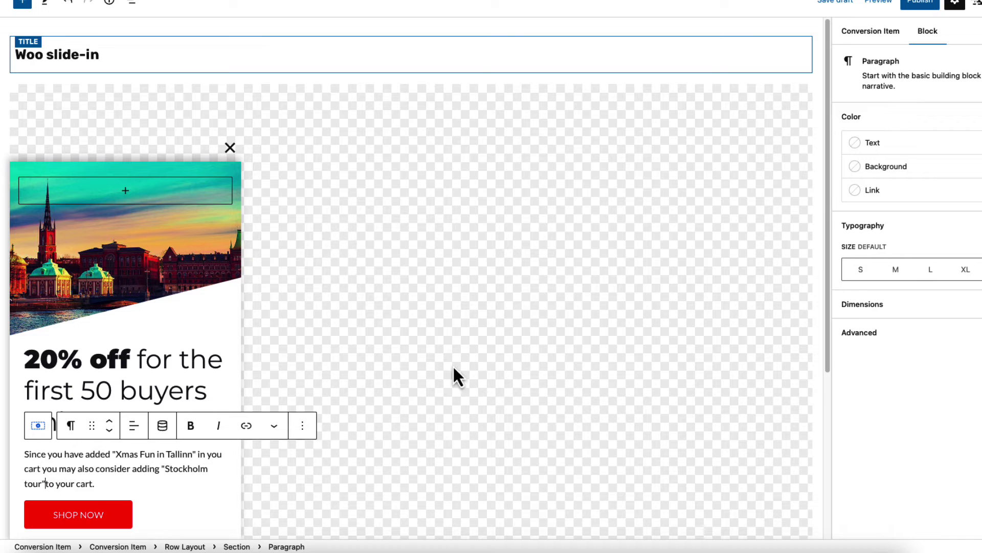
pyautogui.click(467, 364)
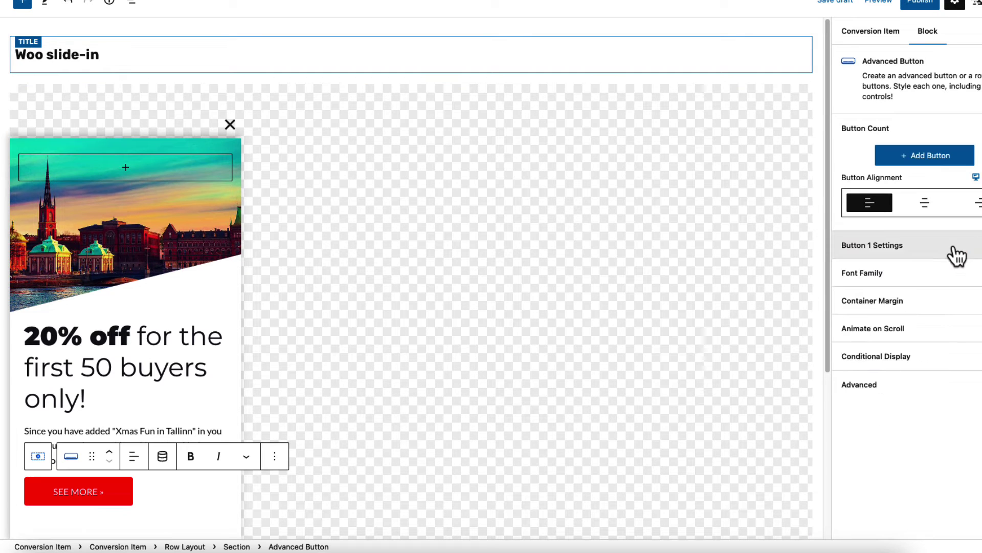
# - Label the slide-in's button "SEE MORE »" and link it to the Stockholm tour product page
pyautogui.click(956, 256)
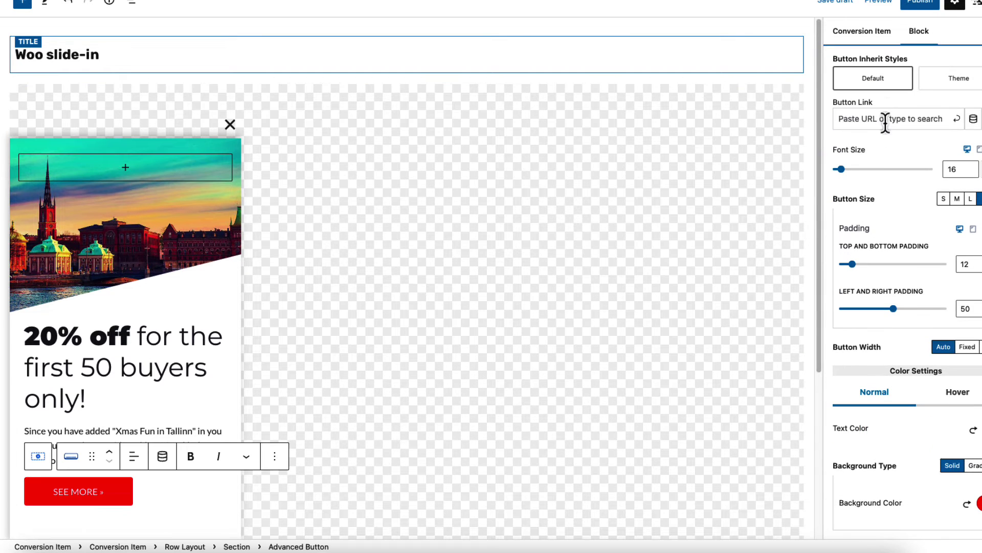
pyautogui.click(869, 122)
pyautogui.write('stock')
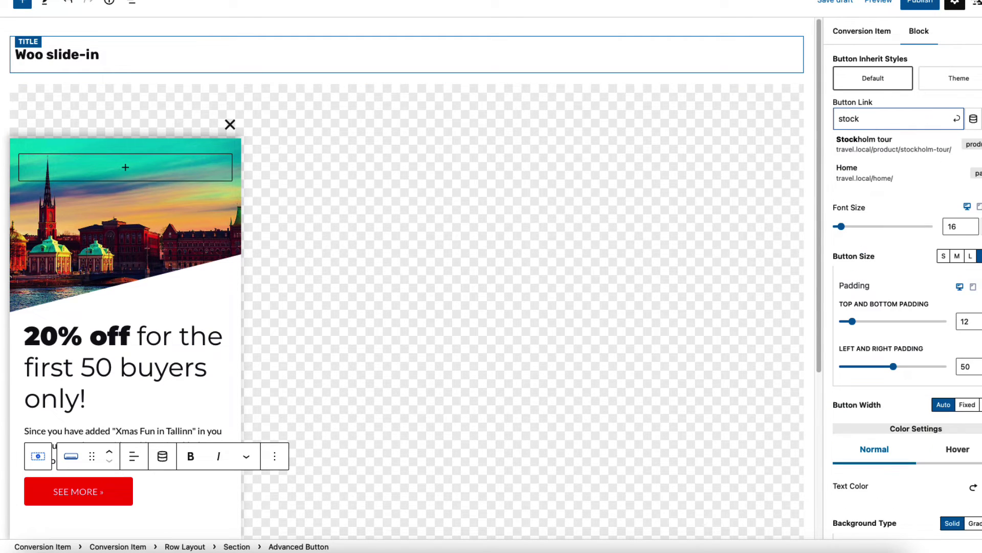
pyautogui.click(870, 147)
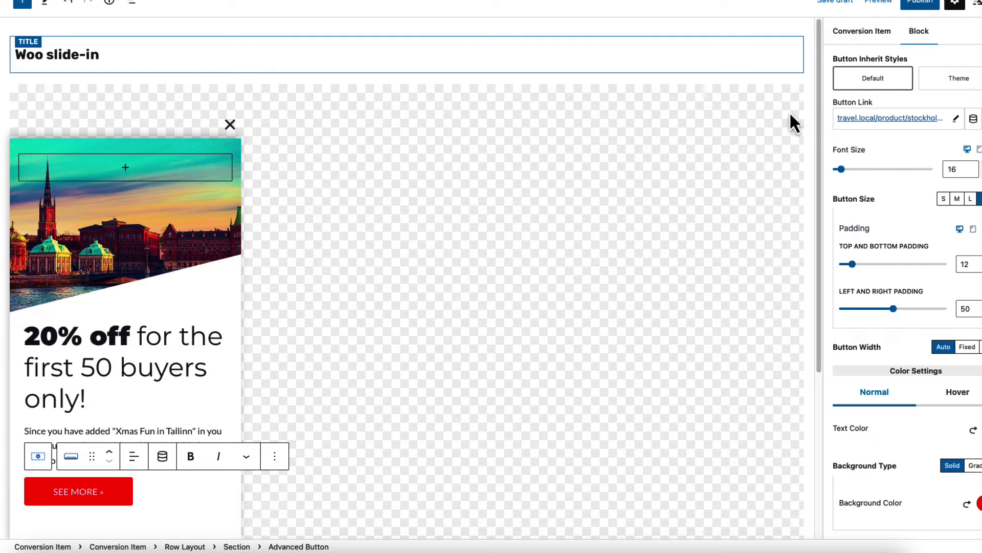
pyautogui.click(350, 99)
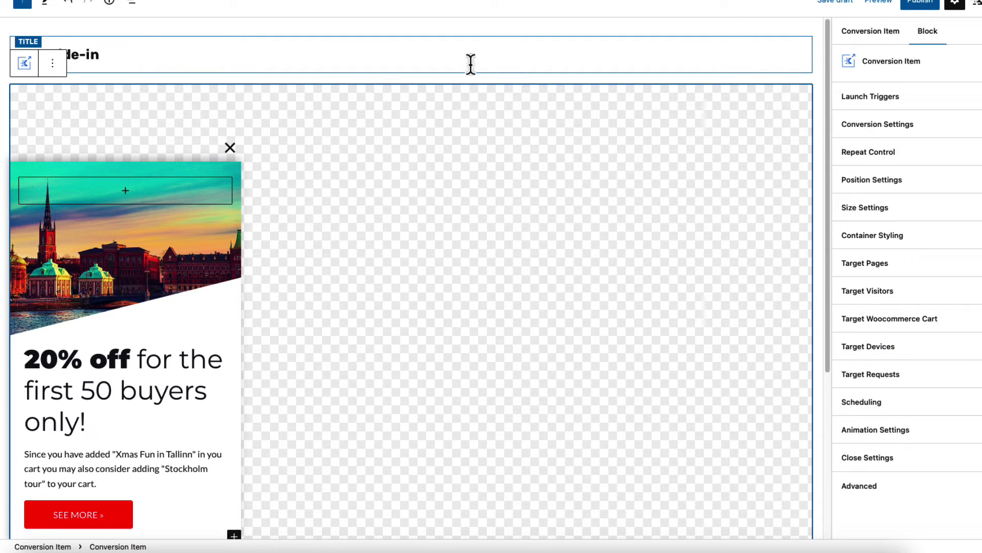
# - Set the slide-in's launch trigger to Time Delay with a delay of 3000 milliseconds
pyautogui.click(937, 97)
pyautogui.click(865, 137)
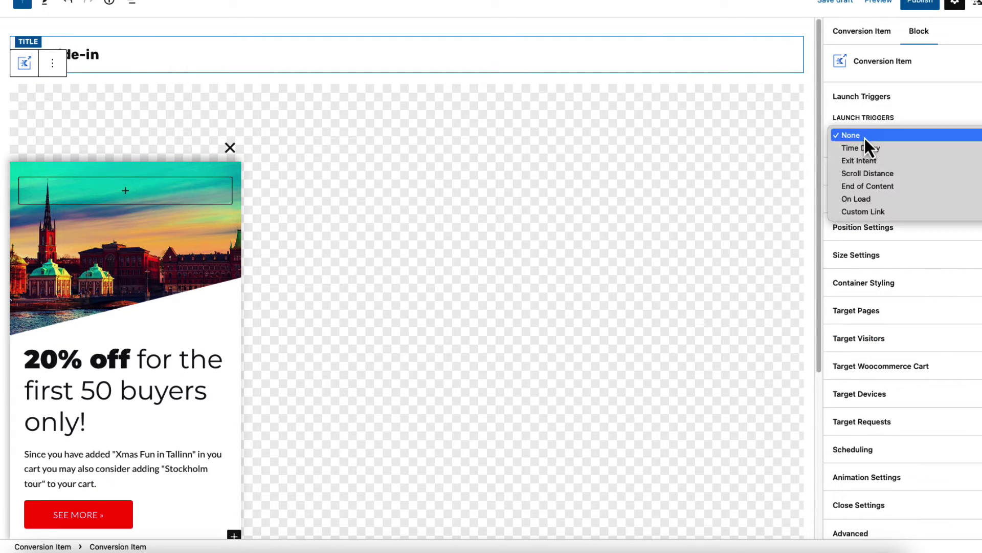
pyautogui.click(860, 149)
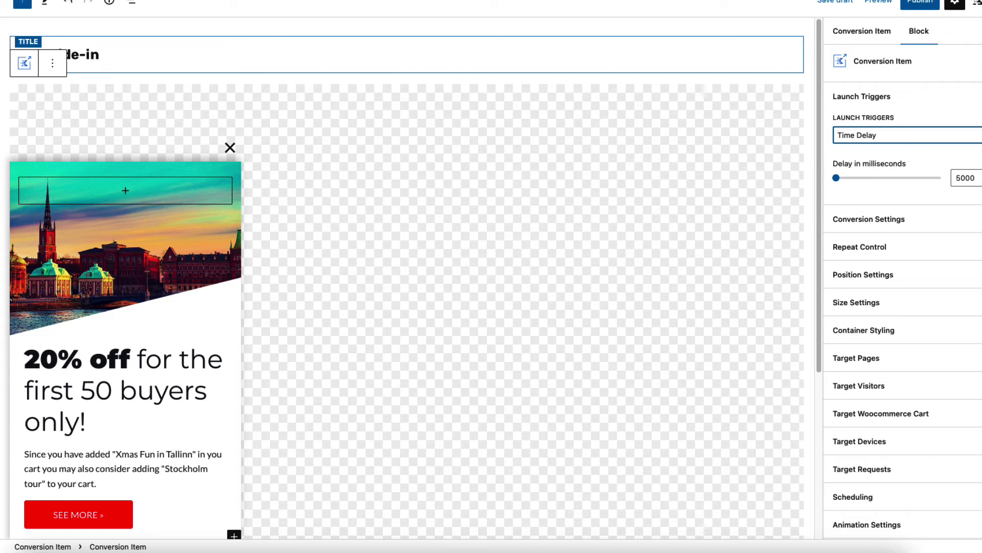
pyautogui.click(959, 178)
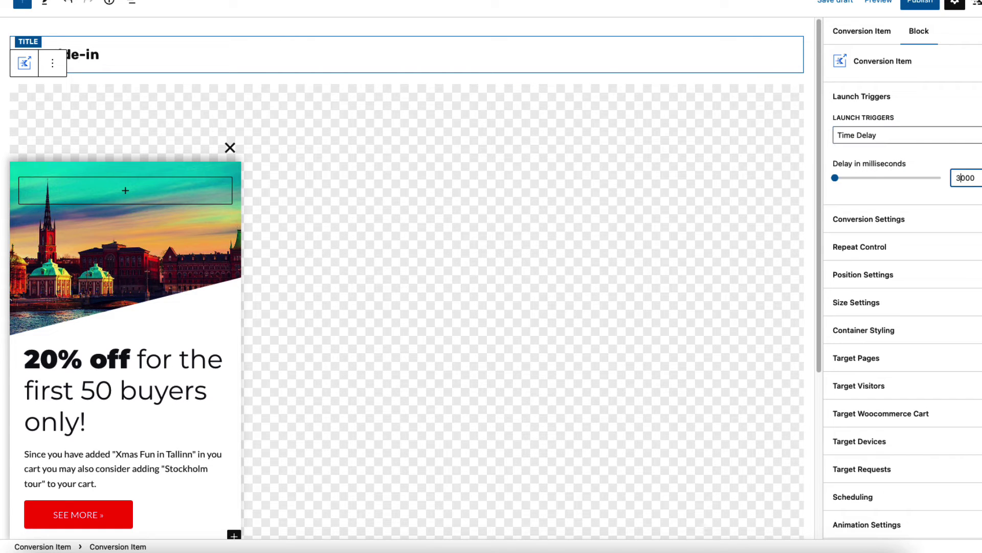
# - Set the conversion goal to Click Button with the SEE MORE button's class conversion-button, and enable closing the conversion on the goal event
pyautogui.click(911, 221)
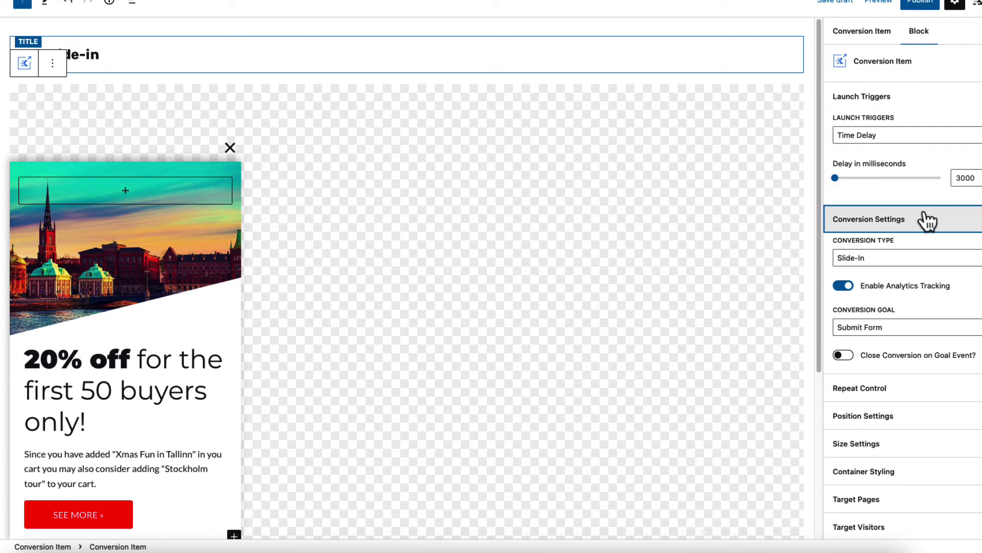
pyautogui.click(885, 330)
pyautogui.click(871, 339)
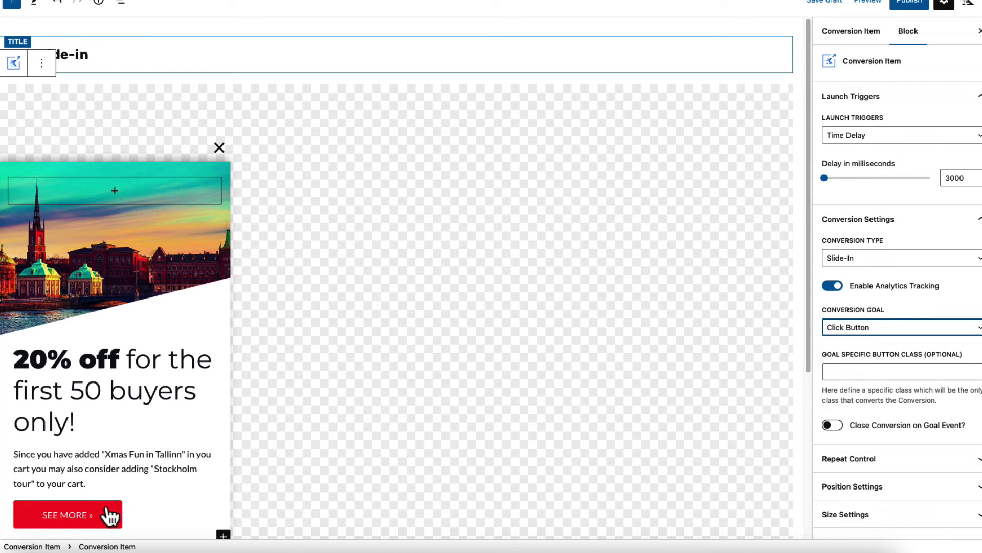
pyautogui.click(58, 514)
pyautogui.moveTo(931, 372); pyautogui.dragTo(824, 373)
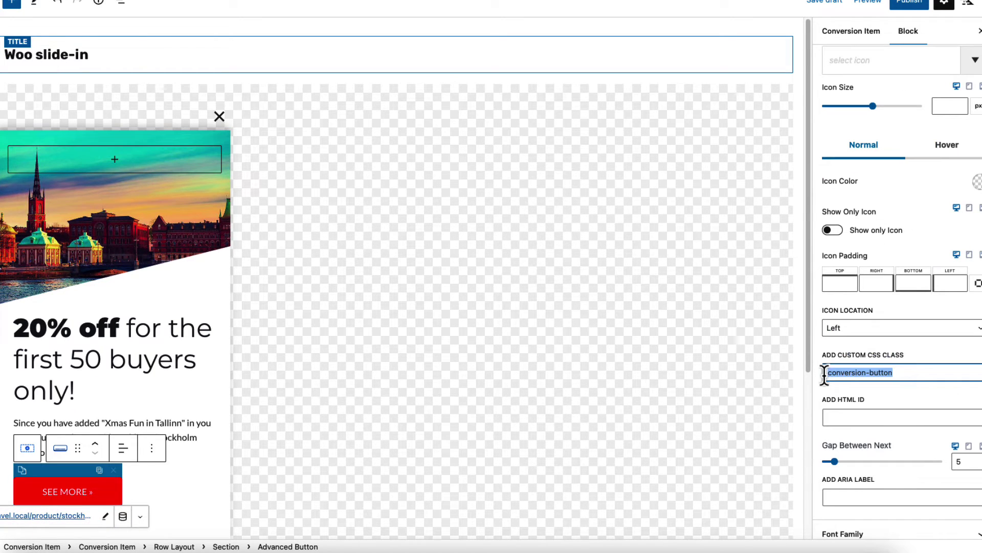
pyautogui.click(779, 271)
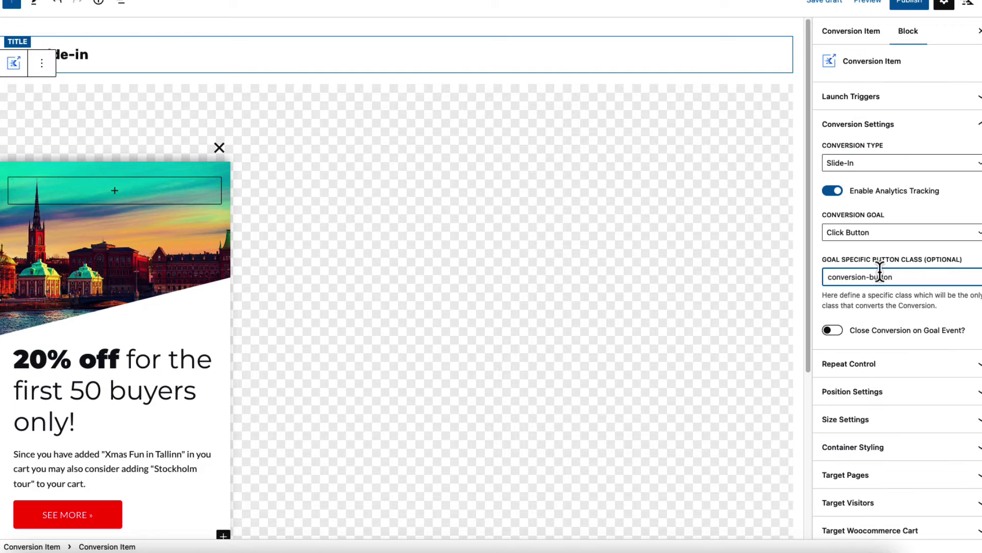
pyautogui.click(834, 330)
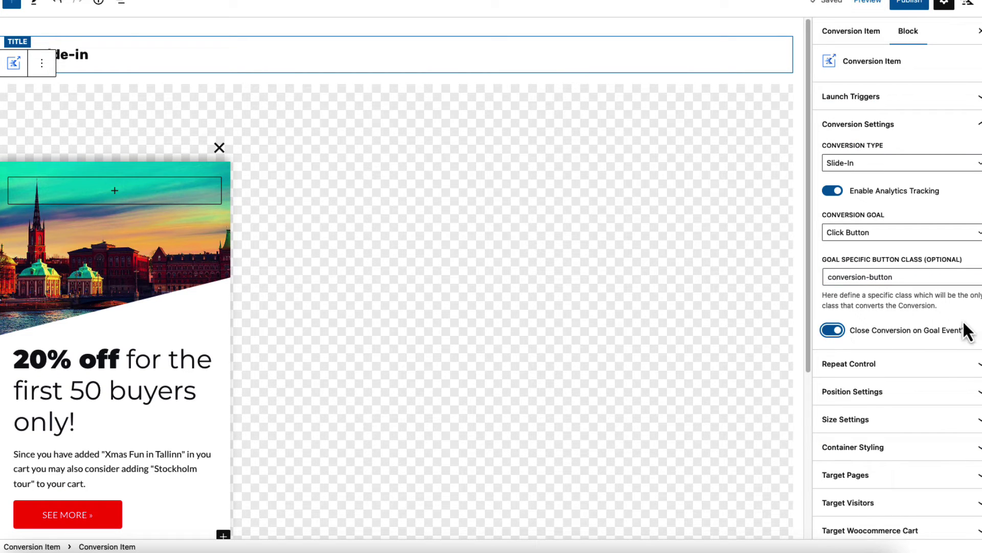
pyautogui.click(916, 364)
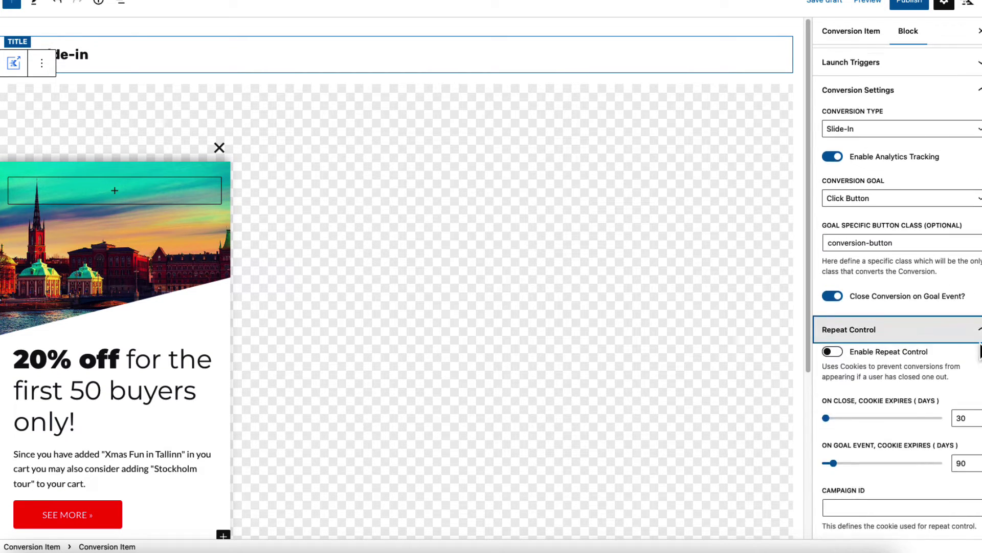
pyautogui.scroll(-4, 960, 302)
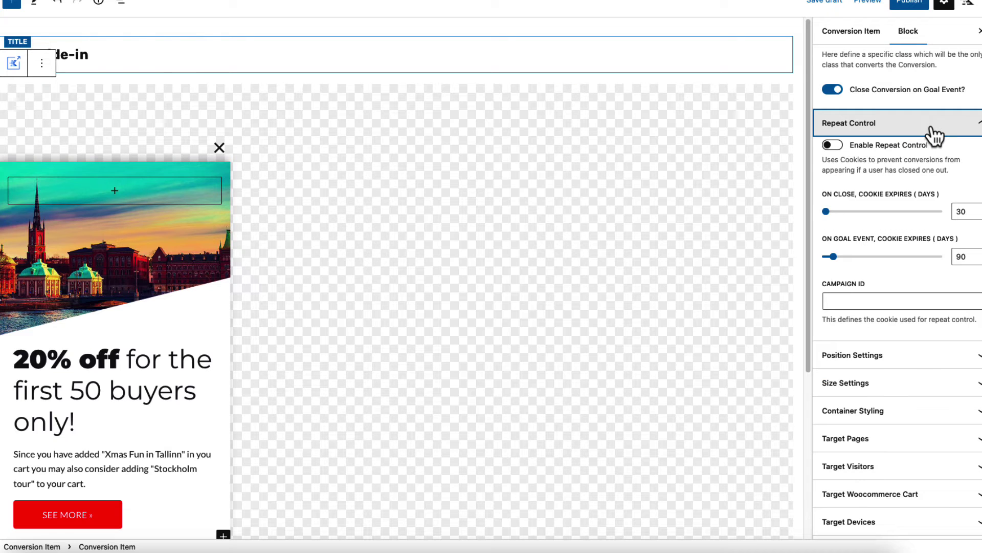
pyautogui.click(934, 132)
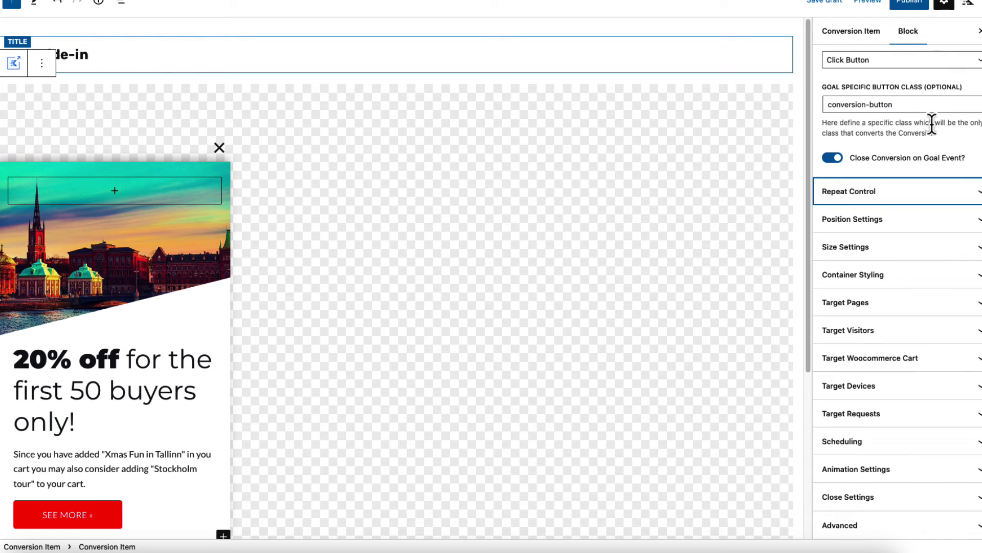
# - Target the slide-in to Single Pages, with the pages selected individually
pyautogui.click(903, 304)
pyautogui.click(866, 364)
pyautogui.scroll(-8, 895, 431)
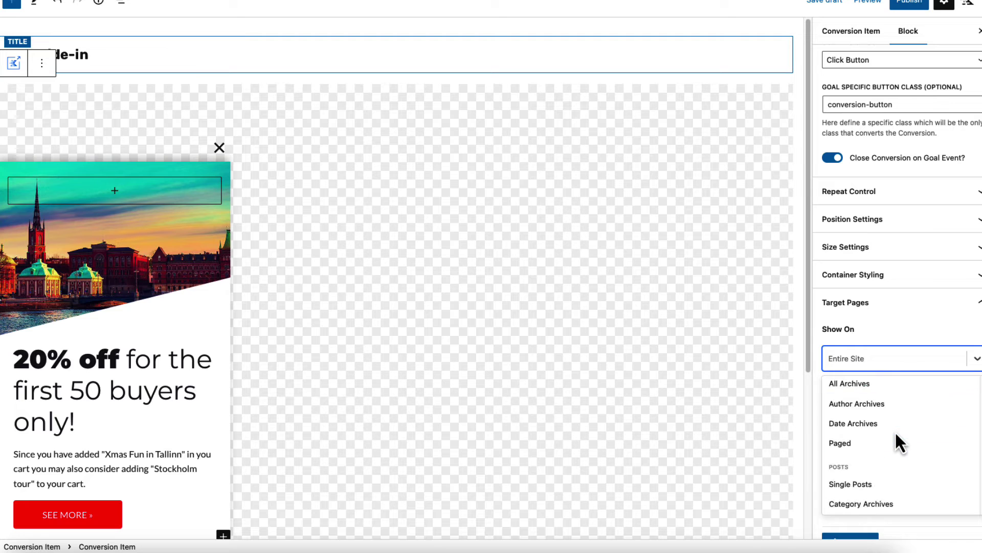
pyautogui.click(896, 432)
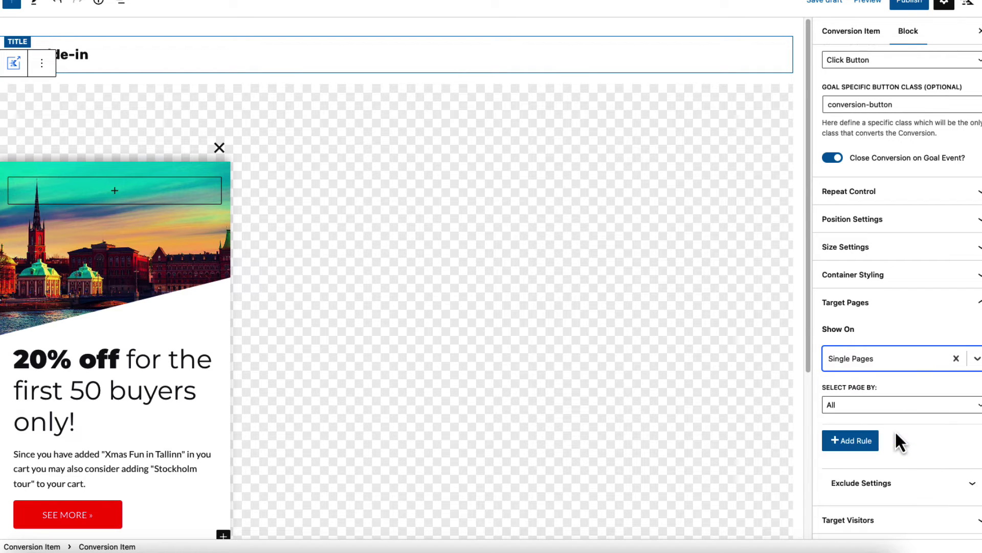
pyautogui.click(877, 408)
pyautogui.click(849, 440)
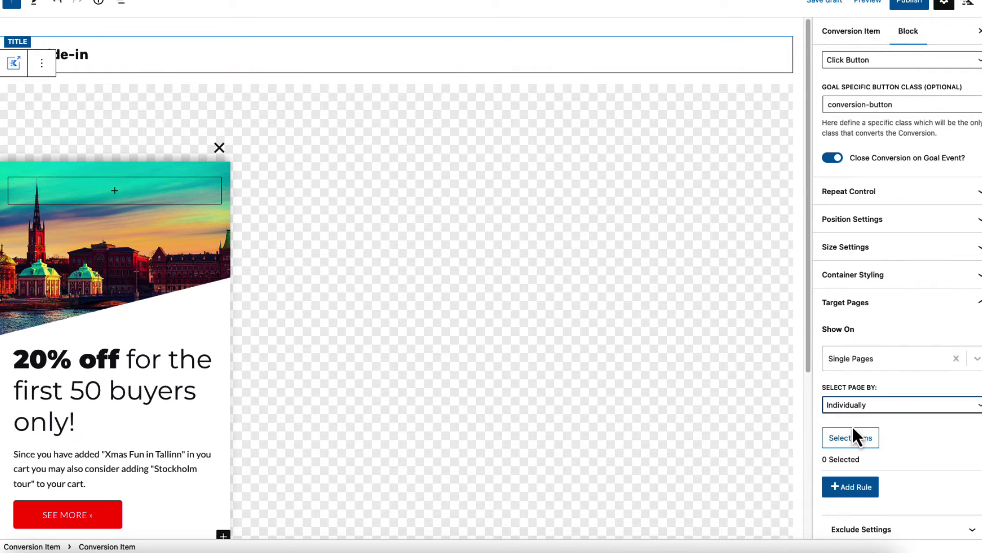
# - Choose the Cart and Checkout pages as the targeted pages
pyautogui.click(848, 439)
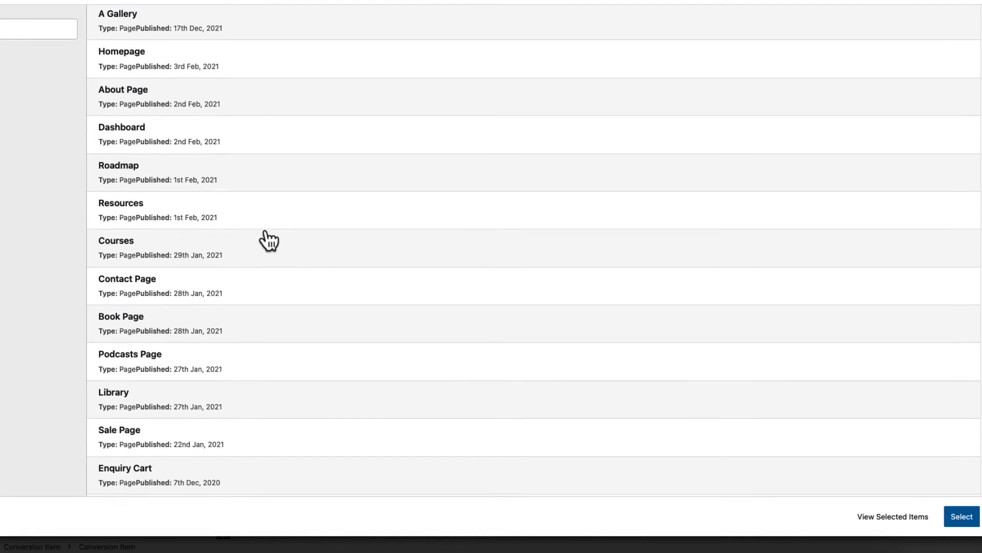
pyautogui.scroll(-10, 268, 239)
pyautogui.click(185, 400)
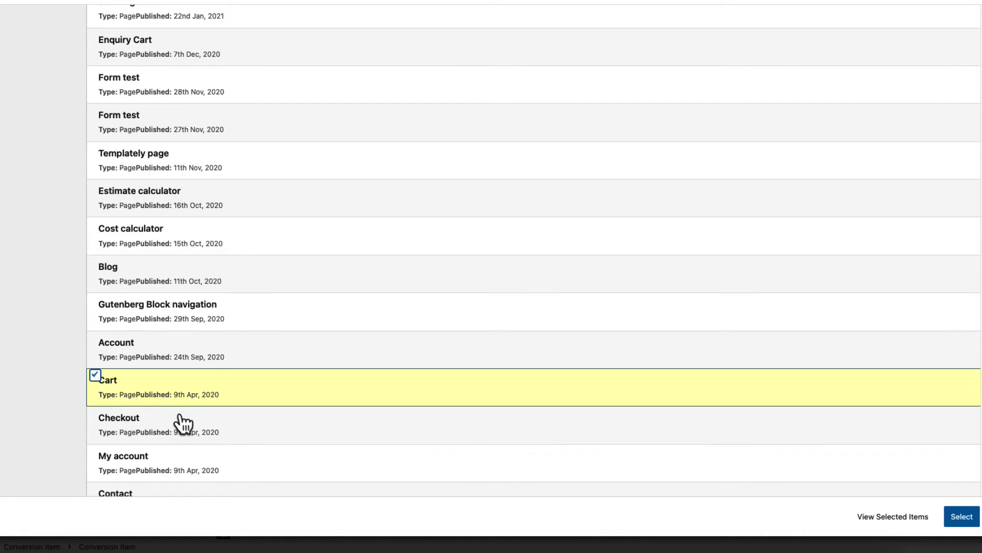
pyautogui.click(182, 425)
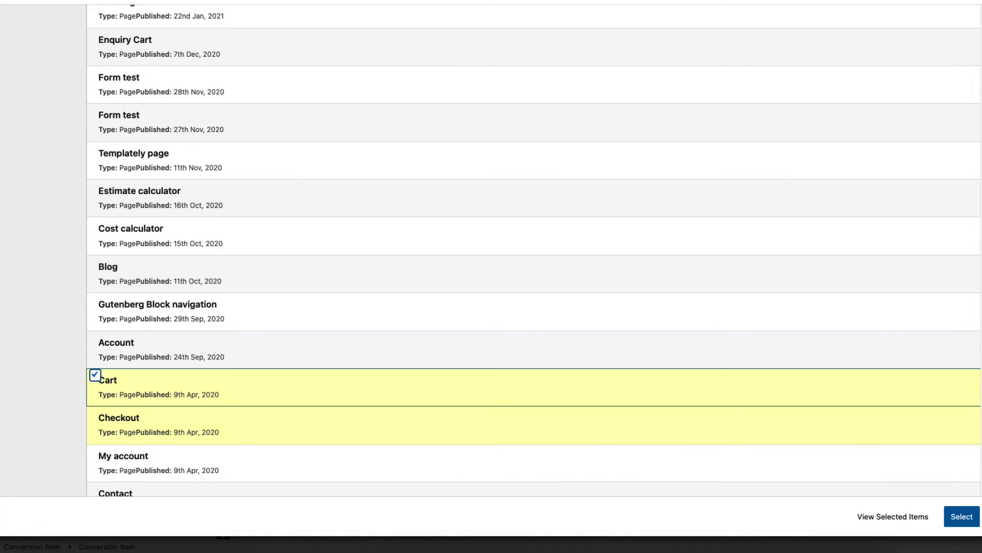
pyautogui.click(962, 516)
# - Limit the slide-in's target devices to Desktop and Tablet
pyautogui.click(911, 395)
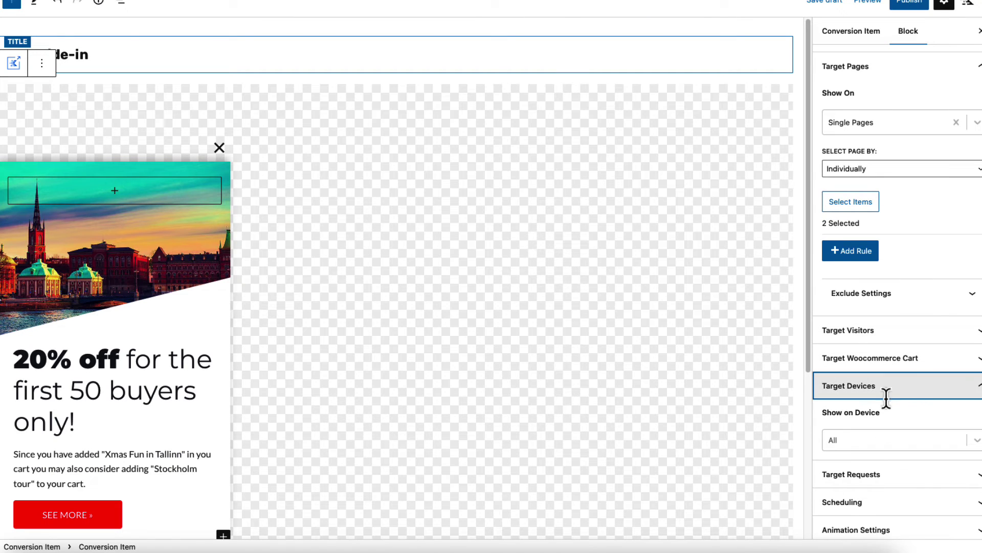
pyautogui.click(849, 445)
pyautogui.click(850, 468)
pyautogui.click(882, 444)
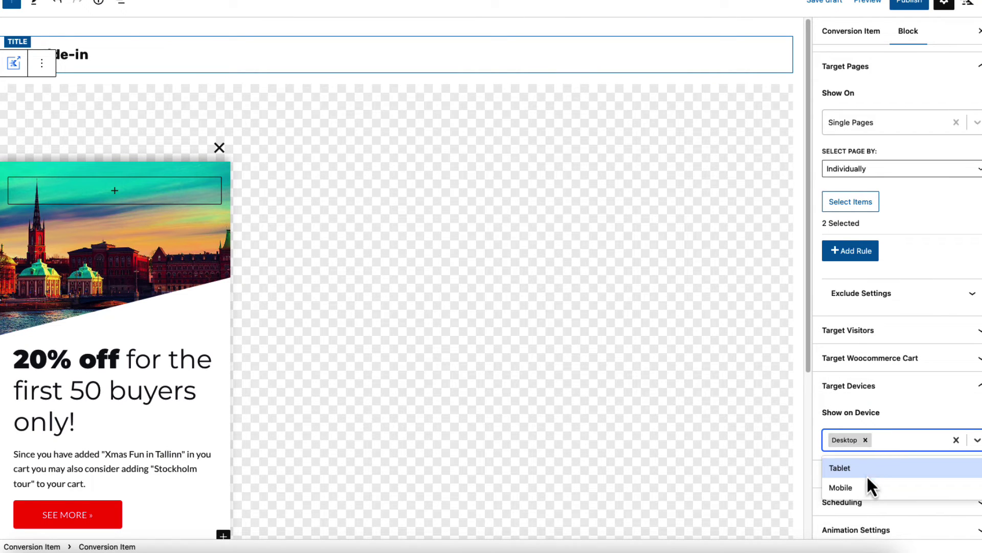
pyautogui.click(854, 468)
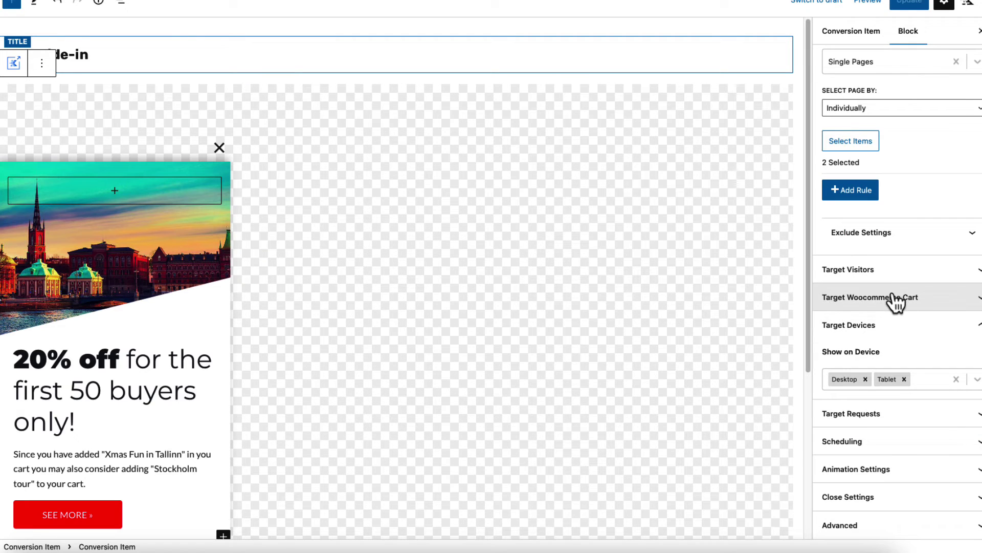
# - Show the slide-in only if specific products are in the WooCommerce cart, choosing Xmas fun in Tallinn as the product
pyautogui.click(898, 305)
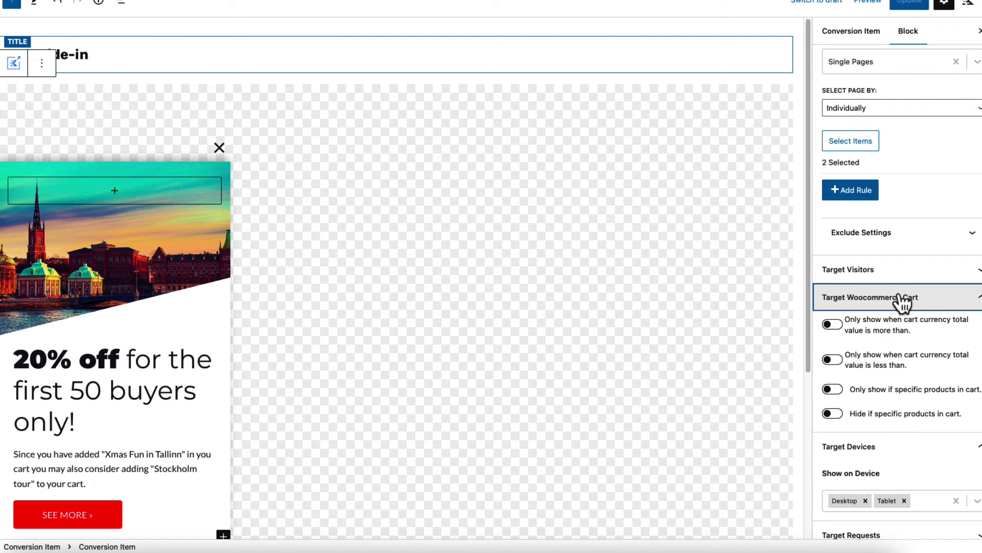
pyautogui.click(835, 388)
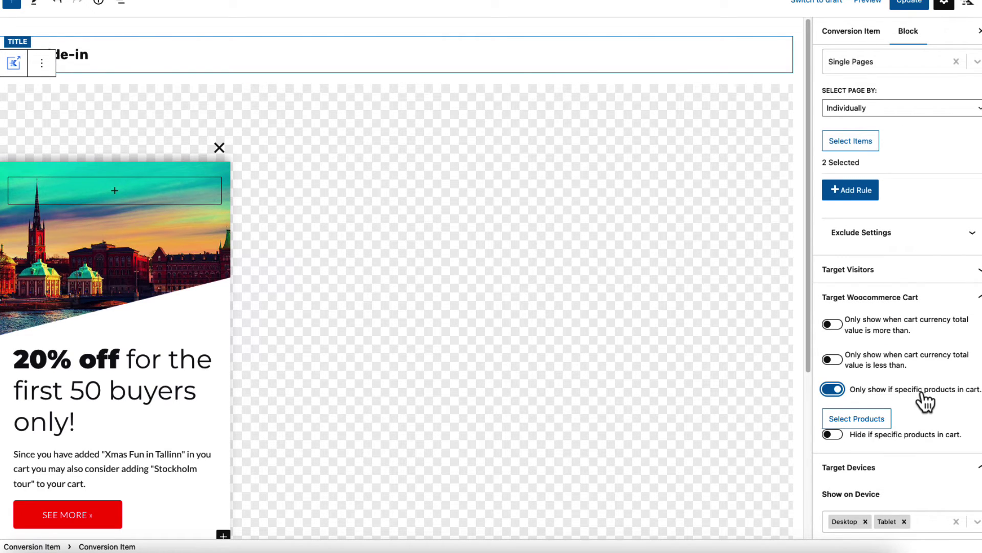
pyautogui.scroll(-1, 912, 401)
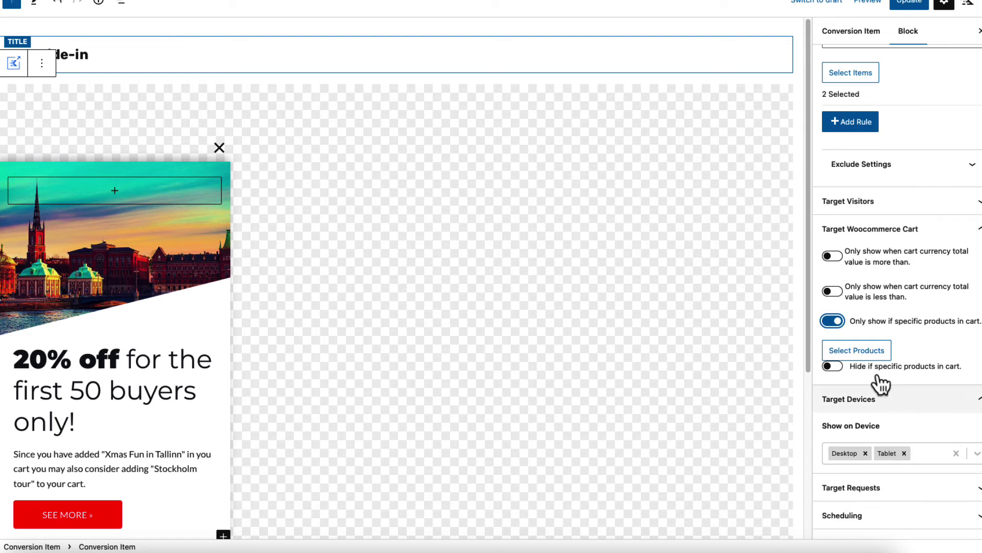
pyautogui.click(864, 349)
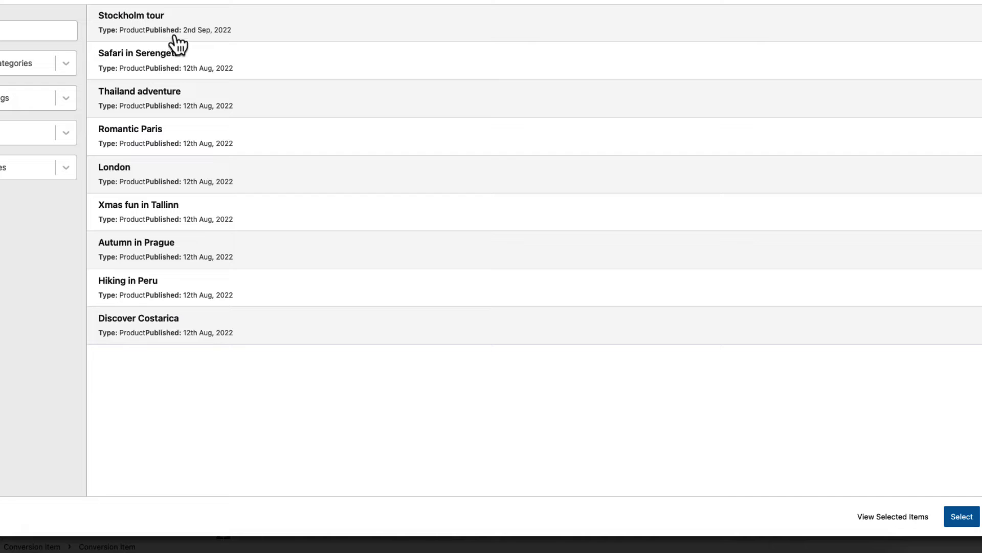
pyautogui.click(172, 221)
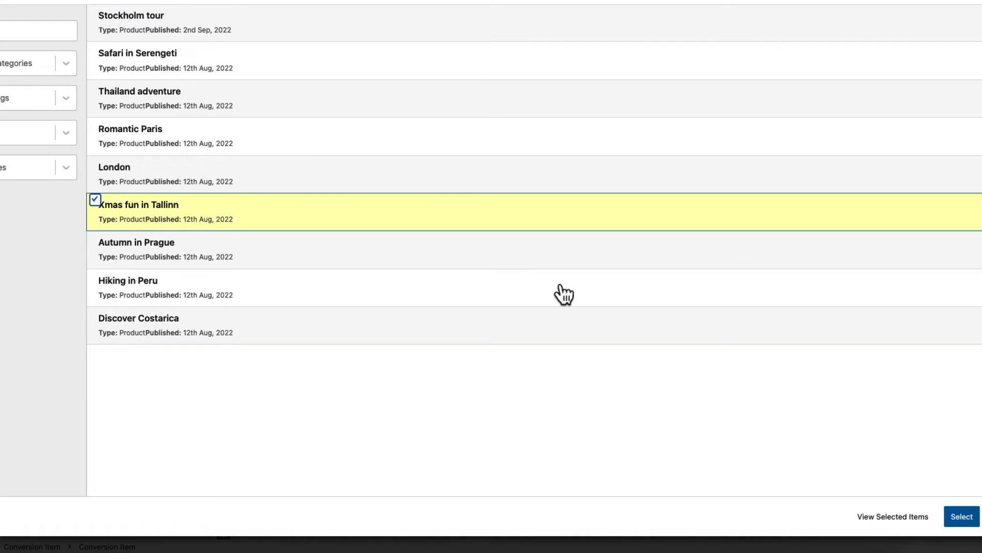
pyautogui.click(959, 518)
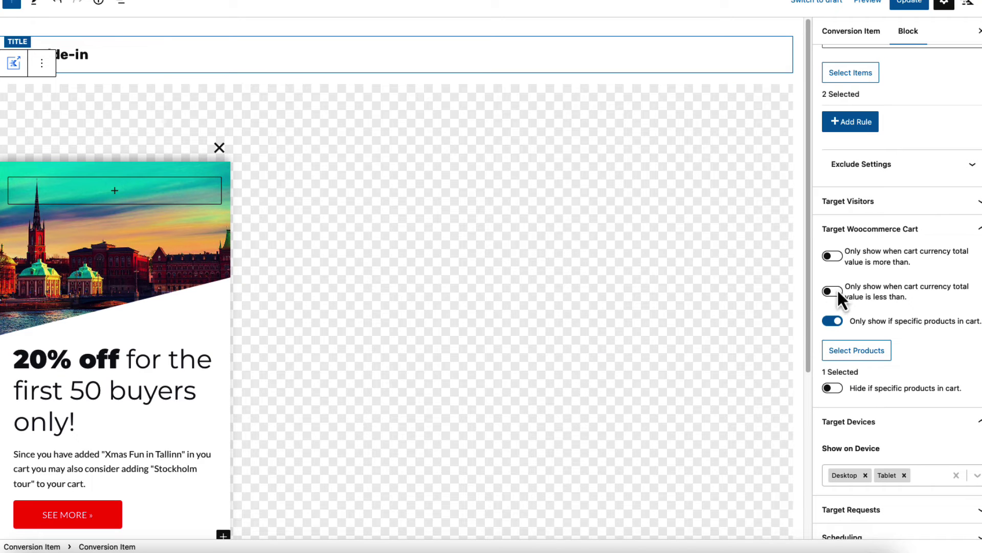
# - Update the published slide-in to save its targeting settings
pyautogui.scroll(5, 837, 289)
pyautogui.scroll(-6, 879, 298)
pyautogui.click(910, 5)
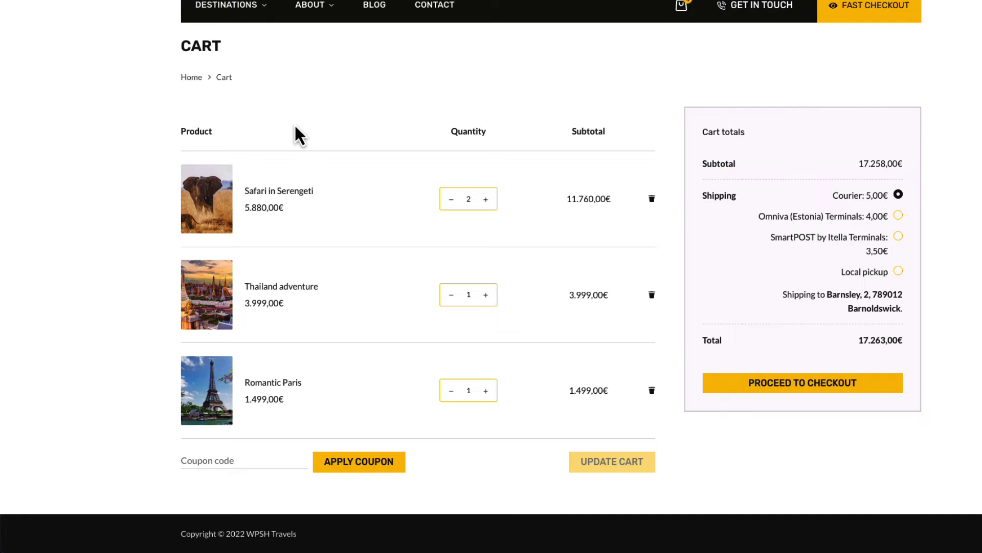
# - Add the Xmas fun in Tallinn tour to the cart from the homepage, and dismiss the slide-in on the cart page
pyautogui.scroll(1, 296, 134)
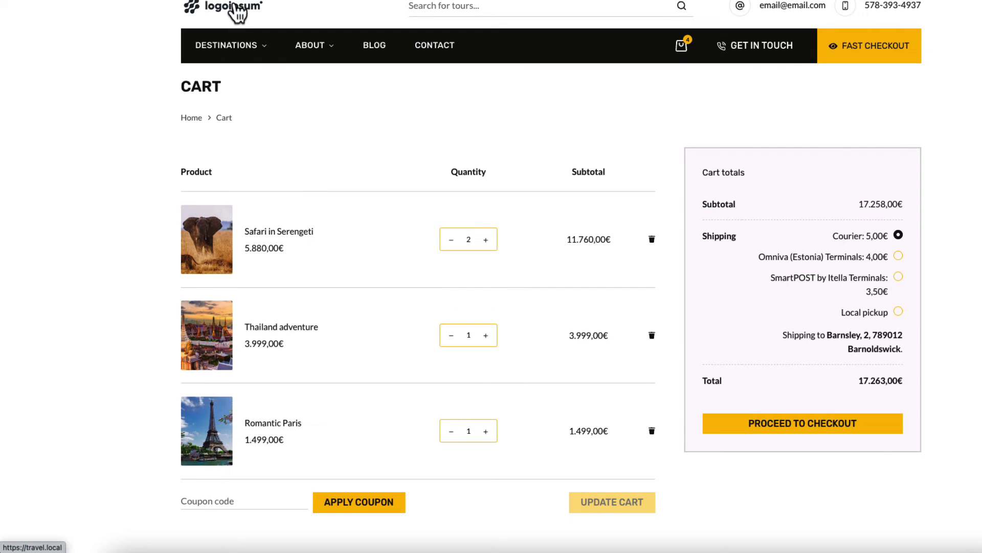
pyautogui.click(237, 12)
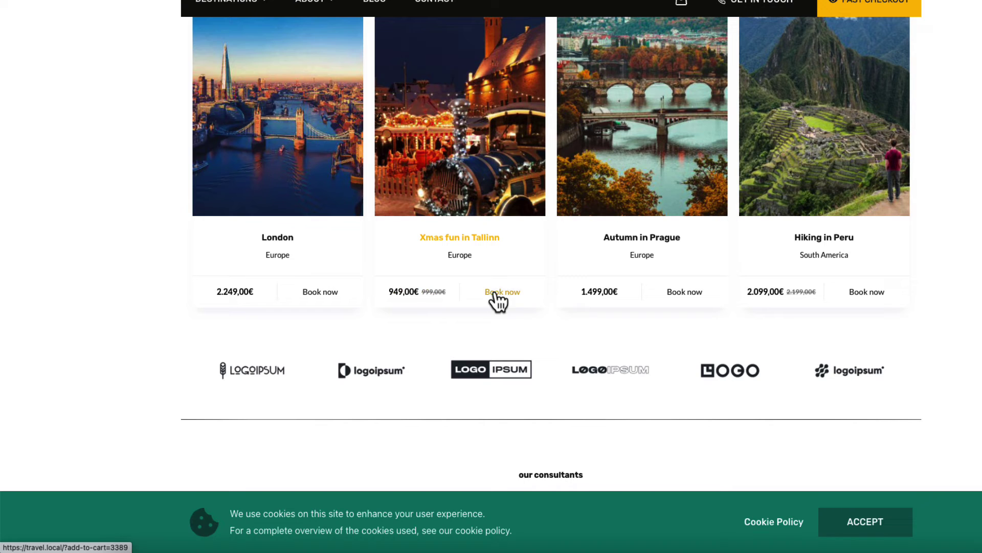
pyautogui.click(499, 294)
pyautogui.click(682, 3)
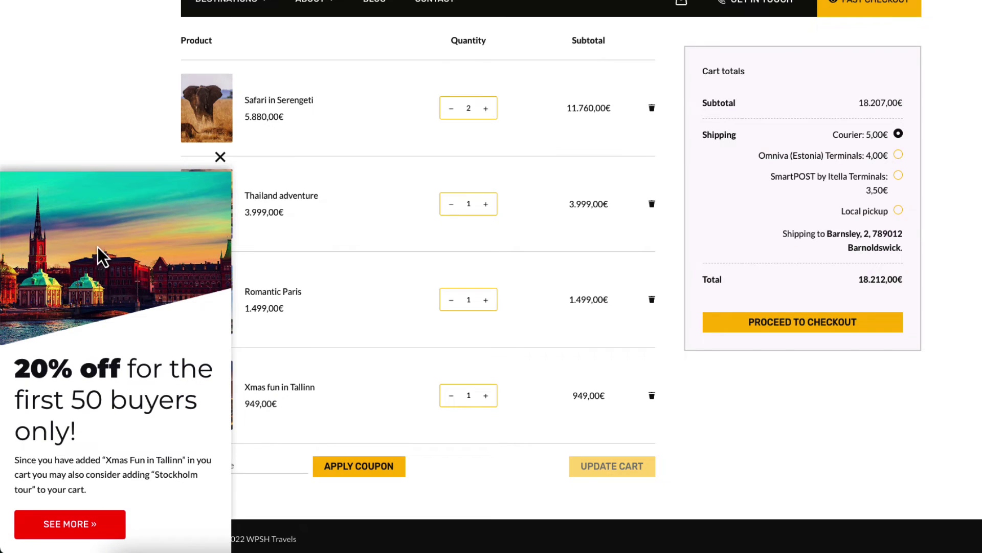
pyautogui.click(220, 156)
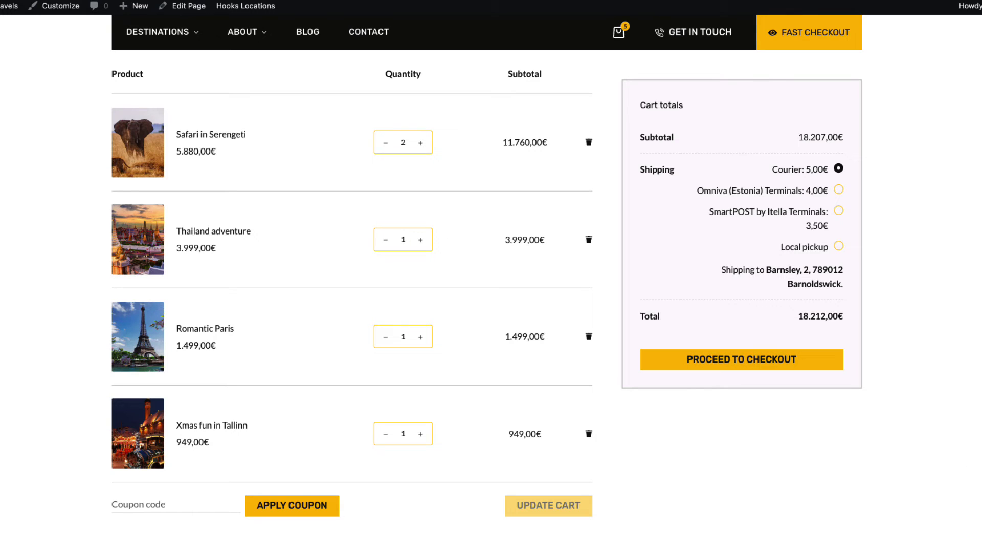
# - Create a new slide-in conversion item from the Start Blank template and place the cursor in its empty paragraph
pyautogui.moveTo(8, 7)
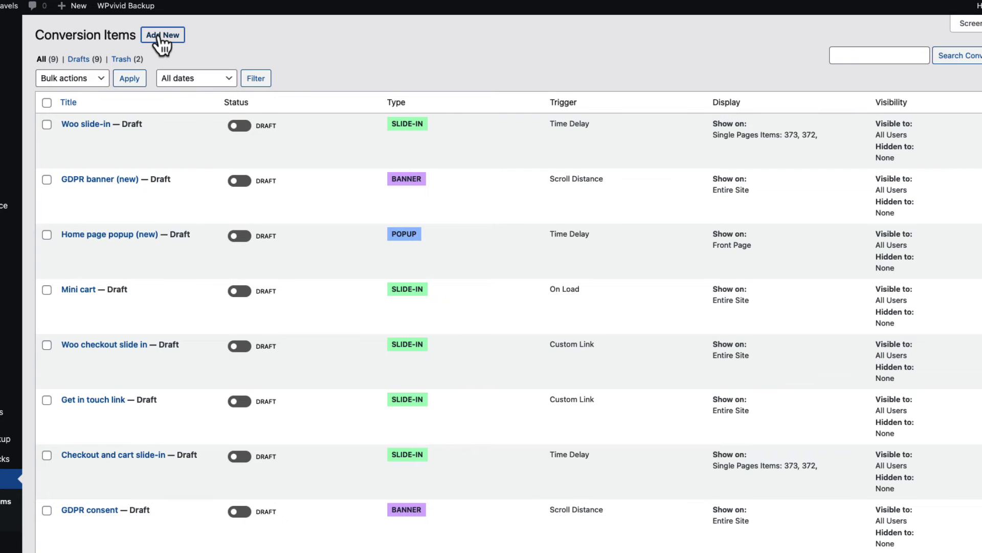
pyautogui.click(158, 36)
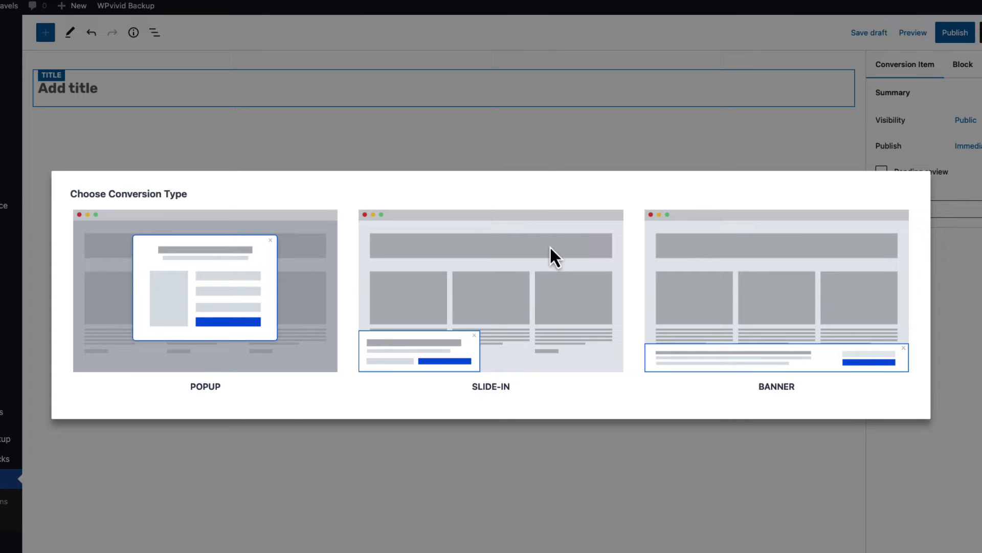
pyautogui.click(491, 302)
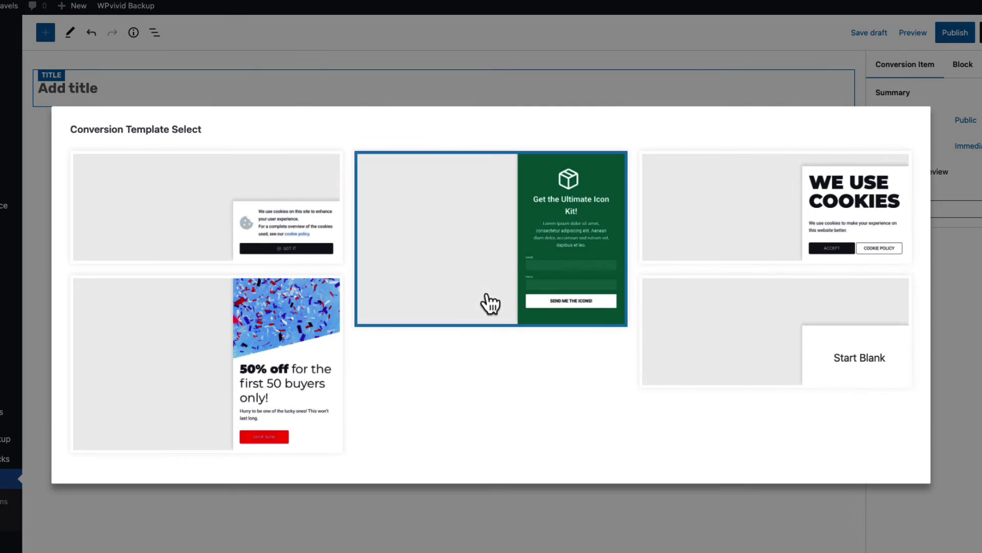
pyautogui.click(817, 330)
pyautogui.click(576, 518)
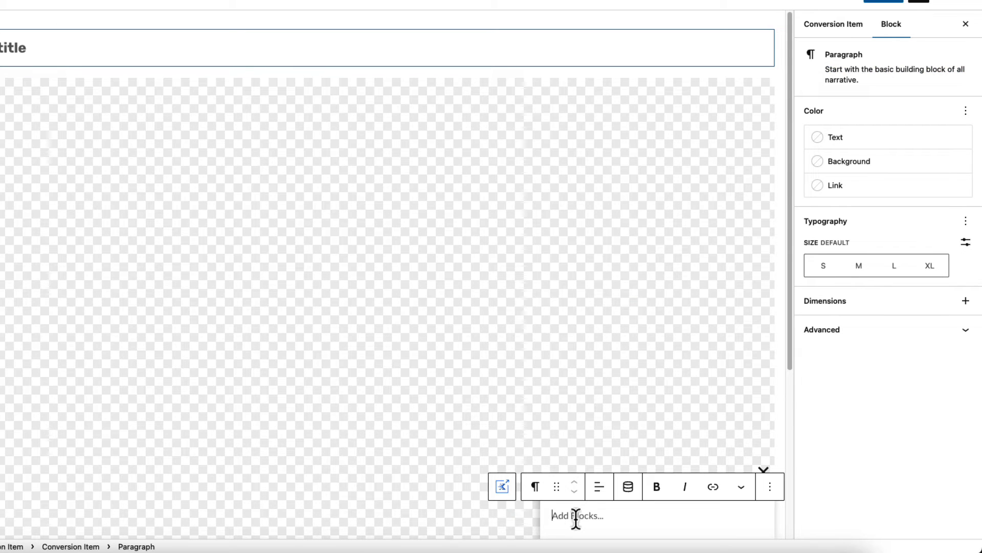
# - Insert a Mini Cart block in place of the slide-in's empty paragraph and hide its cart price
pyautogui.write('/mini')
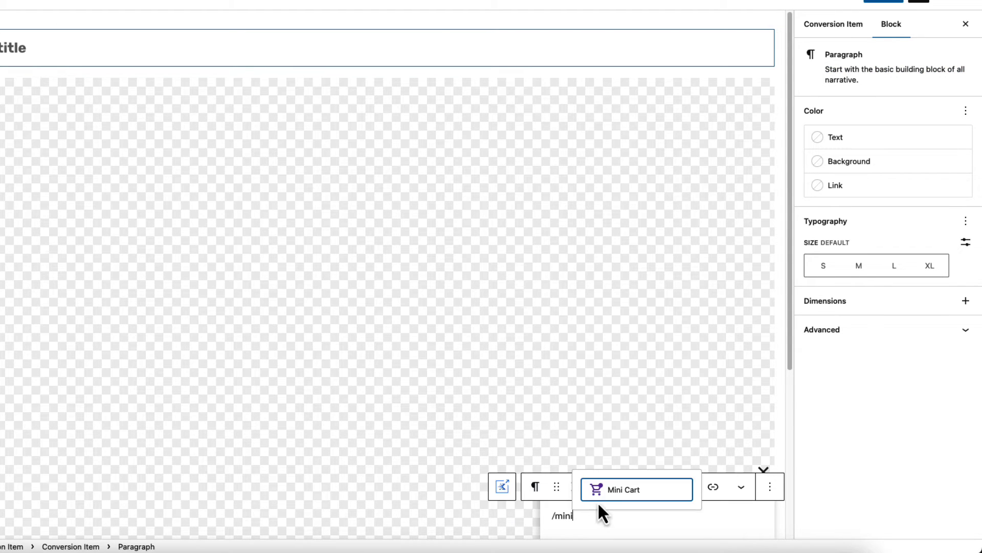
pyautogui.click(613, 493)
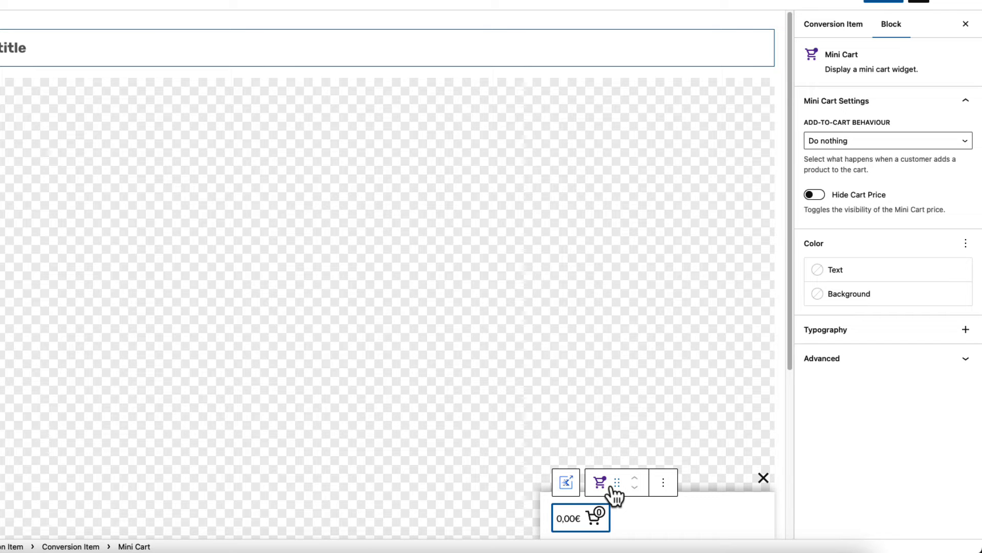
pyautogui.click(814, 197)
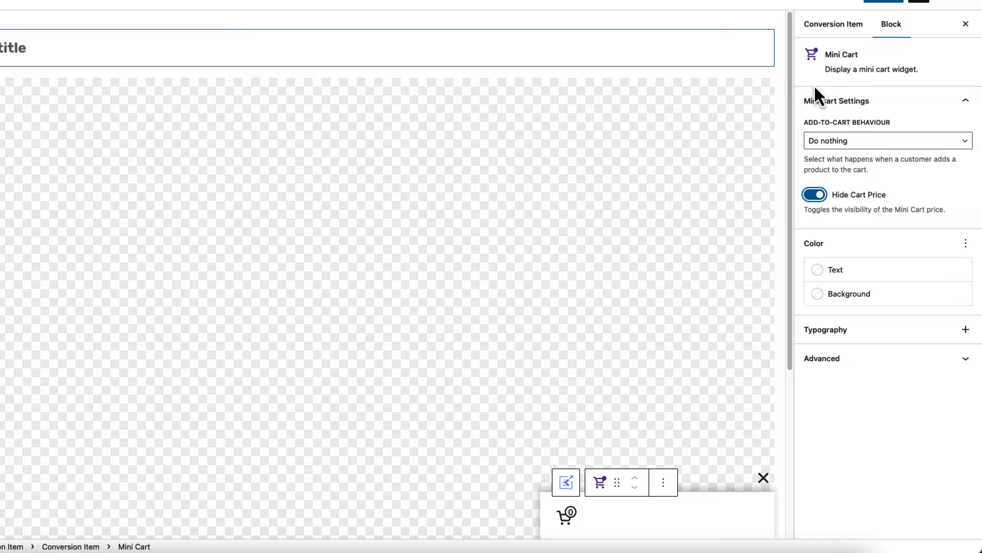
# - Set the conversion item's launch trigger to On Load and turn off its analytics tracking
pyautogui.click(70, 547)
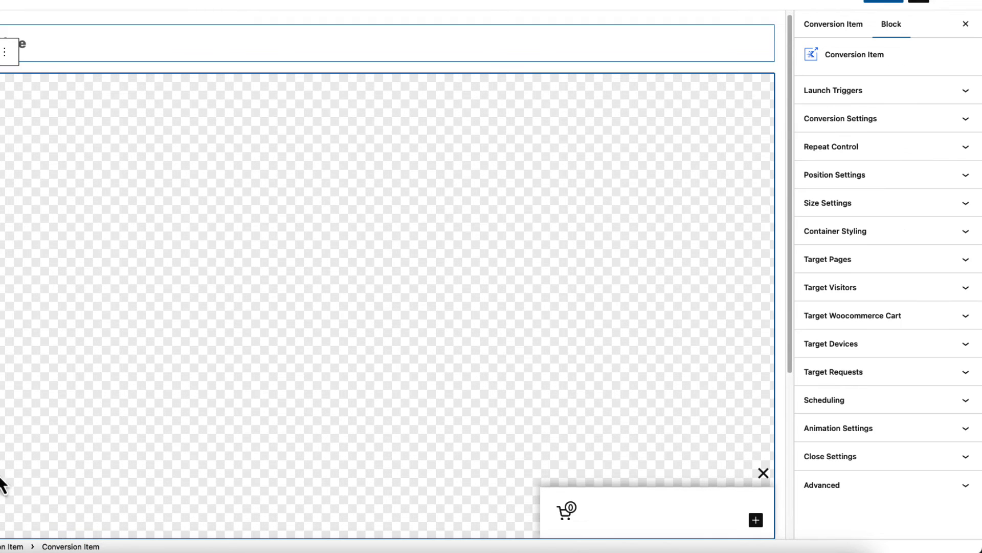
pyautogui.click(869, 93)
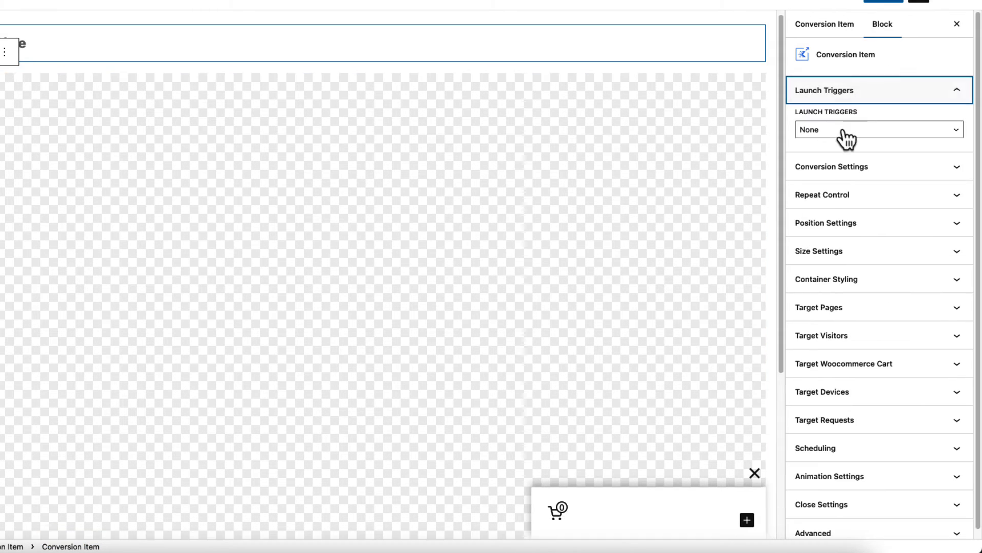
pyautogui.click(845, 134)
pyautogui.click(824, 195)
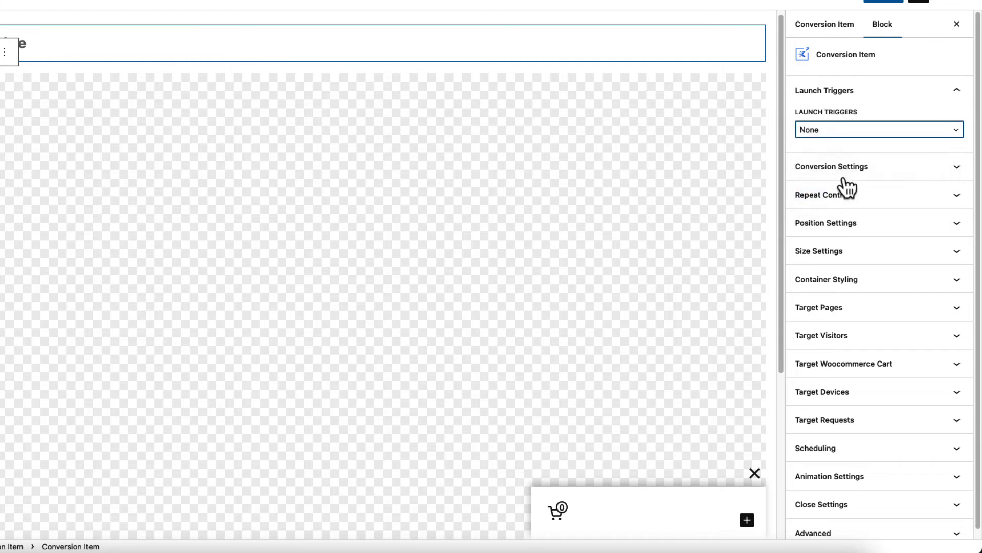
pyautogui.click(901, 176)
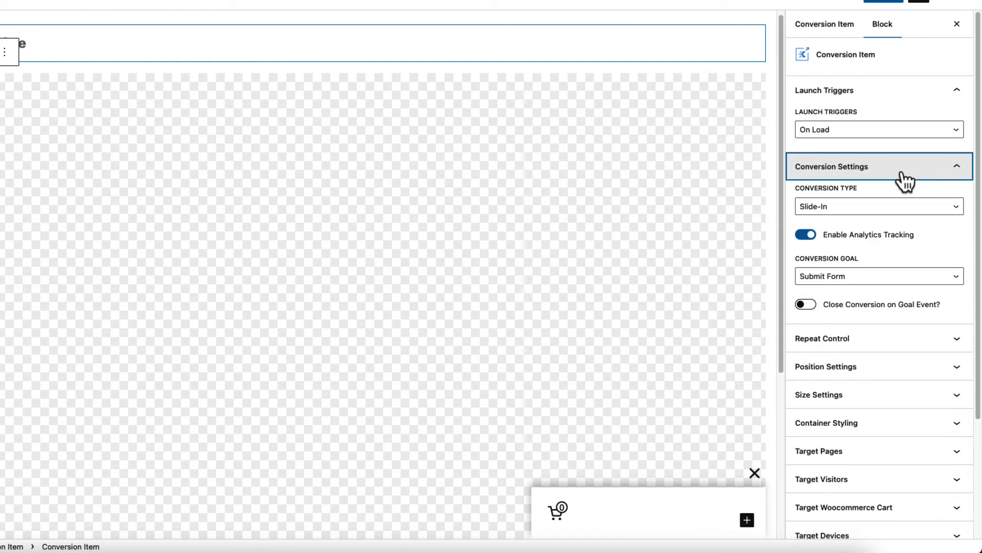
pyautogui.click(806, 236)
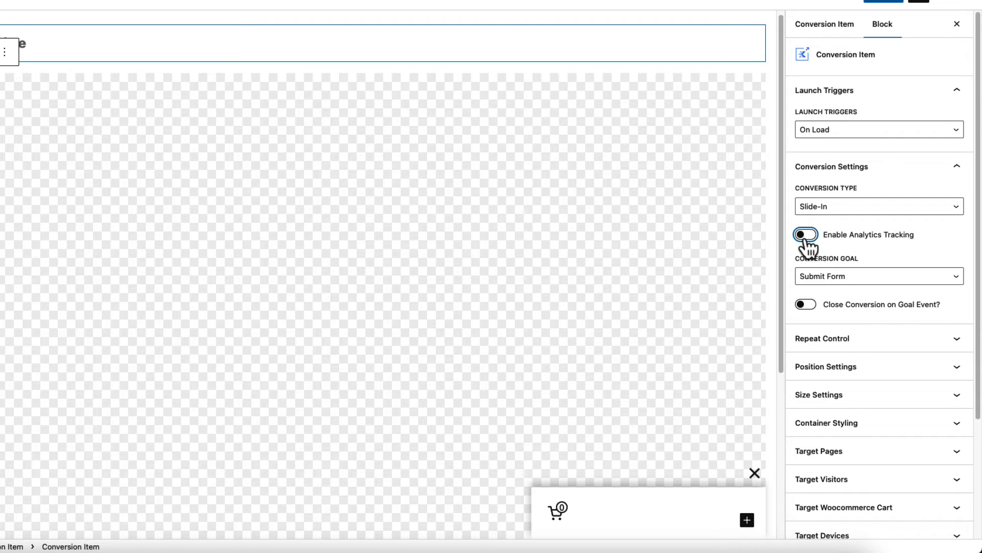
# - Give the slide-in a set minimum height of 70 px and a maximum width of 70 px
pyautogui.click(884, 338)
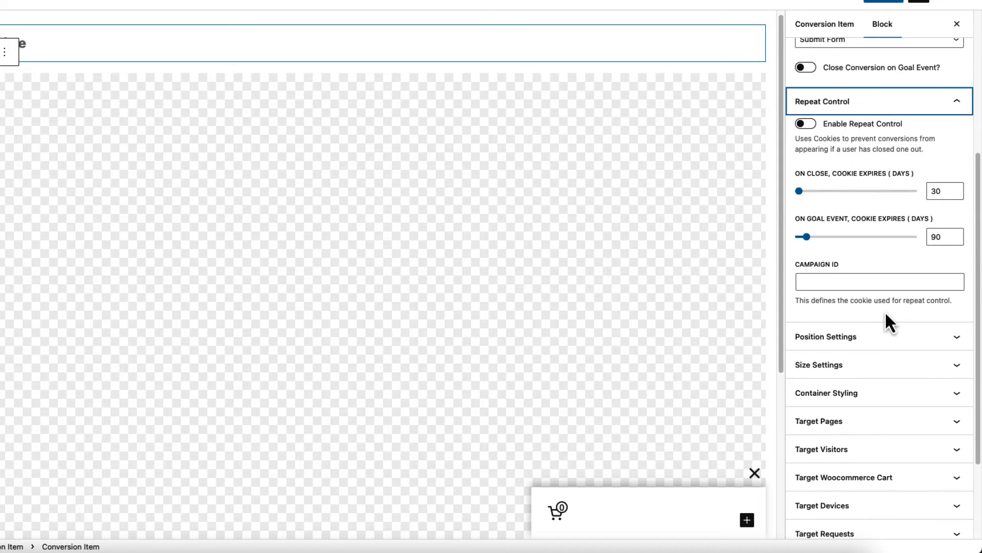
pyautogui.click(859, 364)
pyautogui.click(870, 282)
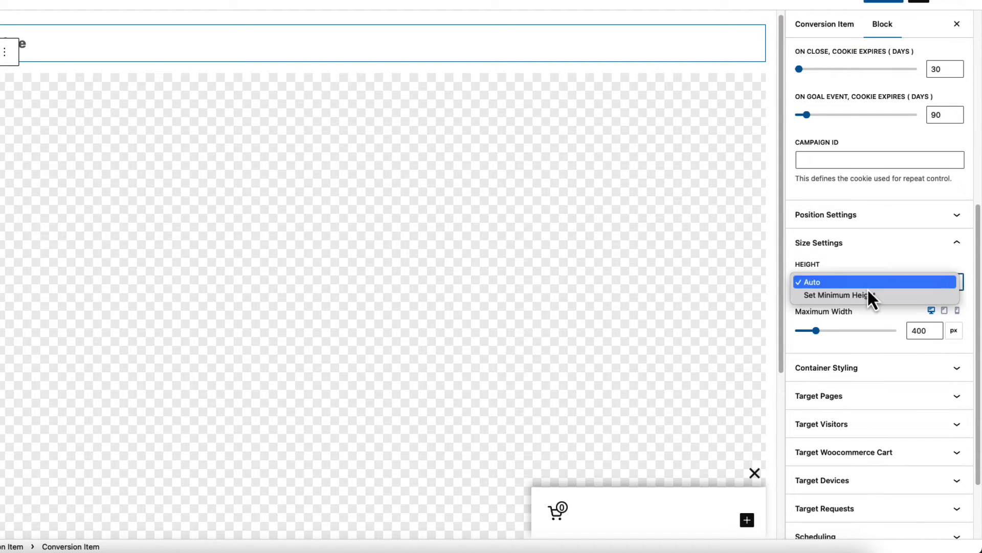
pyautogui.click(833, 293)
pyautogui.doubleClick(916, 329)
pyautogui.write('70')
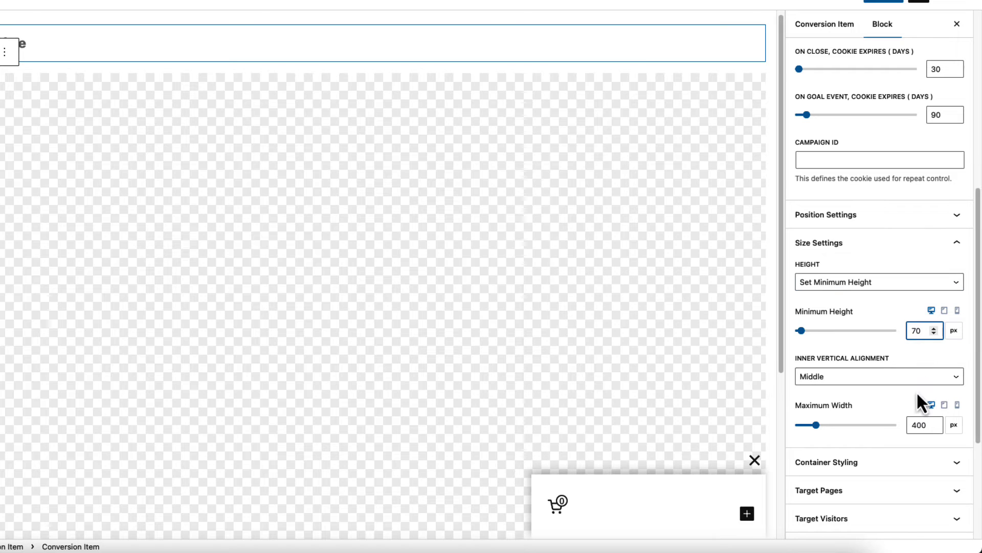
pyautogui.doubleClick(921, 425)
pyautogui.write('70')
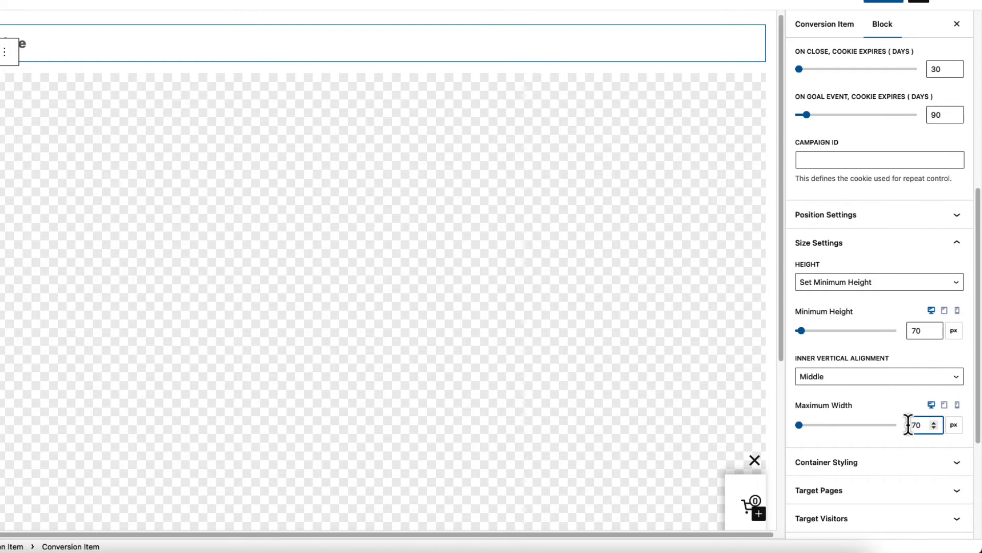
# - Set the container's border radius to 100 px on all corners, its right margin to 20 px and bottom margin to 40 px
pyautogui.click(891, 462)
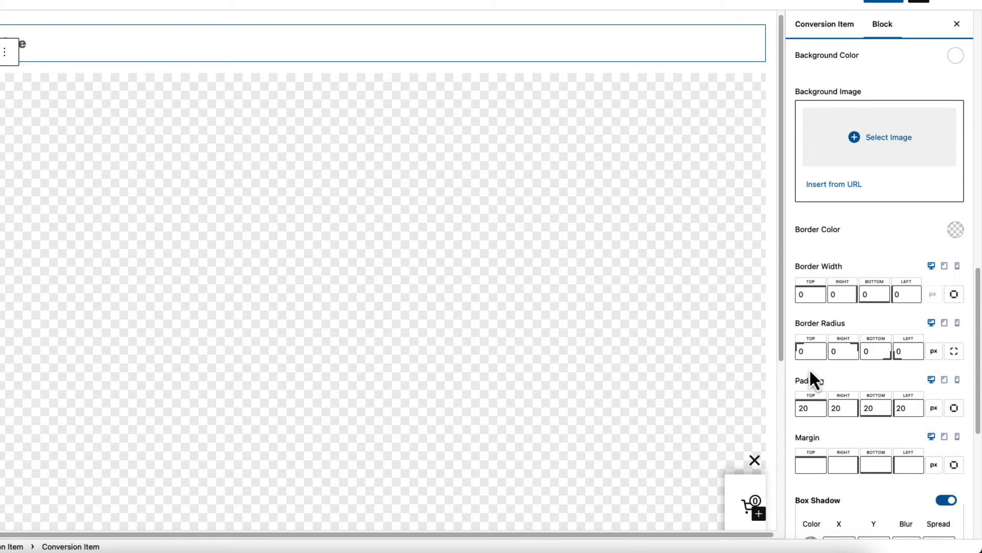
pyautogui.click(800, 350)
pyautogui.write('100')
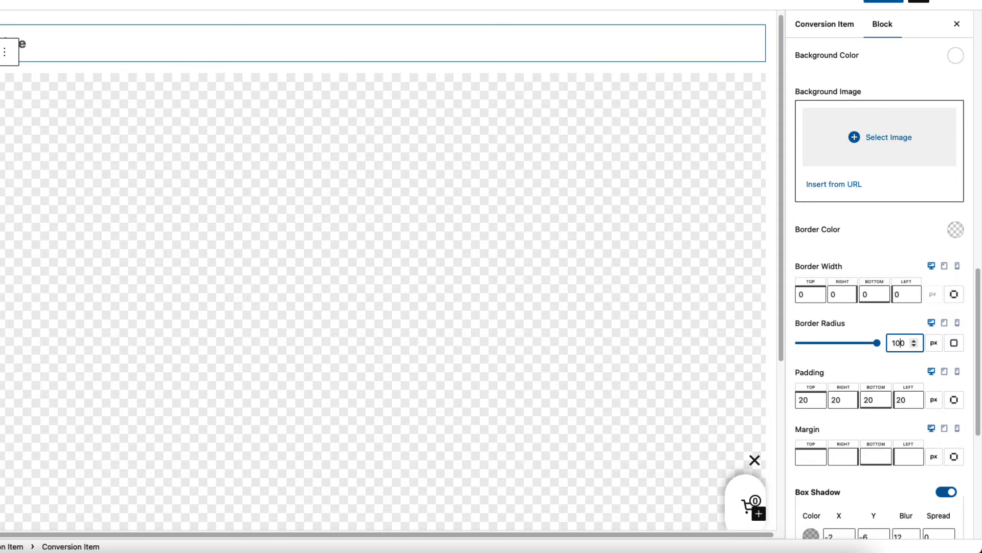
pyautogui.click(837, 457)
pyautogui.write('20')
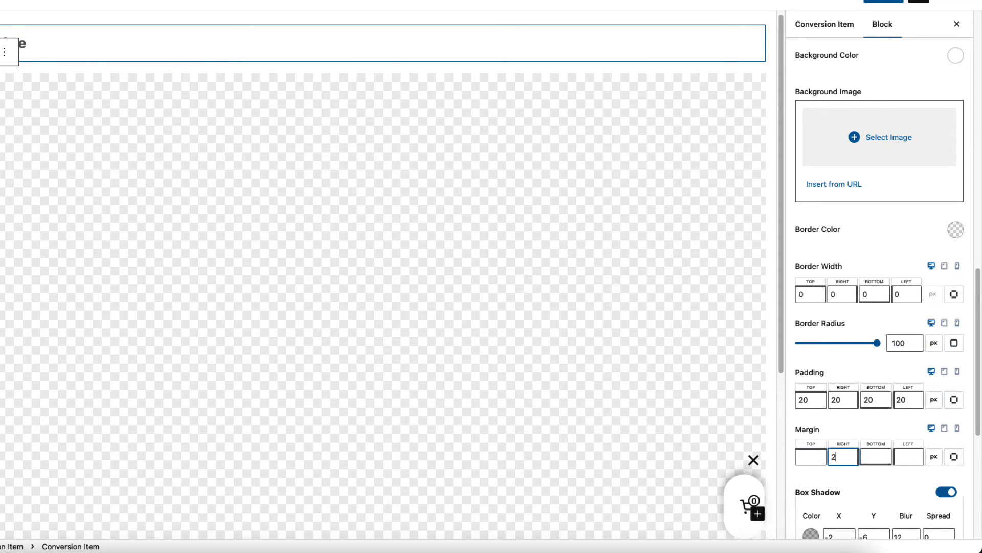
pyautogui.click(867, 455)
pyautogui.write('40')
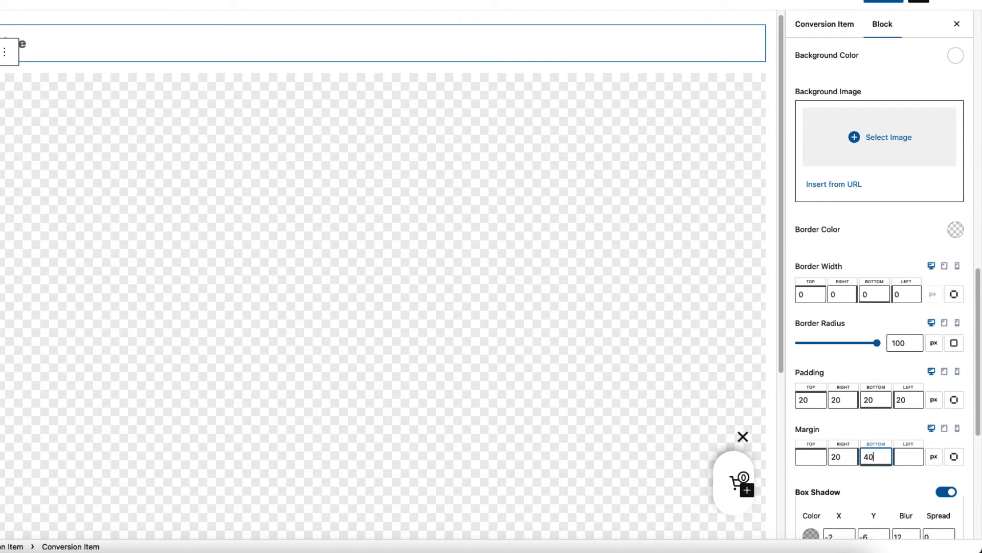
# - Set the container padding to 10 px top, 0 px right, 0 px bottom and 7 px left
pyautogui.doubleClick(802, 400)
pyautogui.write('10')
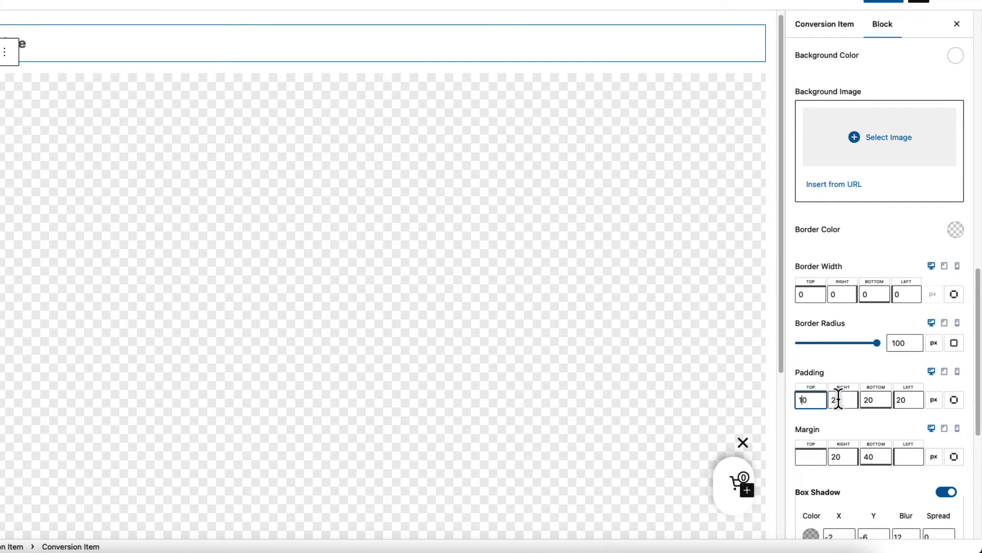
pyautogui.doubleClick(845, 400)
pyautogui.write('0')
pyautogui.doubleClick(896, 400)
pyautogui.write('0')
pyautogui.doubleClick(869, 399)
pyautogui.write('0')
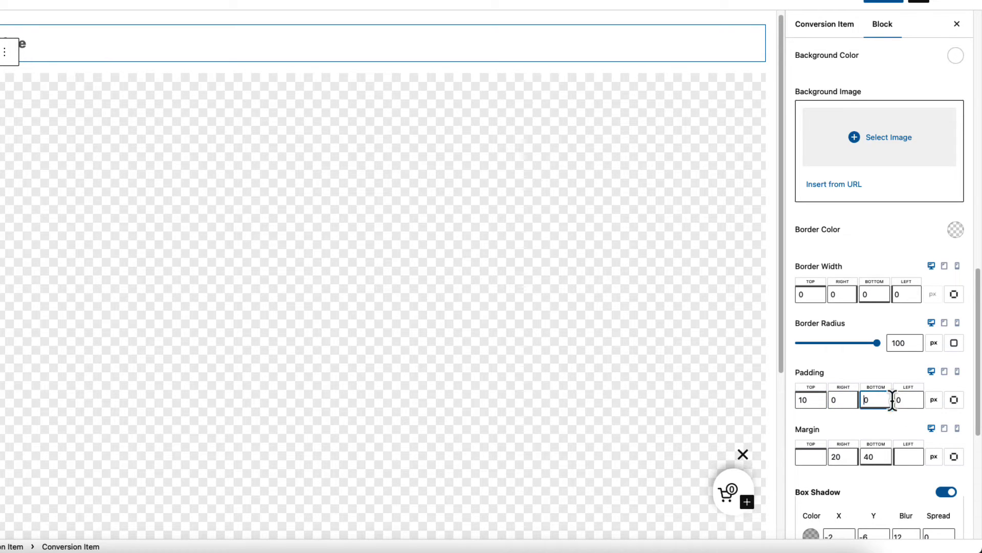
pyautogui.doubleClick(900, 399)
pyautogui.write('10')
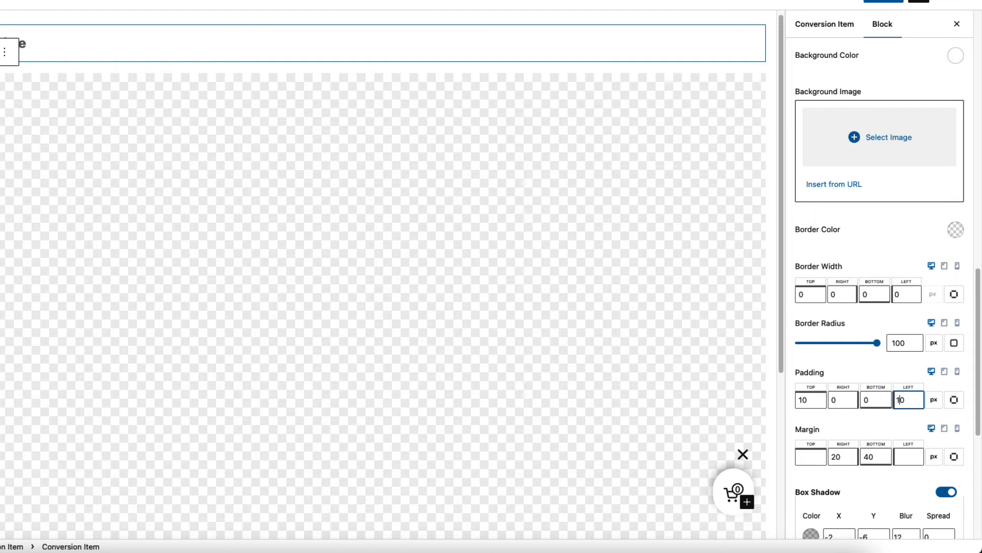
pyautogui.scroll(-6, 896, 394)
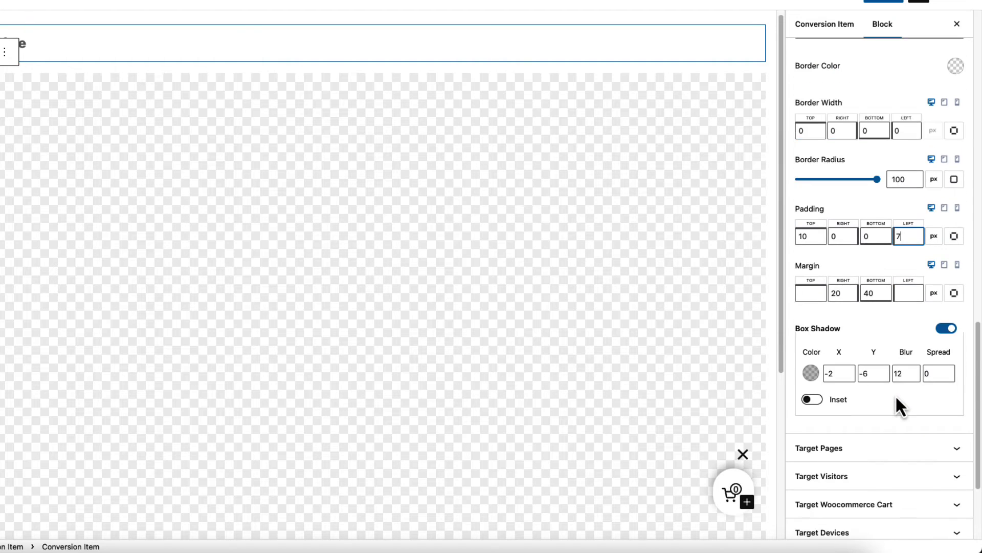
# - Try limiting the slide-in to Desktop and Tablet devices, and clear the device selection again
pyautogui.click(879, 309)
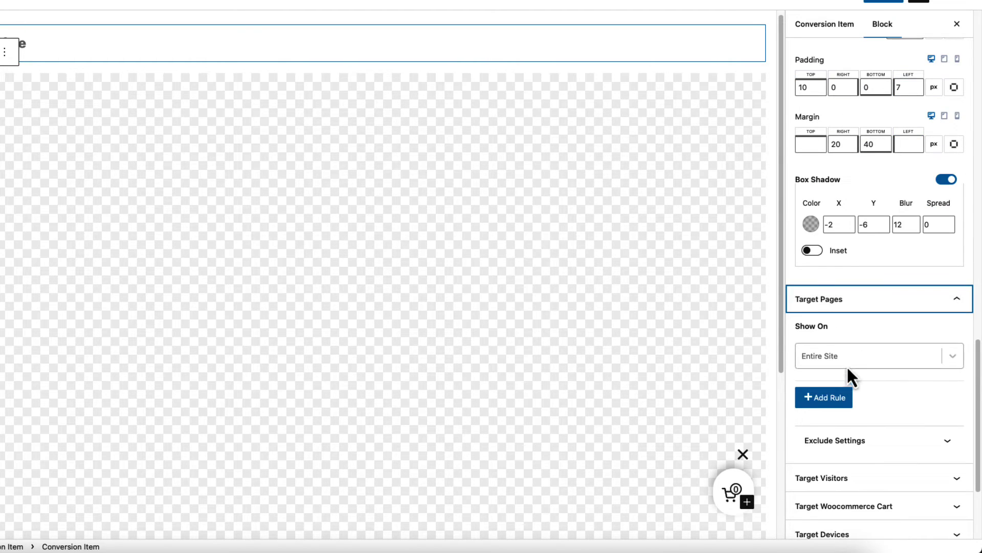
pyautogui.scroll(-3, 894, 390)
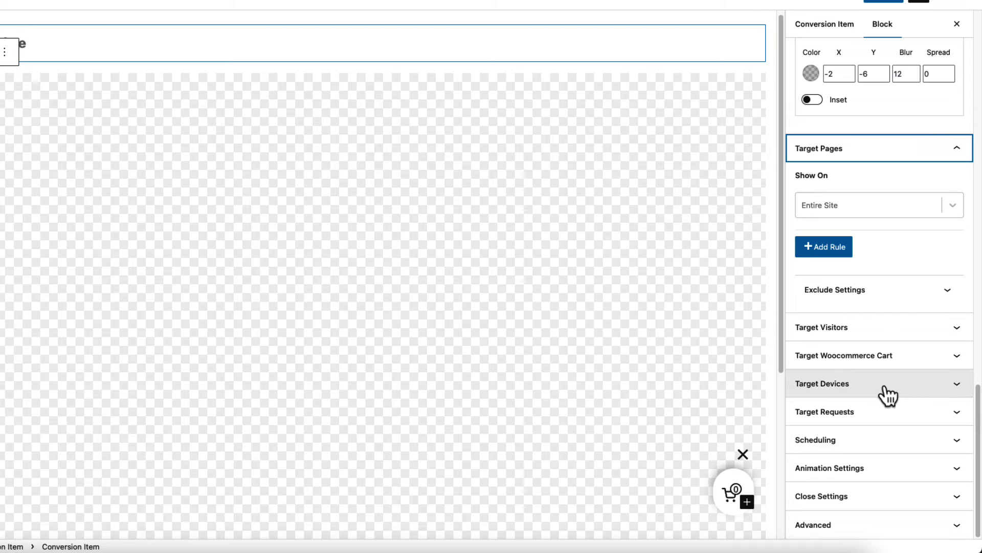
pyautogui.click(884, 390)
pyautogui.click(816, 438)
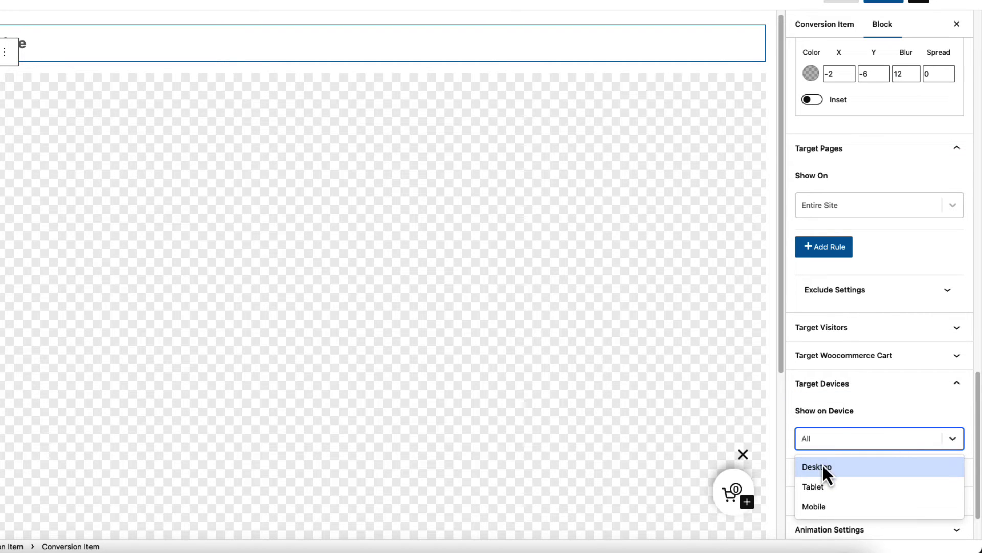
pyautogui.click(821, 463)
pyautogui.click(859, 438)
pyautogui.click(832, 474)
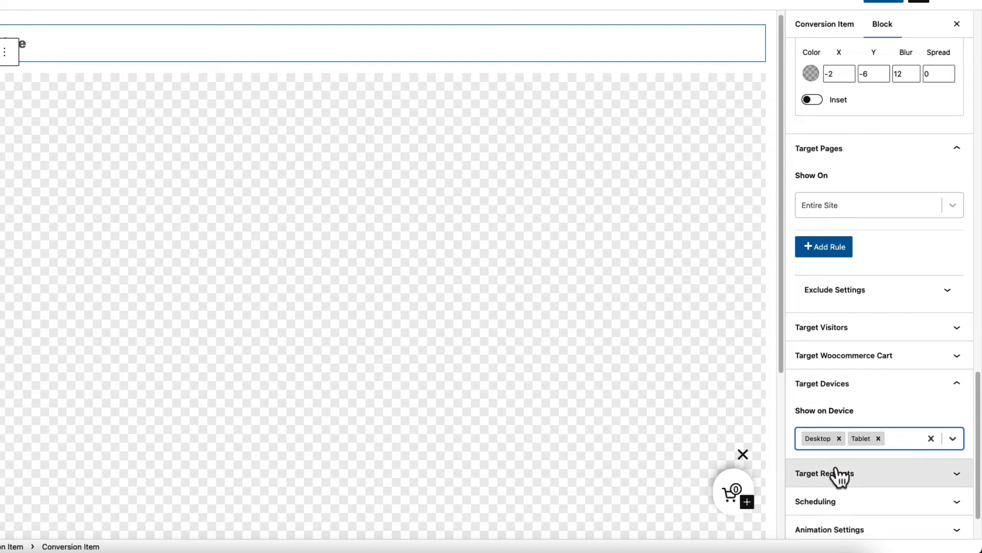
pyautogui.click(892, 438)
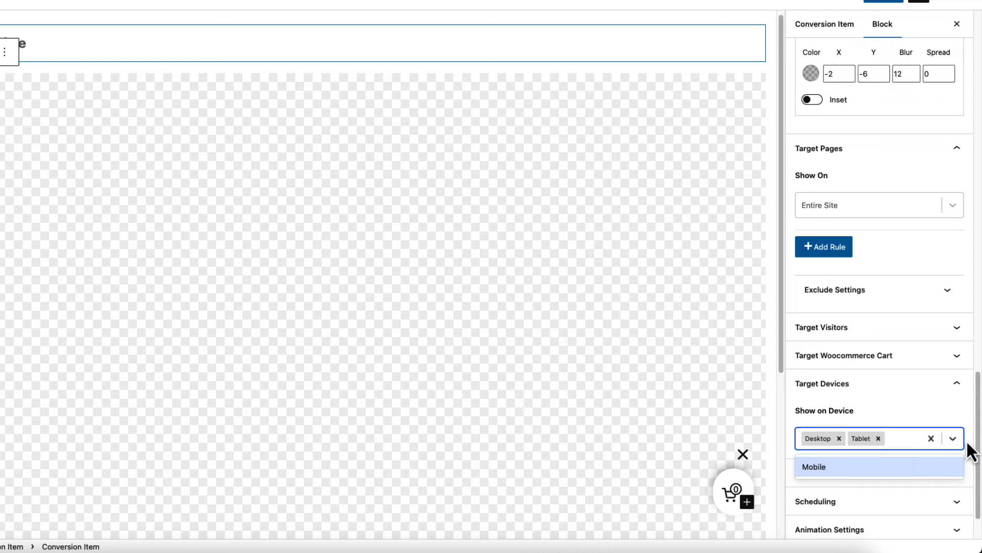
pyautogui.click(931, 438)
# - Disable the slide-in's close button in the close settings
pyautogui.scroll(-1, 893, 447)
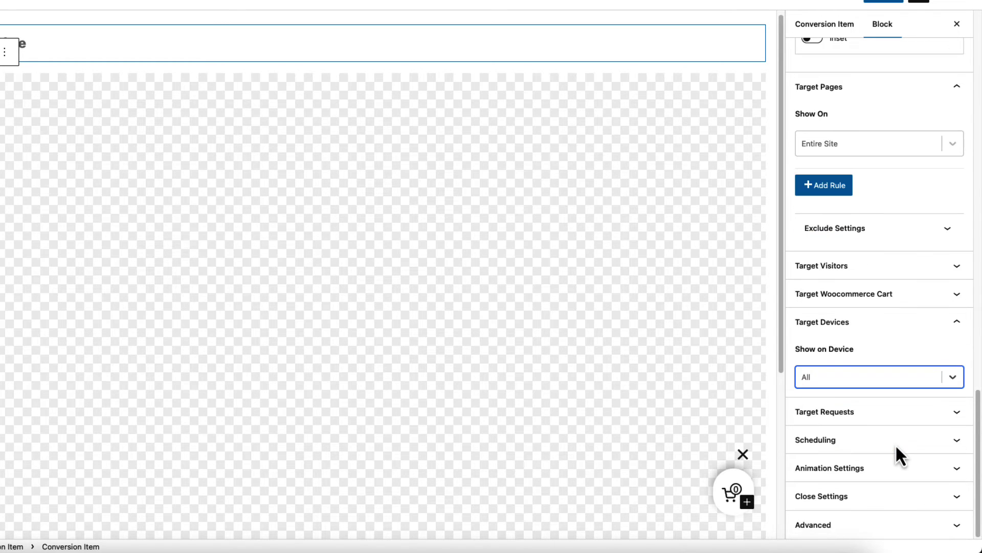
pyautogui.click(863, 495)
pyautogui.scroll(-2, 861, 493)
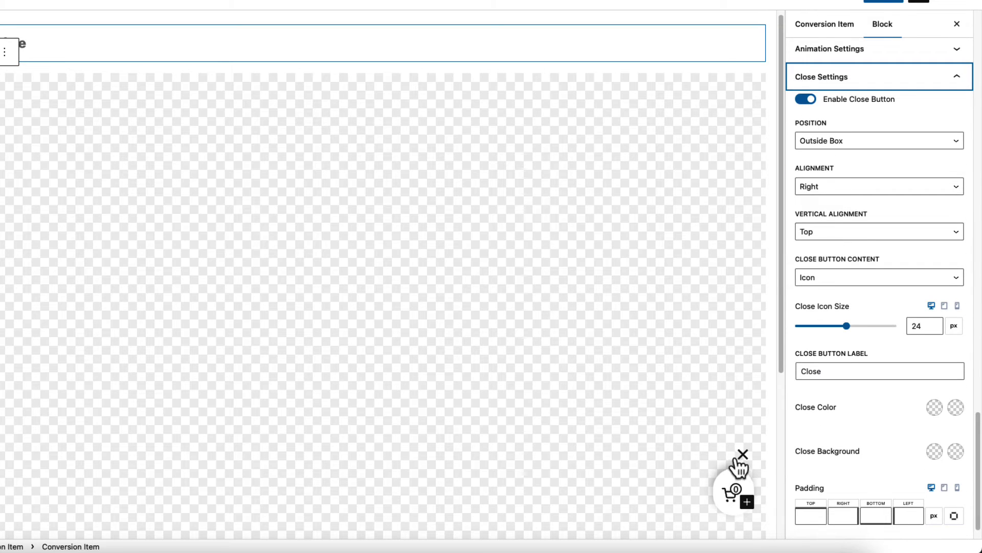
pyautogui.click(806, 98)
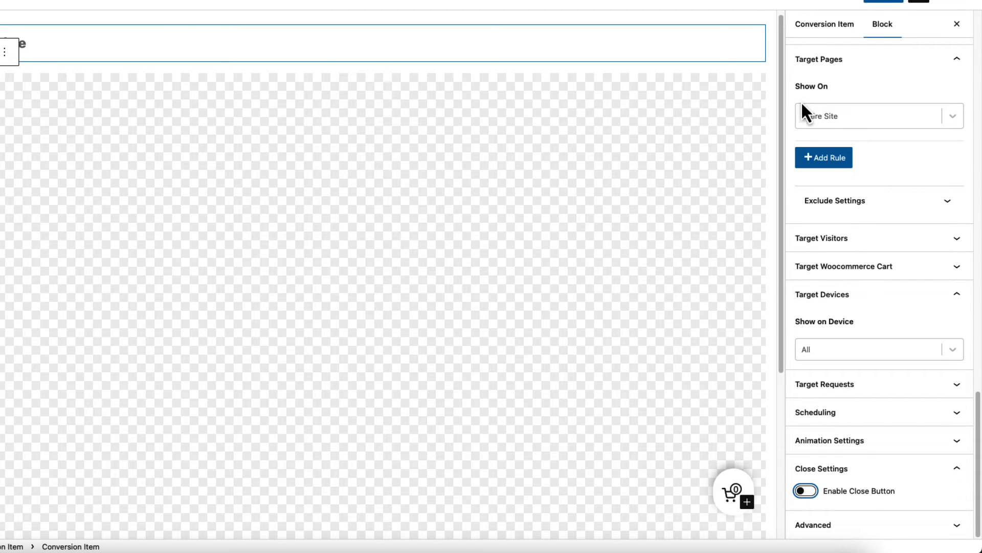
# - Publish the slide-in and open another page of the travel site from its cart page
pyautogui.click(880, 2)
pyautogui.click(879, 3)
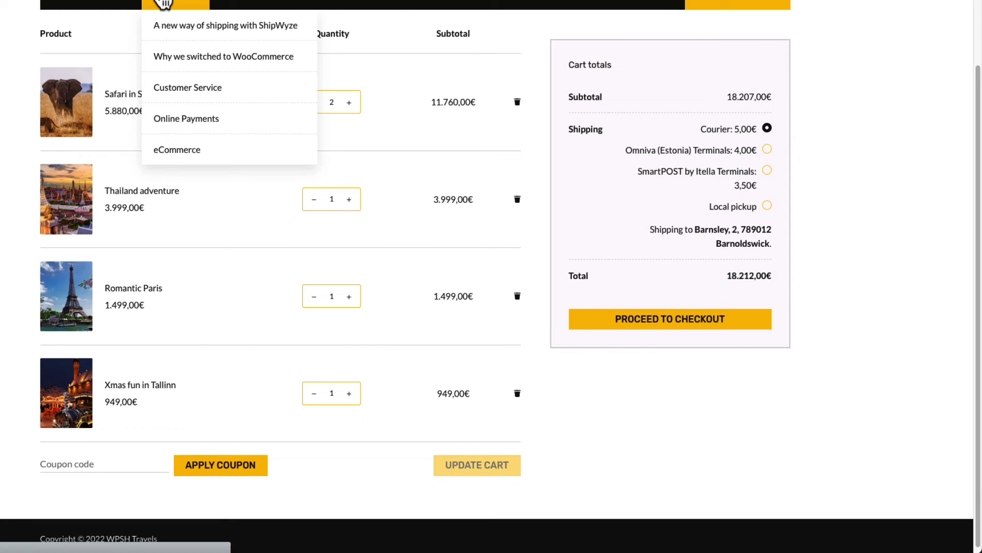
pyautogui.click(164, 4)
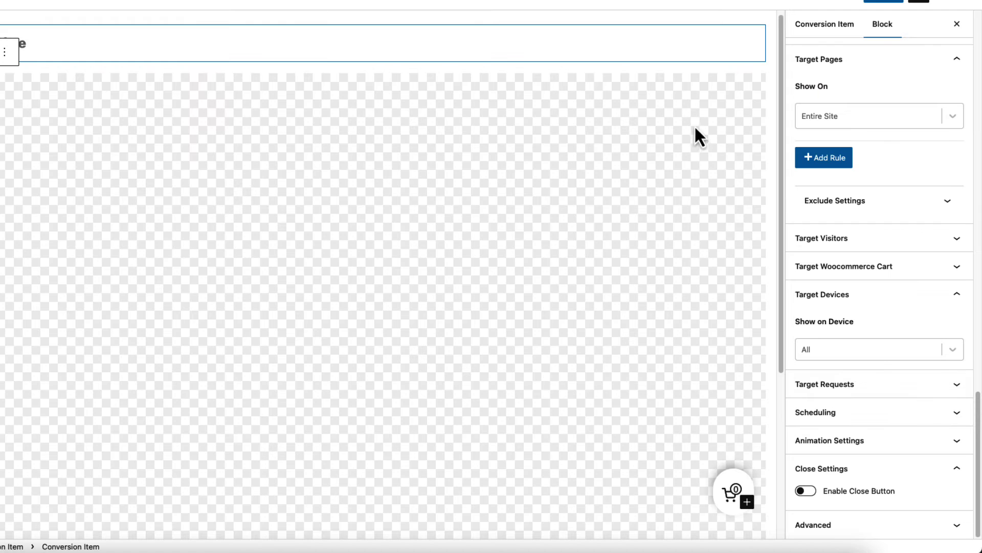
# - Set the container's left padding to 10 px and update the published slide-in
pyautogui.scroll(5, 893, 282)
pyautogui.scroll(5, 893, 282)
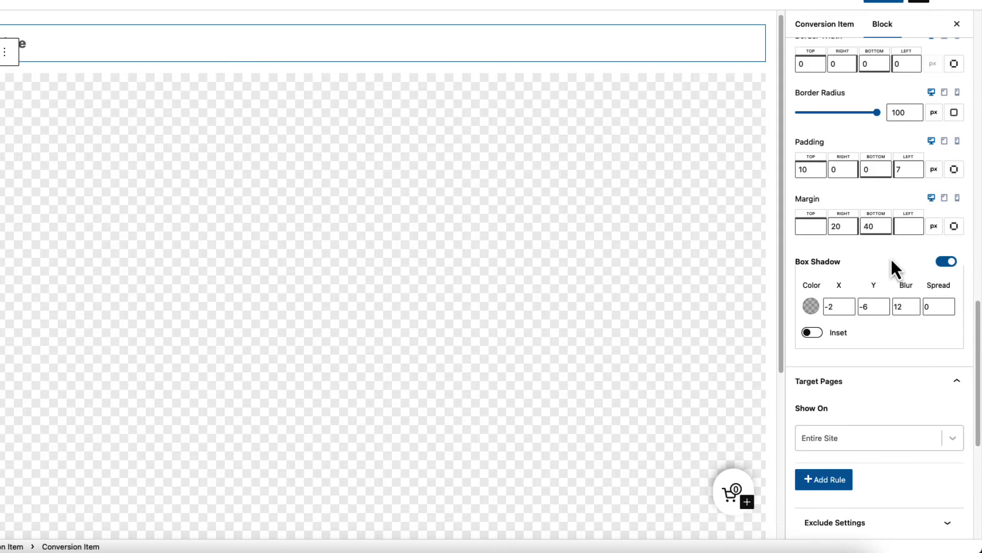
pyautogui.doubleClick(896, 260)
pyautogui.write('10')
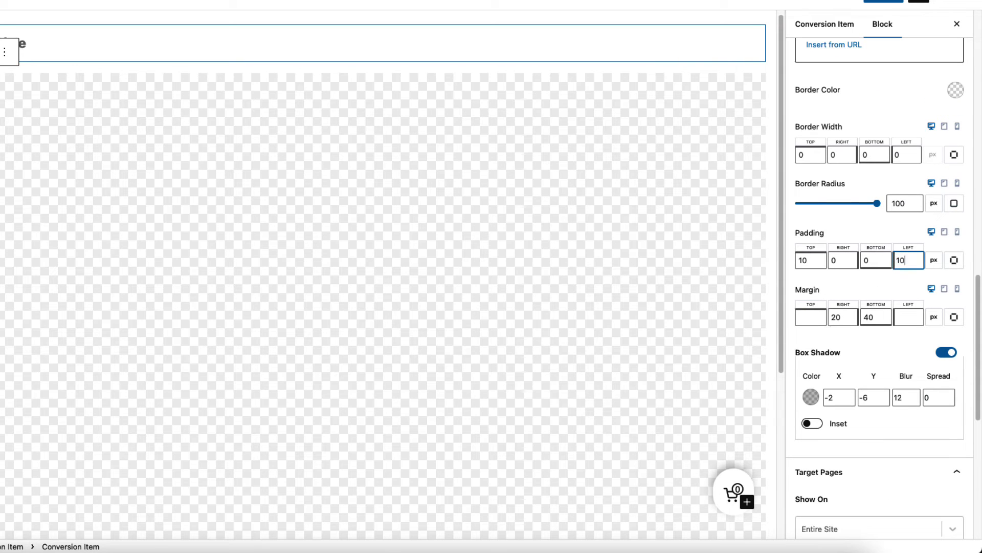
pyautogui.click(877, 3)
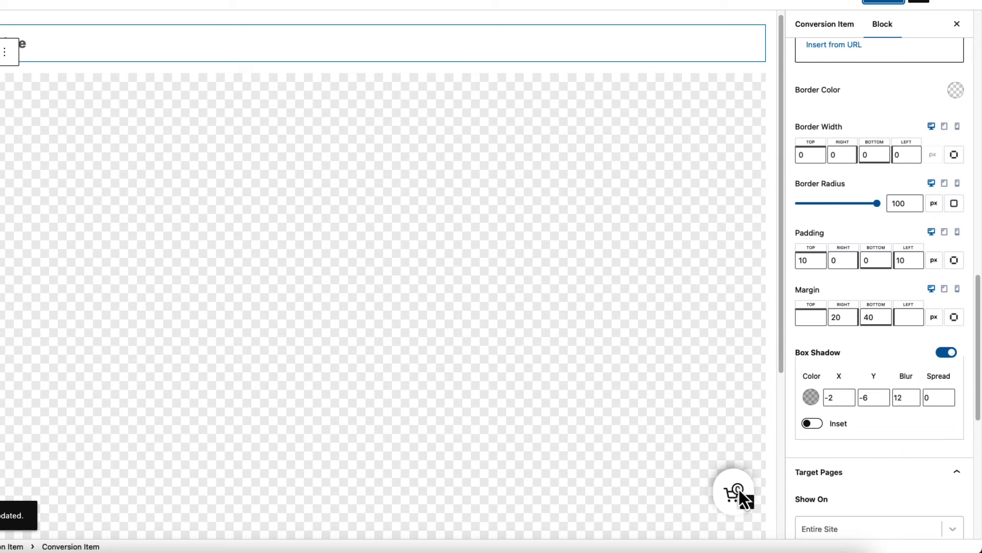
# - Set the mini cart's add-to-cart behaviour to Open cart drawer and update the slide-in
pyautogui.click(741, 495)
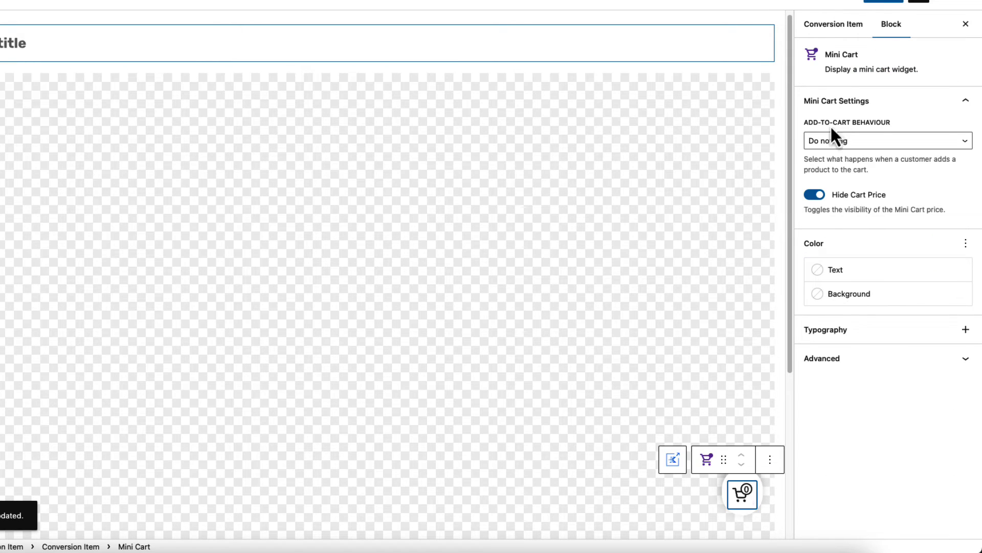
pyautogui.click(849, 142)
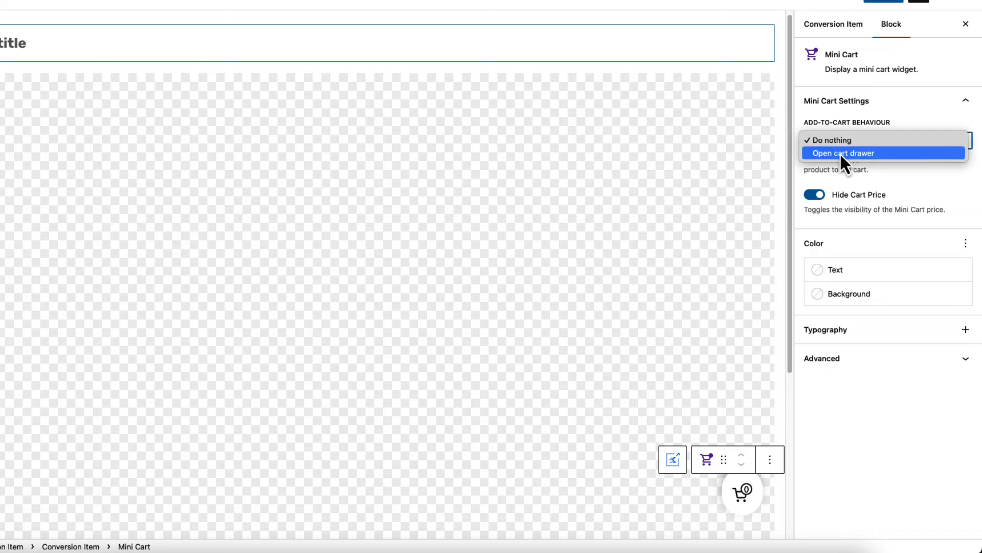
pyautogui.click(839, 153)
pyautogui.click(875, 6)
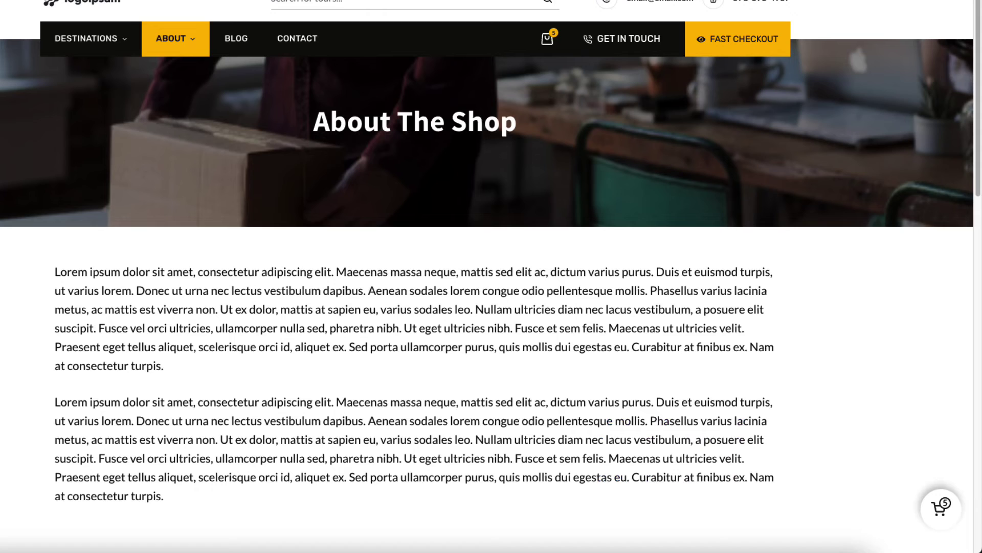
# - Test the mini cart by booking the Discover Costarica tour, then reopening and closing the cart drawer from the floating cart
pyautogui.moveTo(98, 40)
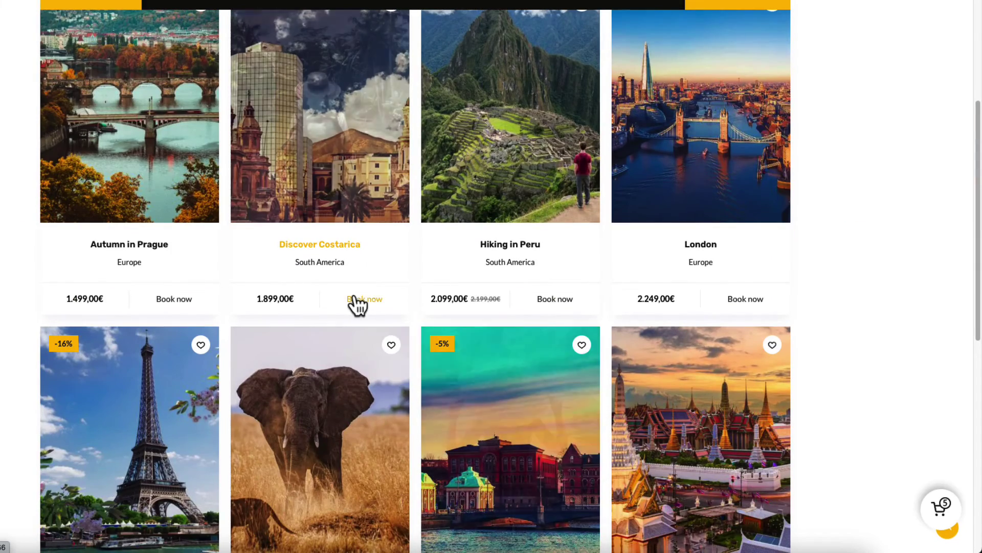
pyautogui.click(358, 299)
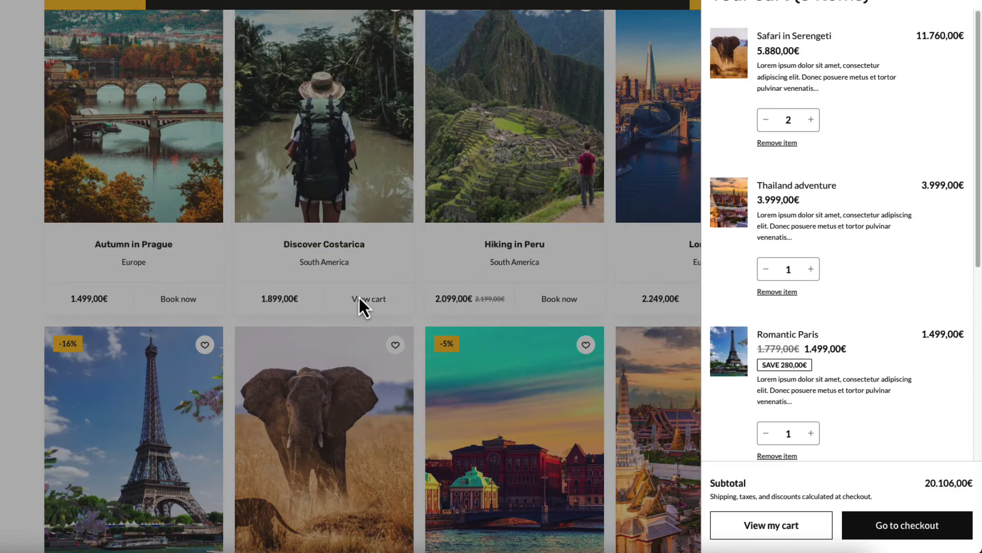
pyautogui.click(689, 302)
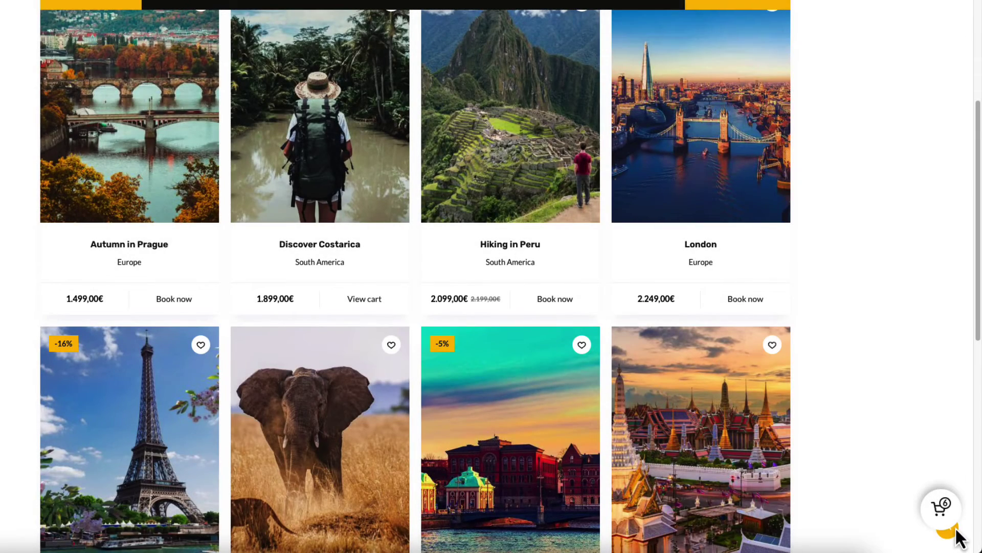
pyautogui.click(936, 510)
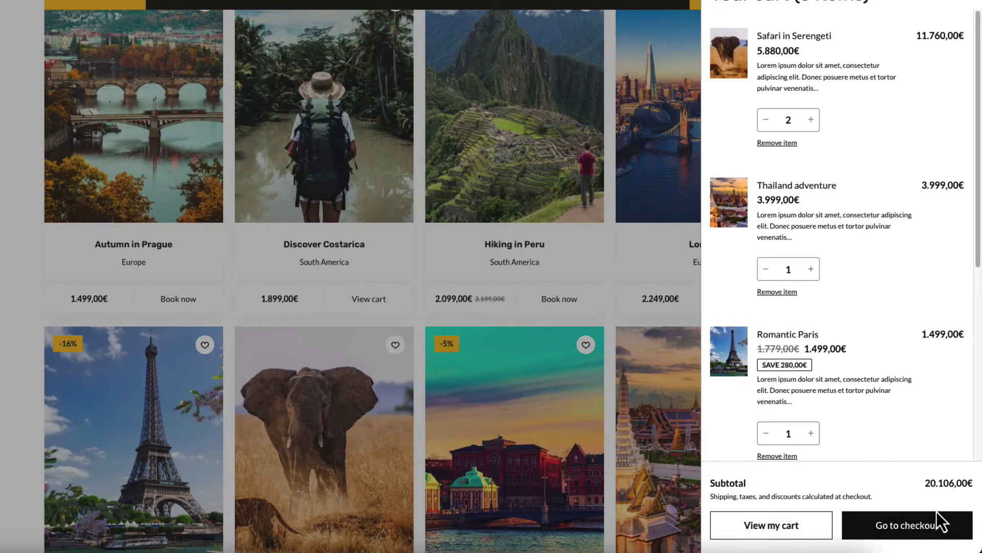
pyautogui.press('Escape')
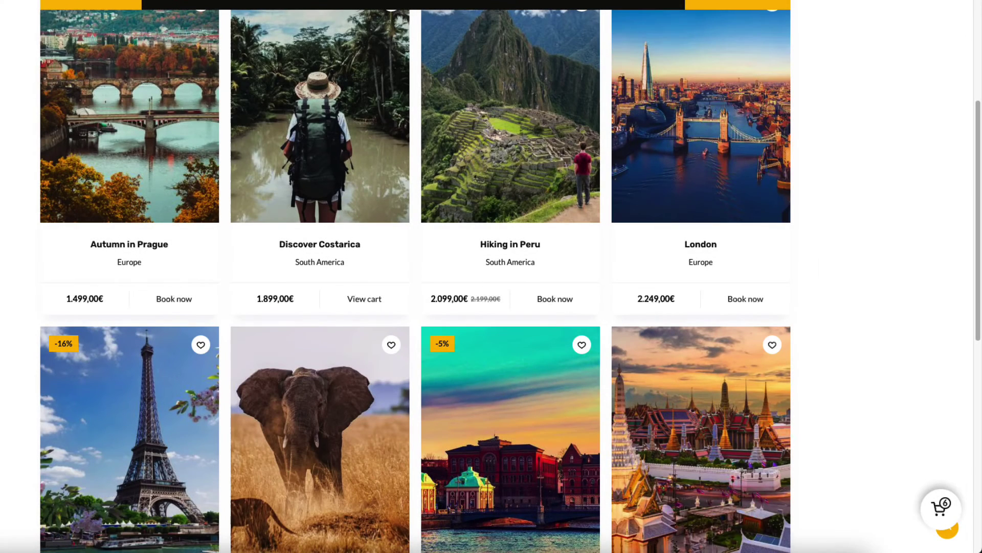
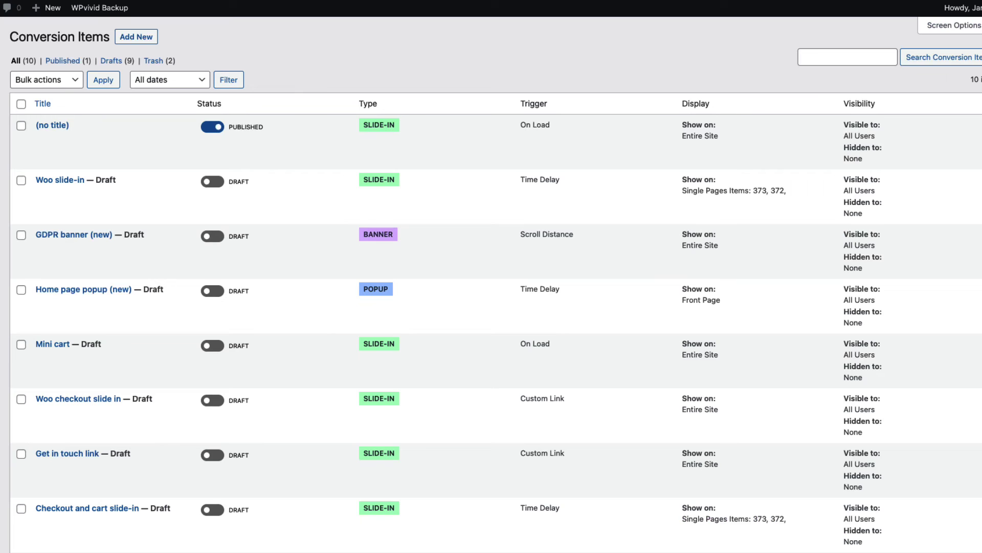
# - Create a new slide-in from the green "Get the Ultimate Icon Kit!" template and title it "Get in touch"
pyautogui.click(138, 41)
pyautogui.click(470, 312)
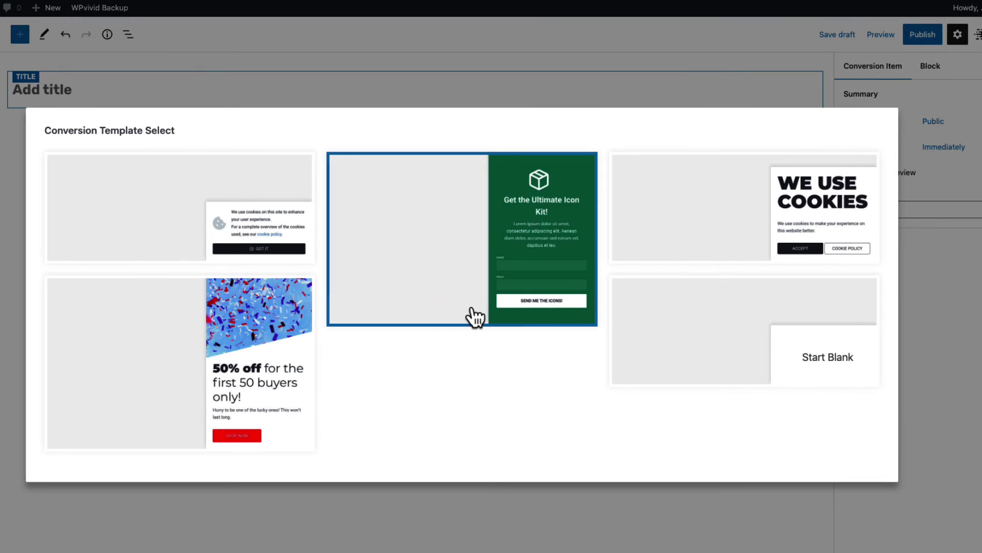
pyautogui.click(444, 210)
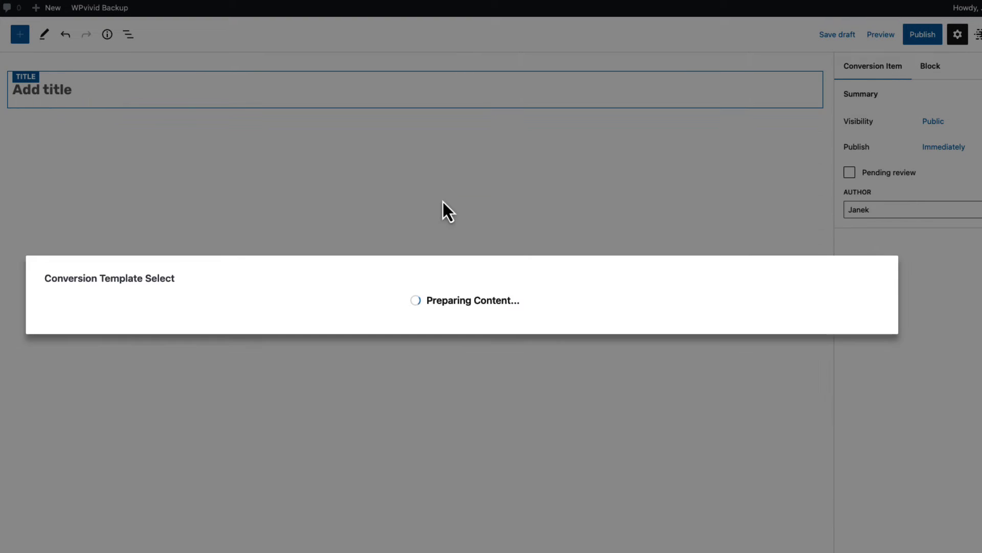
pyautogui.write('Get in touch')
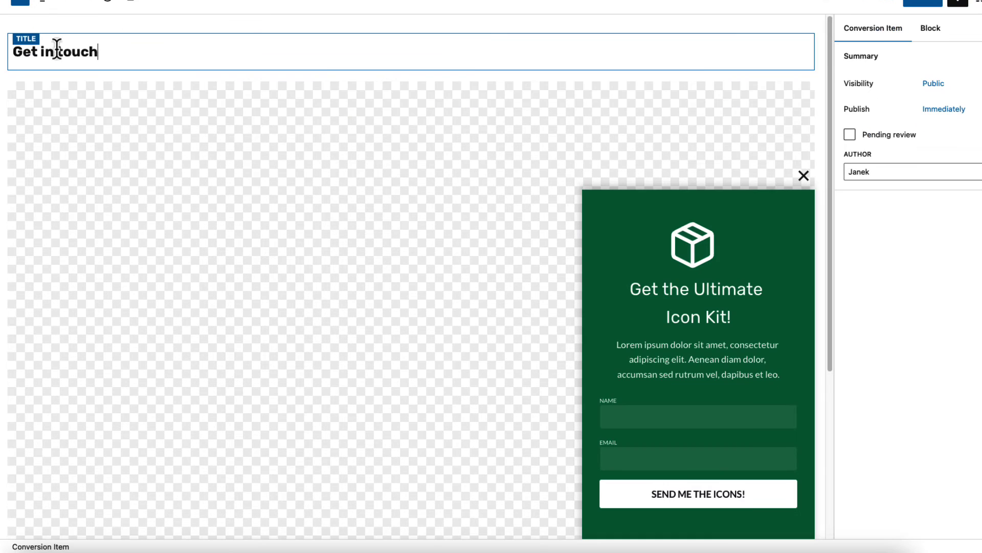
# - Give the Get in touch slide-in a set minimum height of 100 vh
pyautogui.click(702, 106)
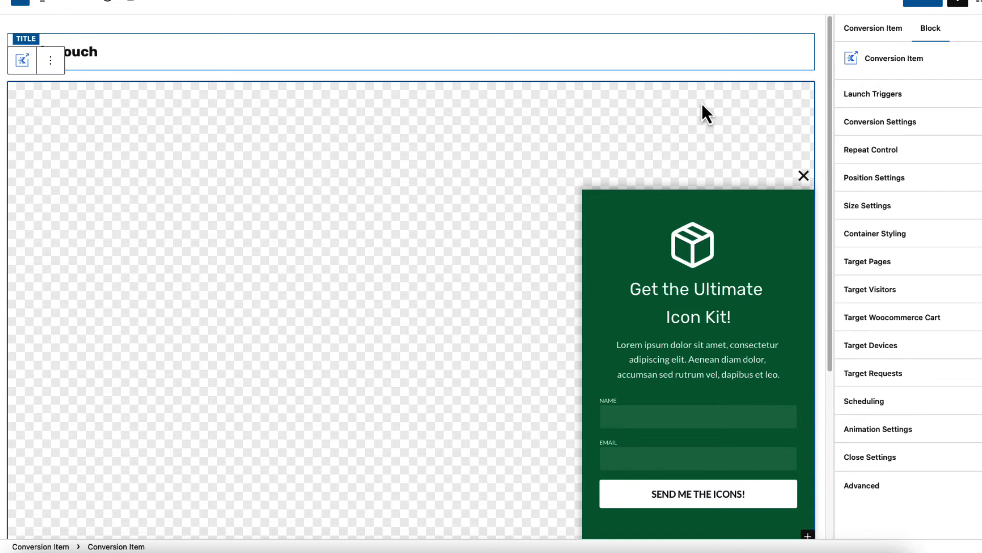
pyautogui.click(923, 176)
pyautogui.click(866, 214)
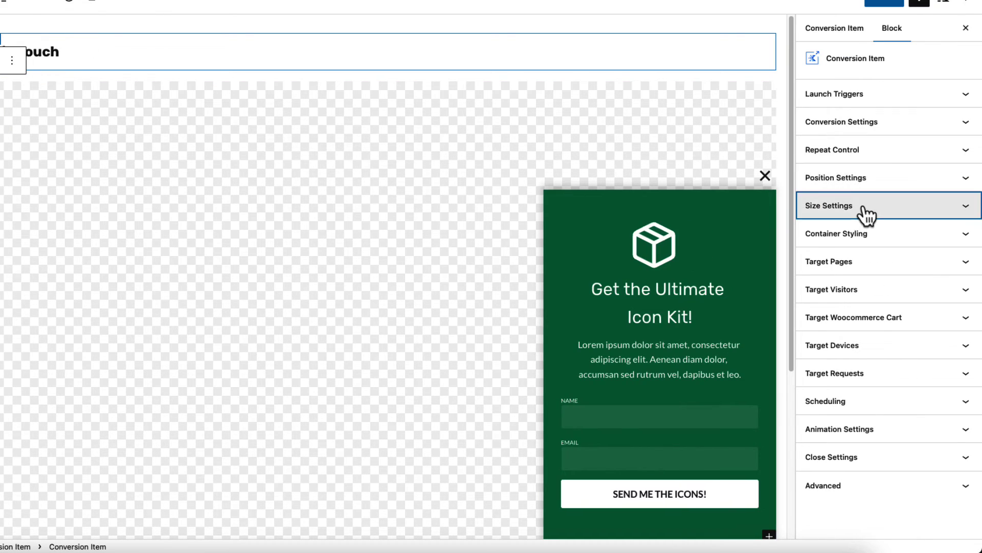
pyautogui.click(842, 245)
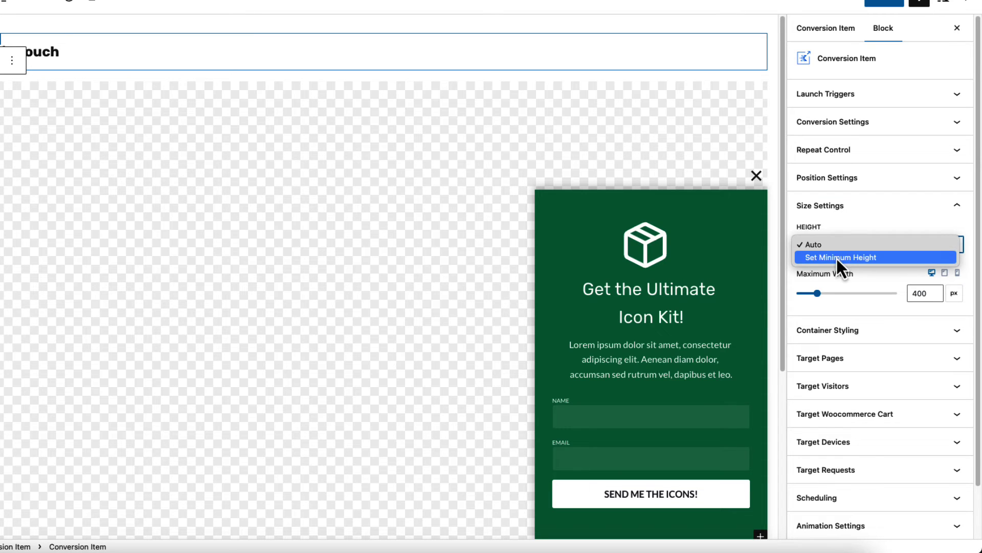
pyautogui.click(835, 259)
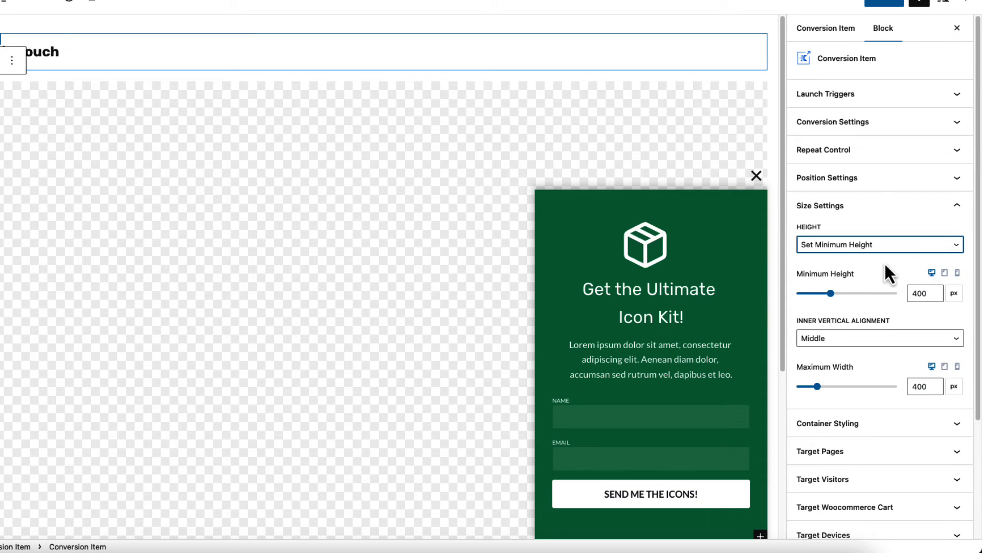
pyautogui.click(953, 293)
pyautogui.click(963, 400)
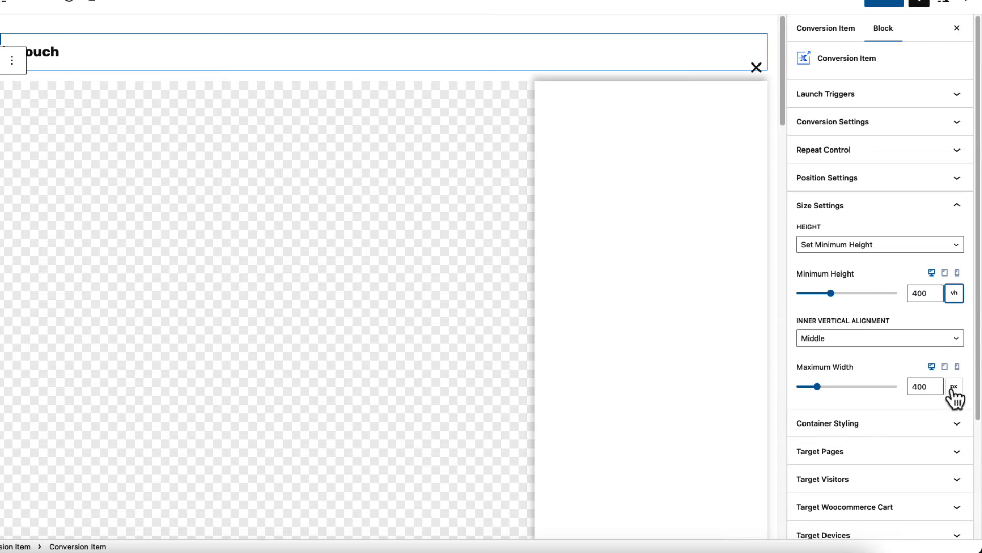
pyautogui.doubleClick(918, 293)
pyautogui.write('100')
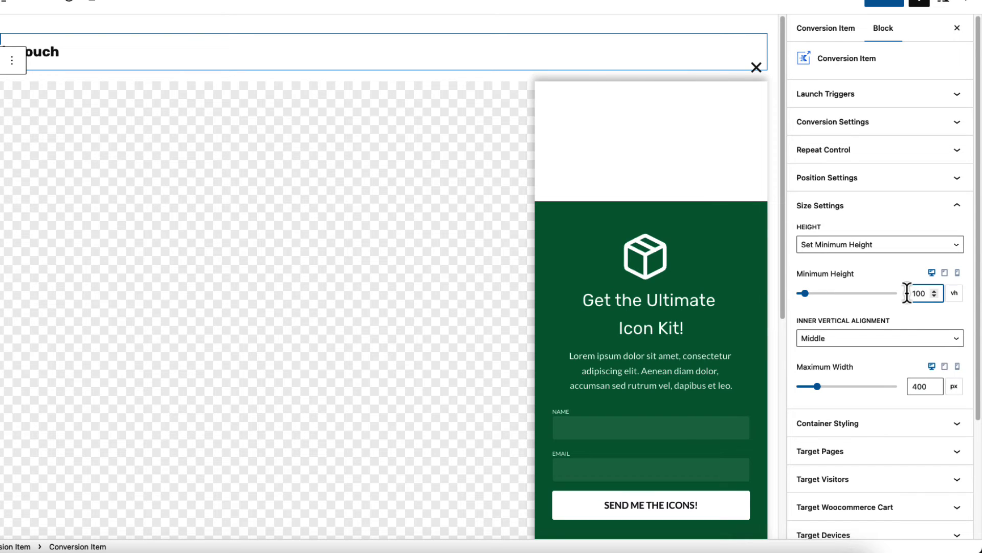
# - Set the slide-in's maximum width to 30 vw
pyautogui.click(947, 392)
pyautogui.click(964, 444)
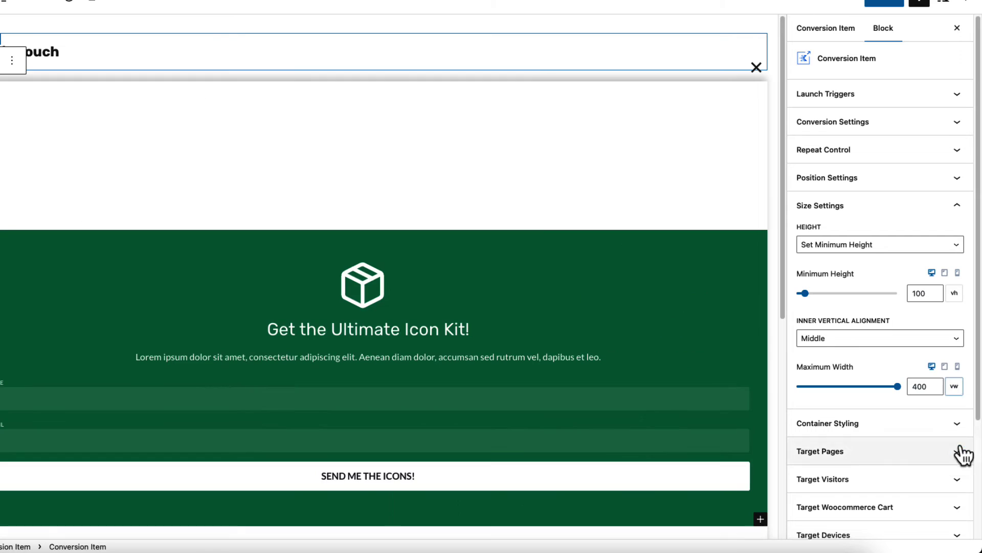
pyautogui.doubleClick(921, 388)
pyautogui.write('30')
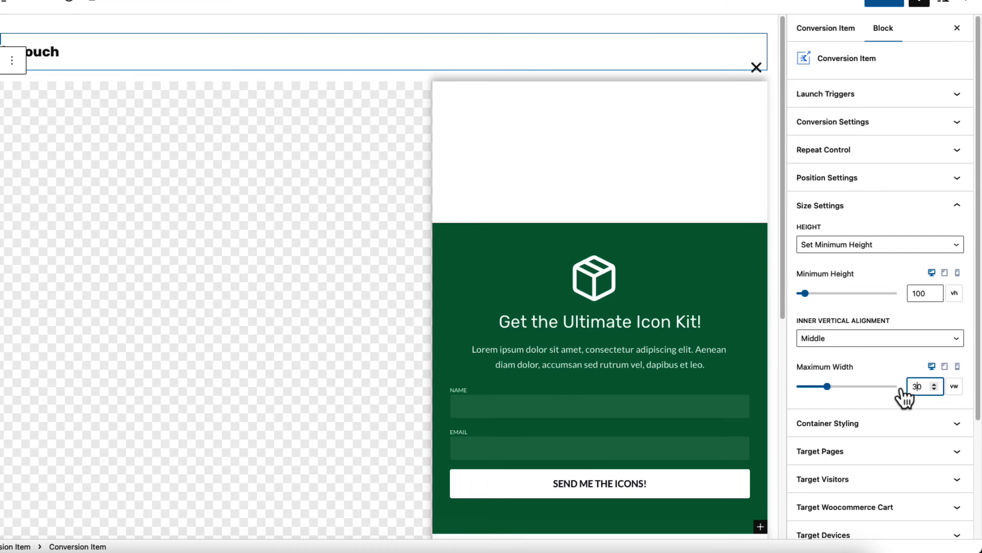
# - Set the slide-in container's background color to hex 047857
pyautogui.click(898, 426)
pyautogui.scroll(-8, 900, 399)
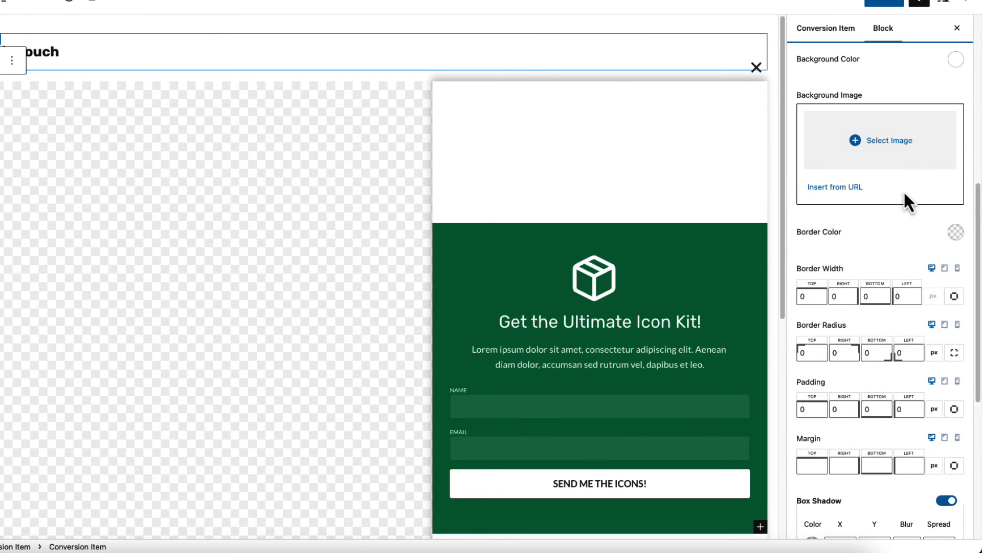
pyautogui.click(956, 60)
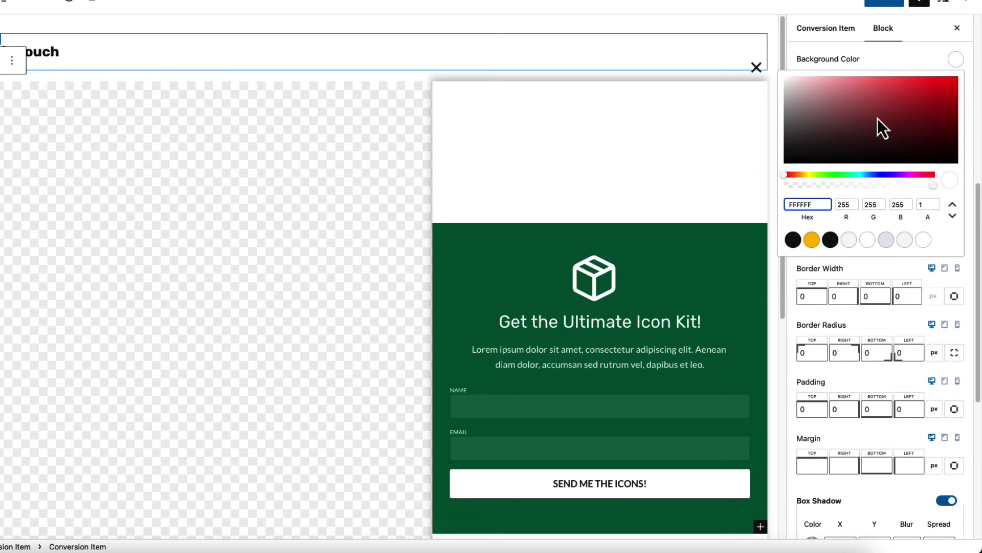
pyautogui.click(807, 203)
pyautogui.write('047857')
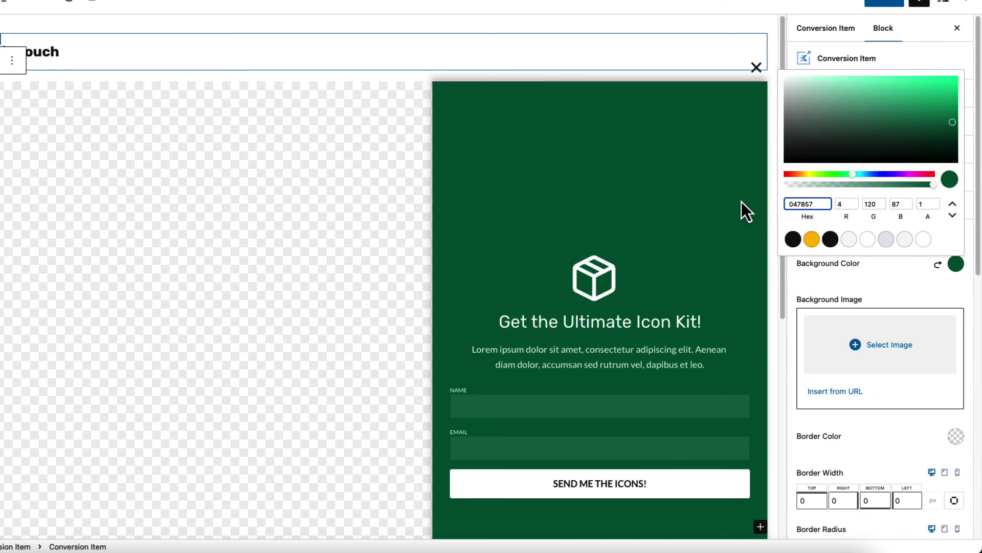
# - Remove the Info Box with the box icon, heading and text from the slide-in
pyautogui.click(646, 307)
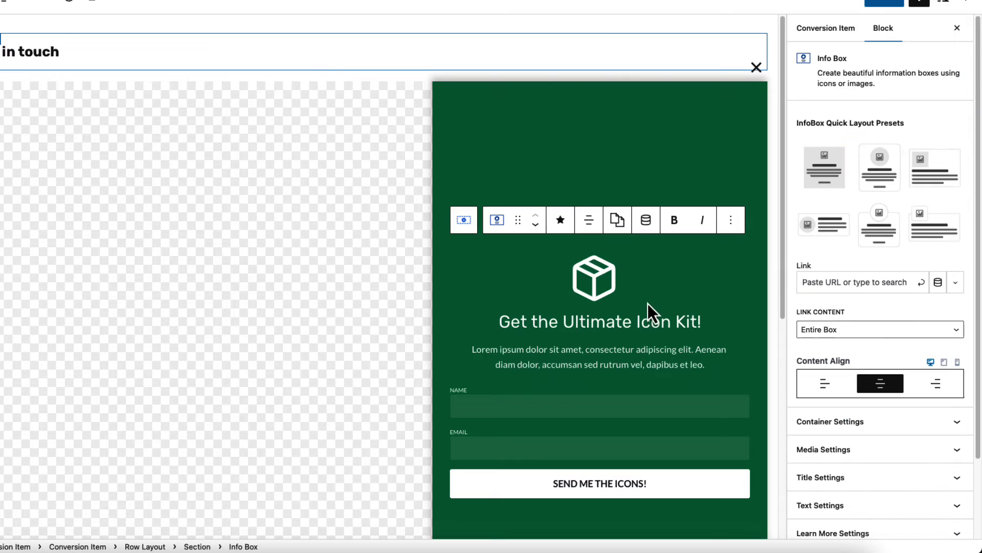
pyautogui.click(646, 220)
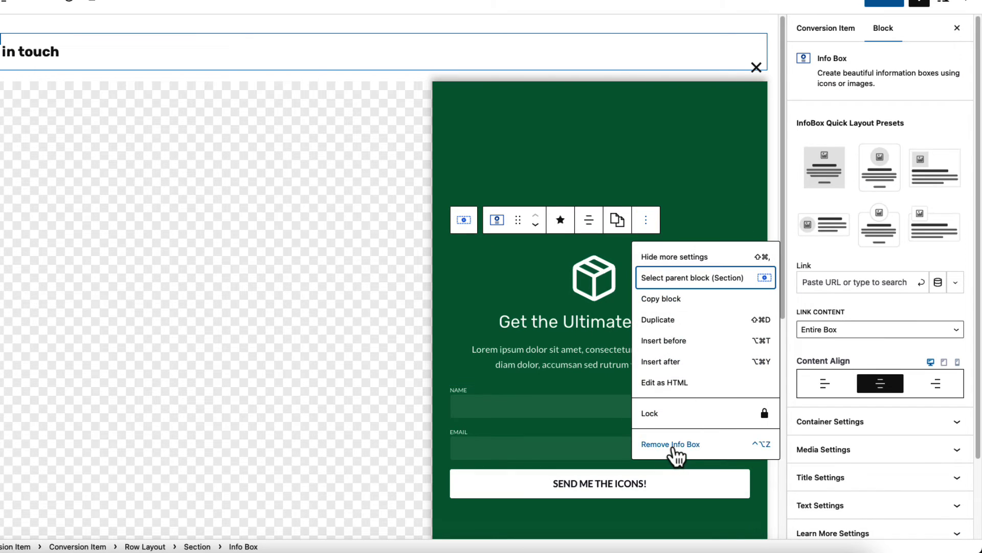
pyautogui.click(675, 444)
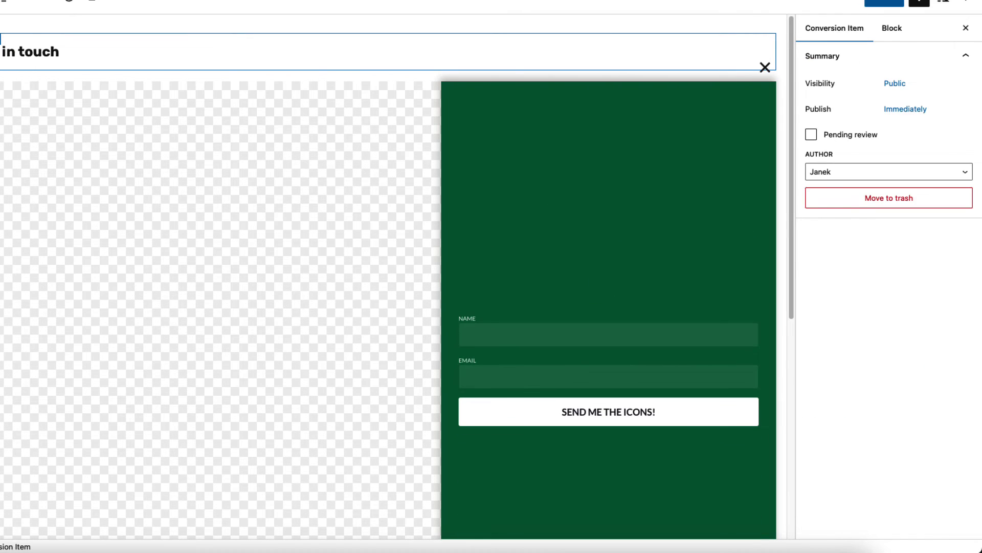
# - Insert a three-item icon list with phone, e-mail and address contact details before the form row
pyautogui.click(660, 306)
pyautogui.click(666, 273)
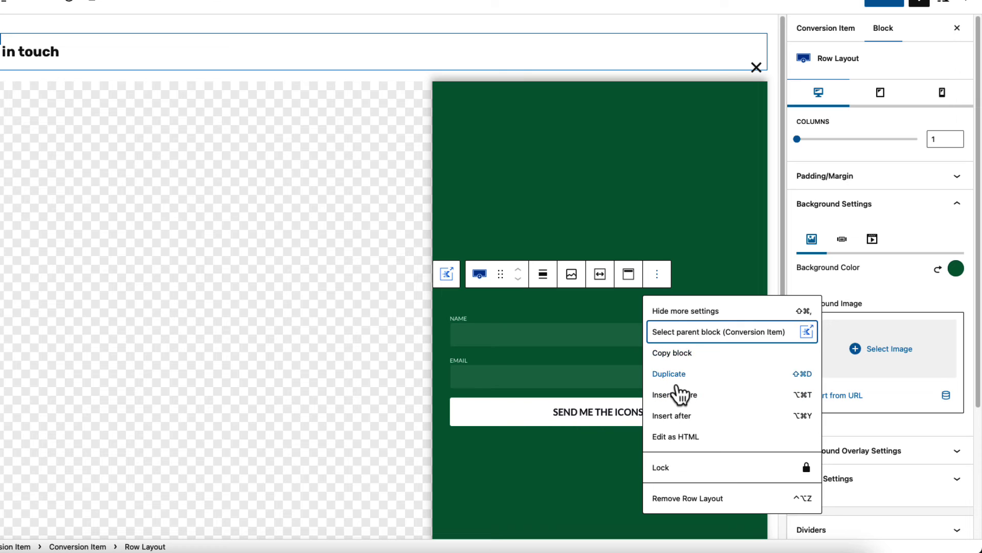
pyautogui.click(672, 397)
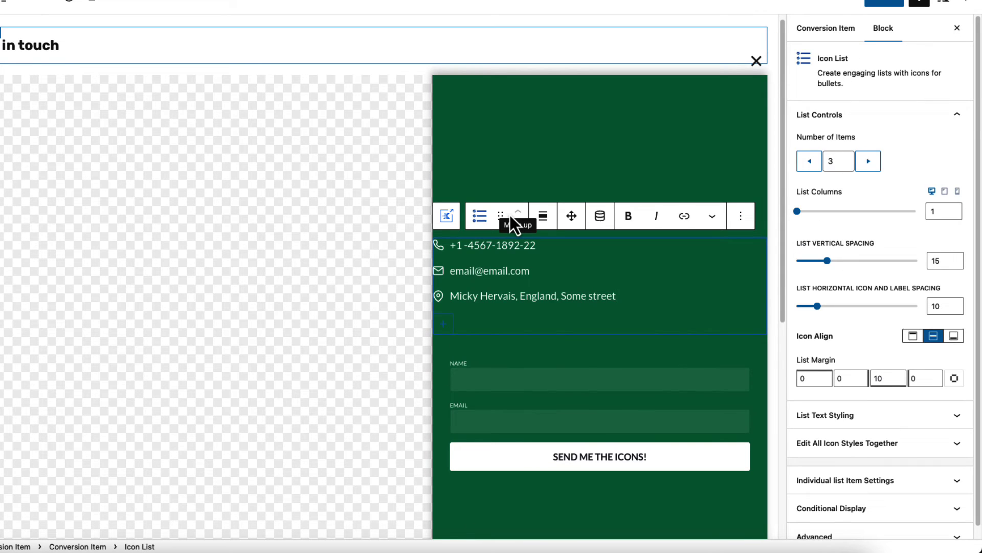
pyautogui.click(512, 214)
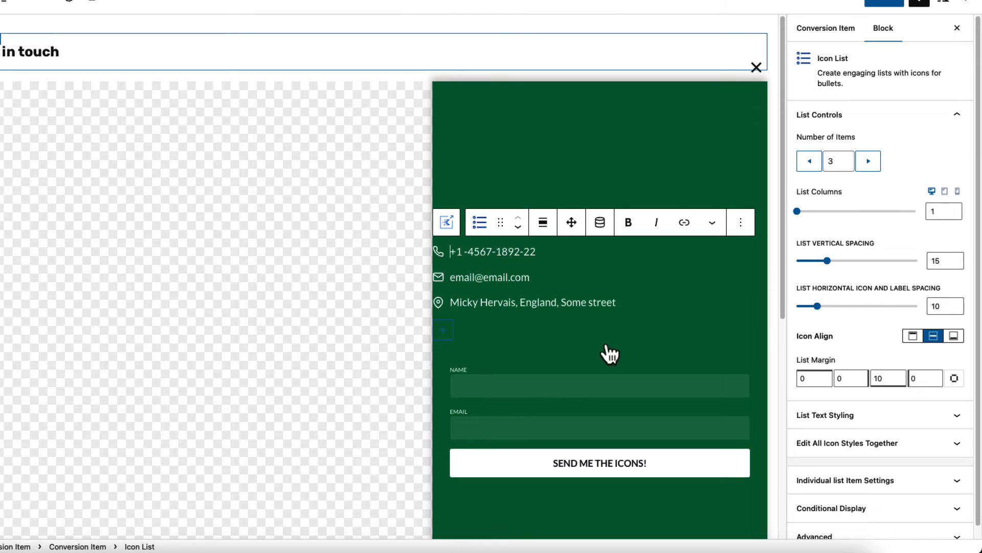
# - Set the slide-in container's right and left padding to 40 px
pyautogui.click(77, 546)
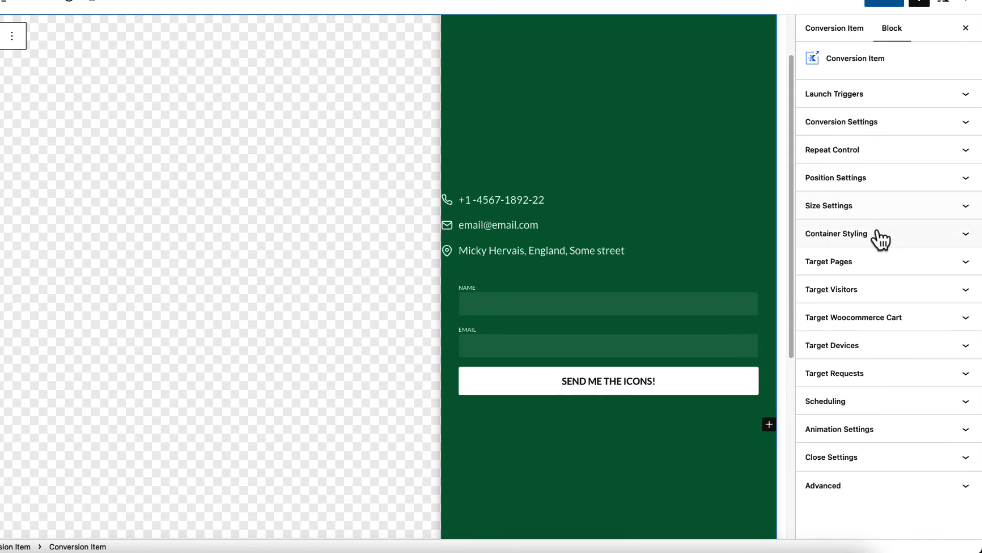
pyautogui.click(876, 237)
pyautogui.scroll(-2, 835, 407)
pyautogui.click(833, 411)
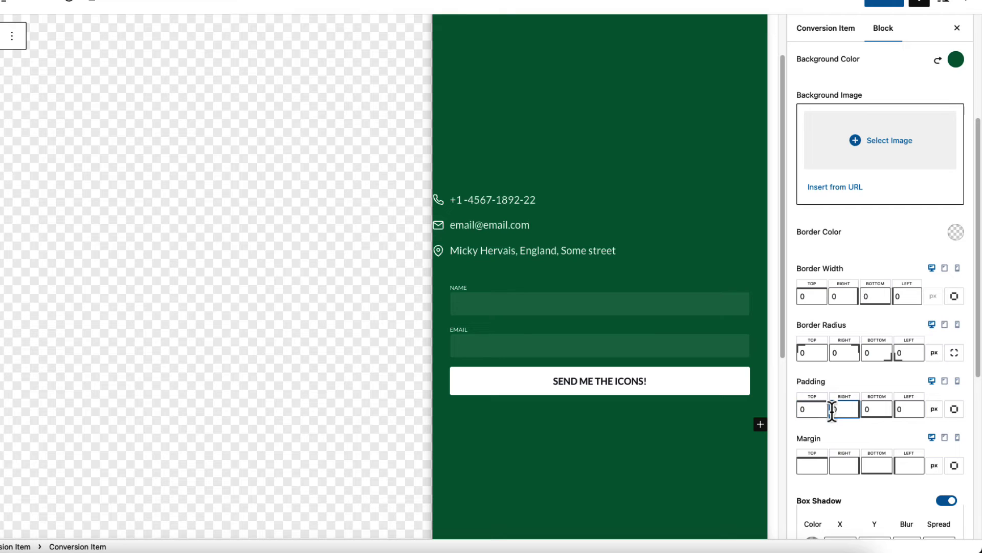
pyautogui.write('4')
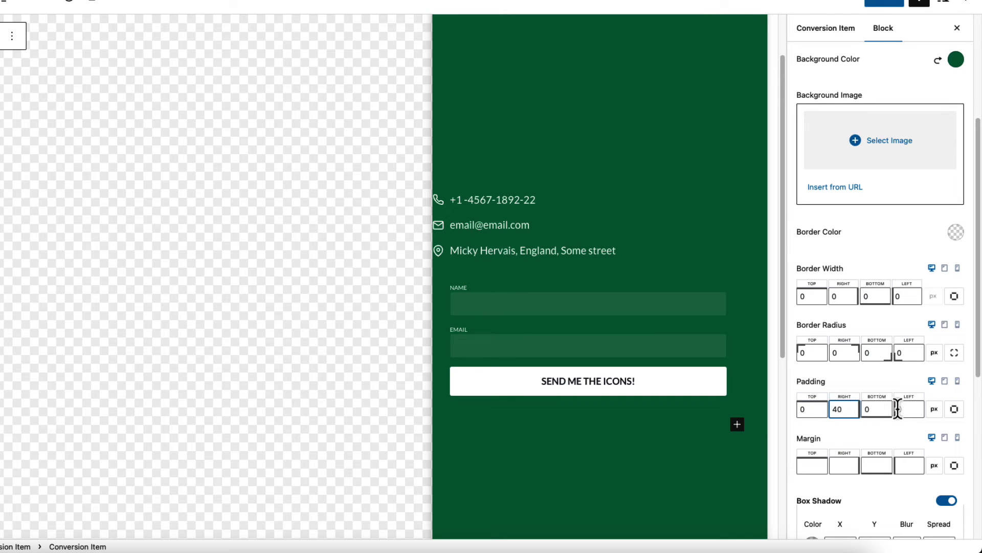
pyautogui.click(898, 409)
pyautogui.write('40')
# - Replace the template's form row with a "Send us an email" heading and a name, e-mail and message form with a "Send message" button
pyautogui.click(584, 290)
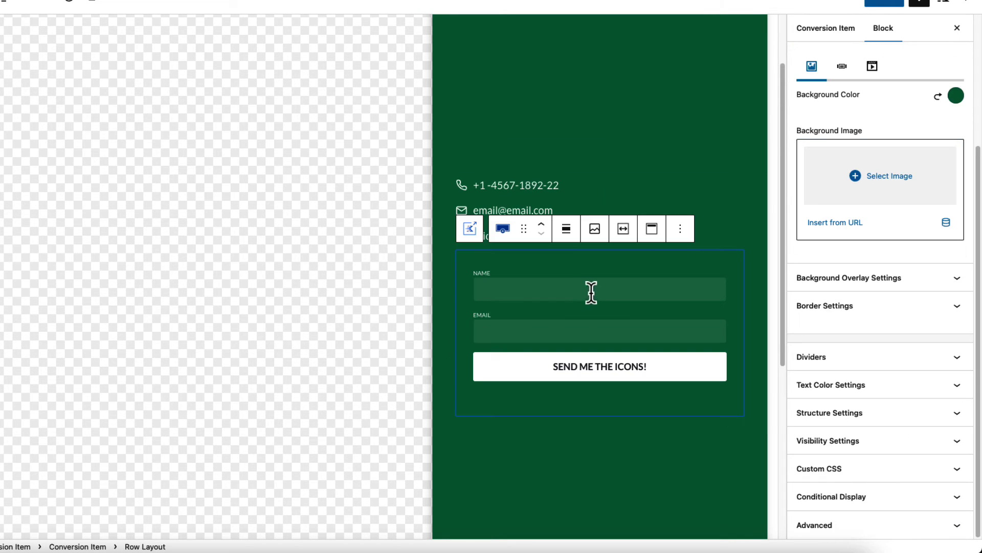
pyautogui.press('BackSpace')
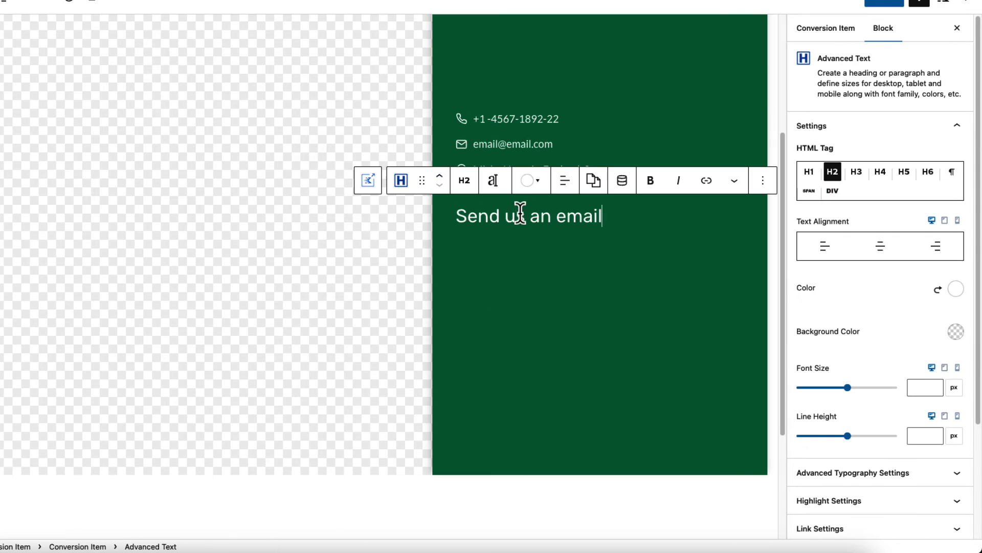
pyautogui.click(519, 214)
pyautogui.press('Return')
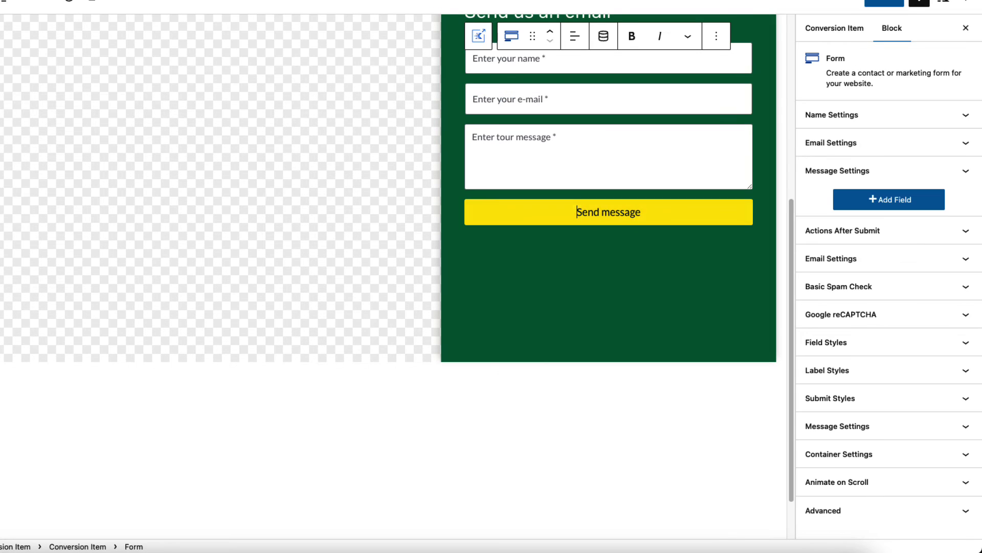
# - Set the Get in touch slide-in's launch trigger to Custom Link
pyautogui.scroll(6, 594, 262)
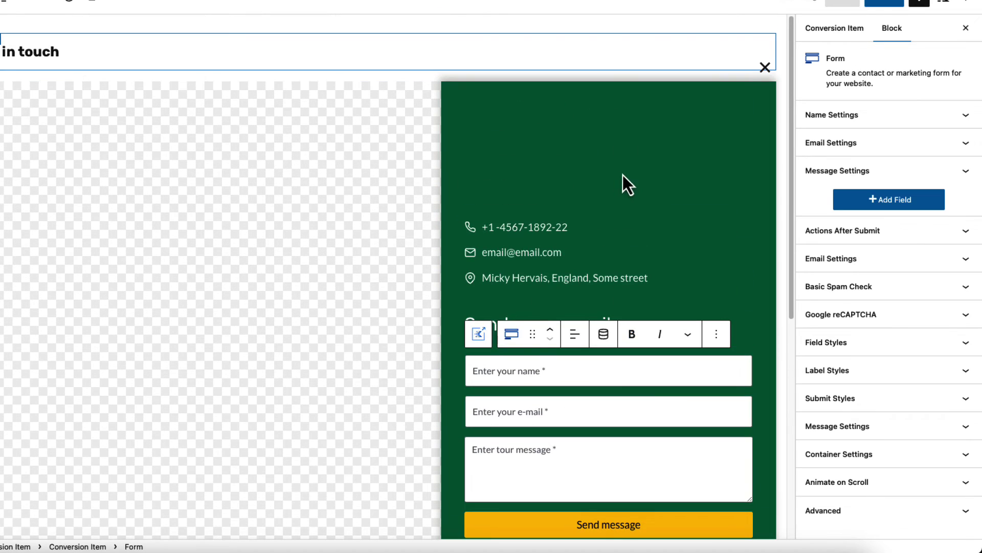
pyautogui.click(729, 129)
pyautogui.click(885, 103)
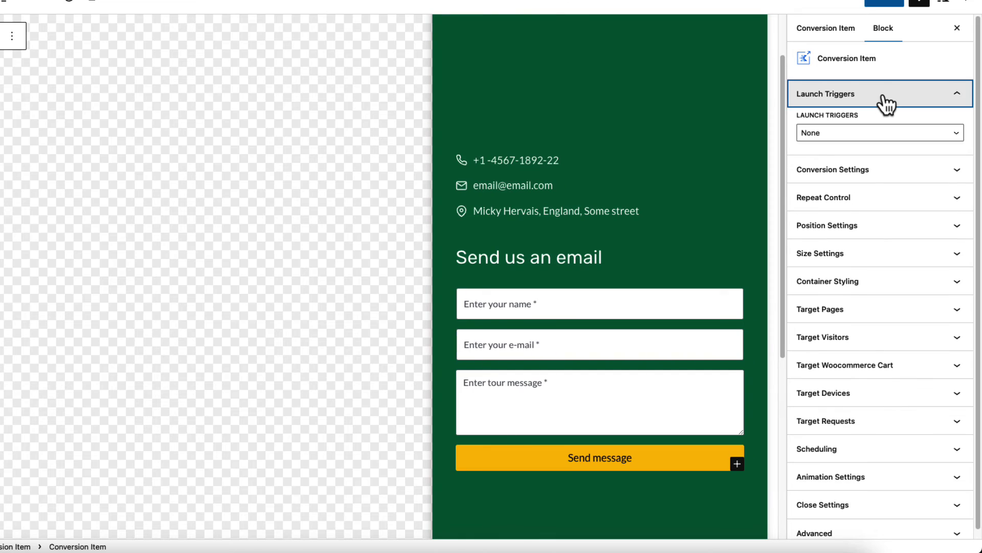
pyautogui.click(819, 134)
pyautogui.click(819, 213)
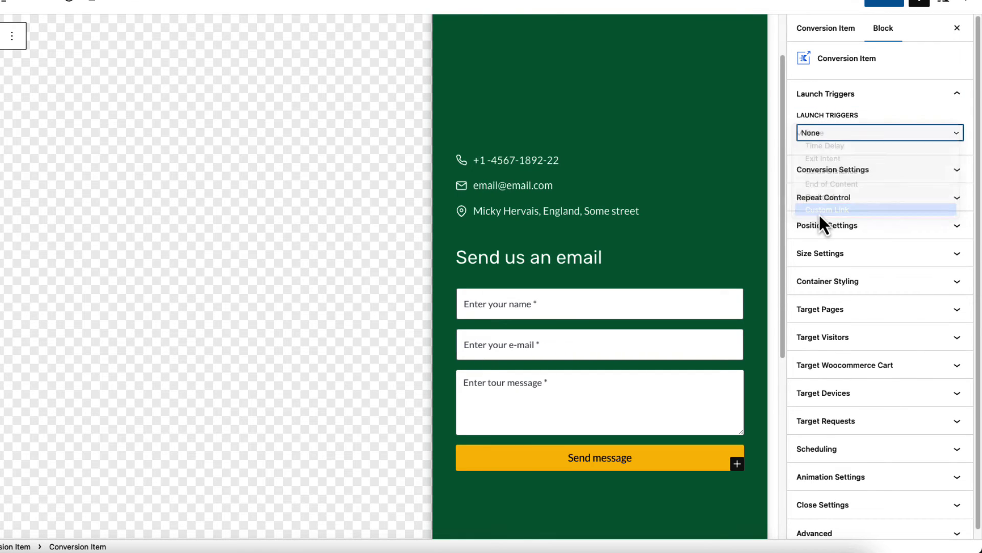
pyautogui.moveTo(857, 250); pyautogui.dragTo(801, 253)
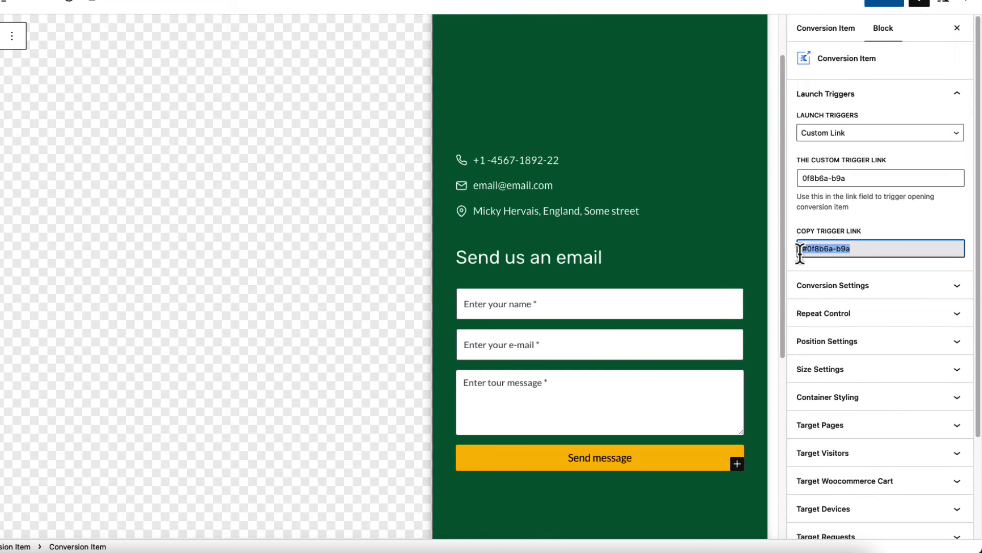
# - Turn off analytics tracking in the slide-in's conversion settings
pyautogui.click(919, 287)
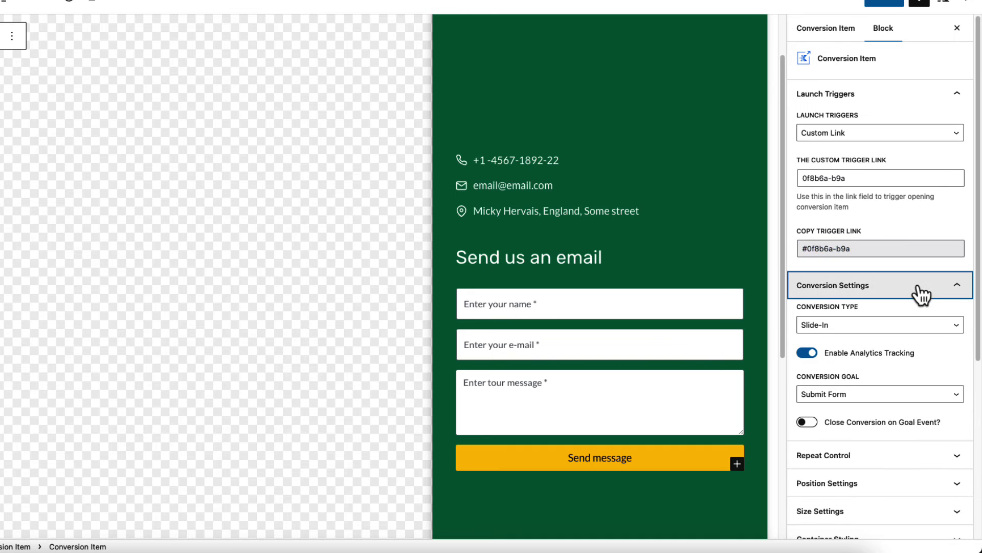
pyautogui.click(806, 353)
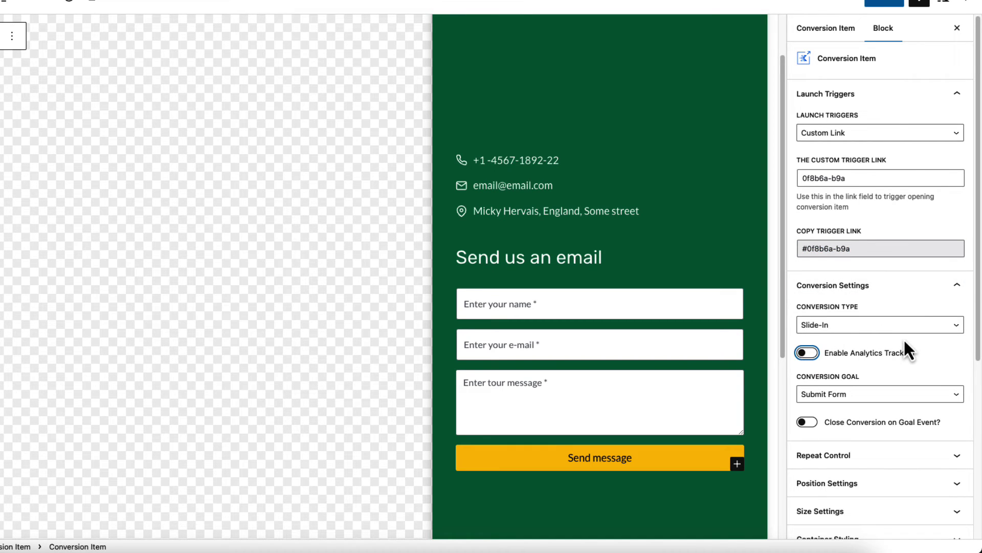
pyautogui.scroll(-4, 904, 339)
pyautogui.click(911, 248)
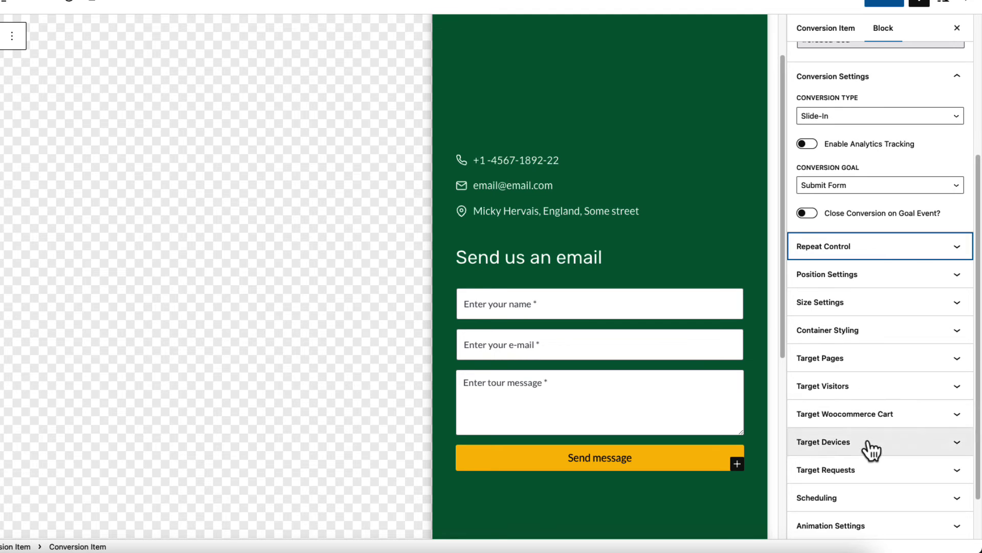
pyautogui.scroll(-1, 599, 285)
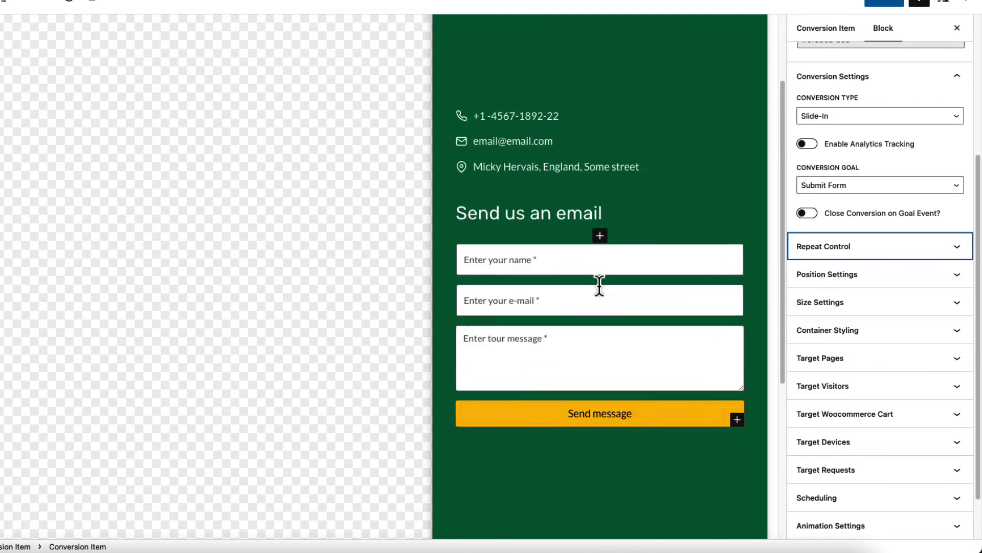
# - Copy the slide-in's trigger link #0f8b6a-b9a and save the conversion item
pyautogui.scroll(2, 598, 285)
pyautogui.scroll(4, 856, 259)
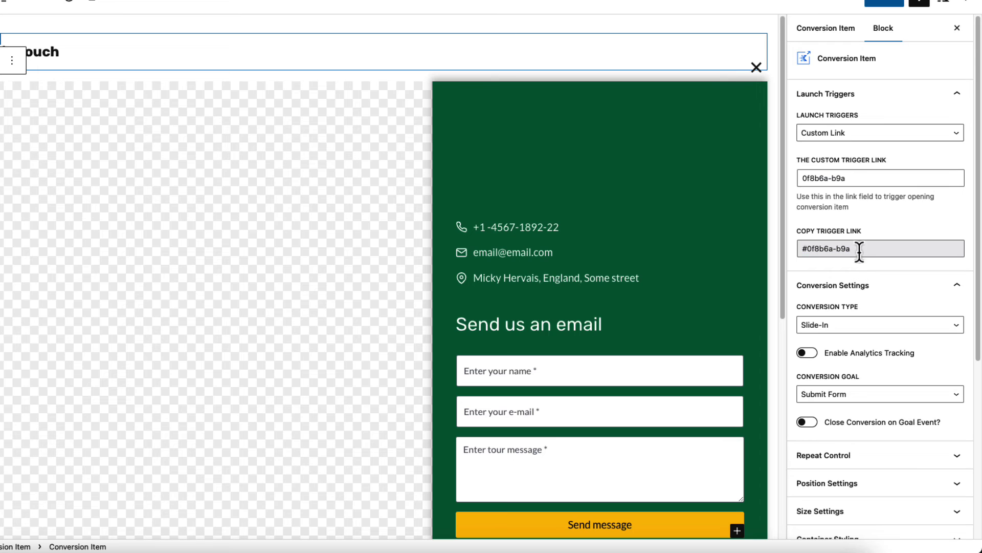
pyautogui.moveTo(857, 250); pyautogui.dragTo(803, 249)
pyautogui.press('super+c')
pyautogui.click(874, 4)
pyautogui.click(875, 4)
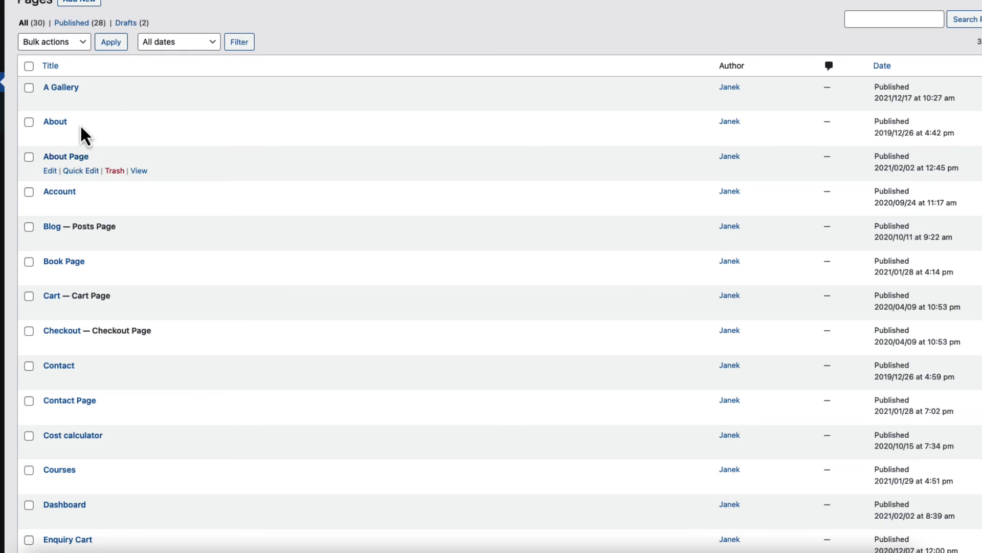
# - Open the "A Gallery" page for editing and add an Advanced Button labelled "See more" below the gallery
pyautogui.click(66, 89)
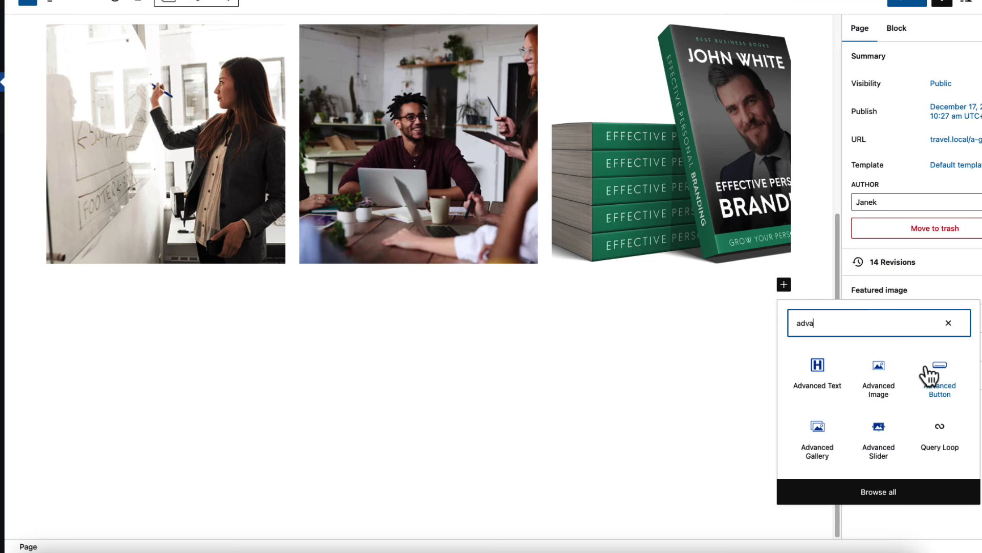
pyautogui.click(921, 378)
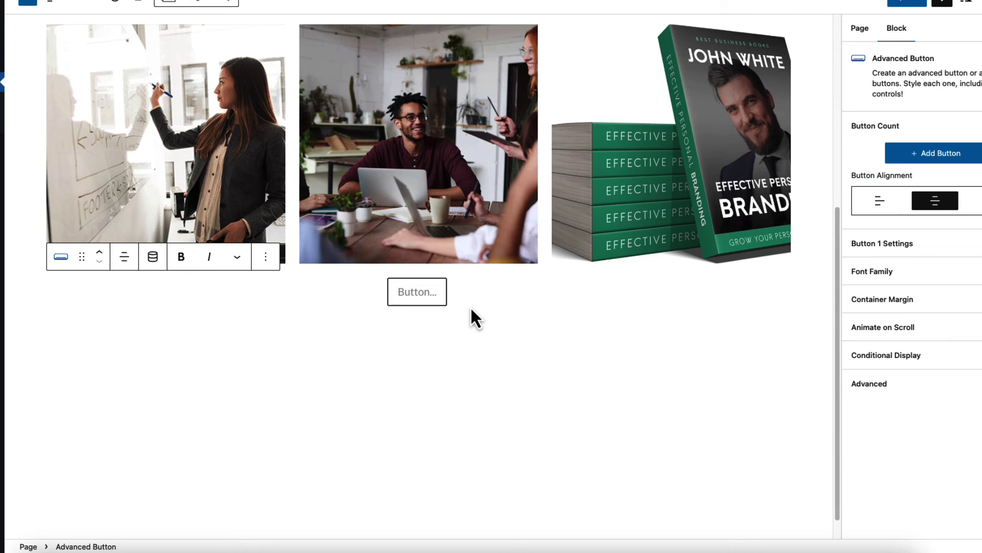
pyautogui.write('See m')
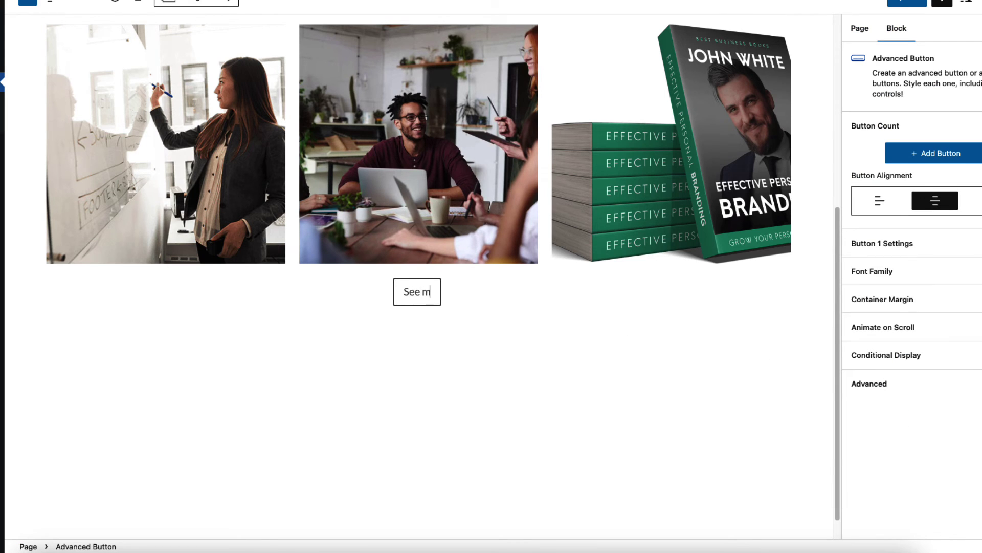
pyautogui.write('ore')
# - Link the "See more" button to #0f8b6a-b9a, update the page and test the button on the live gallery page
pyautogui.click(893, 116)
pyautogui.write('#0f8b6a-ba')
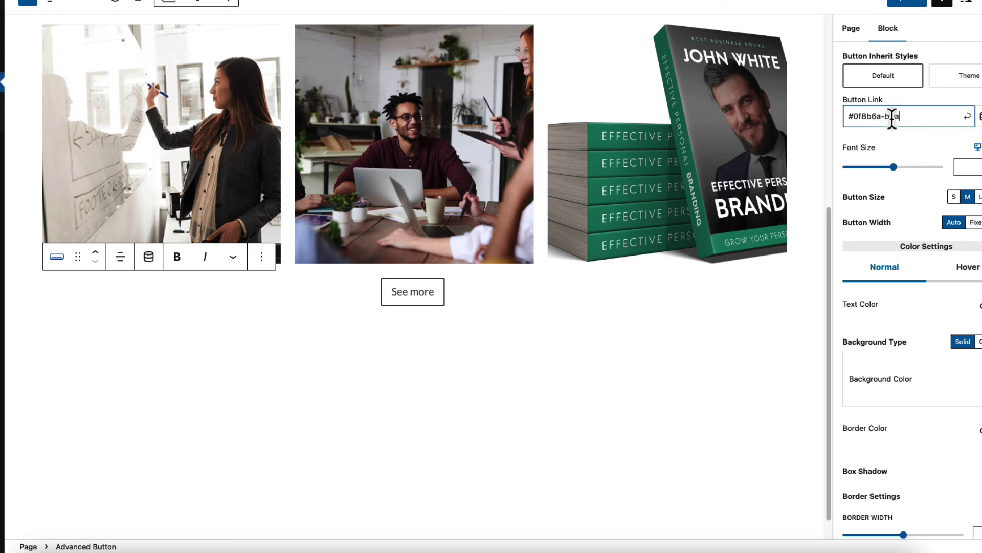
pyautogui.click(967, 116)
pyautogui.click(907, 4)
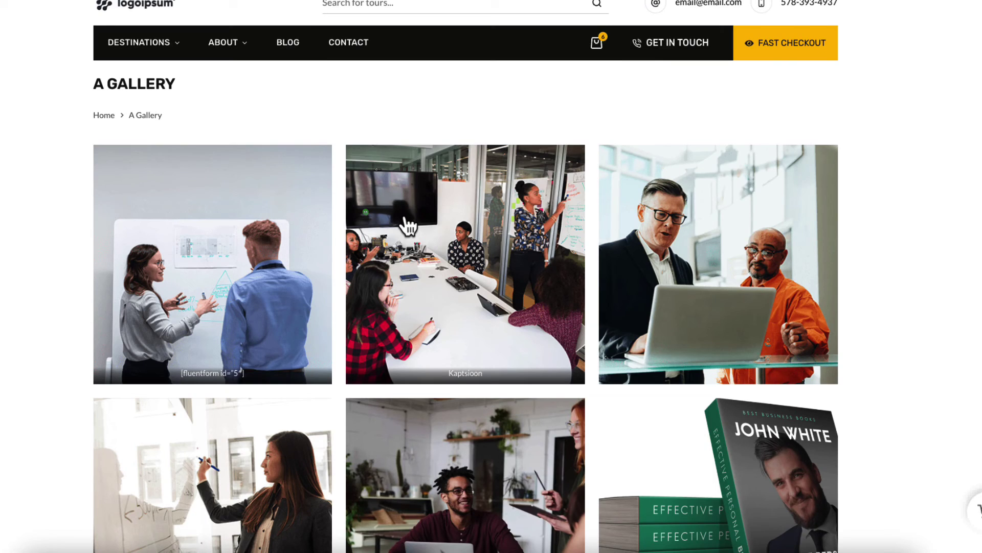
pyautogui.scroll(-4, 406, 222)
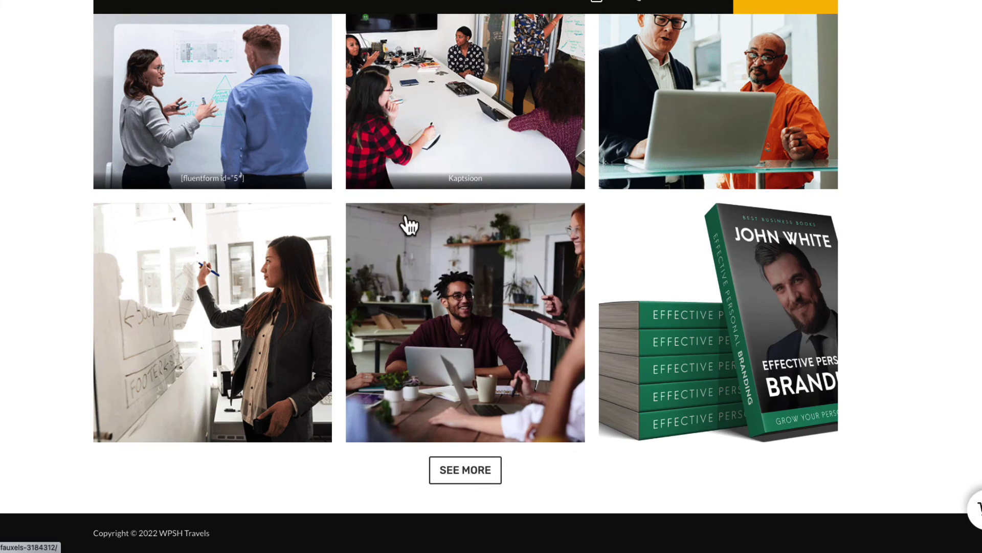
pyautogui.click(456, 478)
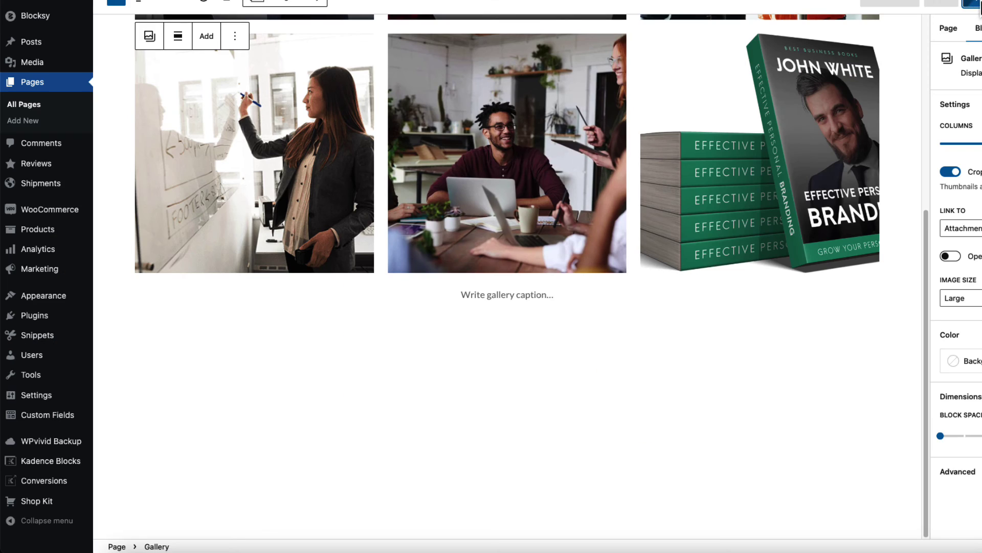
# - In the theme customizer, set the header's "Get in touch" button link to #0f8b6a-b9a and publish the change
pyautogui.moveTo(59, 306)
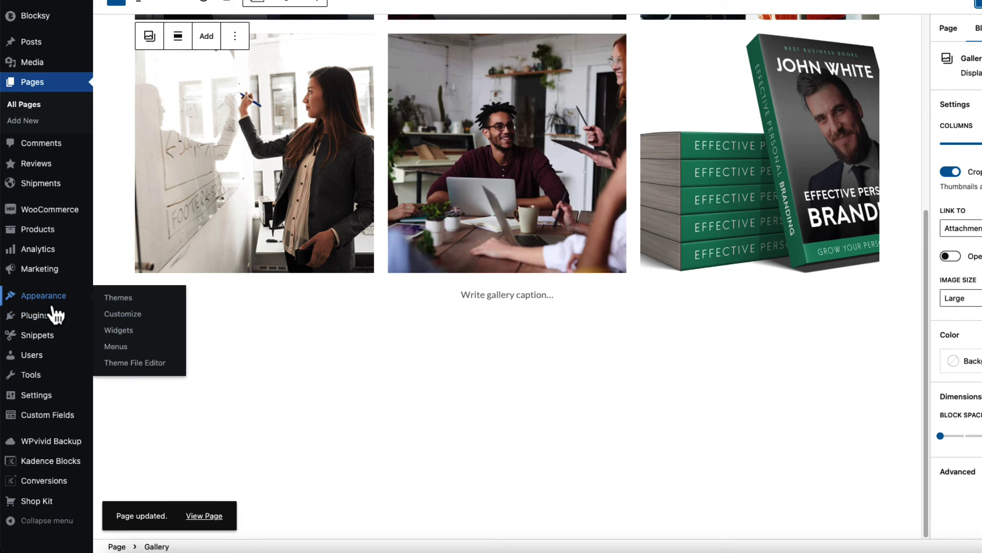
pyautogui.click(123, 317)
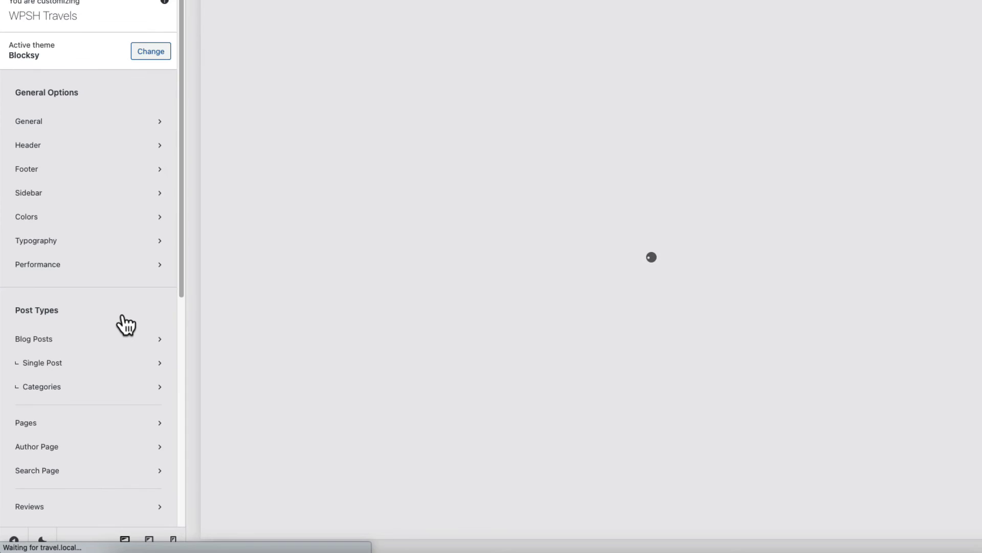
pyautogui.click(82, 146)
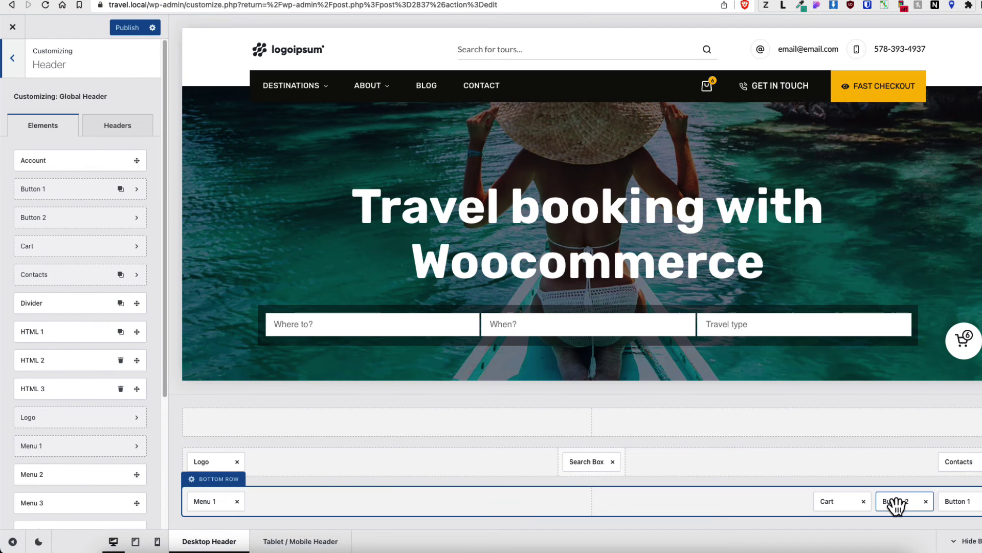
pyautogui.click(895, 502)
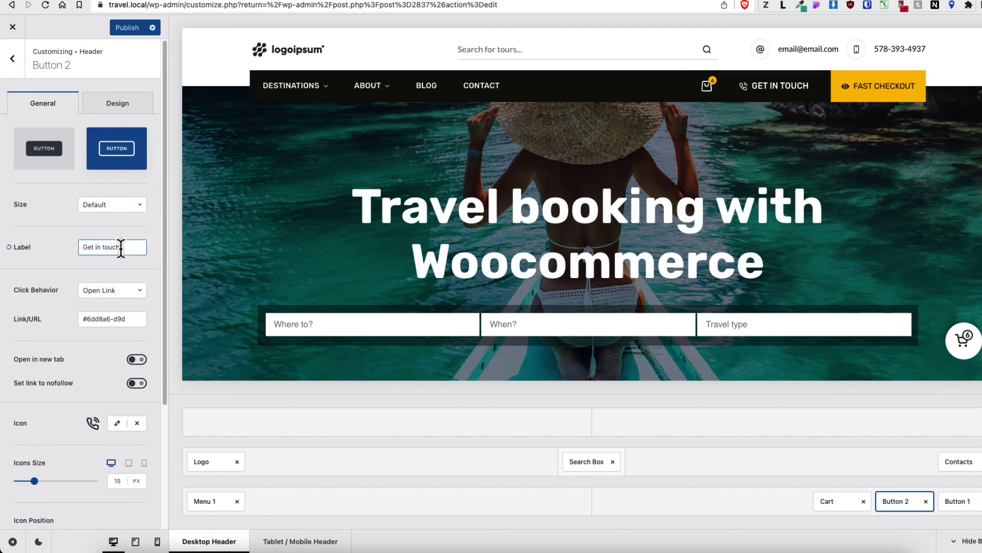
pyautogui.moveTo(124, 248); pyautogui.dragTo(77, 246)
pyautogui.click(75, 230)
pyautogui.moveTo(130, 318); pyautogui.dragTo(75, 320)
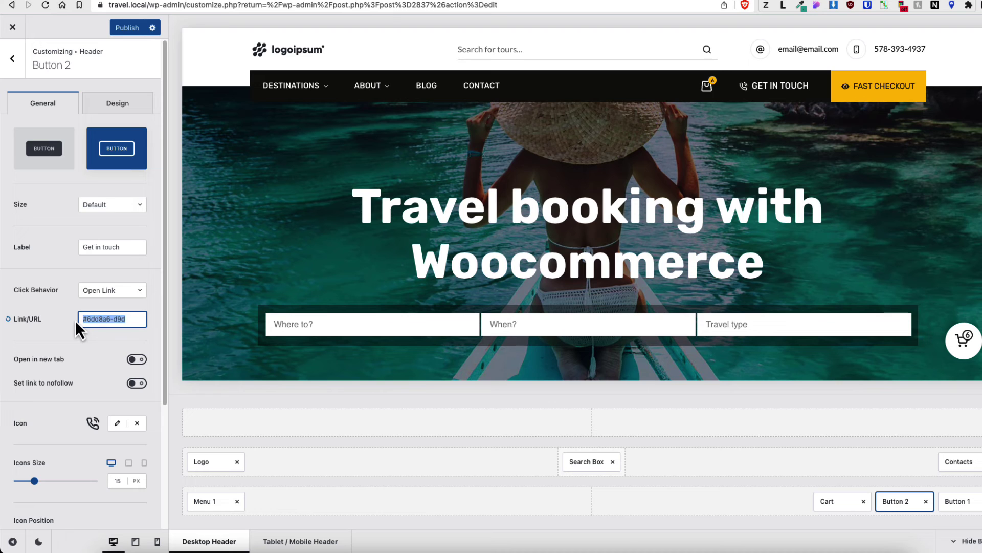
pyautogui.press('super+v')
pyautogui.click(127, 29)
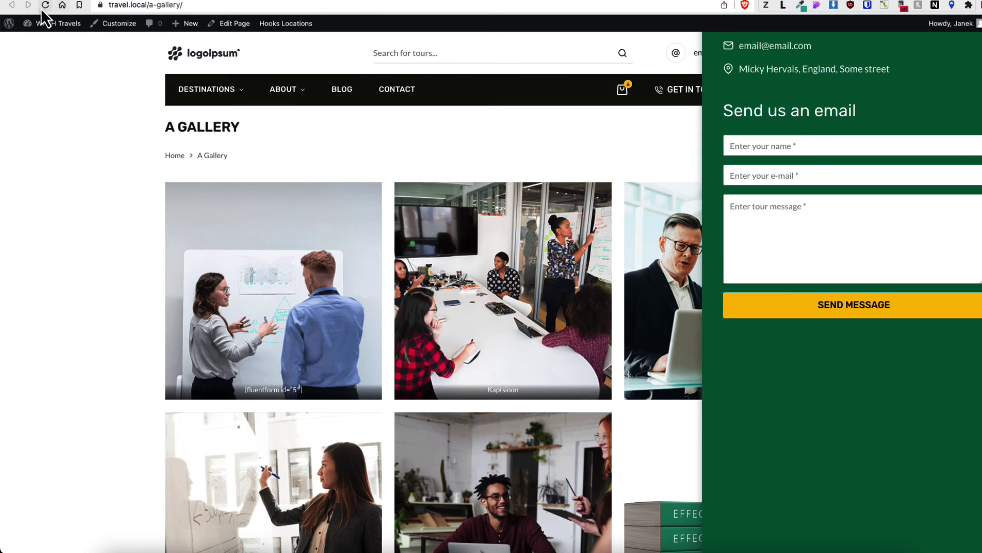
# - Reload the live gallery page and open the slide-in from the header's "Get in touch" button
pyautogui.click(45, 5)
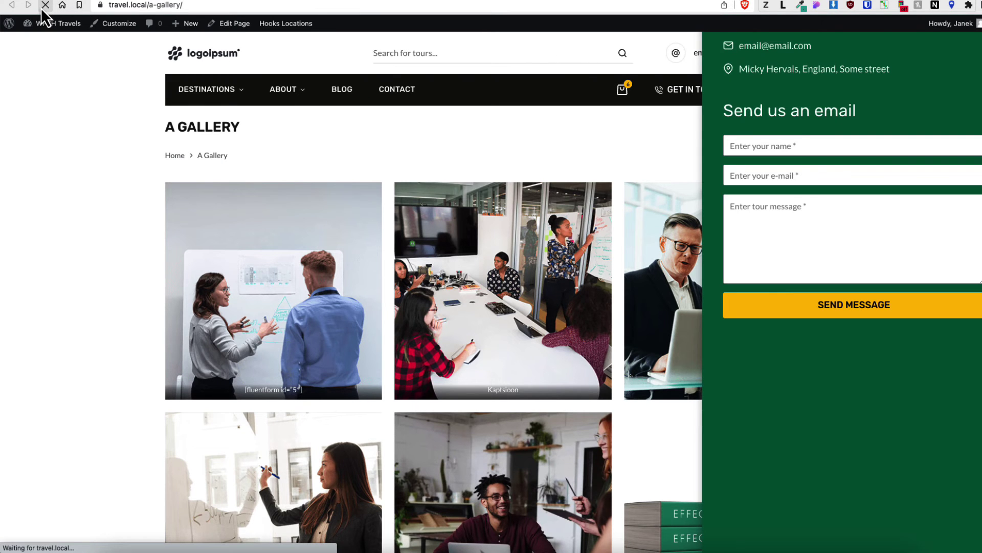
pyautogui.click(685, 99)
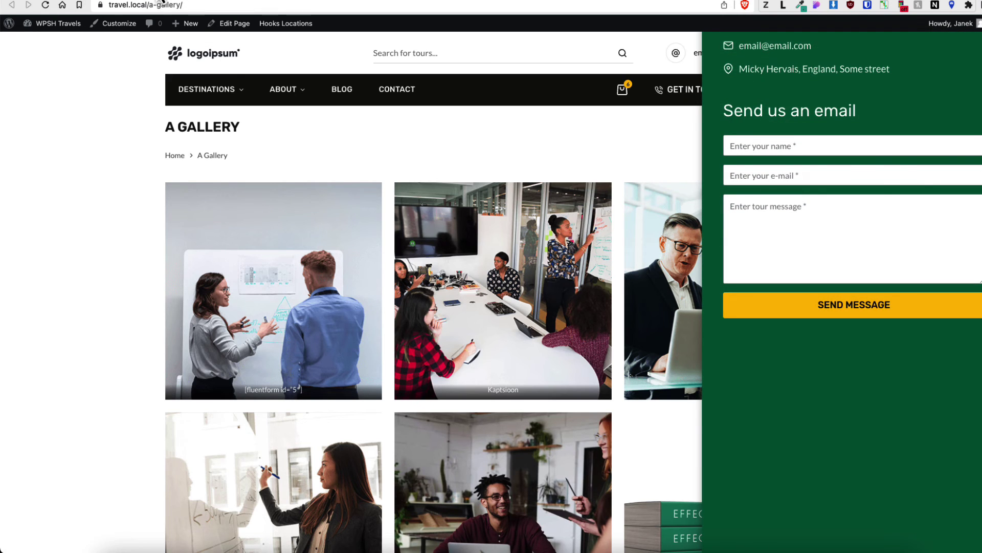
# - Set the slide-in container's top padding to 70 px and update the conversion item
pyautogui.click(110, 1)
pyautogui.click(626, 146)
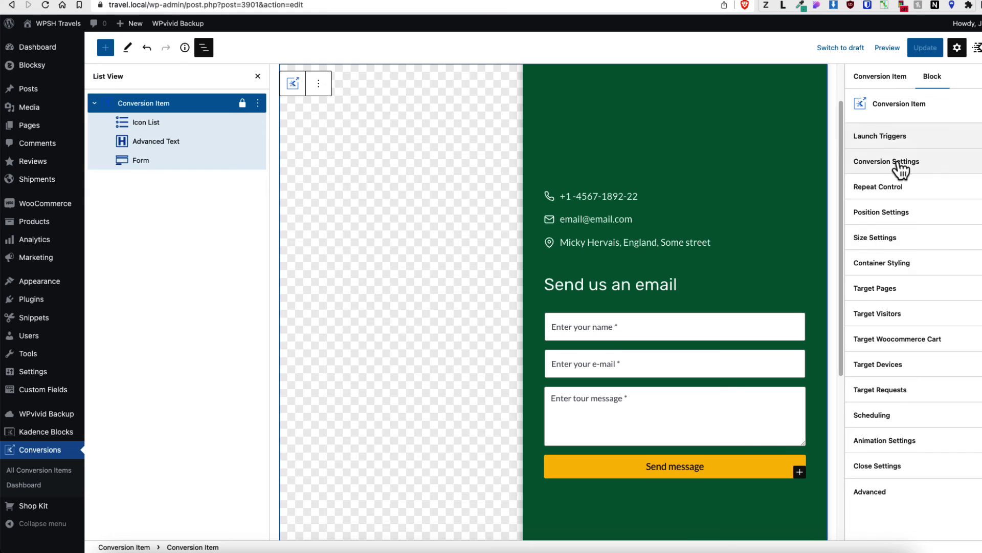
pyautogui.click(952, 261)
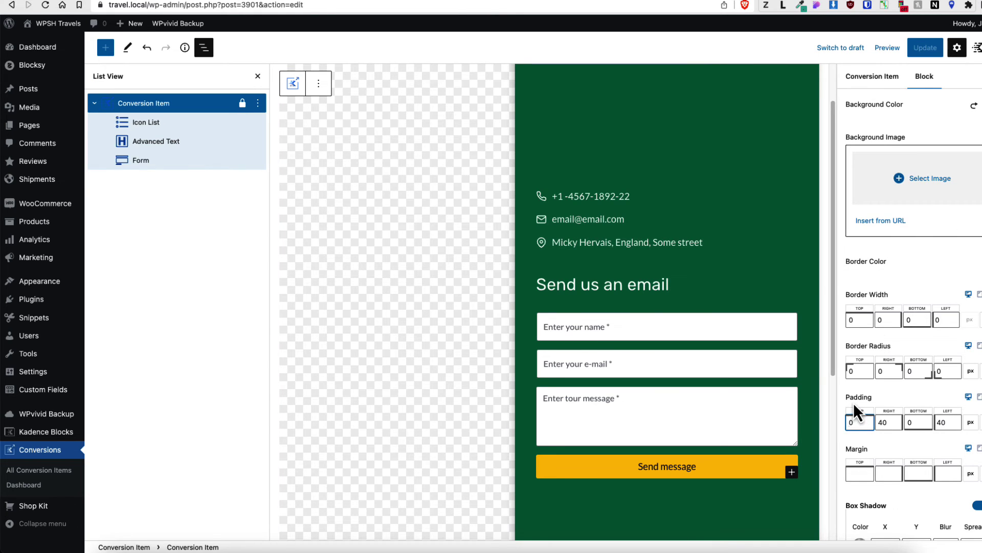
pyautogui.write('7')
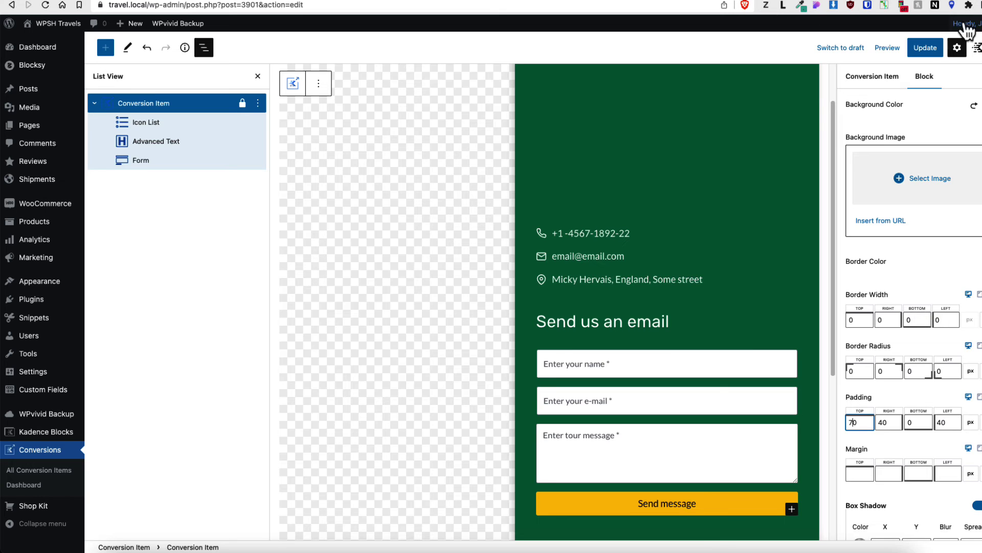
pyautogui.click(926, 49)
# - Check the slide-in's top spacing on the refreshed live gallery page by opening it through "Get in touch"
pyautogui.click(342, 1)
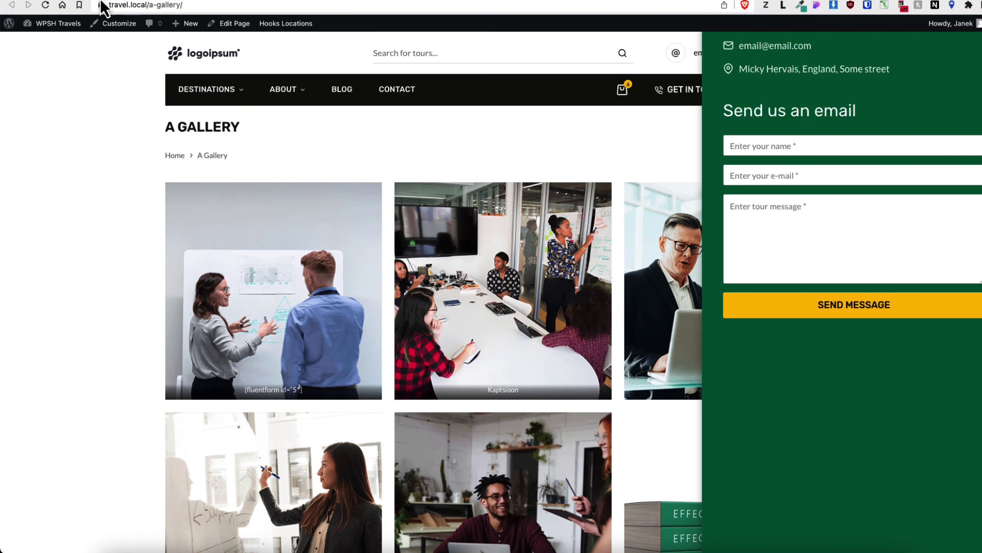
pyautogui.click(45, 5)
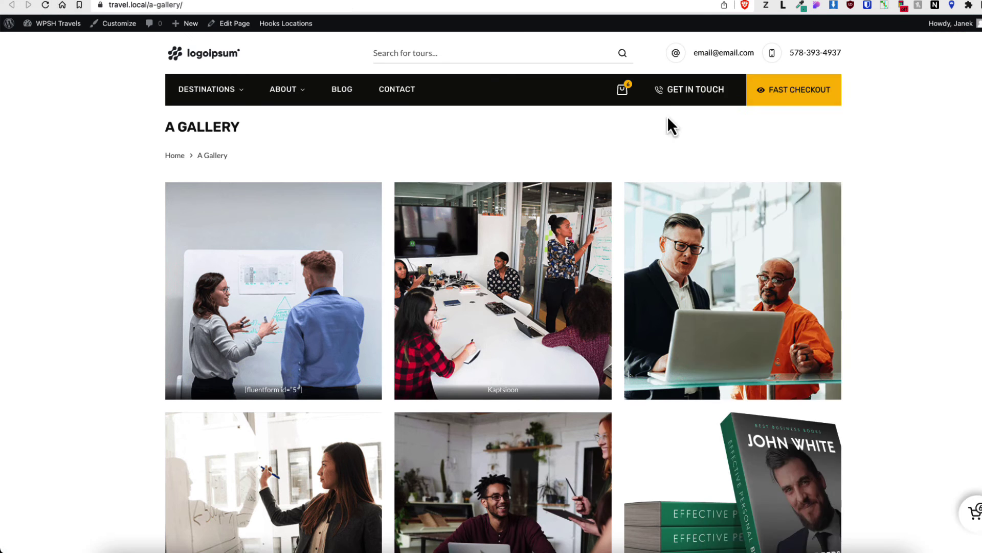
pyautogui.click(682, 96)
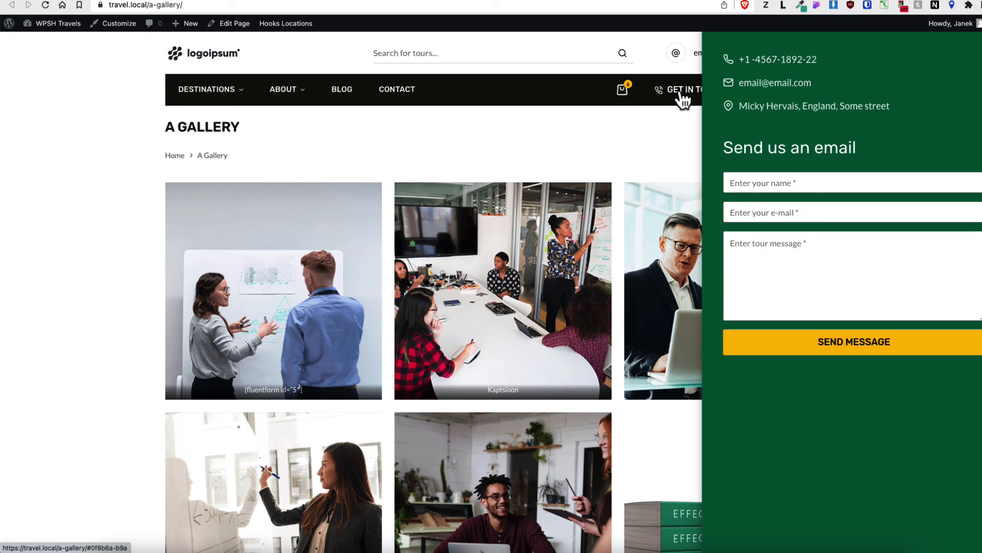
# - Return to the conversion item and set the slide-in container's top padding to 100 px
pyautogui.click(204, 1)
pyautogui.click(105, 2)
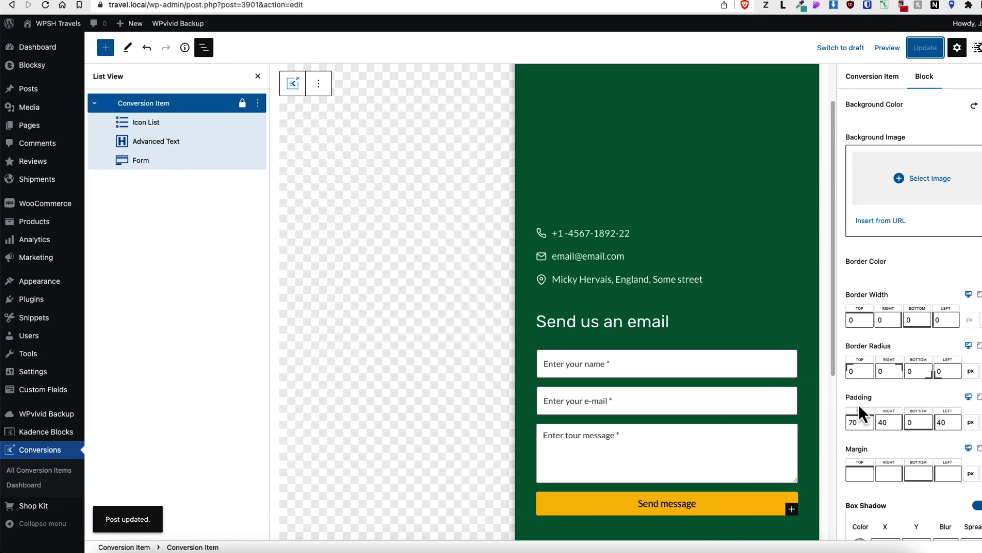
pyautogui.doubleClick(853, 424)
pyautogui.press('BackSpace')
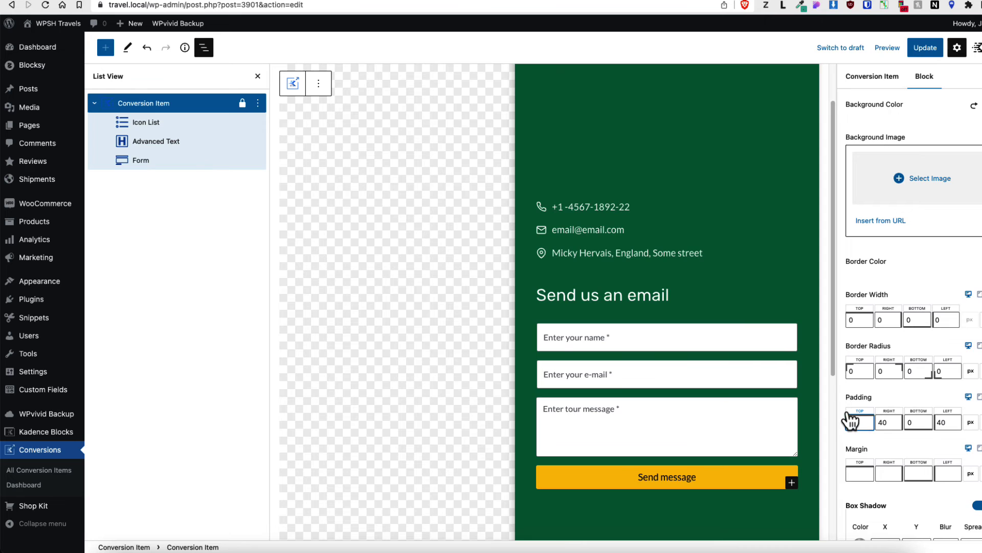
pyautogui.write('100')
# - Place the contact slide-in's close button inside the box and colour its icon white
pyautogui.scroll(-5, 928, 255)
pyautogui.click(904, 500)
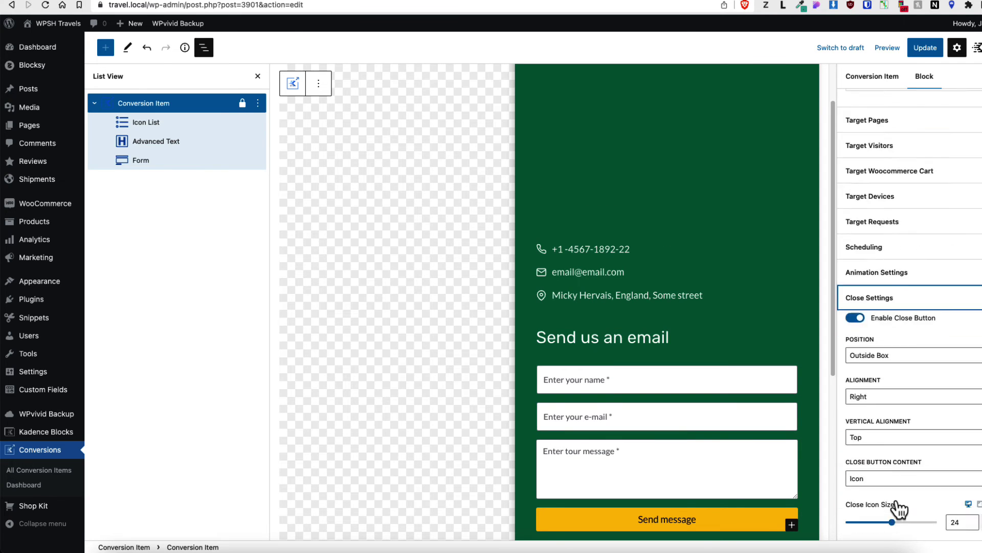
pyautogui.click(885, 181)
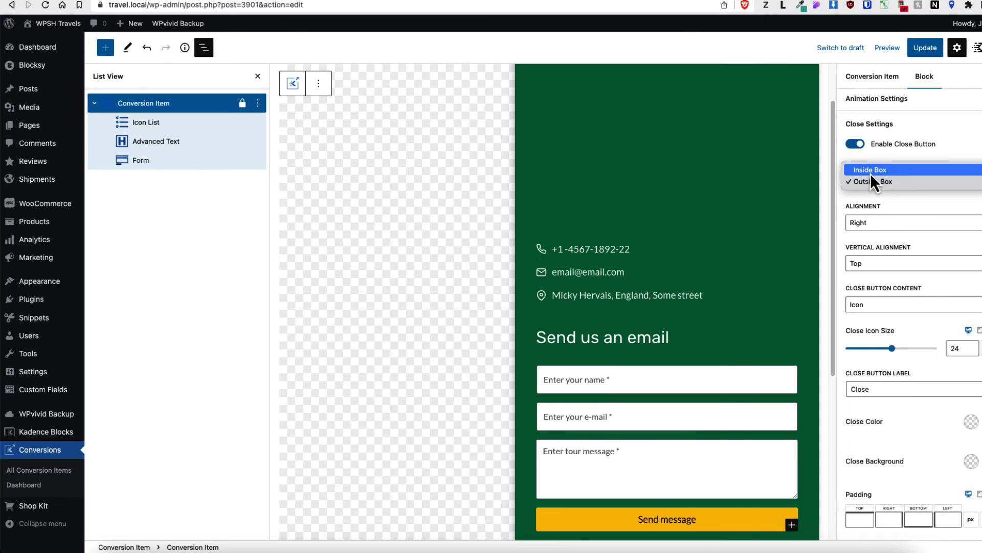
pyautogui.click(870, 173)
pyautogui.click(971, 421)
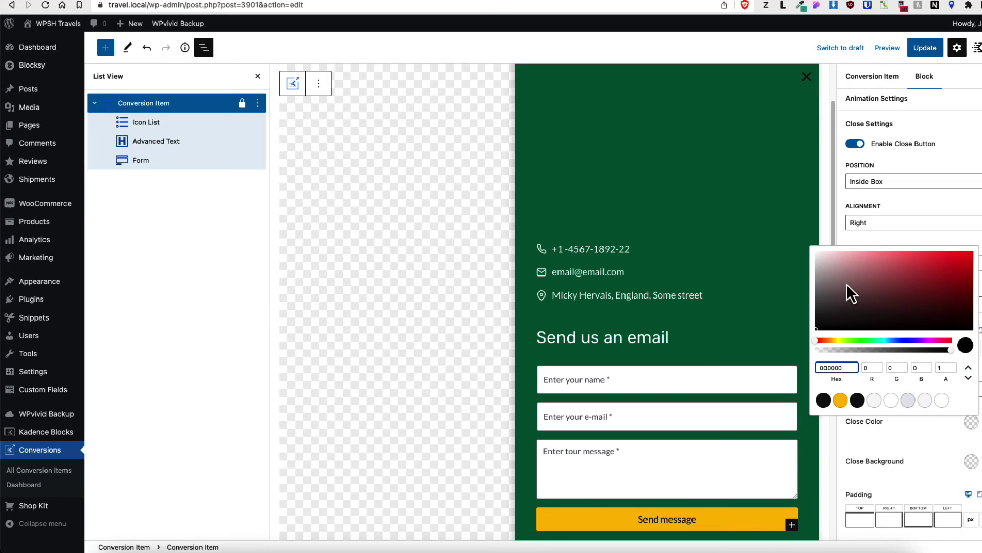
pyautogui.moveTo(846, 283); pyautogui.dragTo(810, 244)
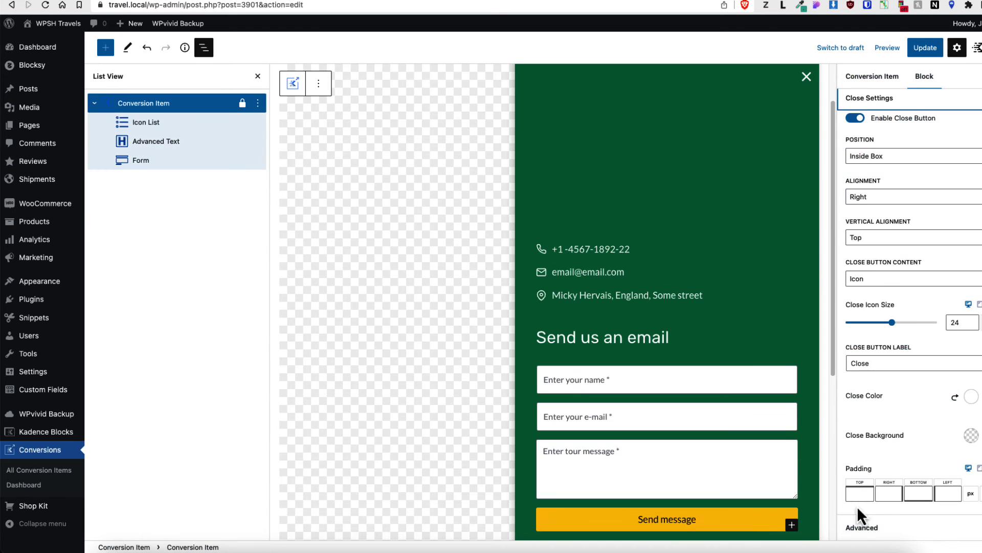
# - Set the close button's top padding to 50 px, update the conversion item and check the slide-in on the live gallery page
pyautogui.click(859, 494)
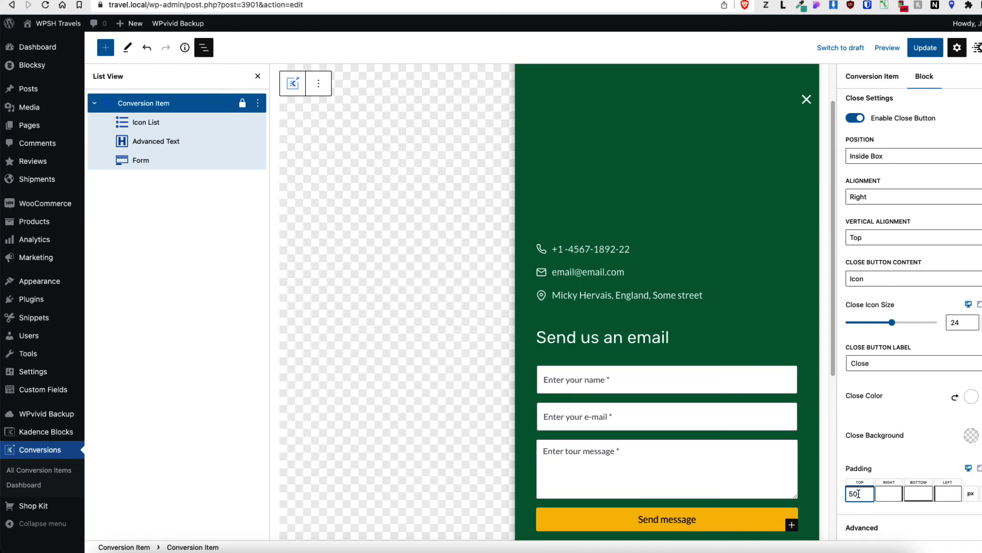
pyautogui.click(923, 48)
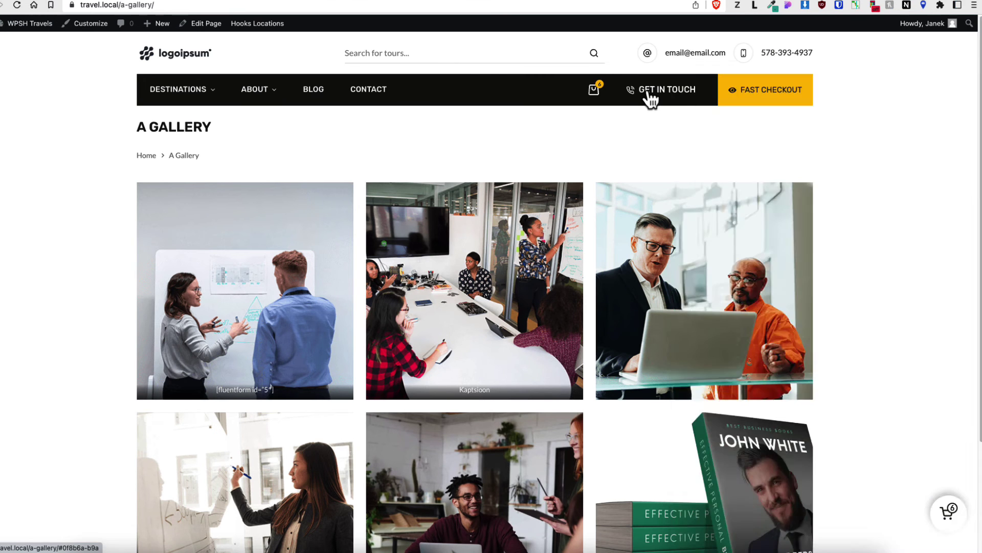
pyautogui.click(651, 96)
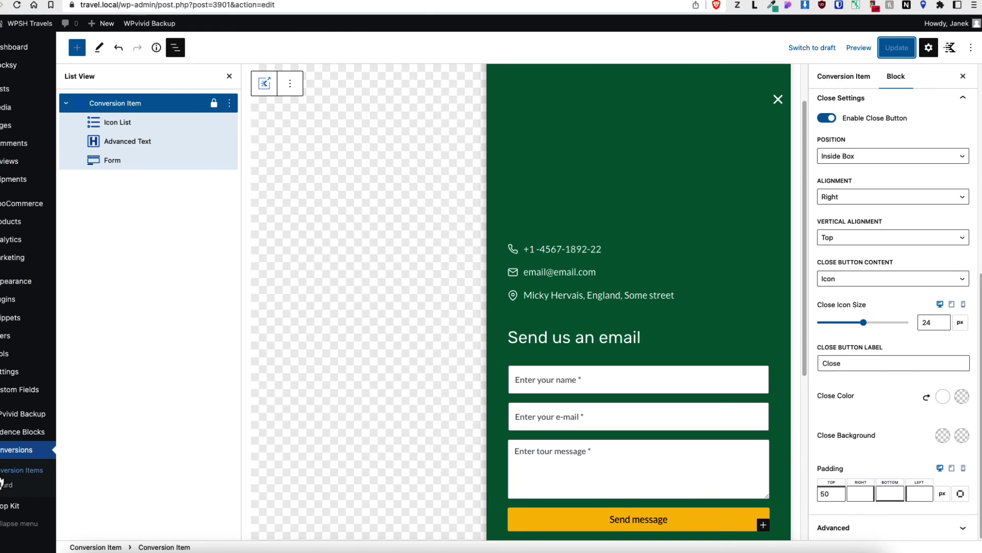
# - Create a new slide-in conversion item from the blank template and title it "Header cart"
pyautogui.click(3, 482)
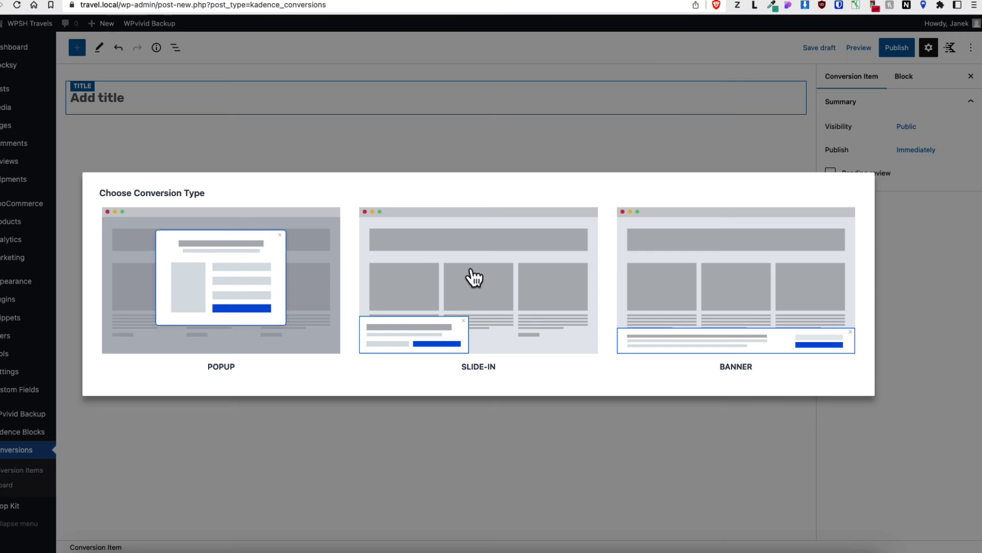
pyautogui.click(471, 278)
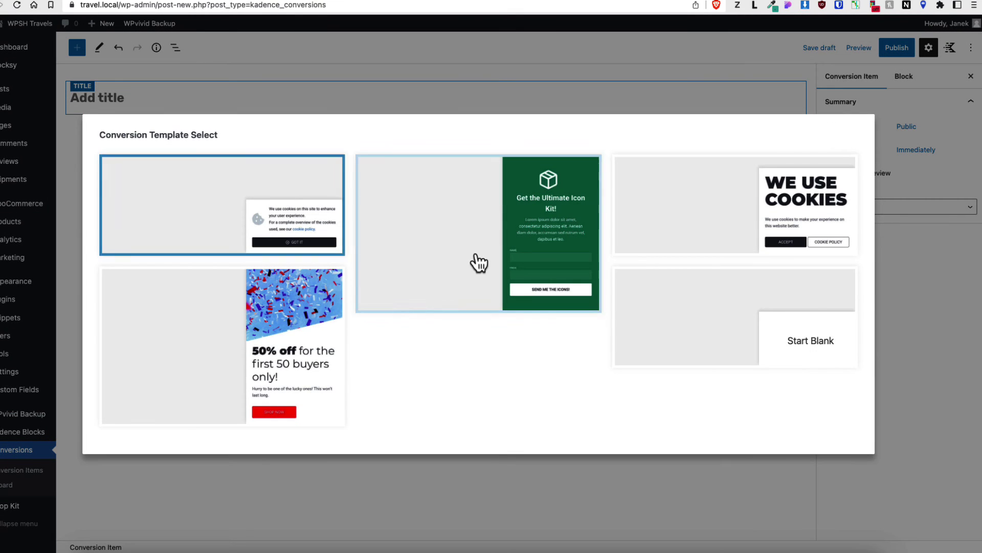
pyautogui.click(479, 264)
pyautogui.write('Header cart')
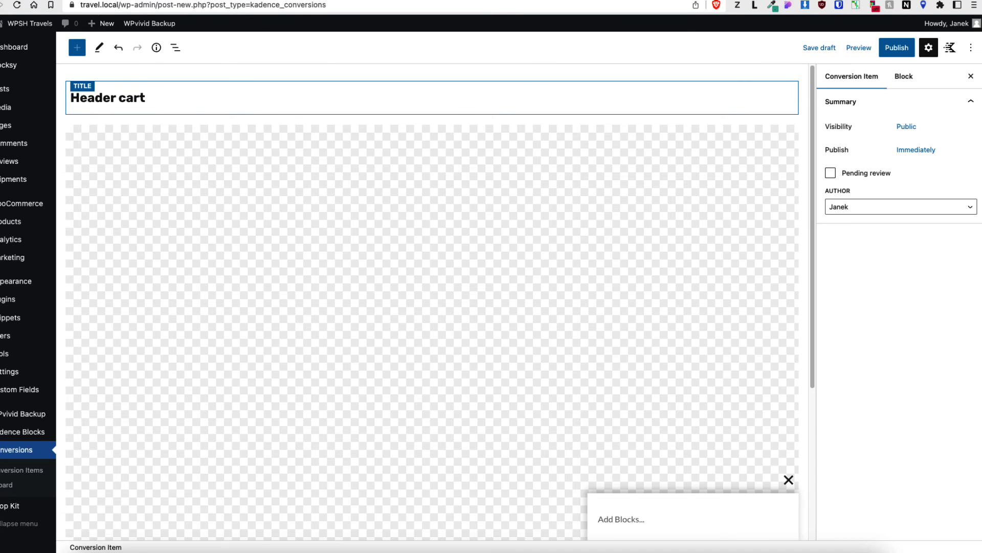
# - Insert the WooCommerce Cart block into the blank slide-in
pyautogui.click(611, 520)
pyautogui.write('/cart')
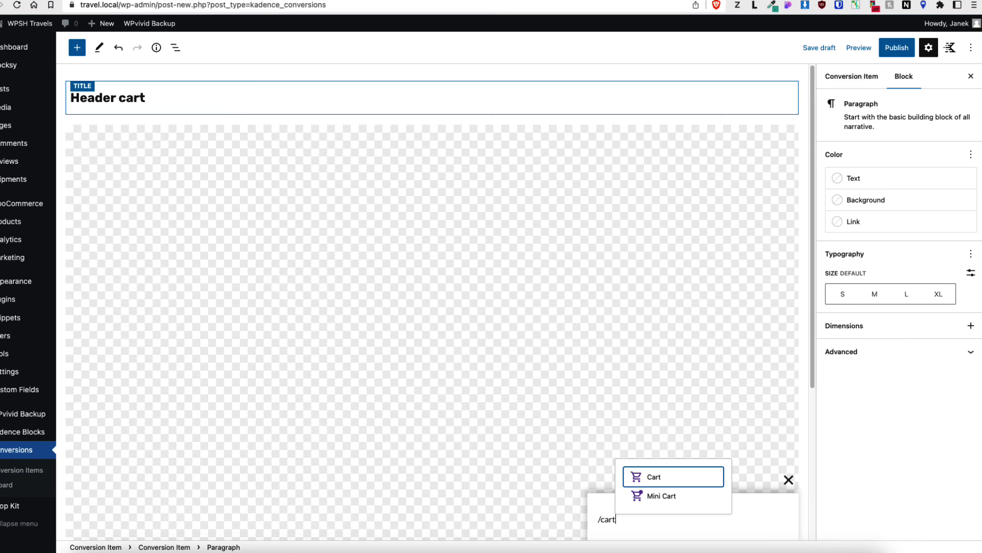
pyautogui.click(655, 477)
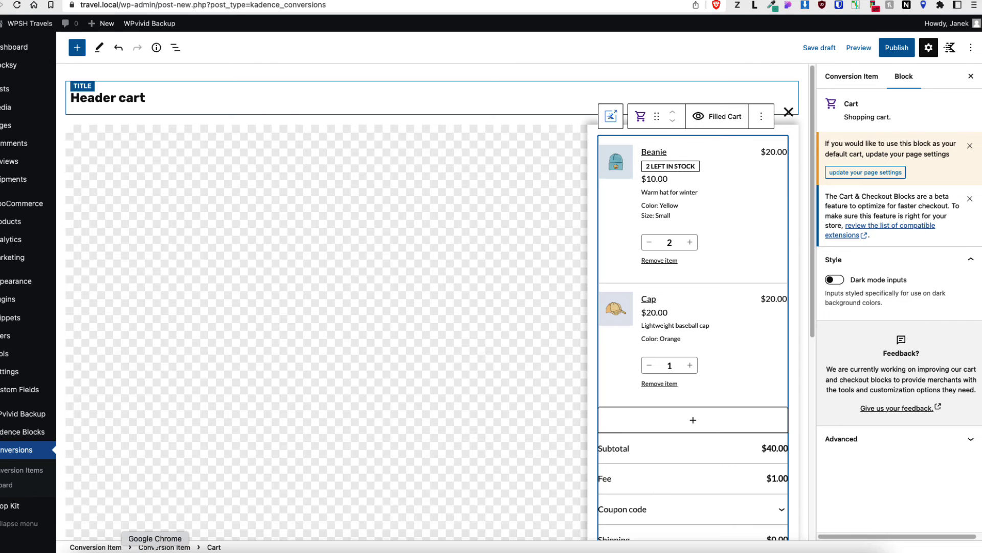
# - Set the Header cart conversion item's launch trigger to Custom Link
pyautogui.click(164, 547)
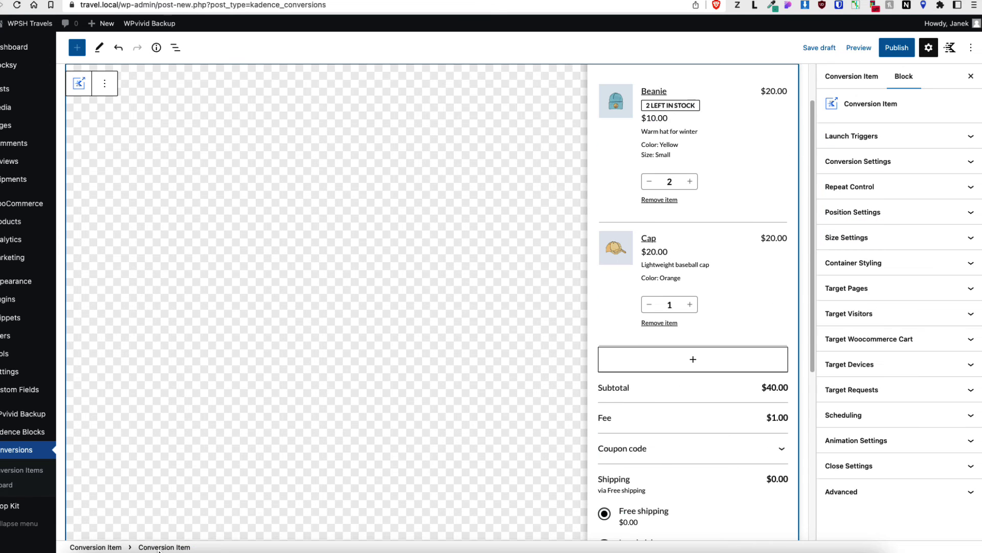
pyautogui.click(918, 136)
pyautogui.click(860, 173)
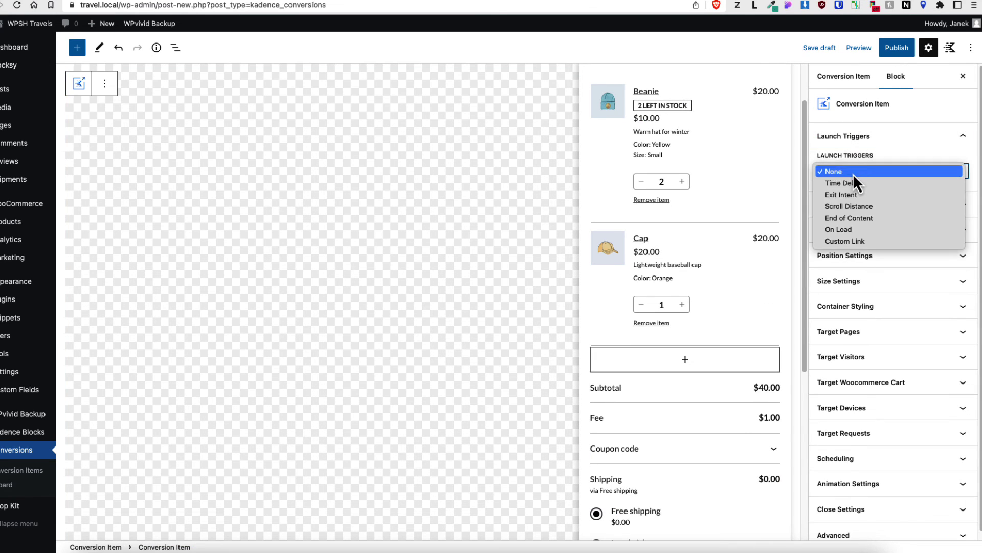
pyautogui.click(849, 243)
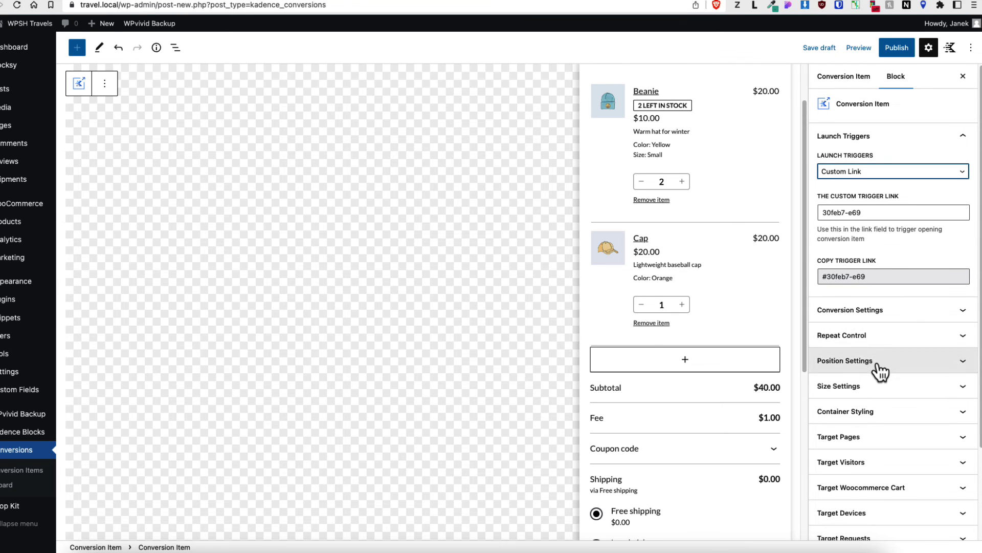
# - Give the cart slide-in a minimum height of 100 vh
pyautogui.click(862, 391)
pyautogui.scroll(-3, 865, 394)
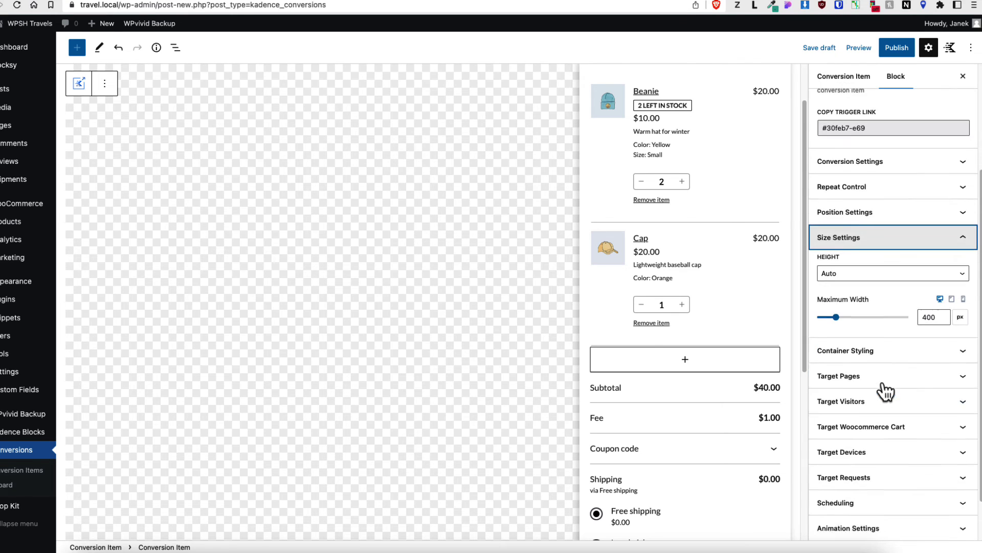
pyautogui.click(869, 280)
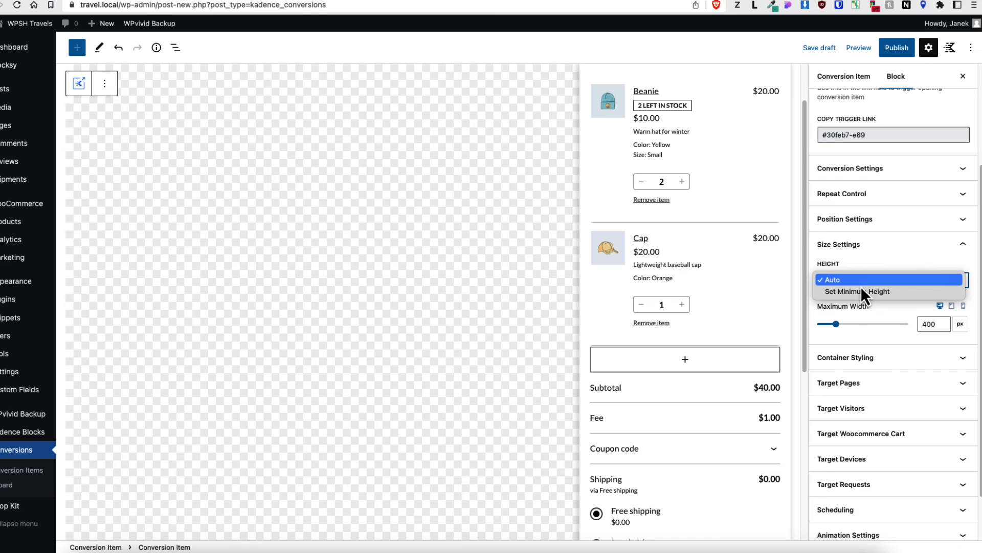
pyautogui.click(848, 293)
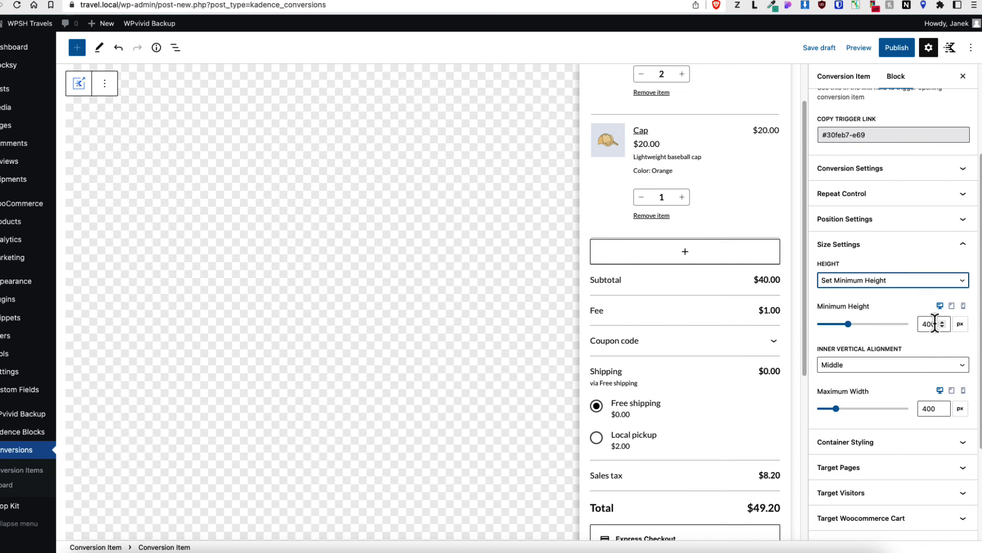
pyautogui.click(960, 324)
pyautogui.click(969, 422)
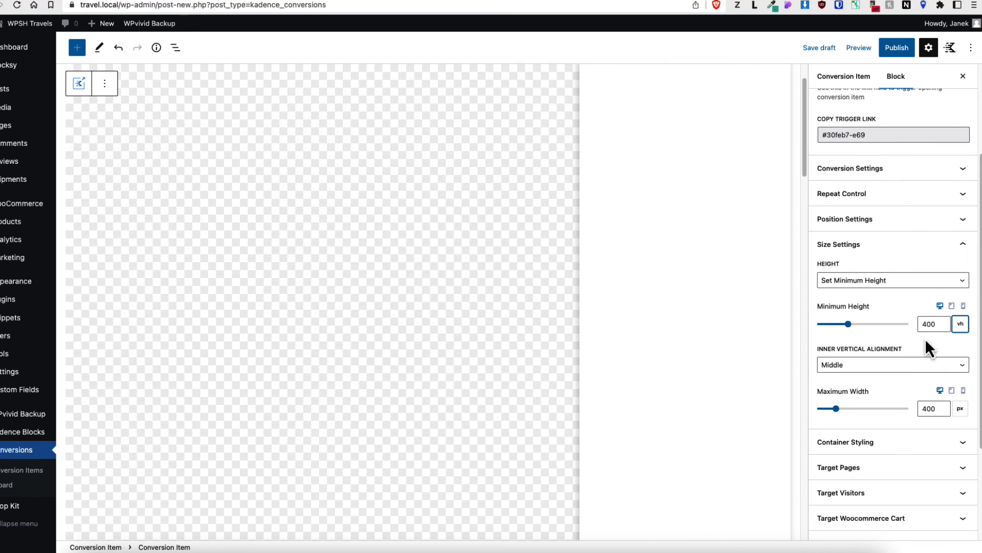
pyautogui.moveTo(925, 326); pyautogui.dragTo(919, 323)
pyautogui.write('1')
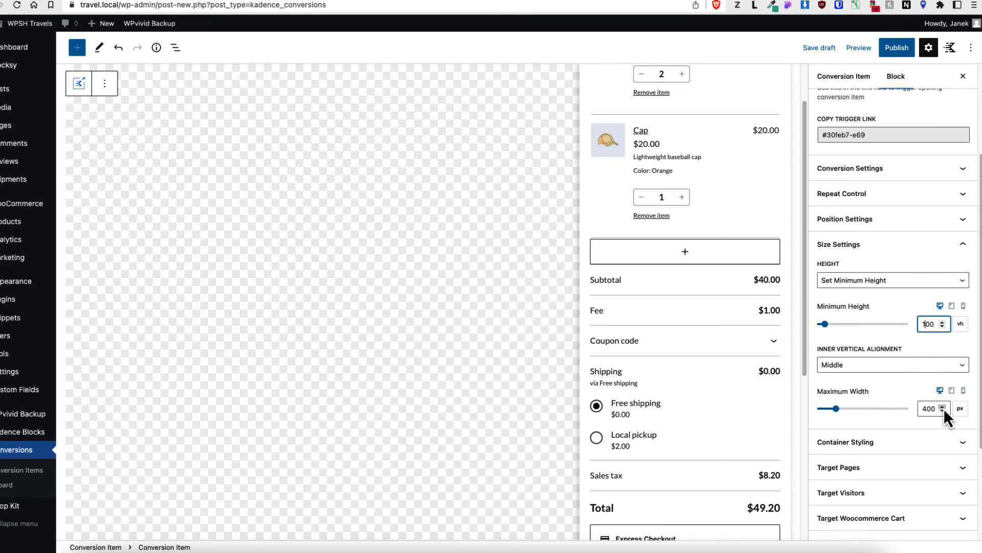
# - Set the cart slide-in's maximum width to 100 vw
pyautogui.click(960, 408)
pyautogui.click(966, 468)
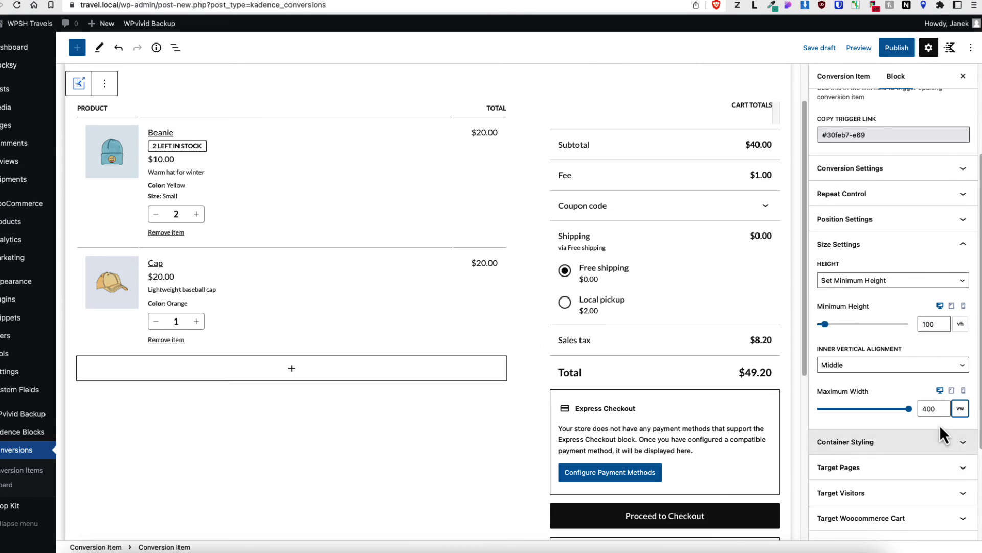
pyautogui.doubleClick(928, 408)
pyautogui.write('100')
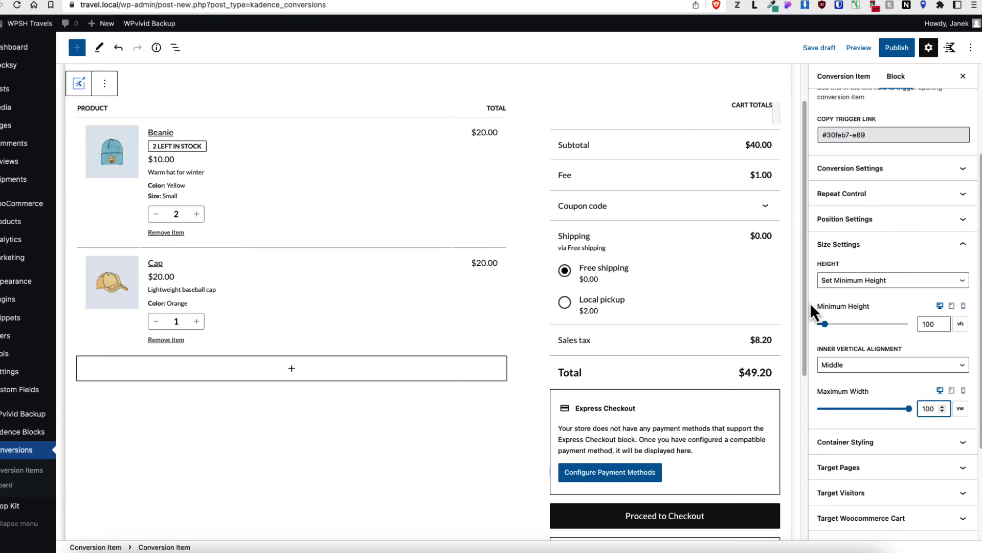
# - Set the cart slide-in's container padding to 70 px on top and 40 px on the right and left
pyautogui.click(859, 441)
pyautogui.scroll(-7, 844, 359)
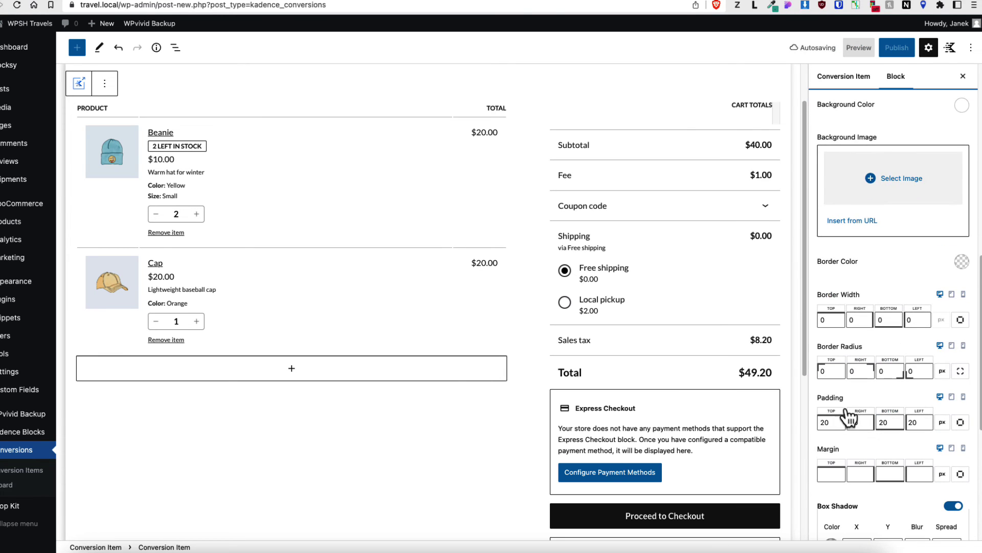
pyautogui.doubleClick(832, 422)
pyautogui.write('70')
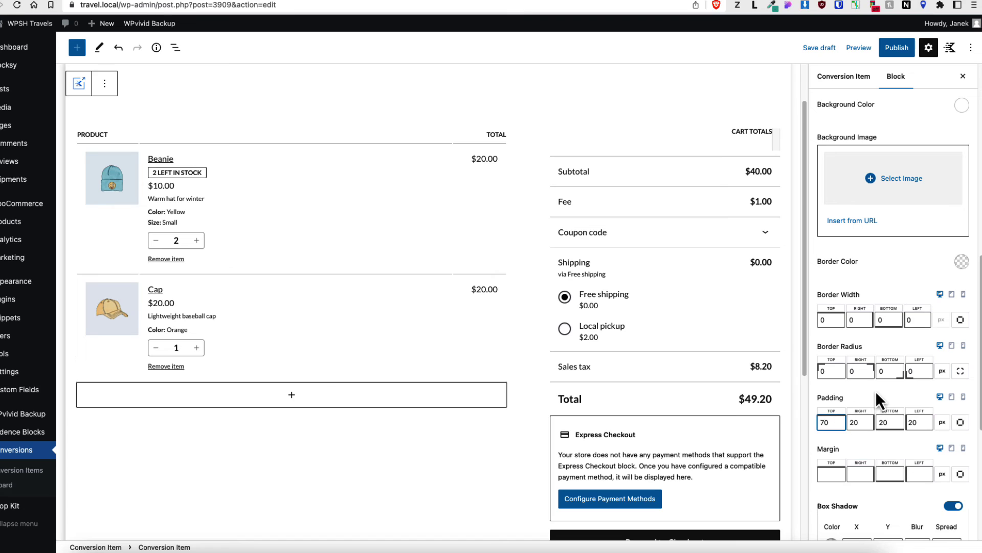
pyautogui.click(852, 422)
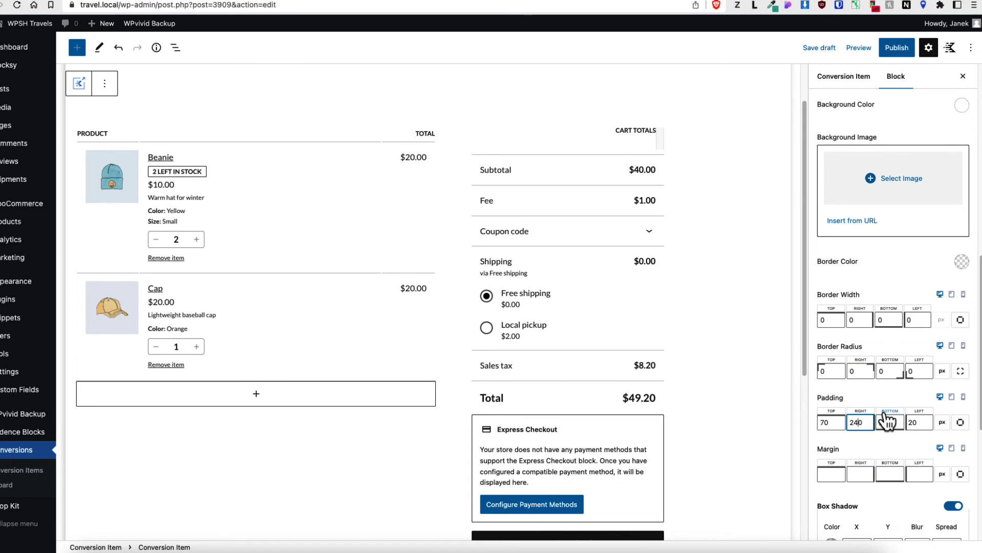
pyautogui.write('40')
pyautogui.doubleClick(916, 422)
pyautogui.write('40')
# - Position the cart slide-in's close button inside the box
pyautogui.scroll(-5, 888, 357)
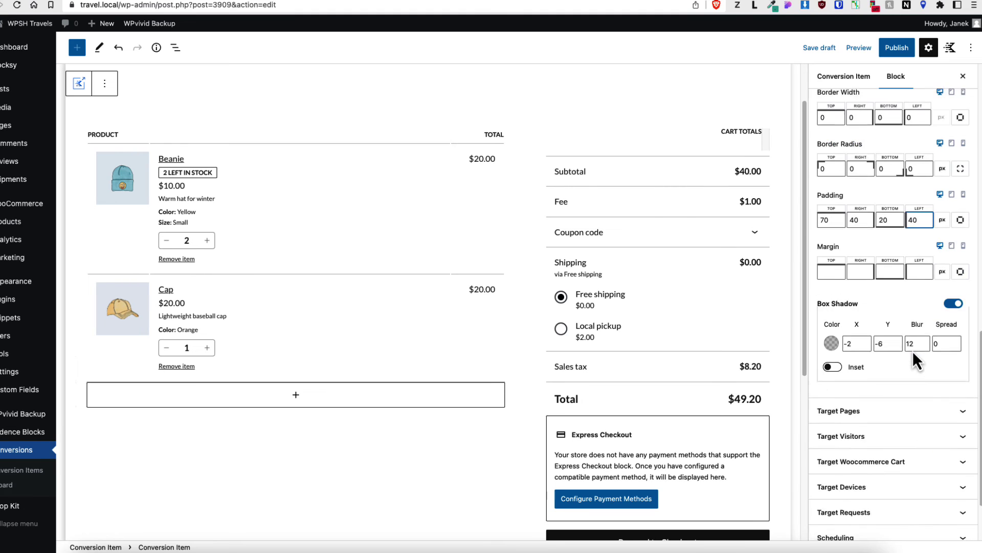
pyautogui.click(832, 503)
pyautogui.scroll(-7, 849, 307)
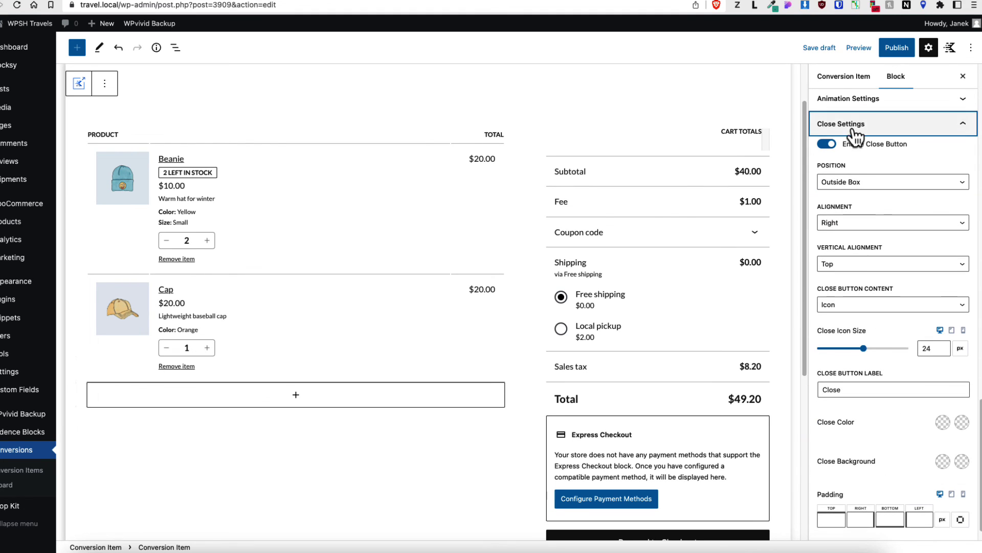
pyautogui.click(860, 182)
pyautogui.click(850, 169)
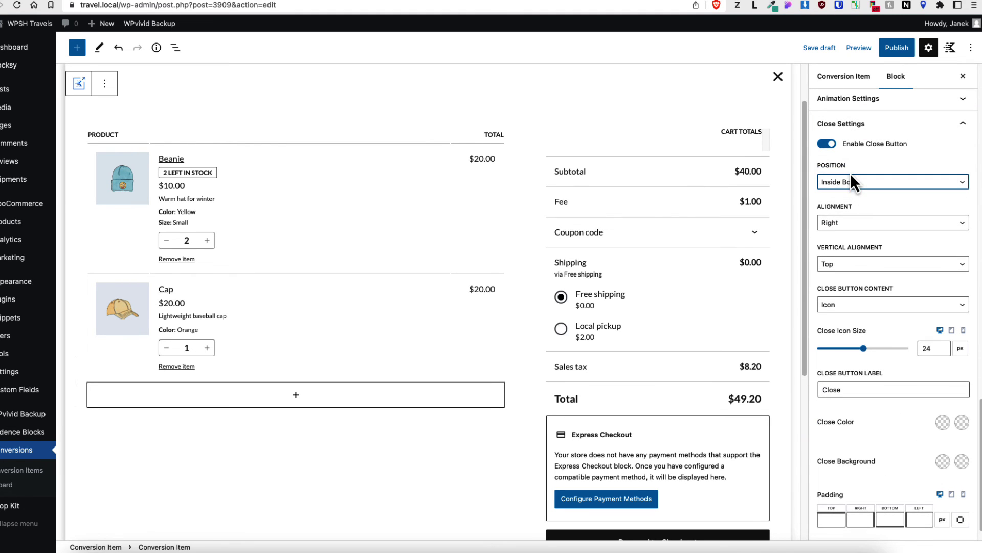
# - Set the close icon's size to 30 px and its top padding to 50 px
pyautogui.click(925, 349)
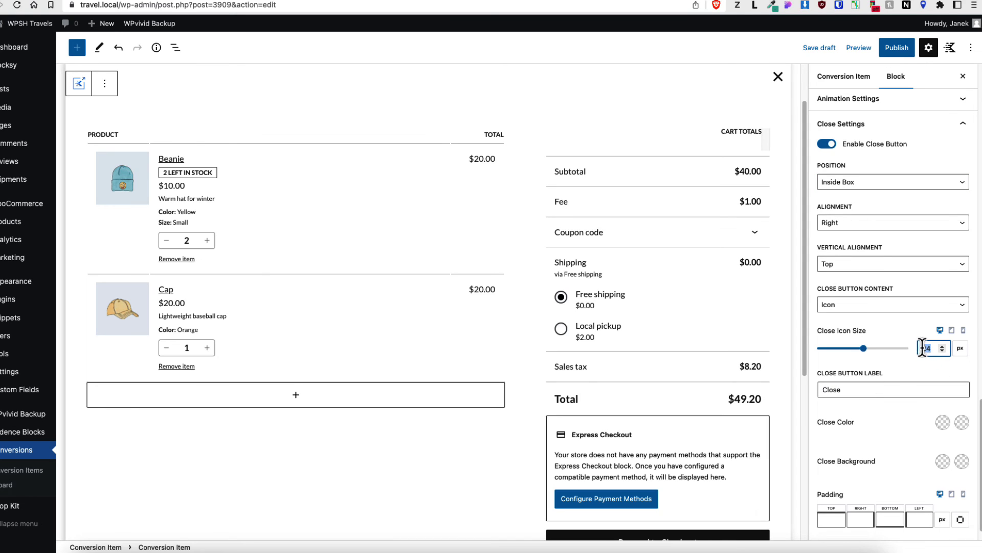
pyautogui.write('30')
pyautogui.scroll(-1, 906, 439)
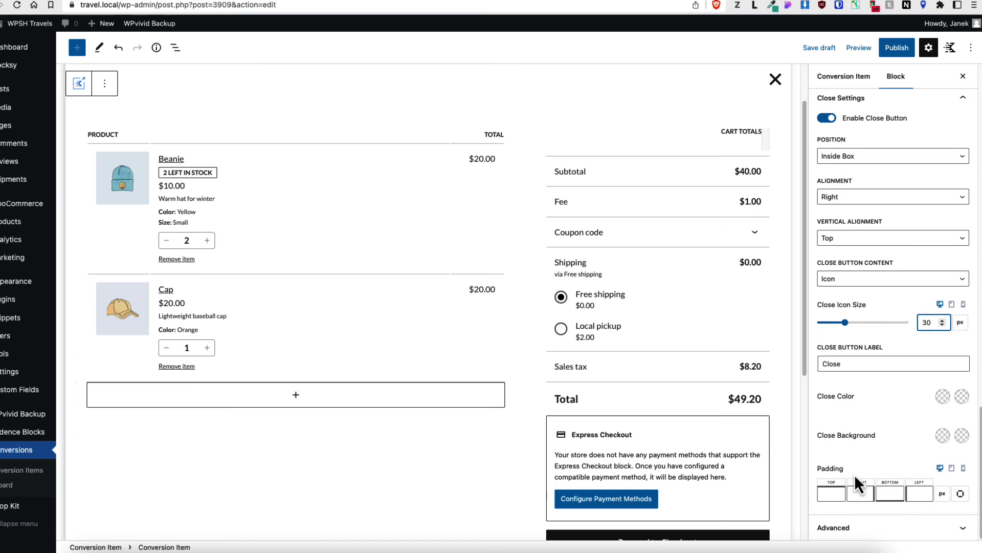
pyautogui.click(825, 494)
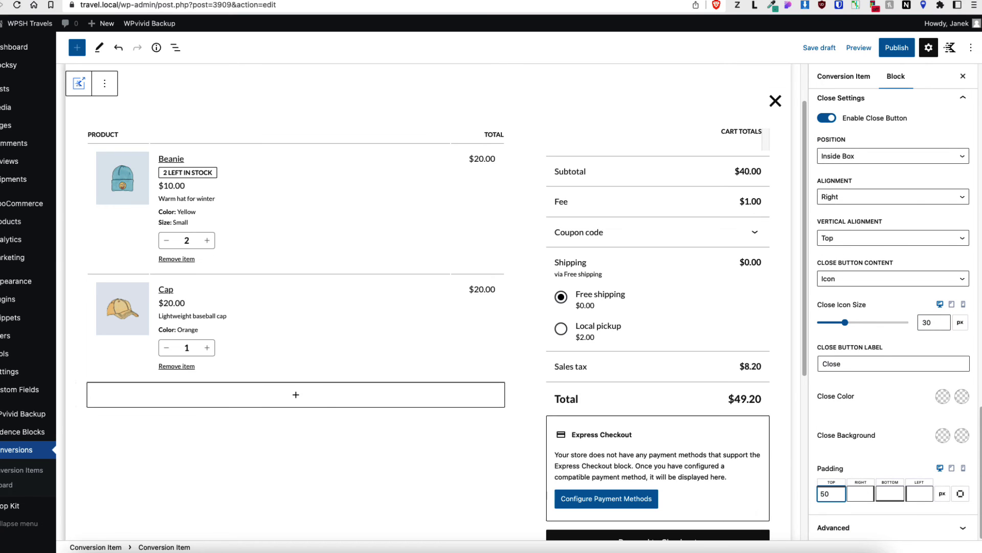
# - Publish the Header cart conversion item and copy its trigger link
pyautogui.click(897, 48)
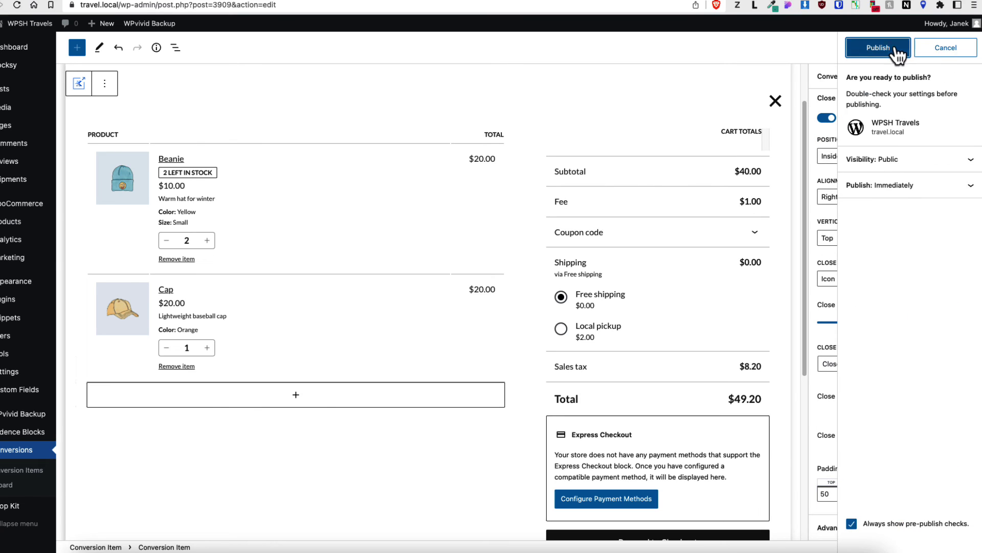
pyautogui.click(897, 48)
pyautogui.scroll(10, 855, 158)
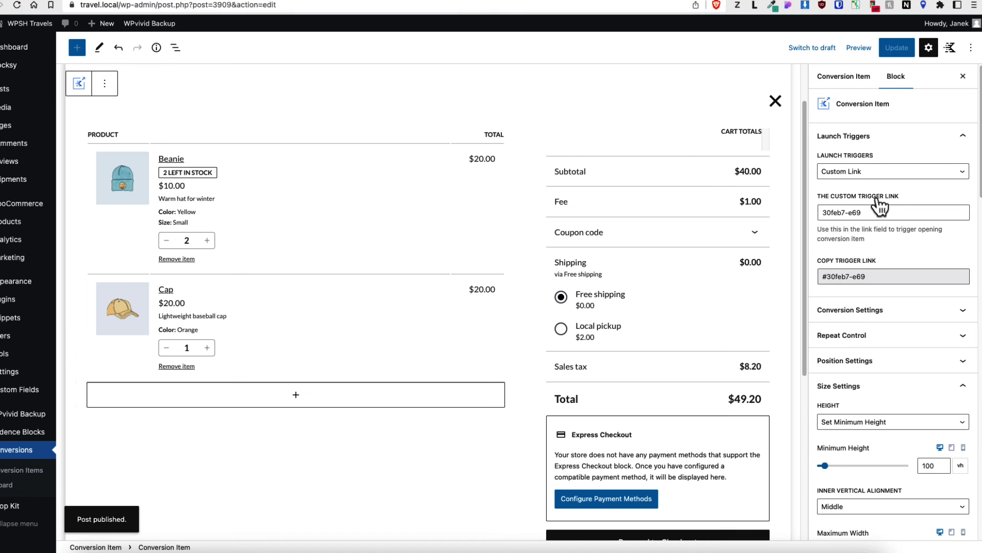
pyautogui.click(877, 279)
pyautogui.hotkey('ctrl', 'c')
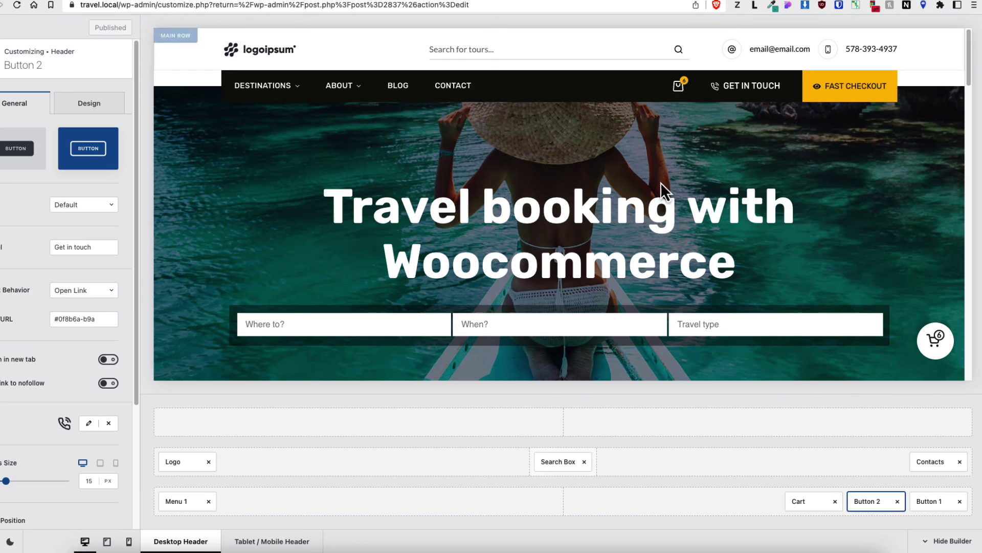
# - Link the FAST CHECKOUT header button to #30feb7-e69, publish the header and test the button on the gallery page
pyautogui.click(930, 502)
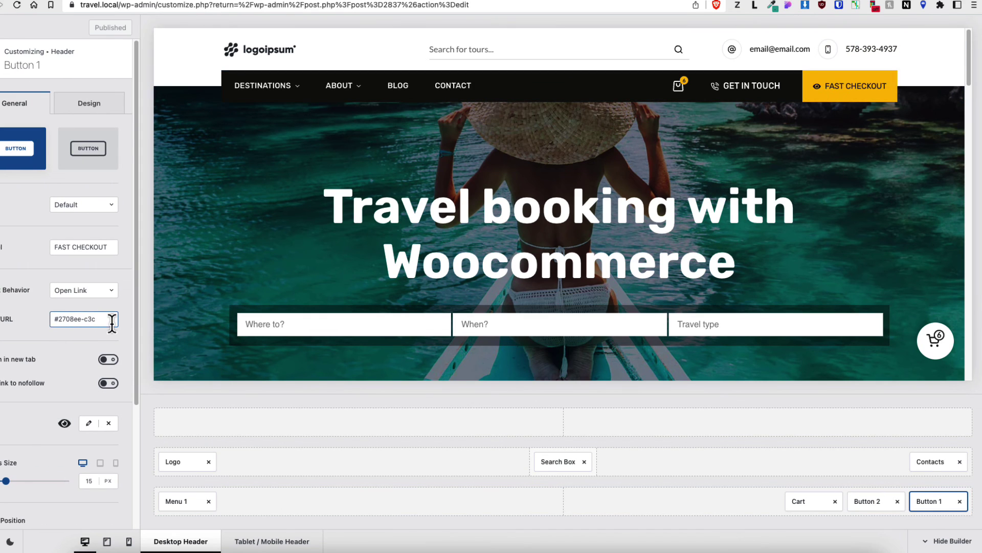
pyautogui.moveTo(111, 321); pyautogui.dragTo(52, 320)
pyautogui.hotkey('ctrl', 'v')
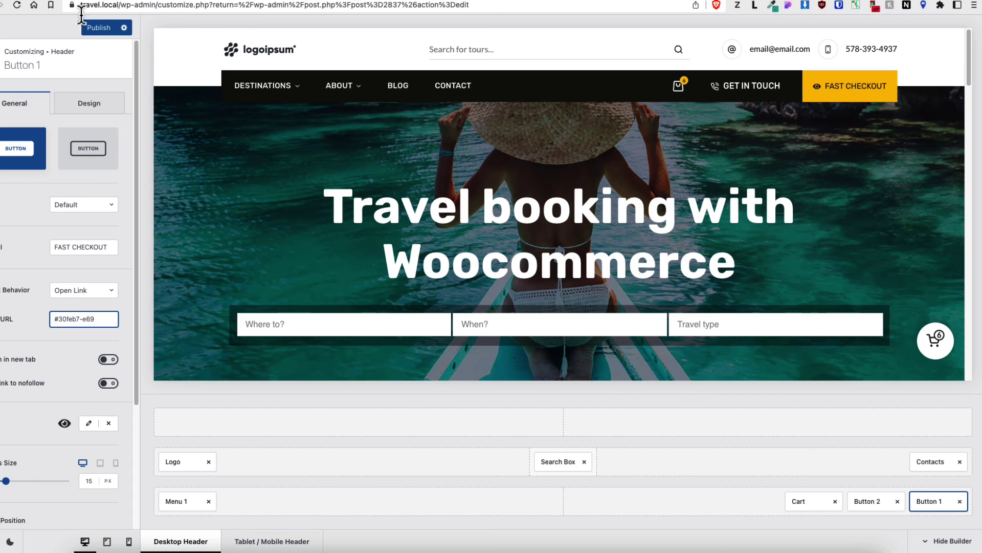
pyautogui.click(97, 28)
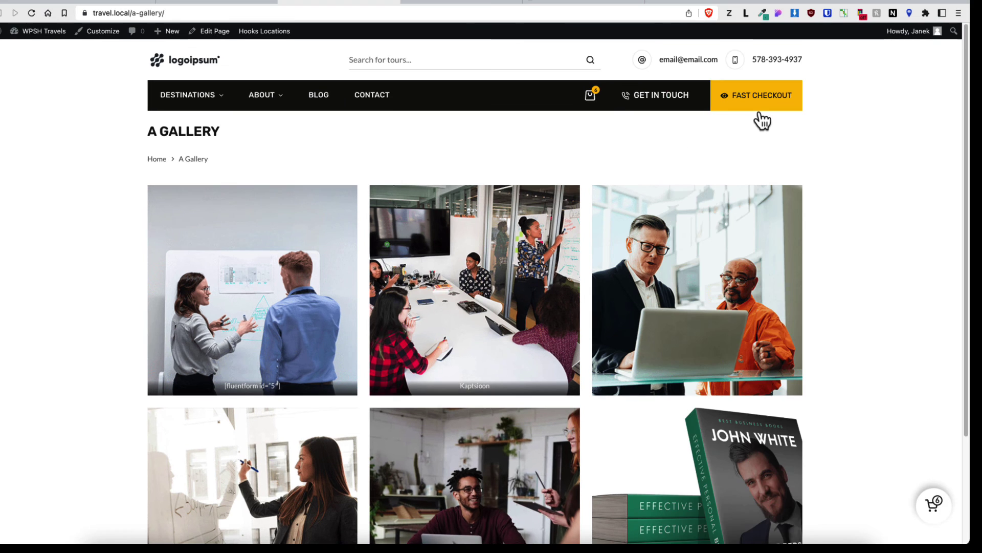
pyautogui.click(769, 90)
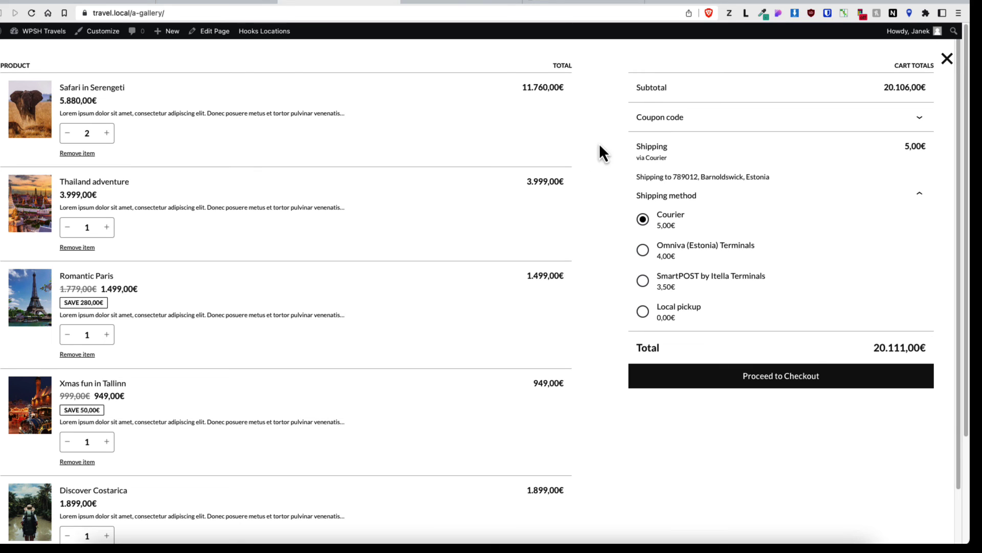
# - Replace the Cart block in the Header cart conversion item with a Checkout block and update the item
pyautogui.click(220, 3)
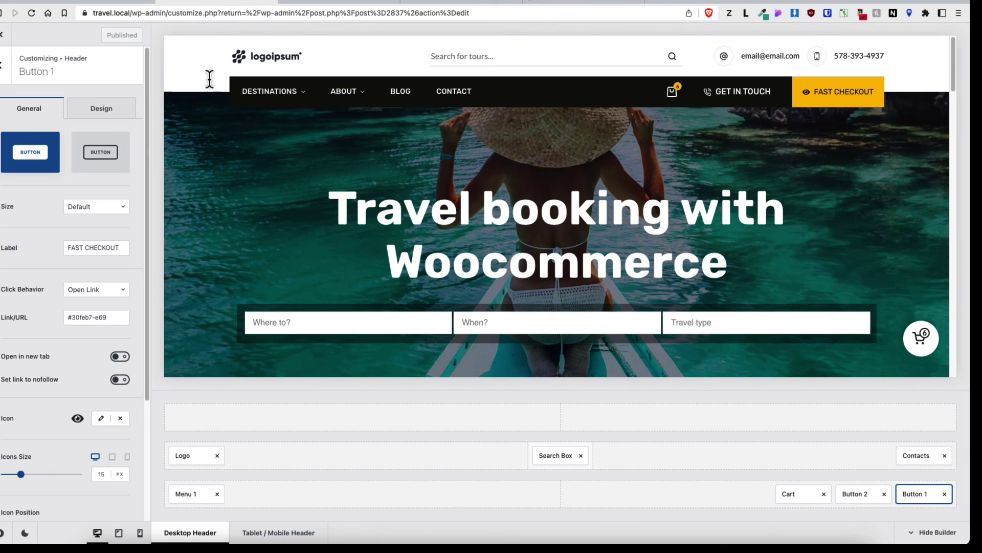
pyautogui.click(90, 2)
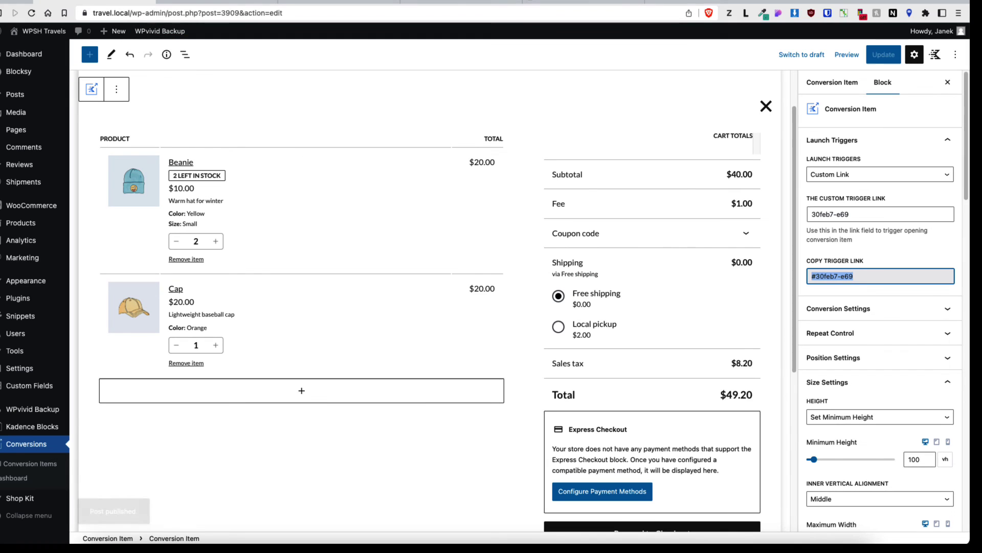
pyautogui.click(421, 170)
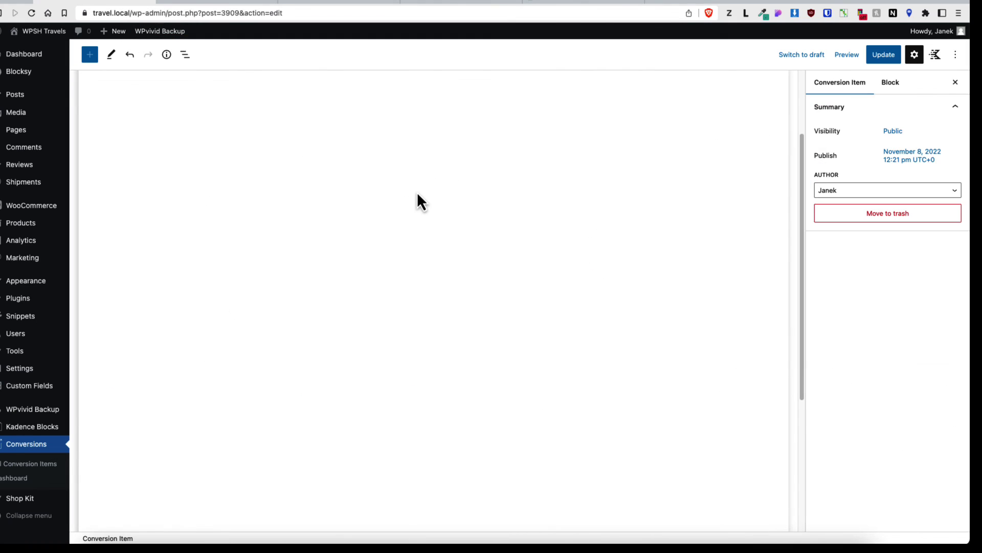
pyautogui.click(431, 175)
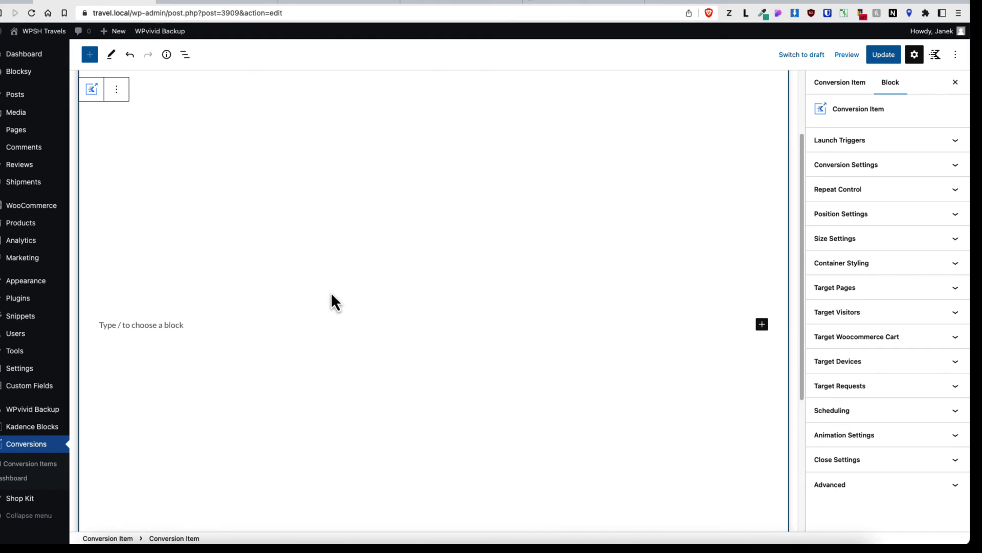
pyautogui.click(168, 330)
pyautogui.write('/chec')
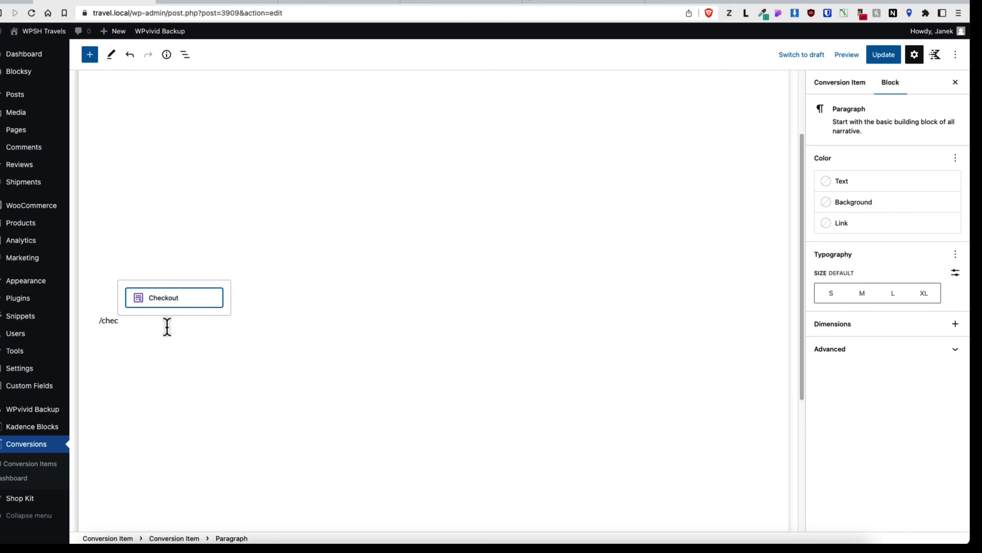
pyautogui.click(164, 297)
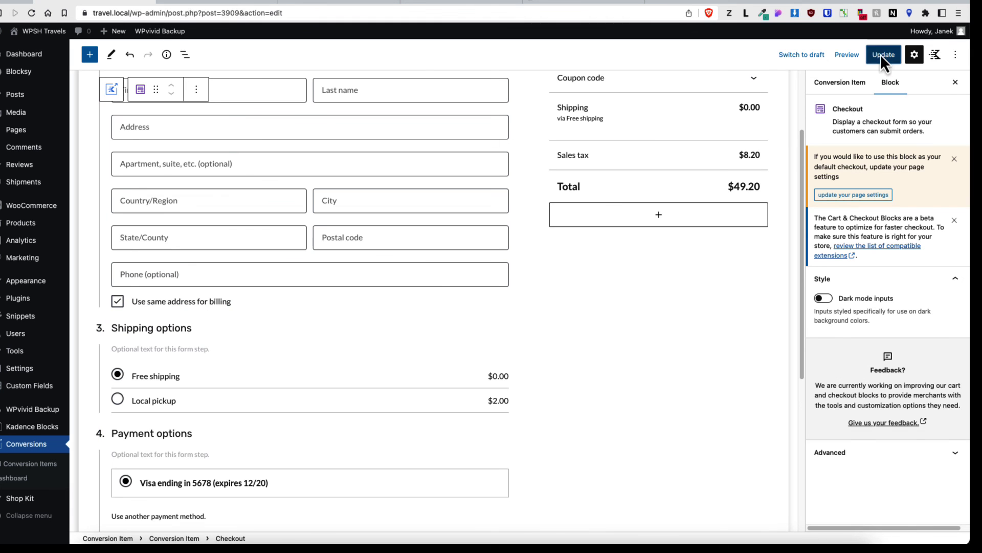
pyautogui.click(884, 54)
# - Reload the gallery page, review the checkout slide-in opened by FAST CHECKOUT, and close it
pyautogui.click(315, 1)
pyautogui.click(31, 14)
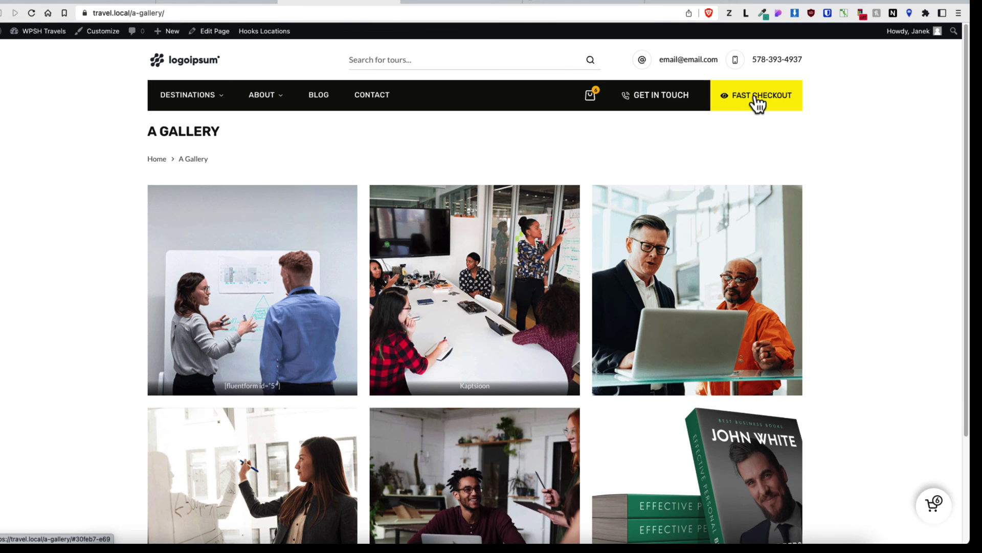
pyautogui.click(756, 99)
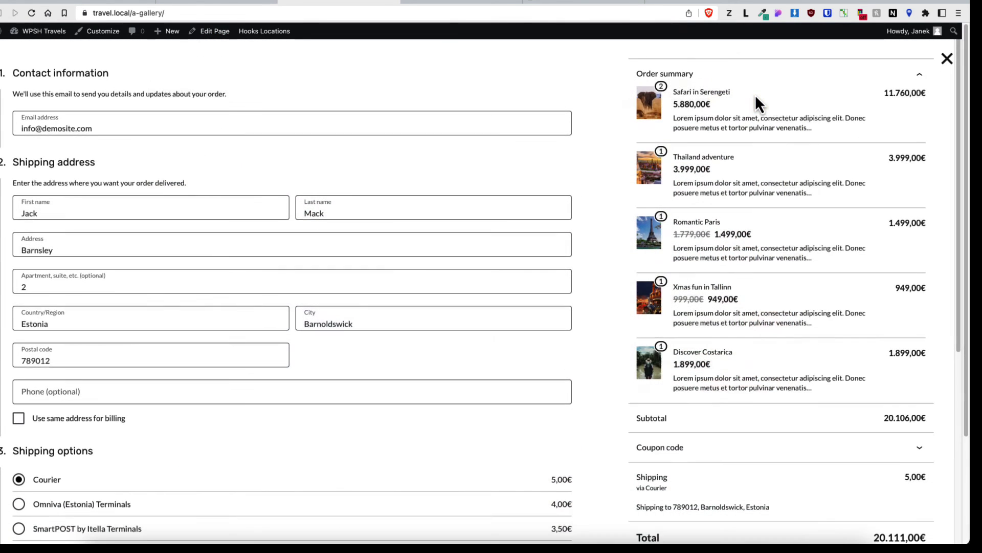
pyautogui.scroll(-6, 474, 223)
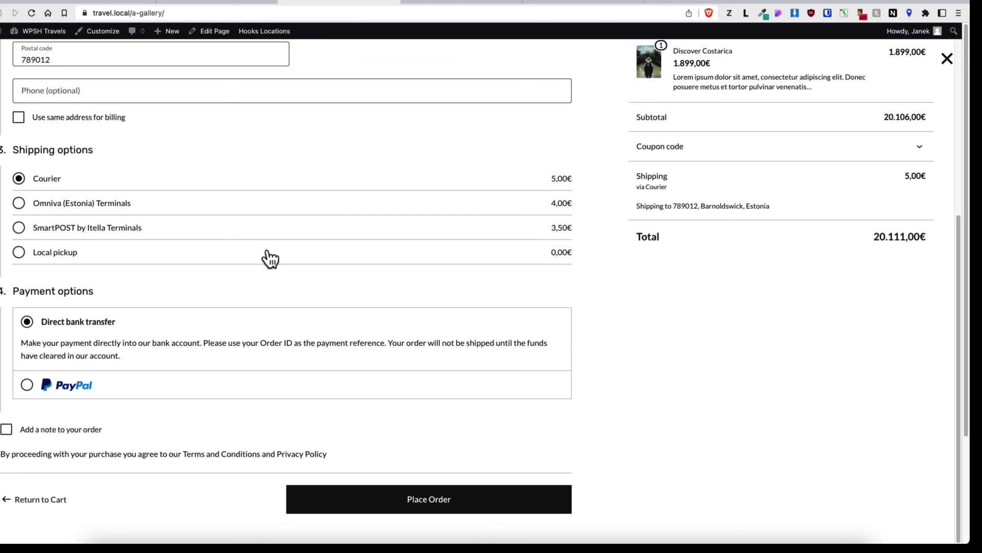
pyautogui.click(947, 58)
# - Open the standard checkout page from the header cart and compare its payment options with those in the FAST CHECKOUT slide-in
pyautogui.moveTo(590, 97)
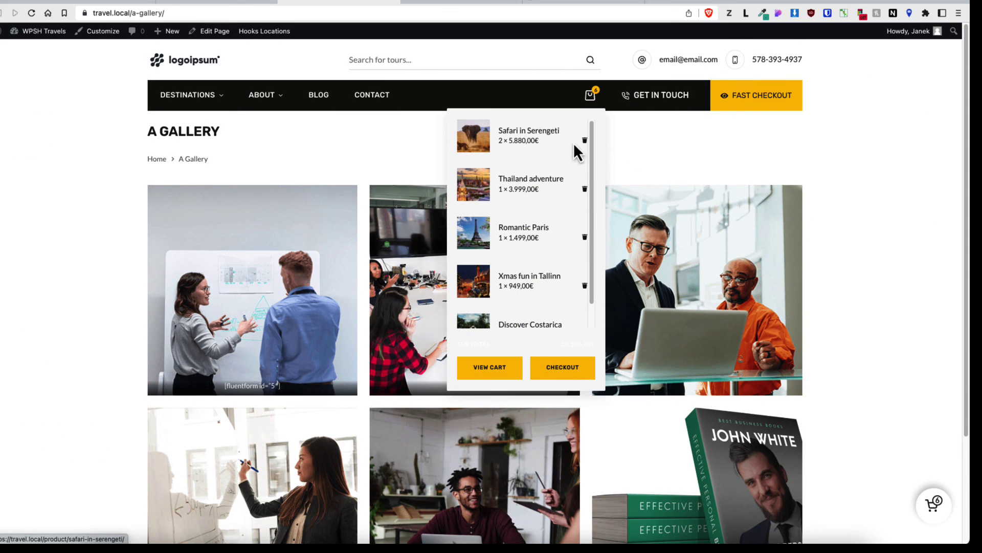
pyautogui.click(553, 379)
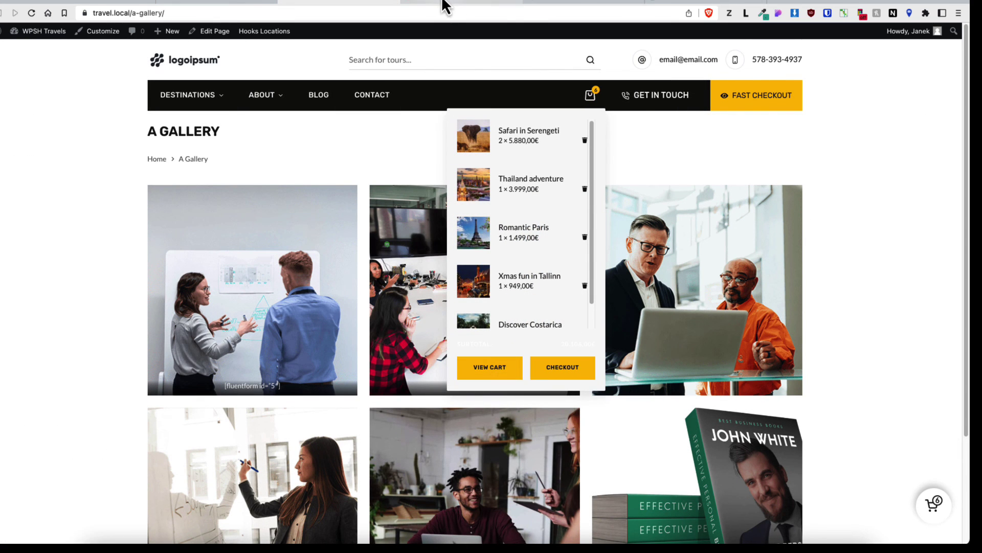
pyautogui.scroll(-10, 428, 253)
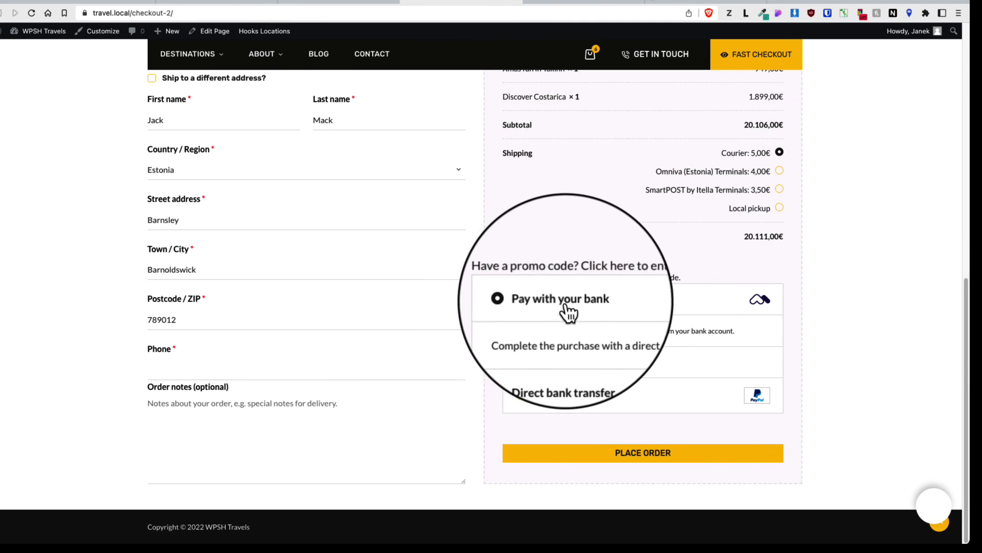
pyautogui.click(759, 57)
pyautogui.scroll(-7, 65, 344)
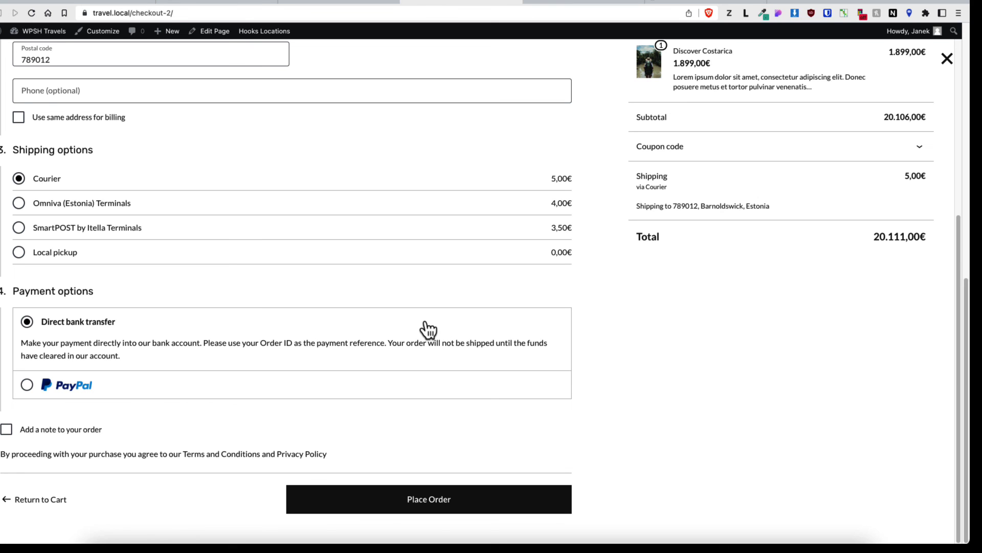
pyautogui.scroll(6, 429, 329)
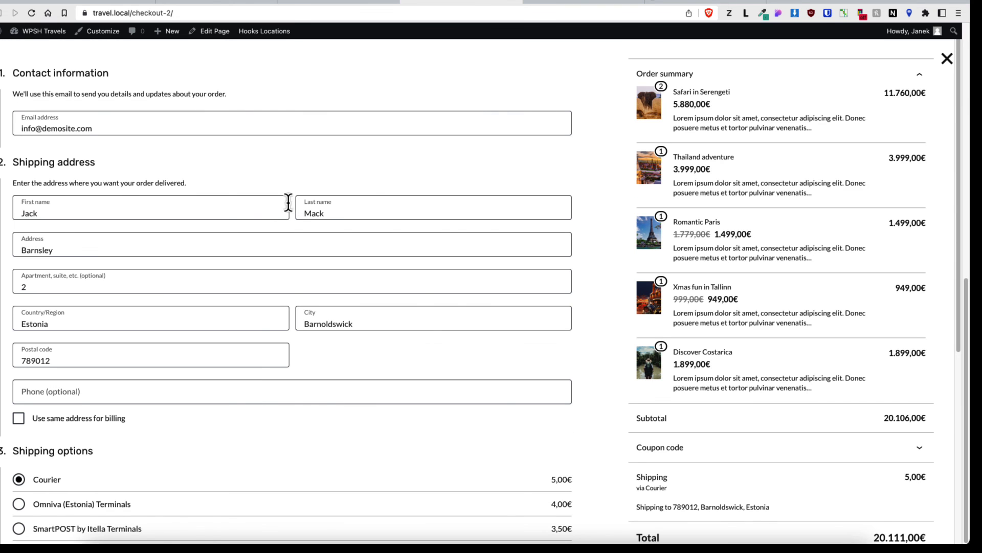
pyautogui.scroll(-5, 342, 233)
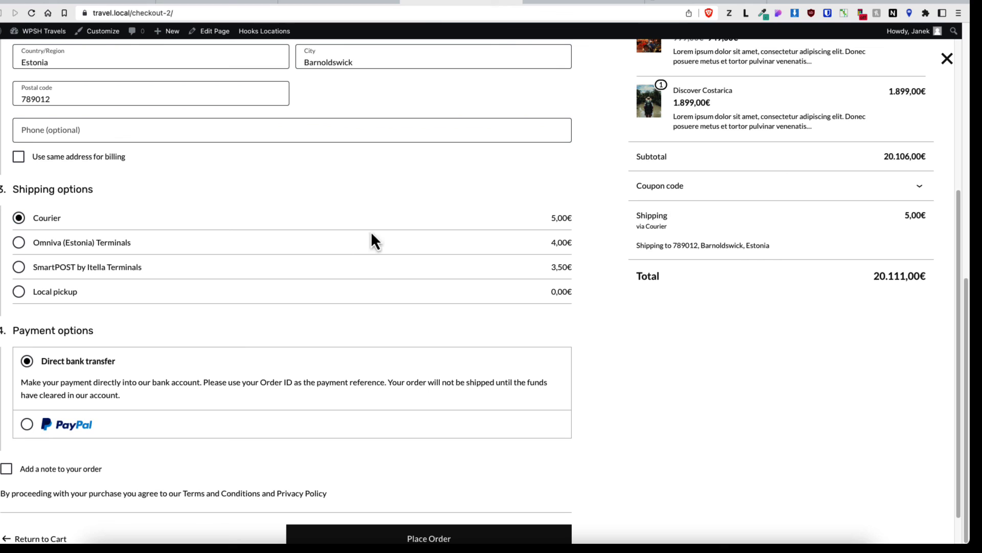
# - In the Checkout block's shipping address, hide the Apartment field and try the step number and required phone options
pyautogui.click(317, 3)
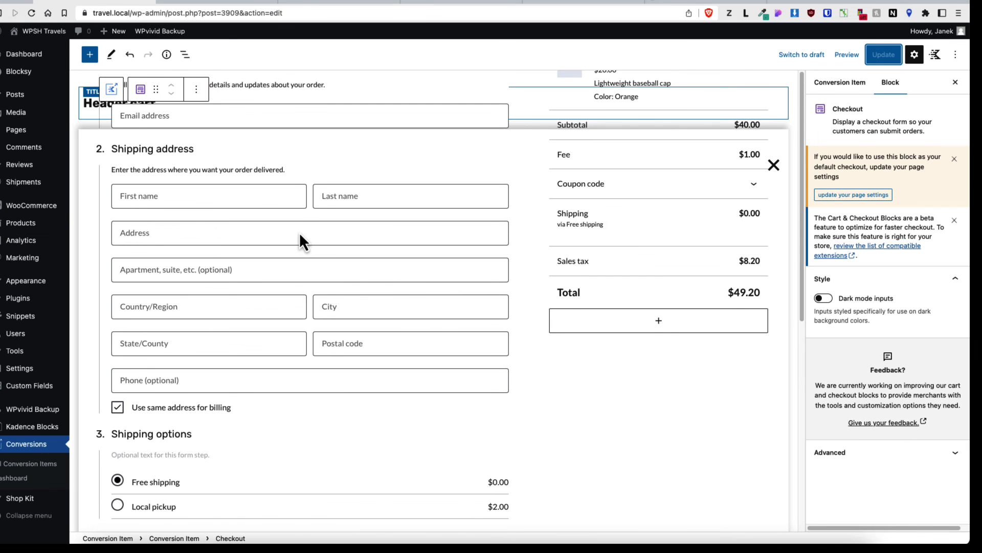
pyautogui.click(299, 232)
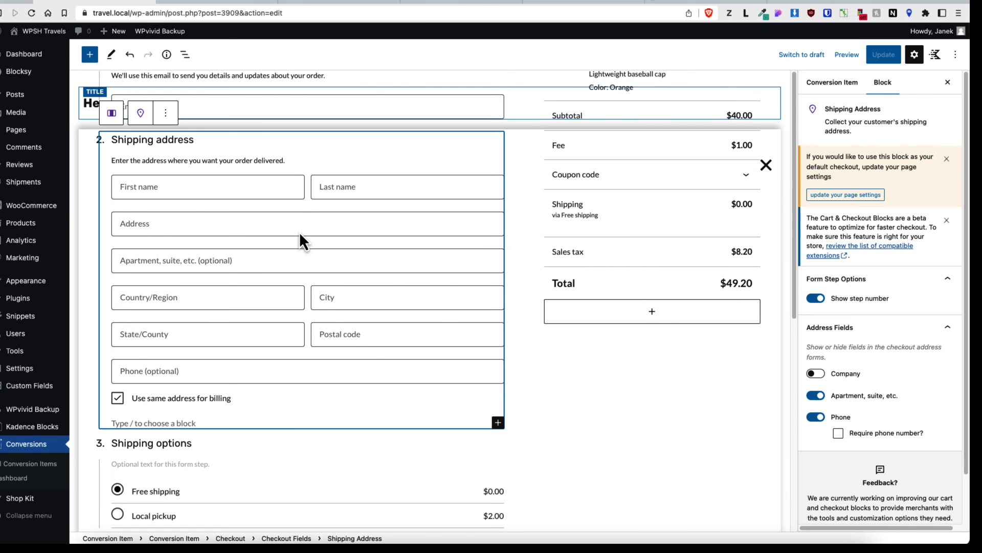
pyautogui.click(816, 396)
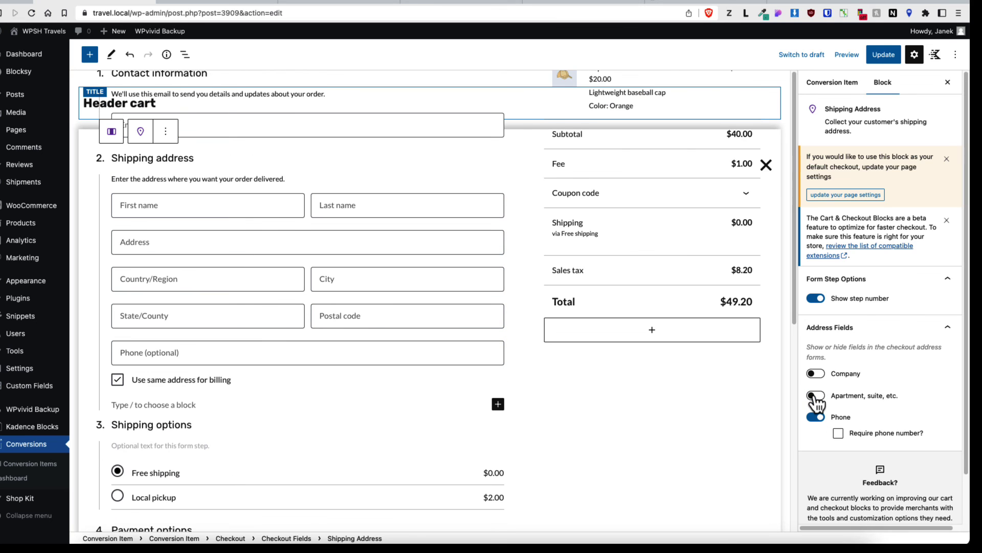
pyautogui.click(815, 298)
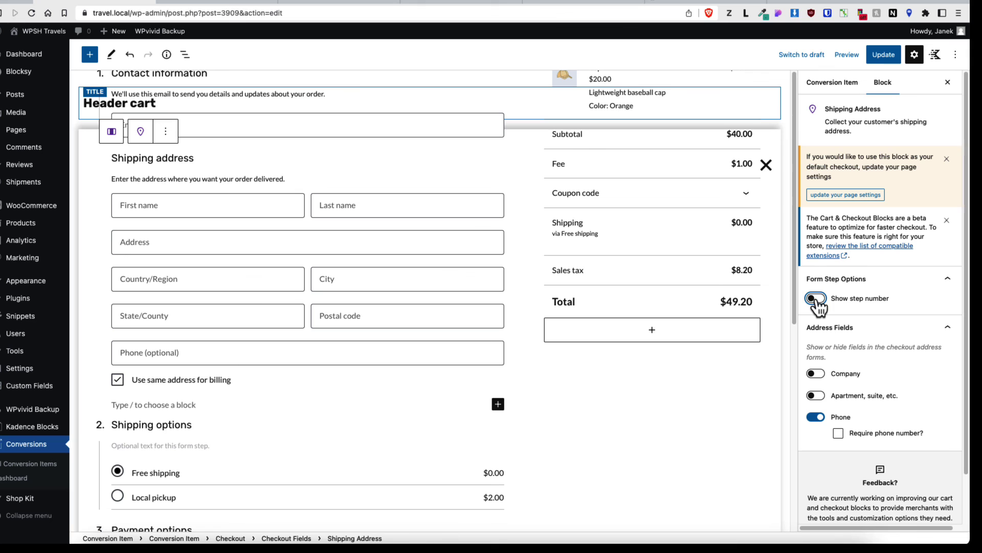
pyautogui.click(815, 298)
pyautogui.scroll(-2, 838, 347)
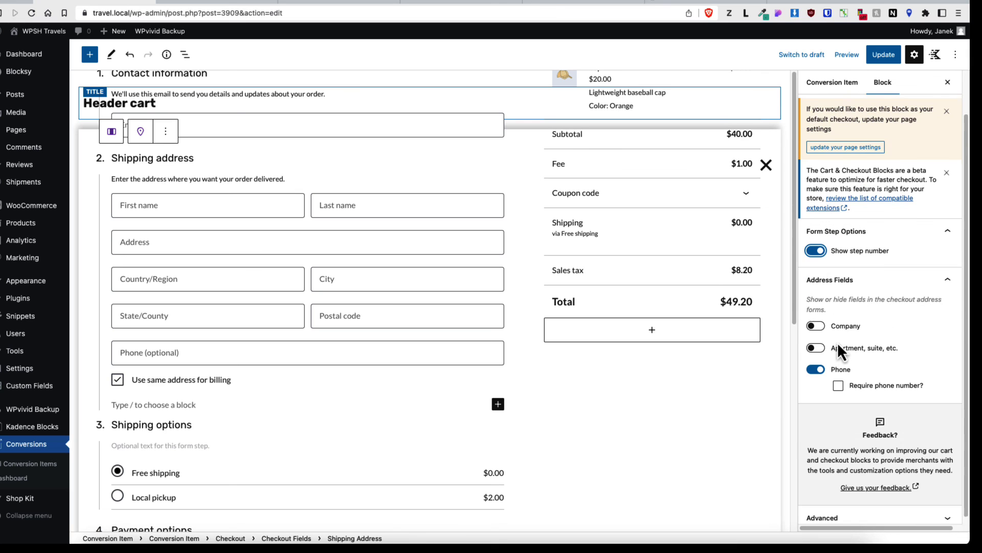
pyautogui.click(838, 385)
pyautogui.click(840, 432)
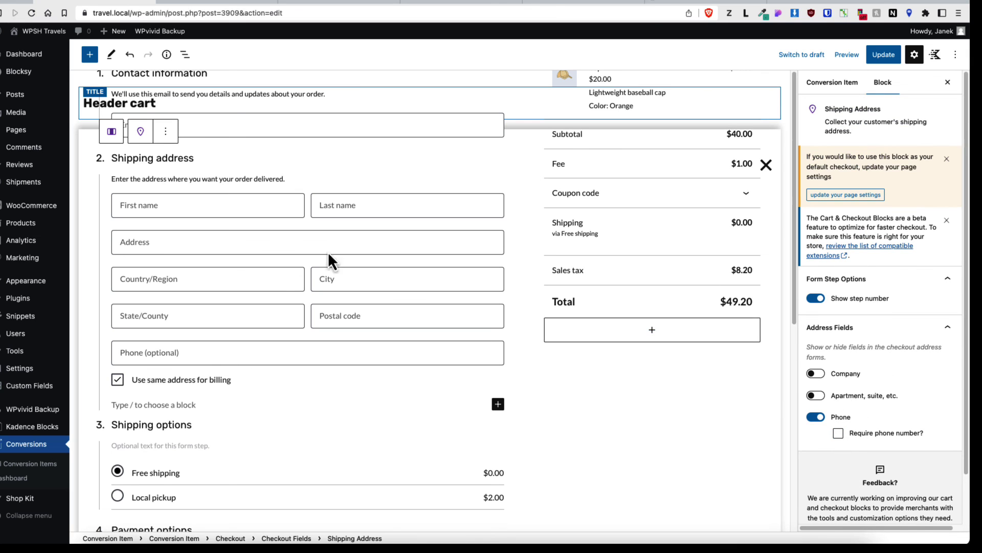
# - Delete the Checkout block from the Header cart item and insert a Cart block in its place
pyautogui.scroll(-3, 245, 346)
pyautogui.click(246, 327)
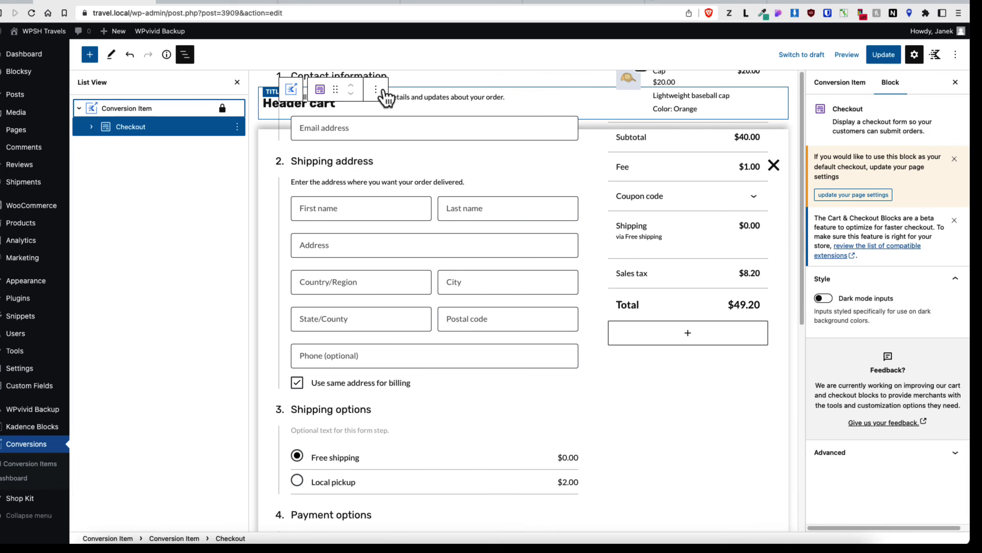
pyautogui.click(383, 92)
pyautogui.click(404, 248)
pyautogui.click(185, 58)
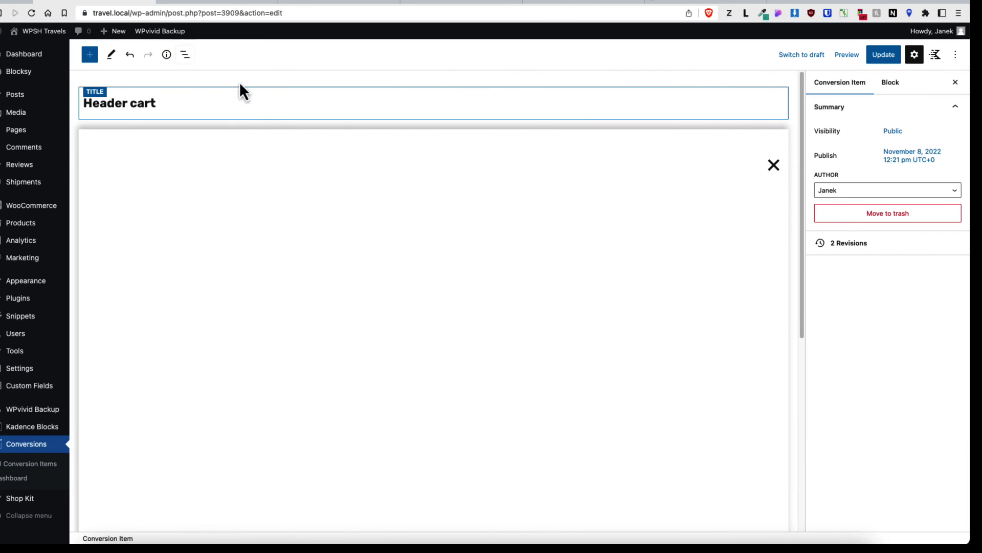
pyautogui.click(102, 426)
pyautogui.write('/cart')
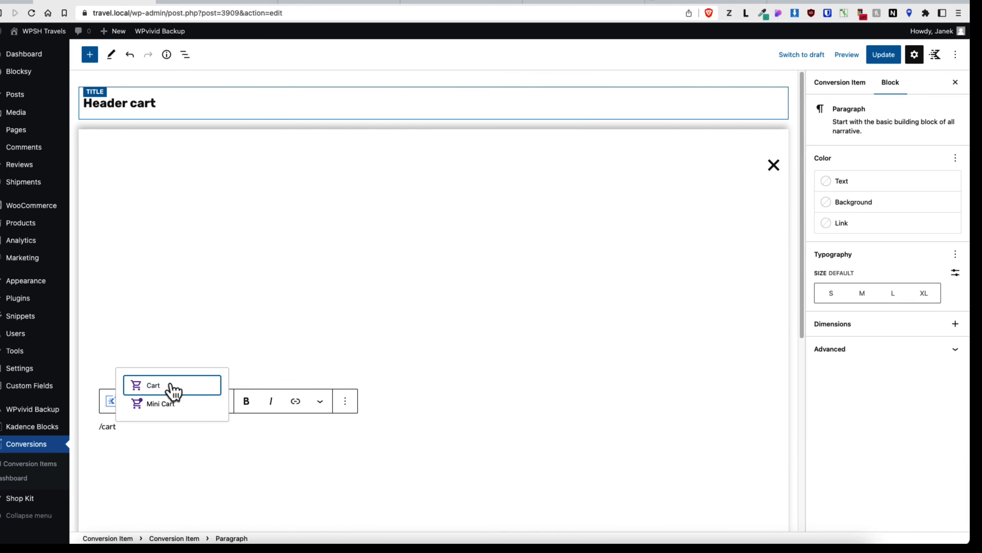
pyautogui.click(172, 386)
# - Enable the shipping calculator in the cart's Shipping block and update the Header cart item
pyautogui.click(638, 357)
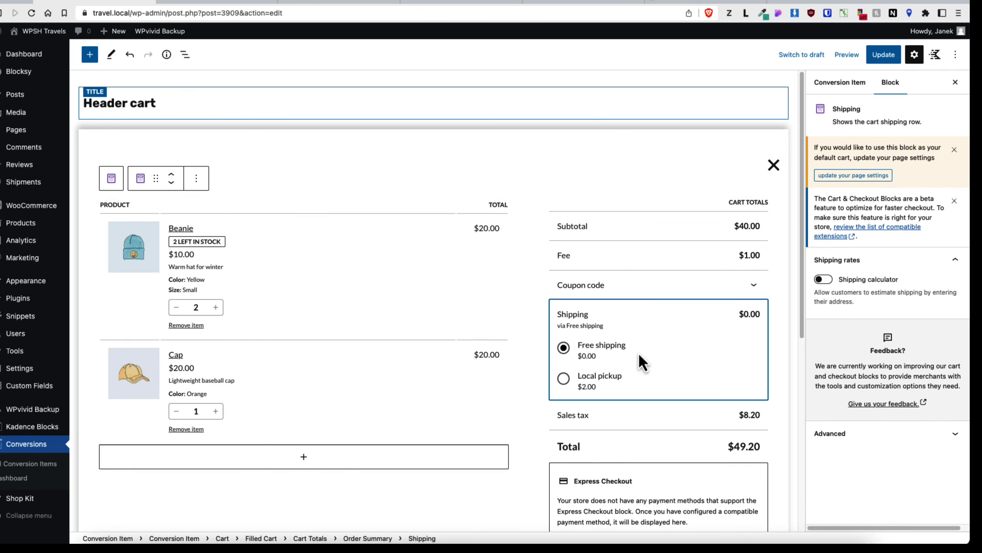
pyautogui.click(831, 280)
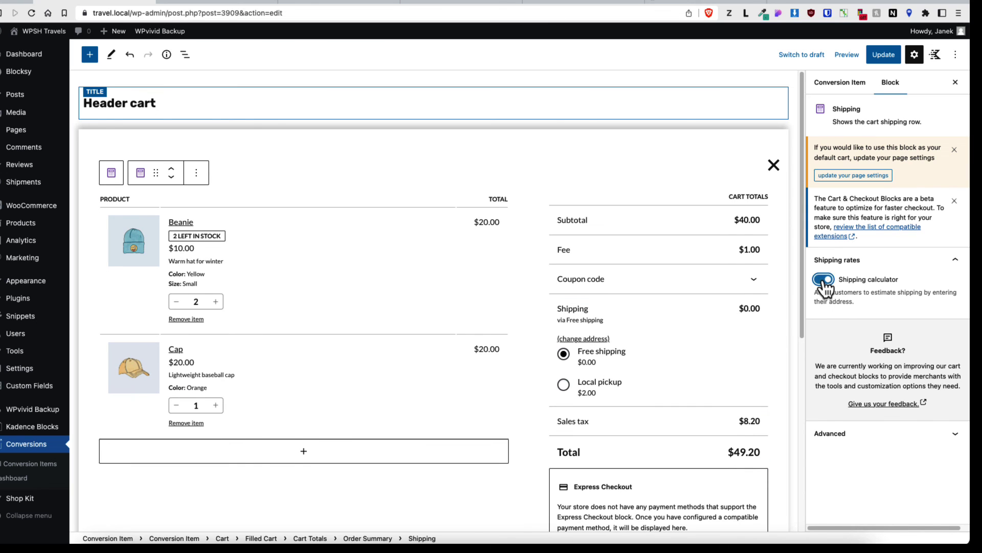
pyautogui.click(881, 55)
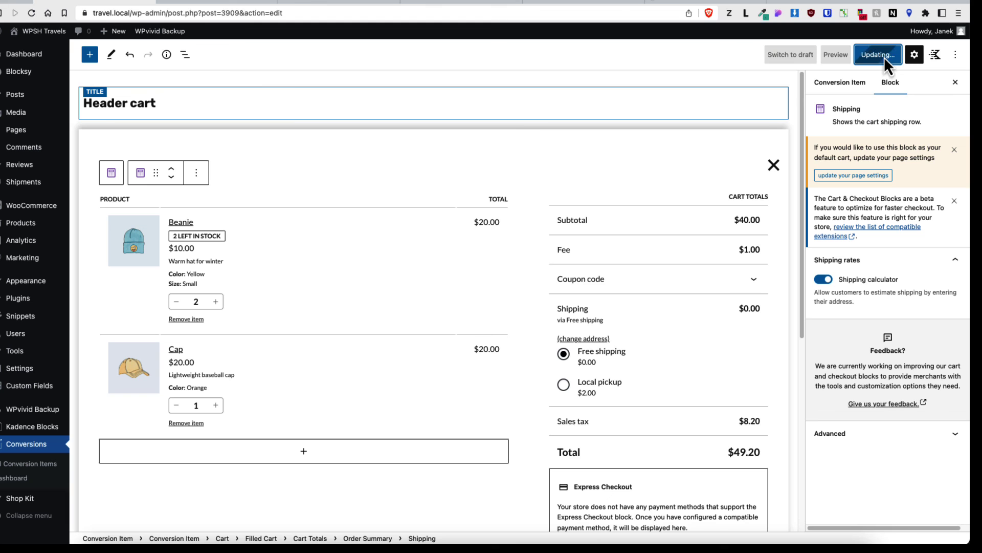
# - Test the cart slide-in on the gallery page: raise Romantic Paris to 2, remove Romantic Paris and Thailand adventure, and close it
pyautogui.click(328, 2)
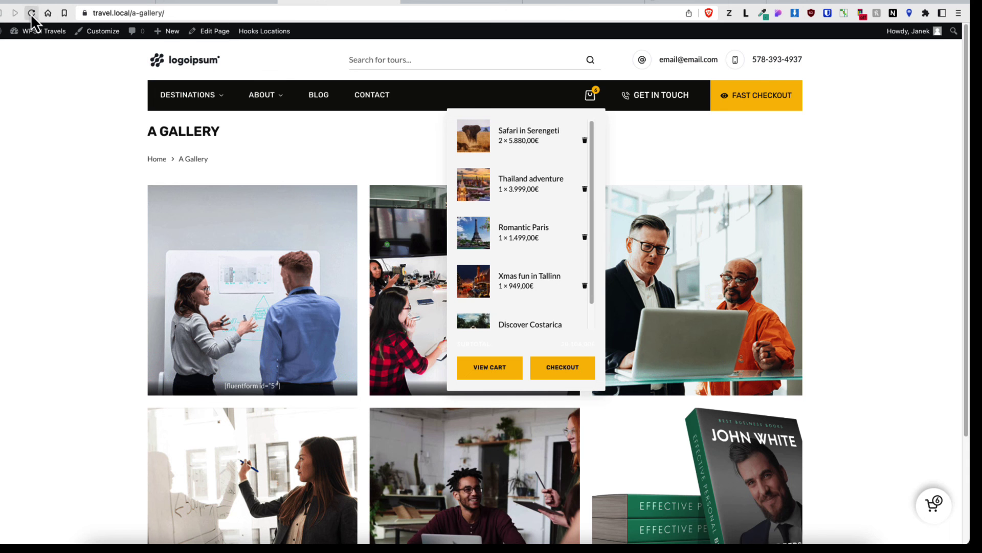
pyautogui.click(751, 100)
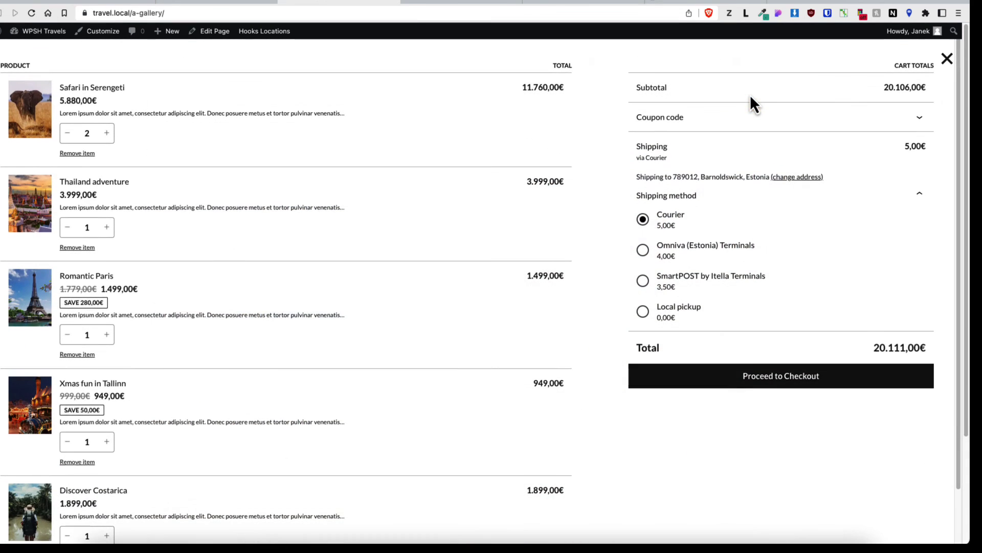
pyautogui.click(107, 335)
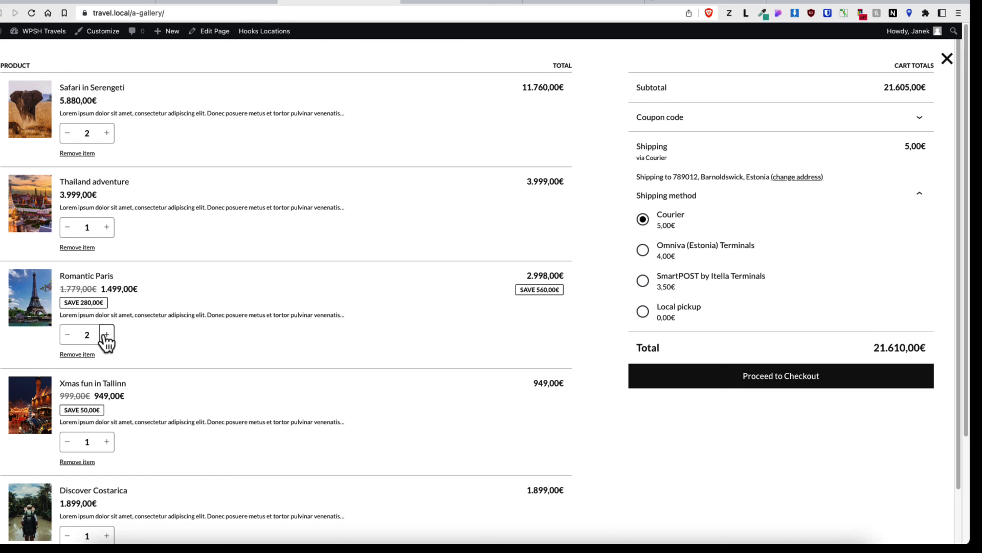
pyautogui.click(77, 356)
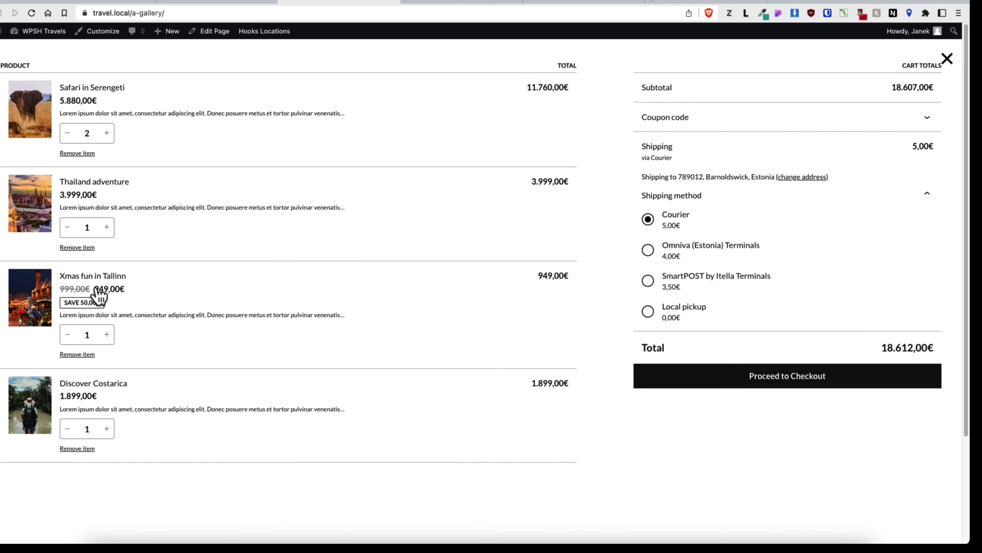
pyautogui.click(82, 250)
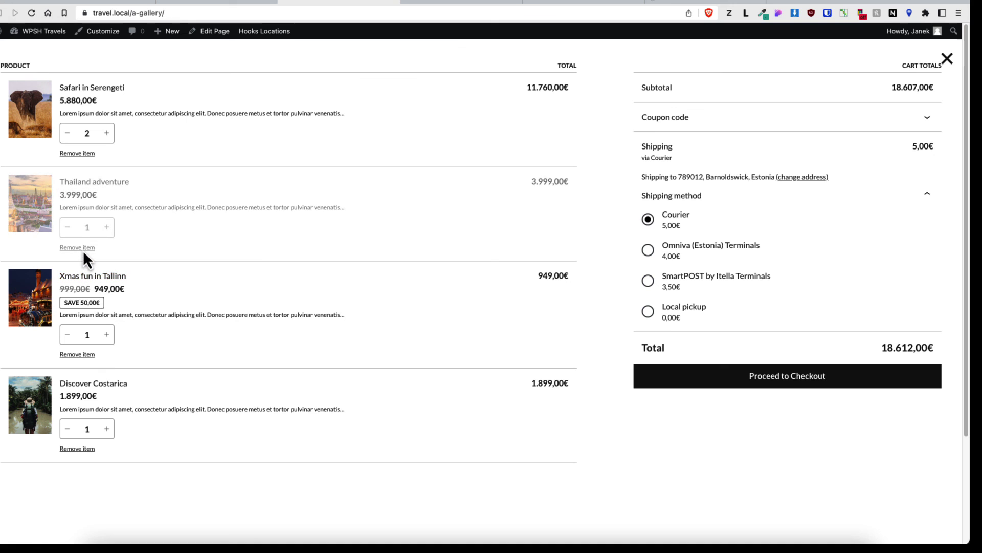
pyautogui.click(947, 58)
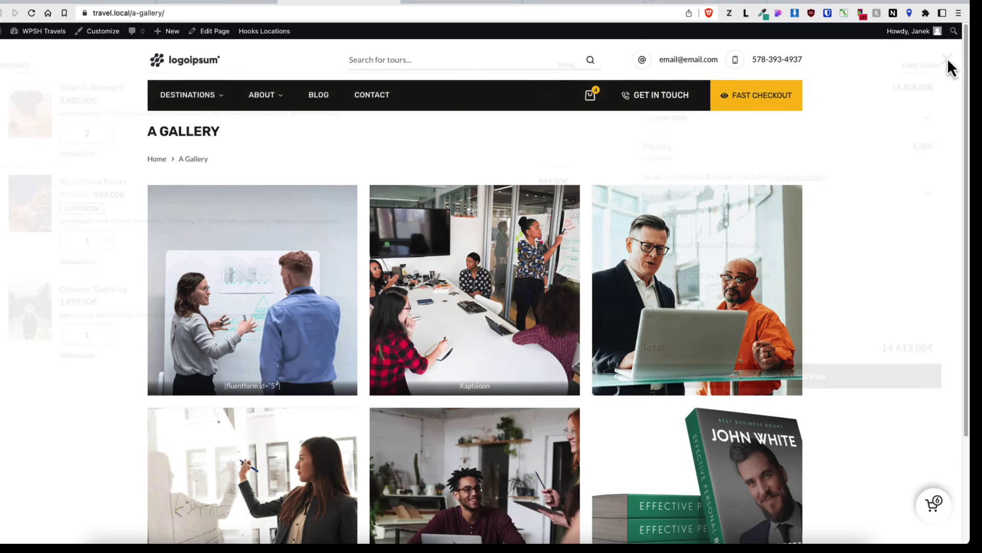